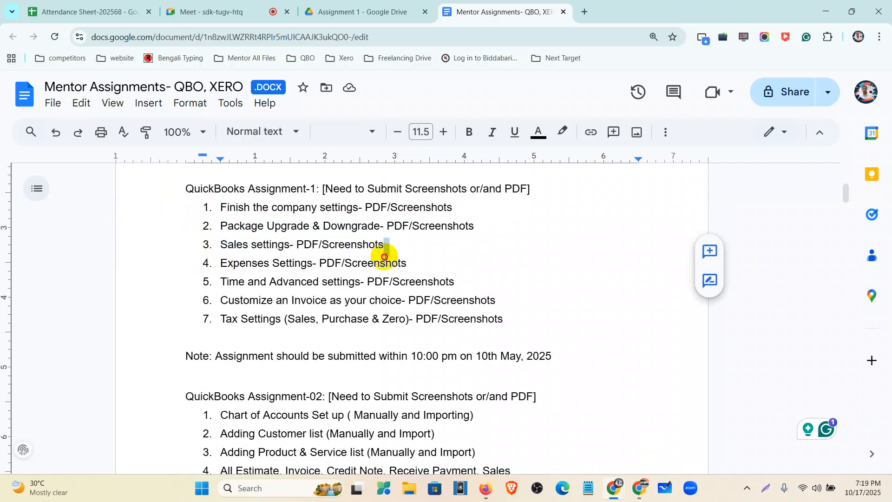
# - Review items 5 to 7 of QuickBooks Assignment-1, highlighting the time and advanced, invoice customization and tax settings tasks
pyautogui.moveTo(219, 282); pyautogui.dragTo(464, 285)
pyautogui.moveTo(219, 300); pyautogui.dragTo(495, 303)
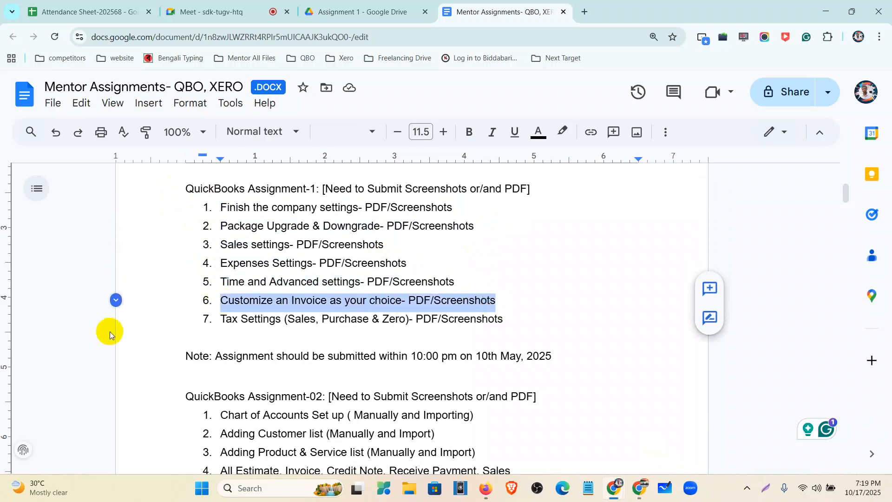
pyautogui.click(222, 319)
pyautogui.moveTo(231, 321); pyautogui.dragTo(501, 328)
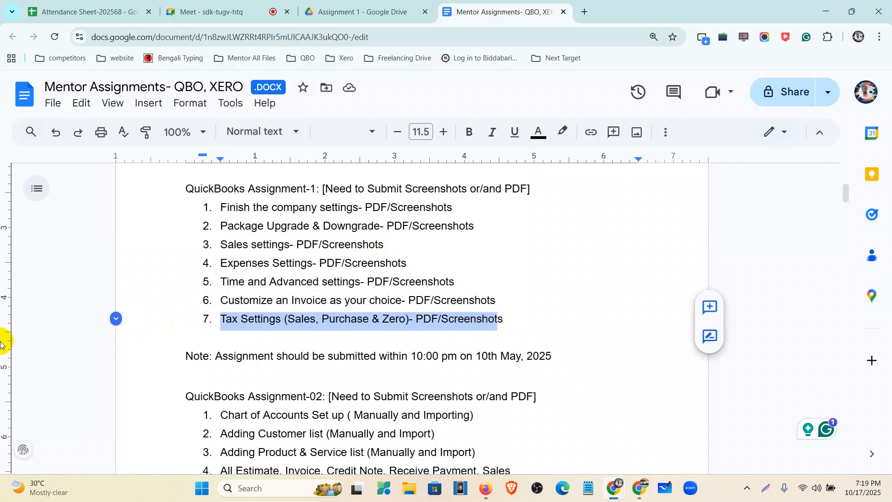
# - Switch to the QuickBooks window in Firefox and look over the company's dashboard
pyautogui.click(495, 489)
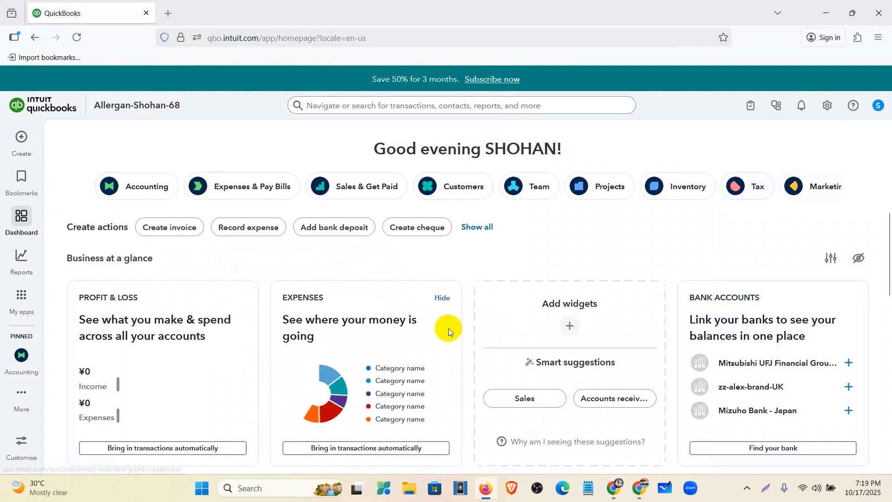
pyautogui.scroll(-2, 465, 345)
pyautogui.scroll(2, 469, 347)
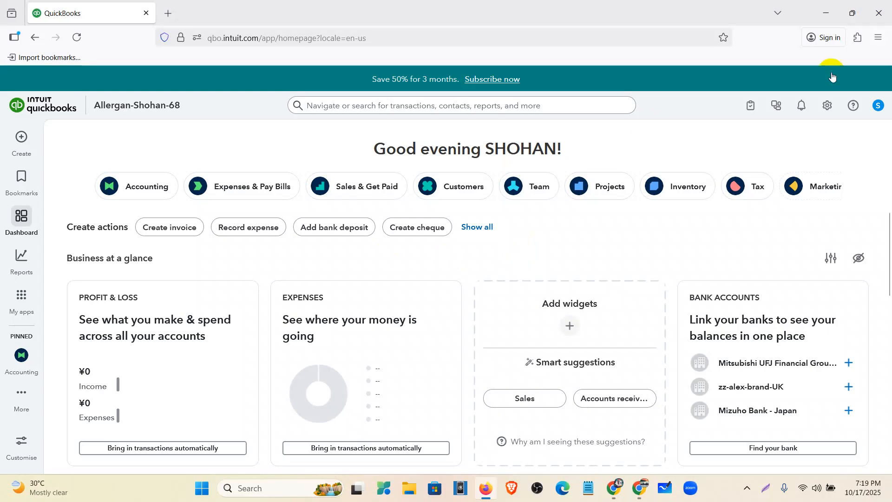
# - Outline the settings gear with a red rectangle on a full-screen capture and discard the capture
pyautogui.click(766, 488)
pyautogui.moveTo(78, 114); pyautogui.dragTo(891, 501)
pyautogui.click(783, 447)
pyautogui.moveTo(817, 91); pyautogui.dragTo(837, 122)
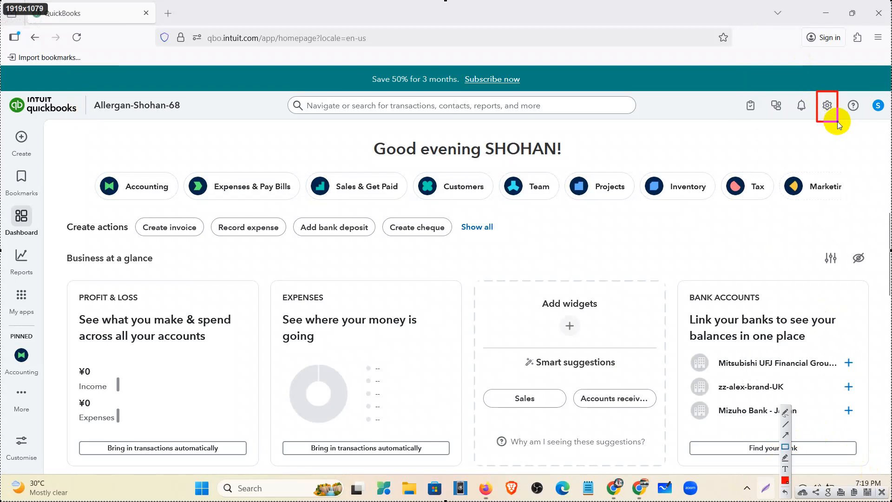
pyautogui.click(881, 492)
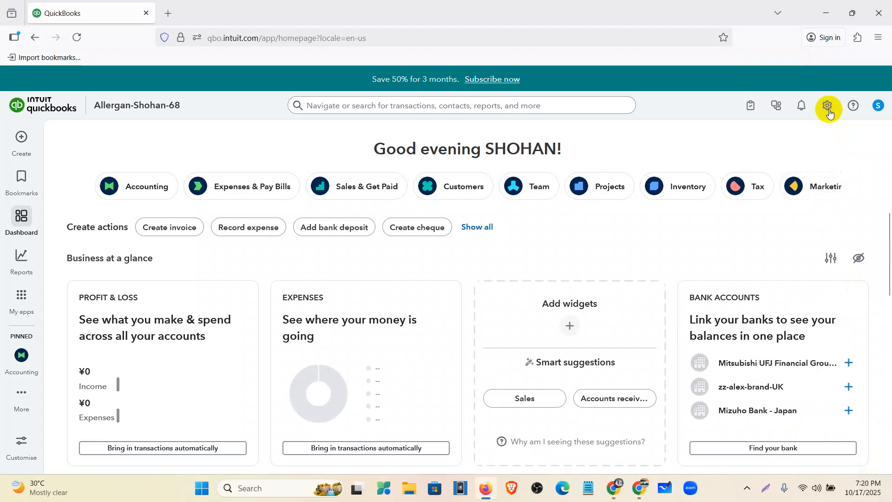
# - Open the company's Account and settings and look through the company and legal info
pyautogui.click(829, 110)
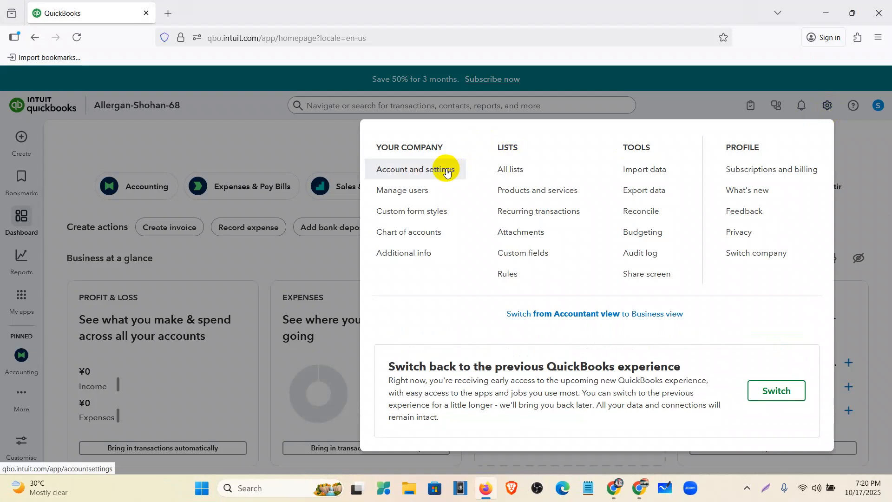
pyautogui.click(447, 171)
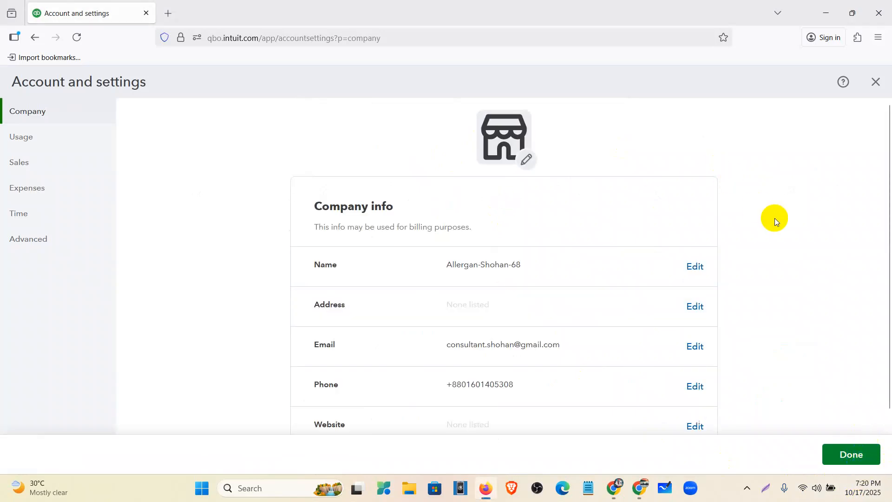
pyautogui.scroll(-5, 688, 199)
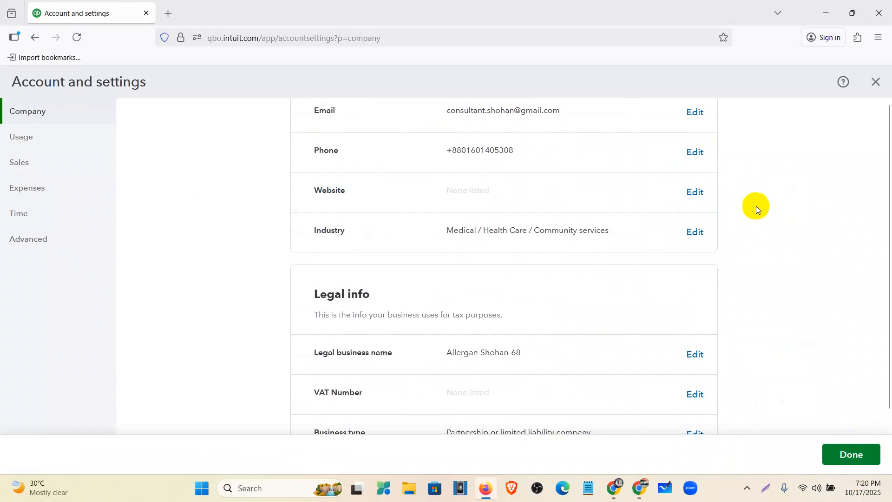
pyautogui.scroll(5, 756, 206)
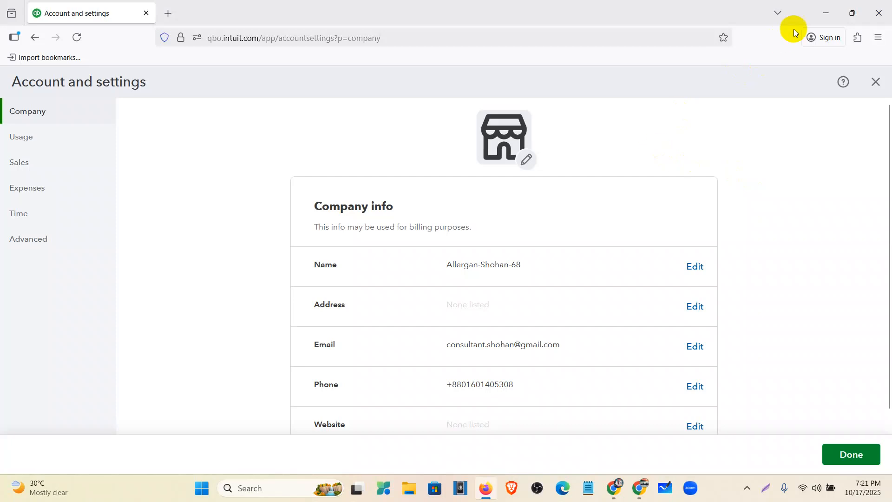
# - Unmute the microphone in the Google Meet call and return to the Mentor Assignments document without the floating call window
pyautogui.click(819, 16)
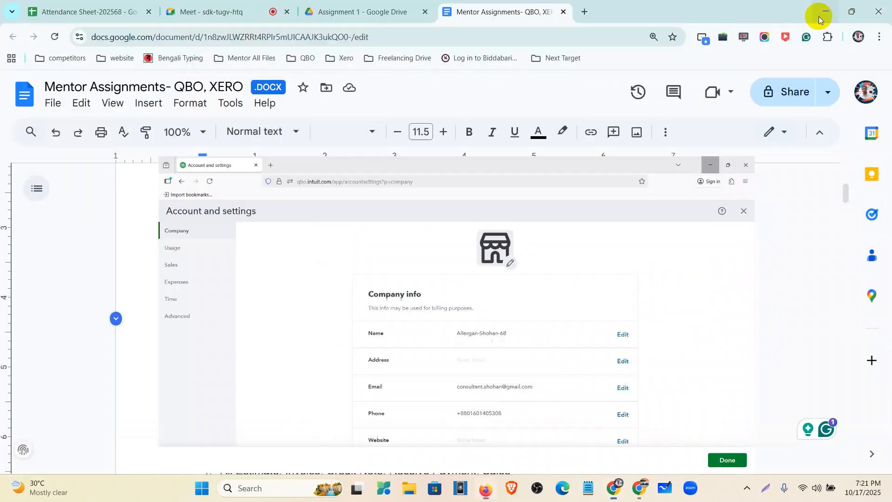
pyautogui.click(246, 3)
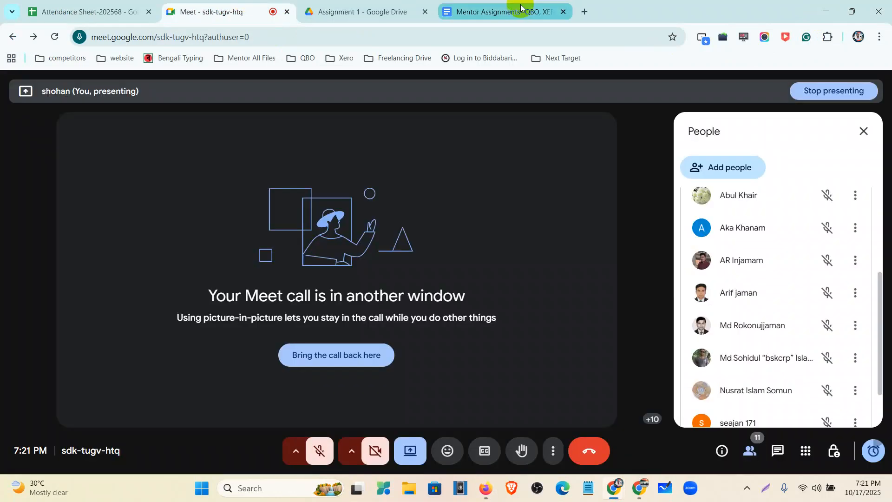
pyautogui.click(320, 451)
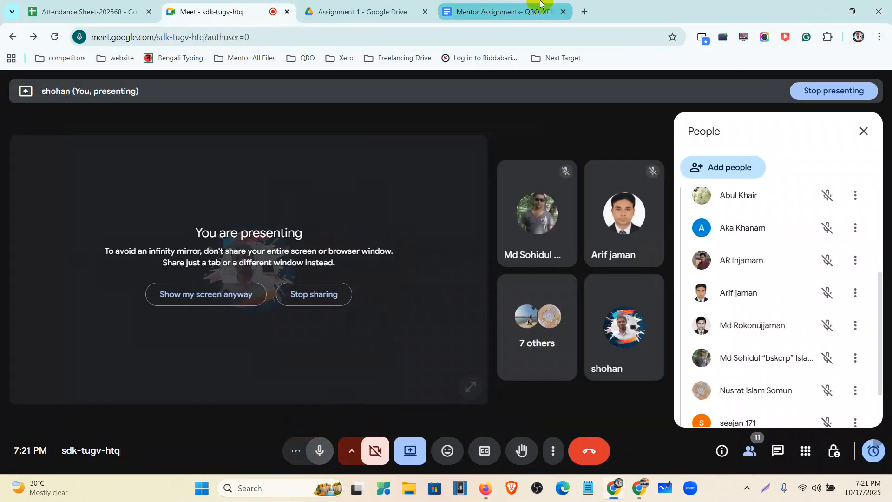
pyautogui.click(509, 10)
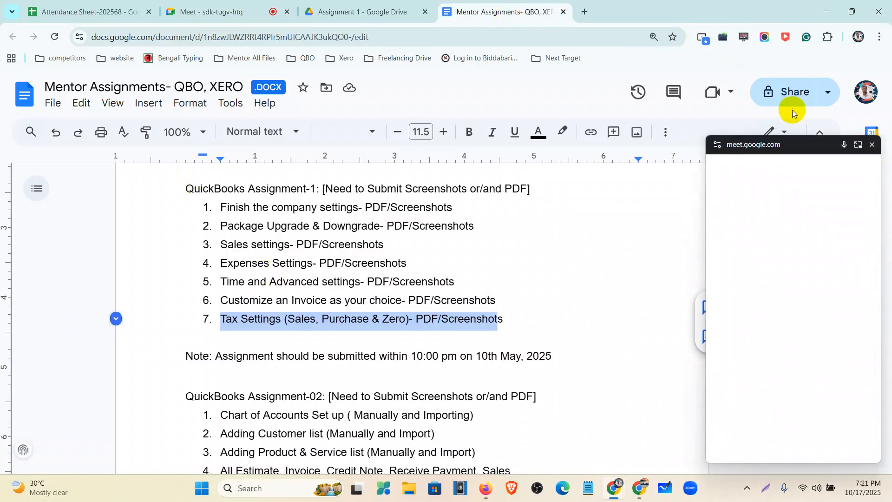
pyautogui.click(872, 146)
pyautogui.click(872, 147)
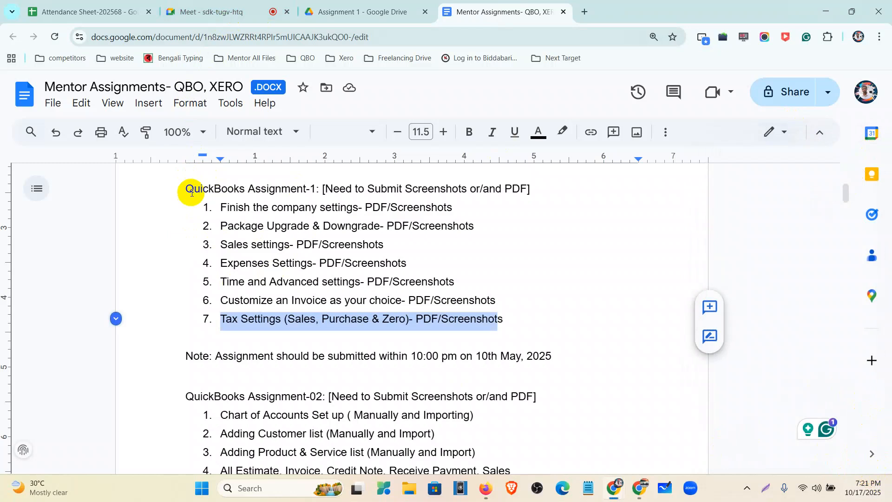
# - Review the QuickBooks Assignment-1 task list, highlighting the whole list and its first five settings tasks
pyautogui.moveTo(185, 188); pyautogui.dragTo(510, 321)
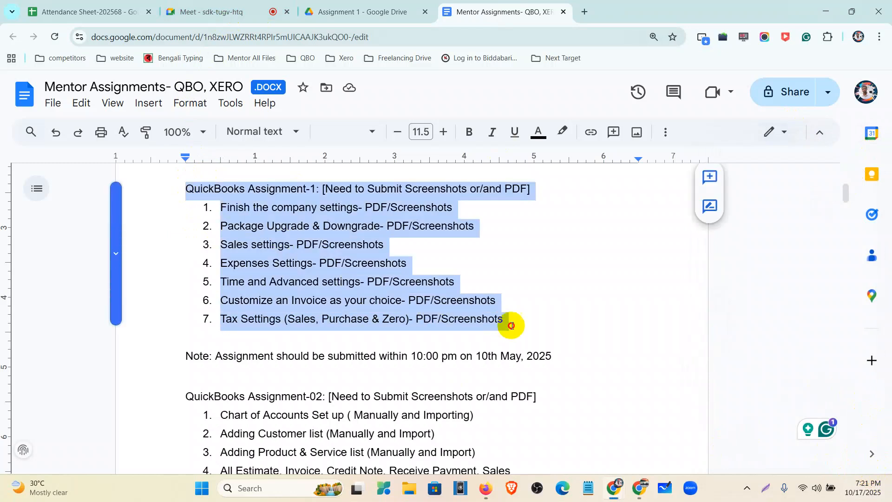
pyautogui.click(868, 476)
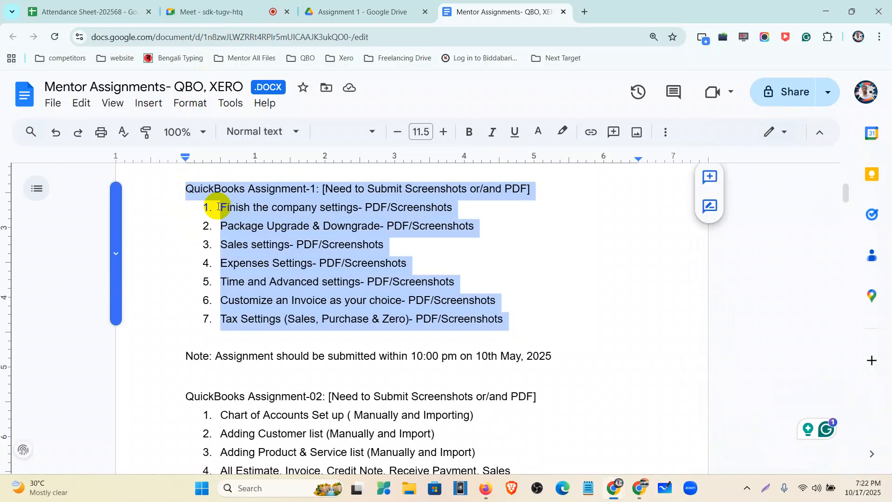
pyautogui.click(219, 206)
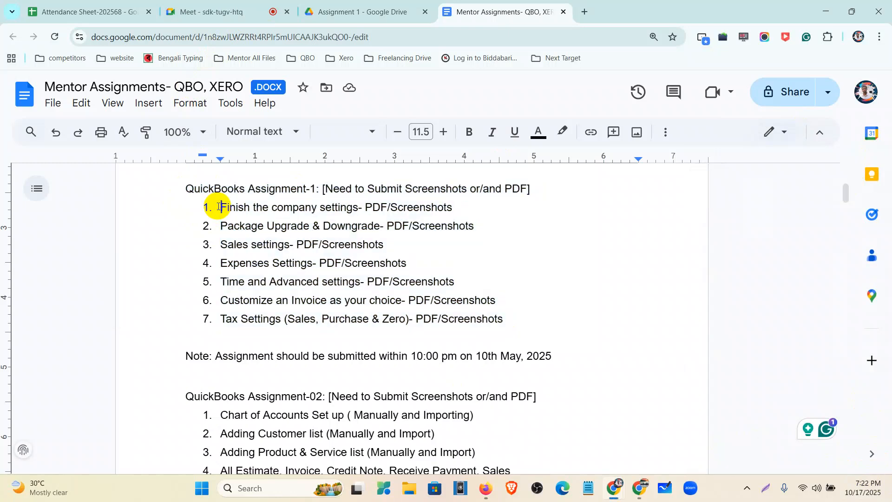
pyautogui.moveTo(222, 208); pyautogui.dragTo(470, 285)
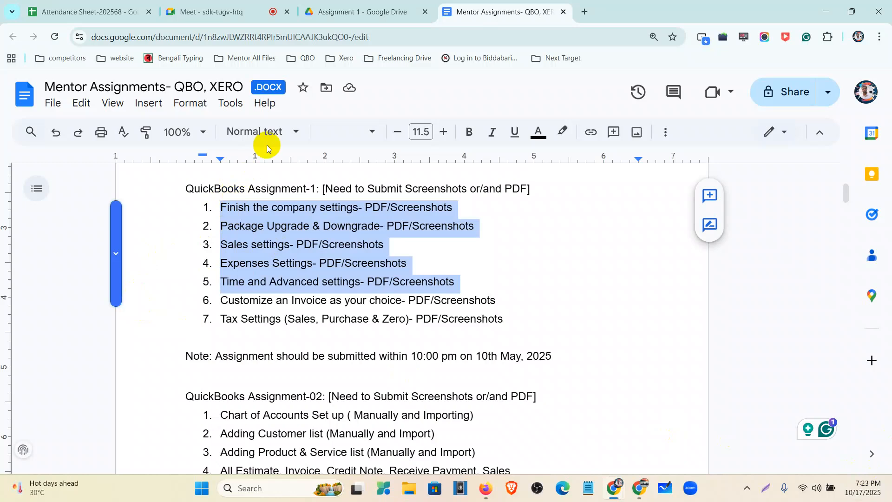
# - Open the Allergan Database document from the Assignment 1 folder in Google Drive
pyautogui.click(359, 7)
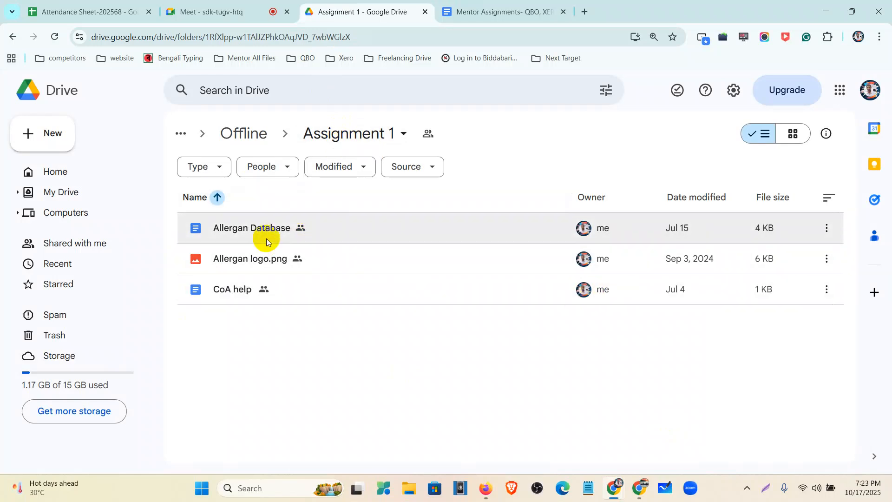
pyautogui.click(350, 232)
pyautogui.doubleClick(350, 231)
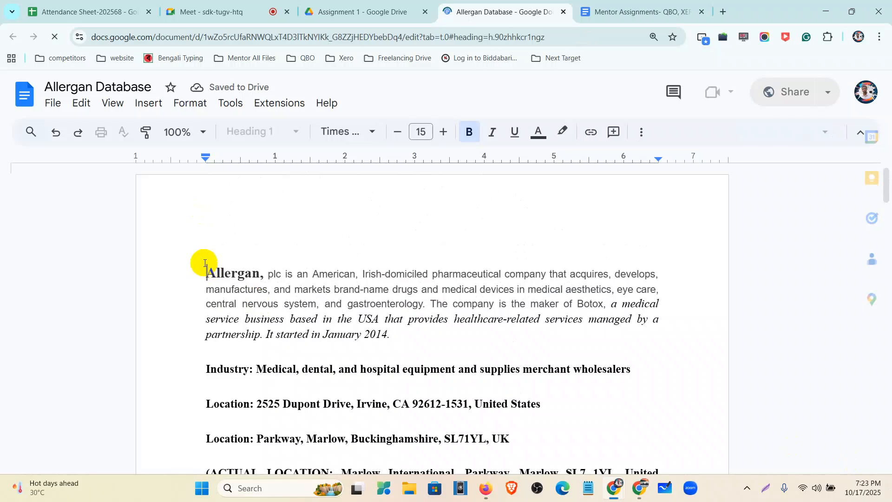
# - Examine the Allergan company details and setup instructions in the document at a reduced browser zoom
pyautogui.moveTo(209, 270); pyautogui.dragTo(544, 418)
pyautogui.scroll(-1, 417, 345)
pyautogui.scroll(-4, 414, 342)
pyautogui.scroll(-4, 446, 346)
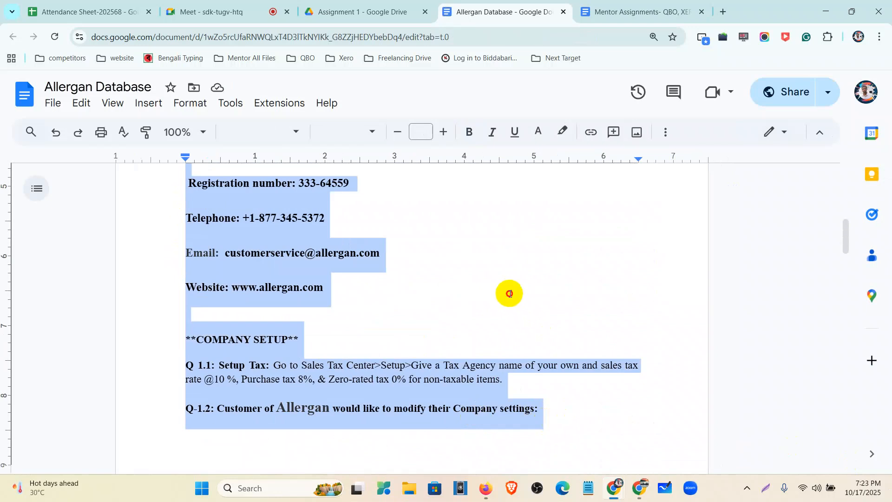
pyautogui.click(482, 300)
pyautogui.hotkey('ctrl', '-')
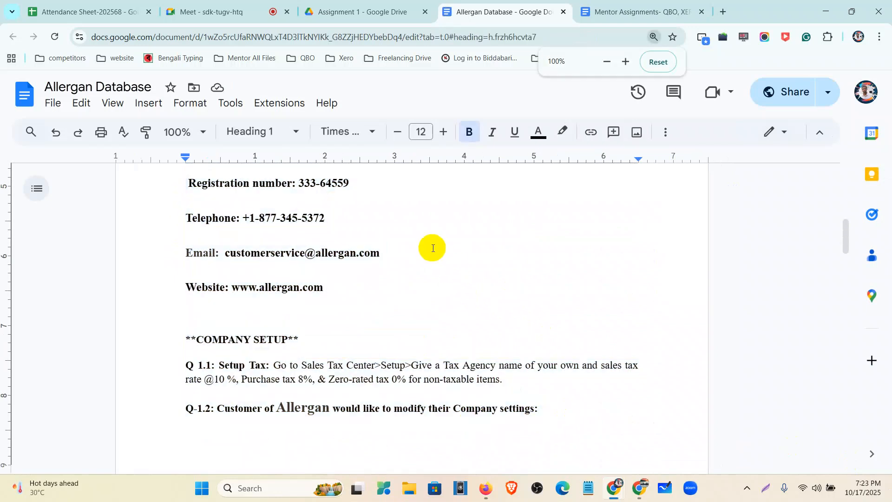
pyautogui.scroll(6, 438, 283)
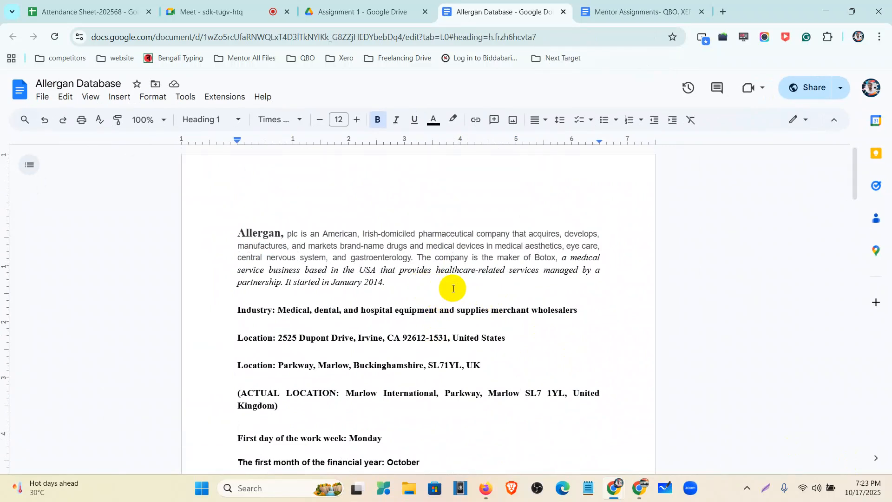
pyautogui.moveTo(487, 490)
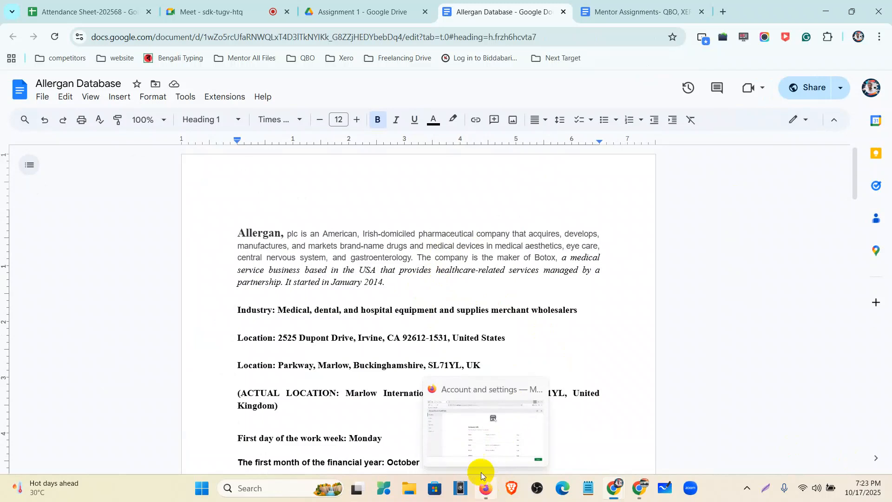
# - Preview Allergan logo.png from the Assignment 1 folder in Google Drive and download it
pyautogui.click(342, 12)
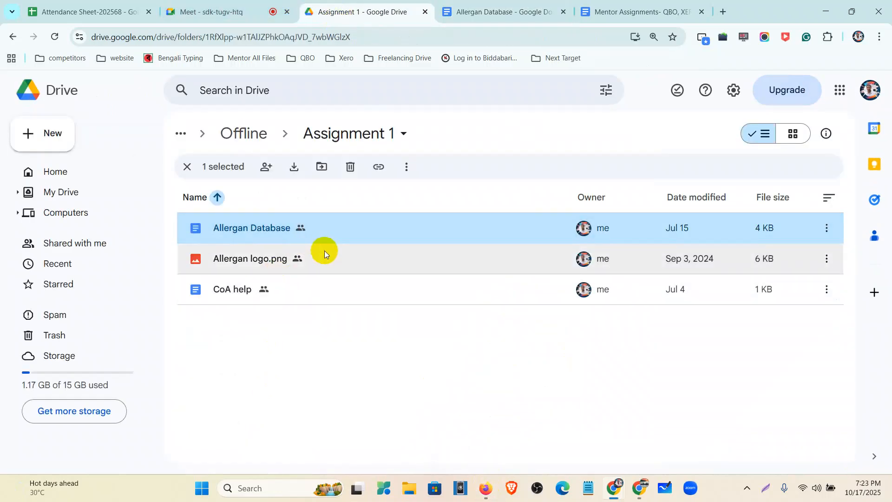
pyautogui.doubleClick(336, 258)
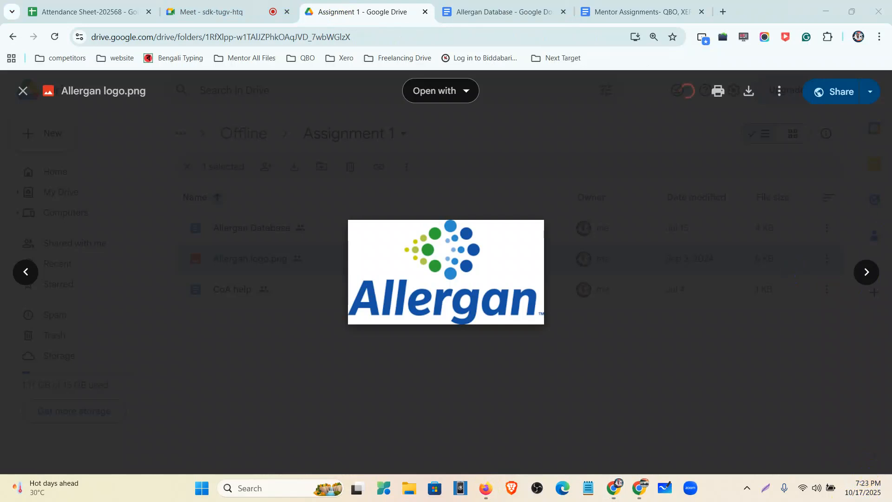
pyautogui.click(751, 98)
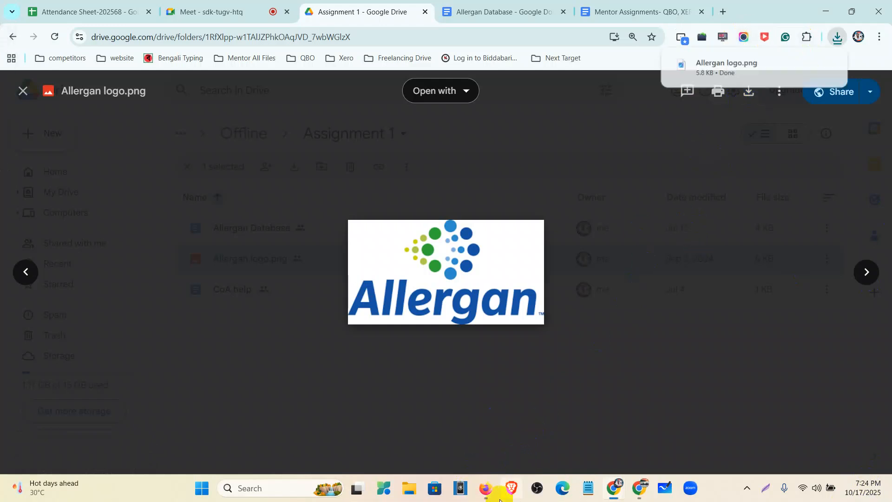
# - Switch to QuickBooks in Firefox and upload the downloaded Allergan logo as the company logo
pyautogui.click(485, 488)
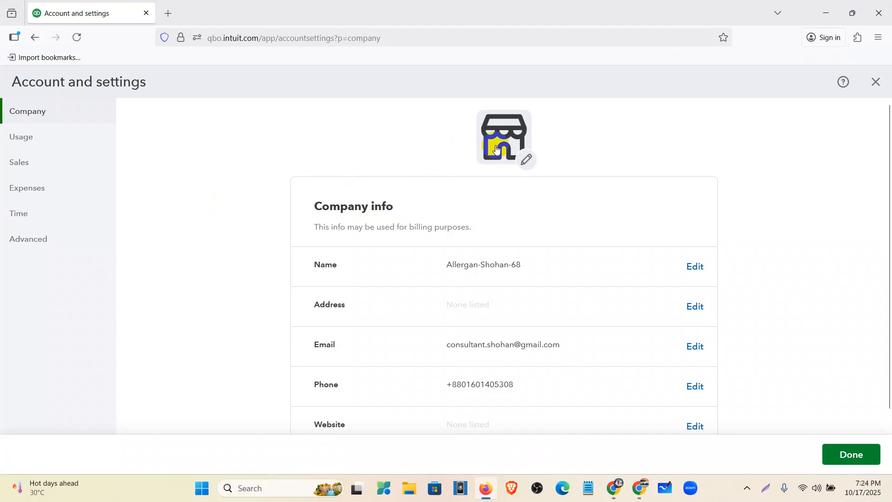
pyautogui.click(525, 161)
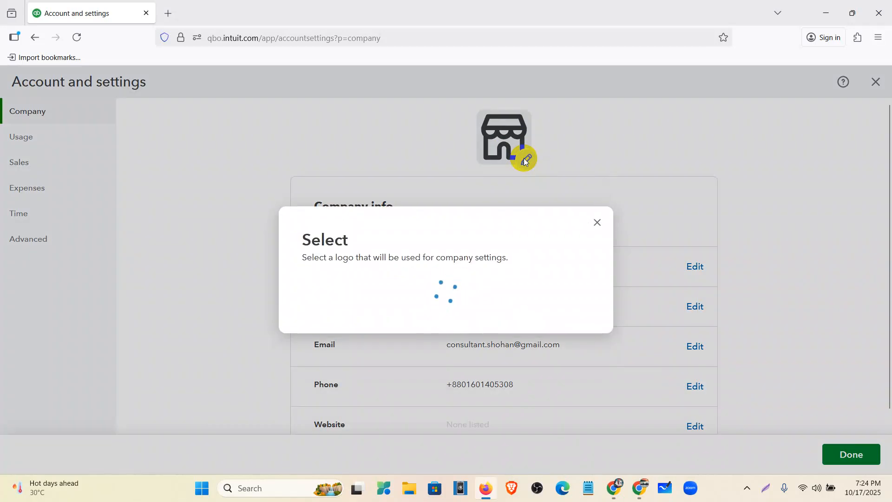
pyautogui.click(443, 316)
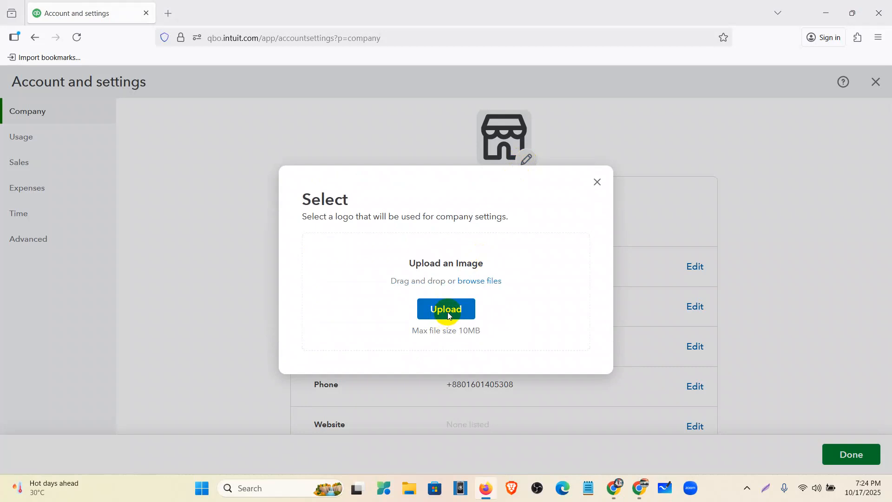
pyautogui.click(154, 112)
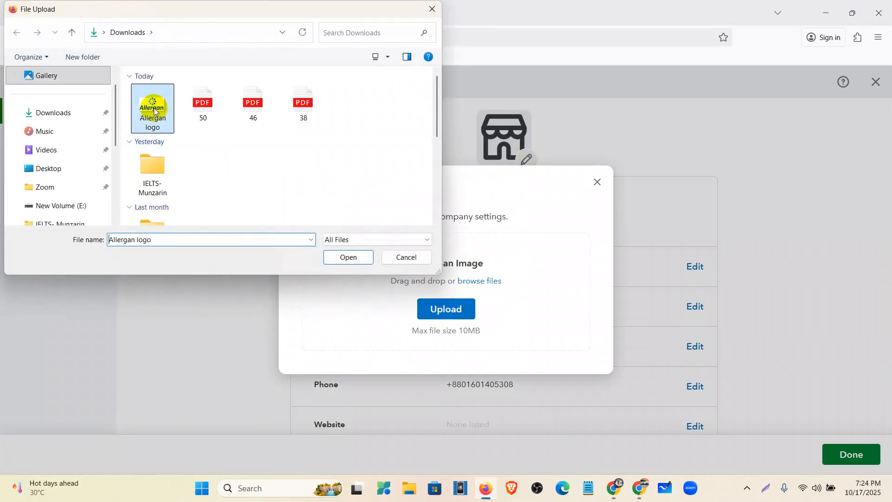
pyautogui.click(345, 259)
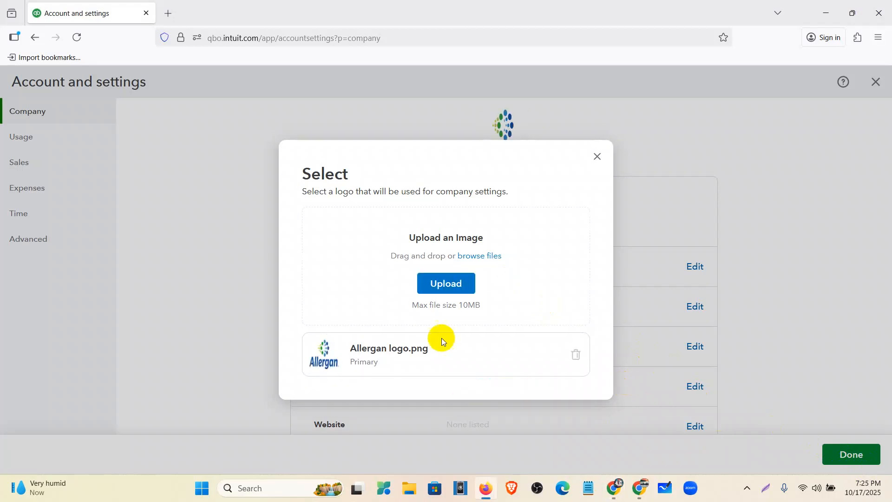
pyautogui.click(598, 156)
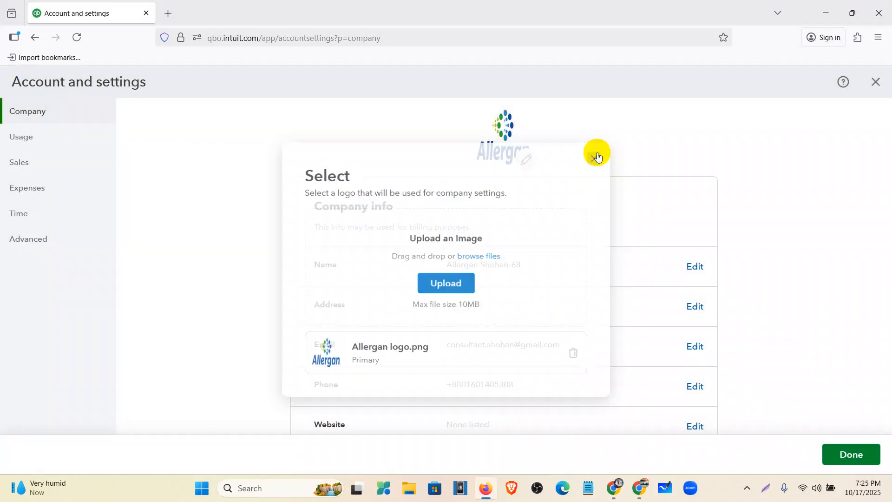
pyautogui.scroll(-1, 460, 217)
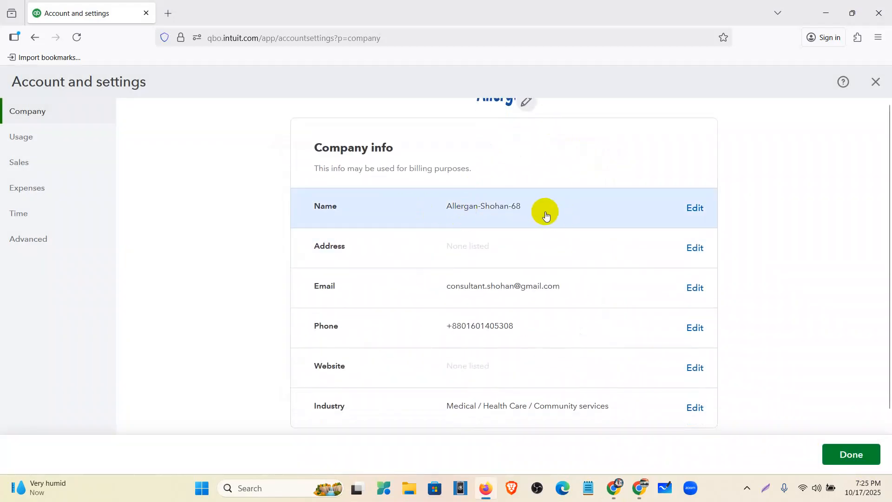
# - Open the company address for editing, and copy the actual location from the Allergan Database document in Chrome
pyautogui.click(539, 244)
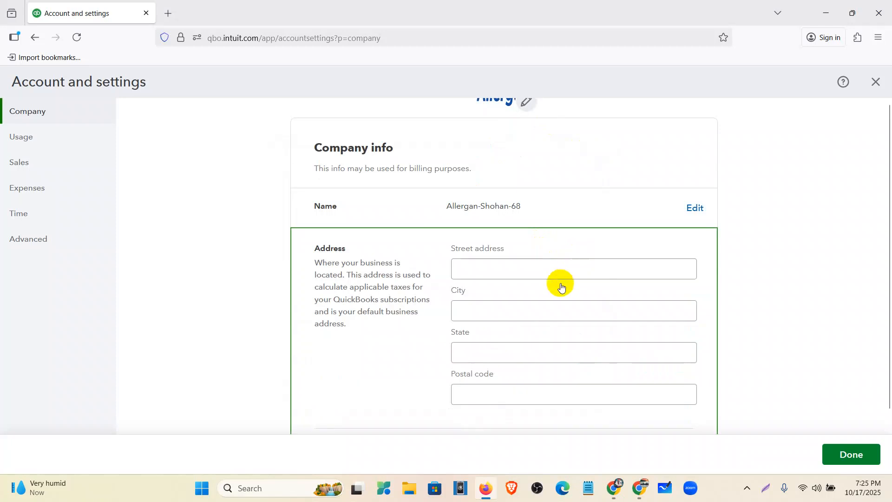
pyautogui.moveTo(615, 497)
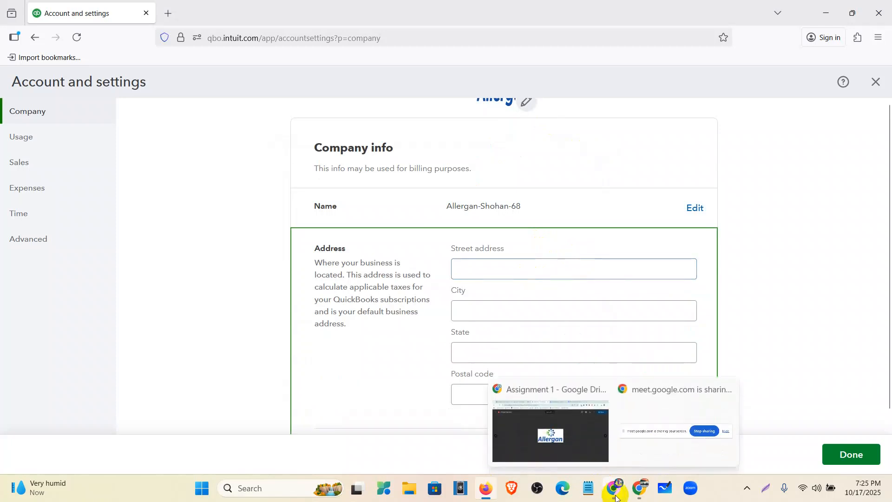
pyautogui.click(572, 420)
pyautogui.click(474, 6)
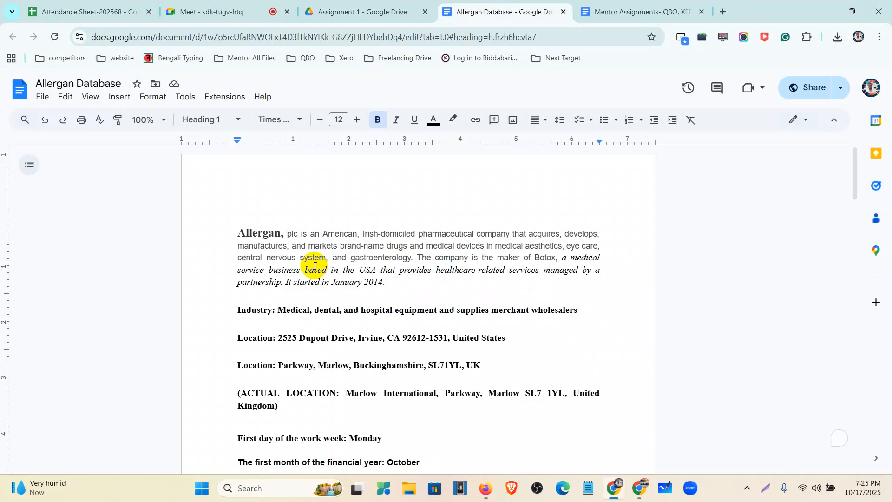
pyautogui.scroll(-2, 289, 269)
pyautogui.scroll(1, 287, 222)
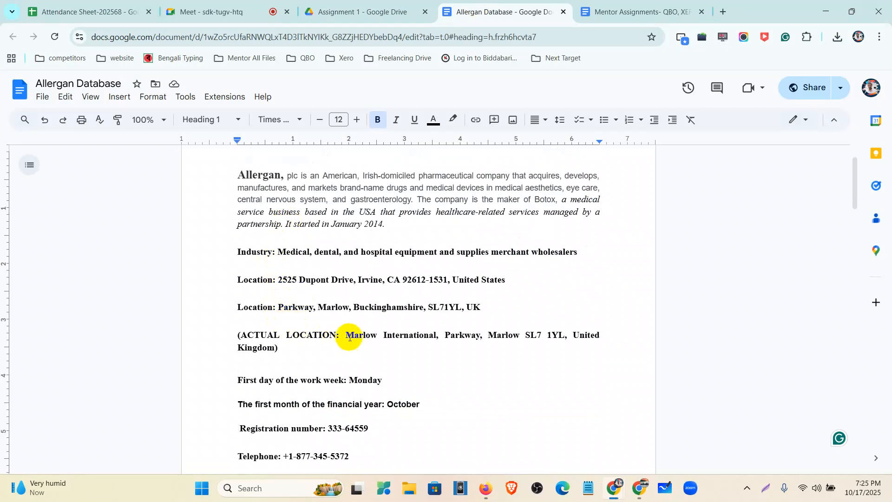
pyautogui.moveTo(346, 335); pyautogui.dragTo(271, 348)
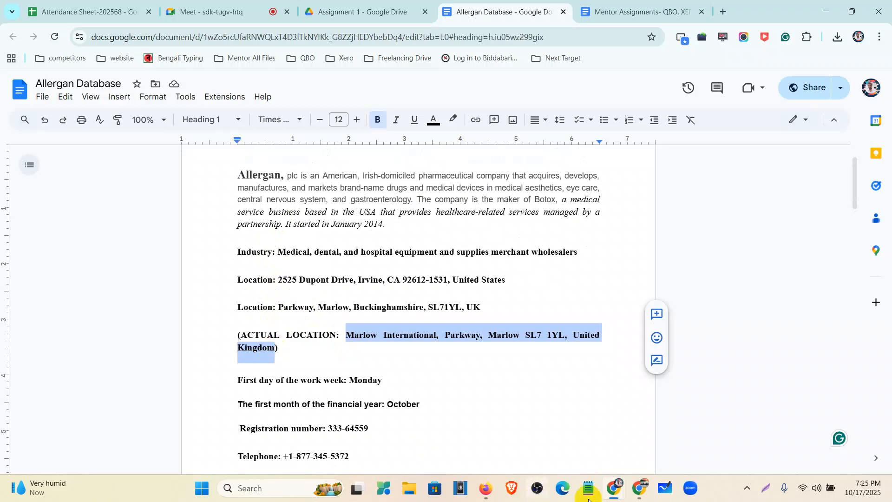
# - Switch back to QuickBooks in Firefox, paste the copied location as the street address, and remove the country from it
pyautogui.click(482, 491)
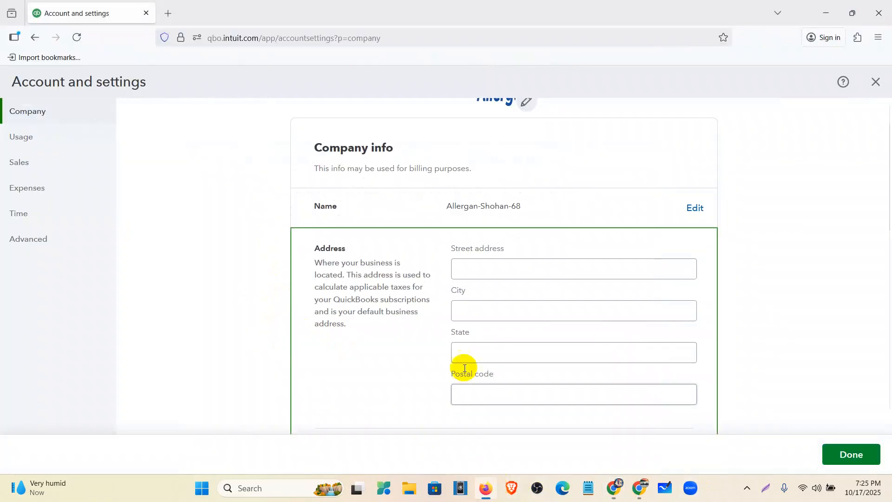
pyautogui.click(470, 263)
pyautogui.hotkey('ctrl', 'v')
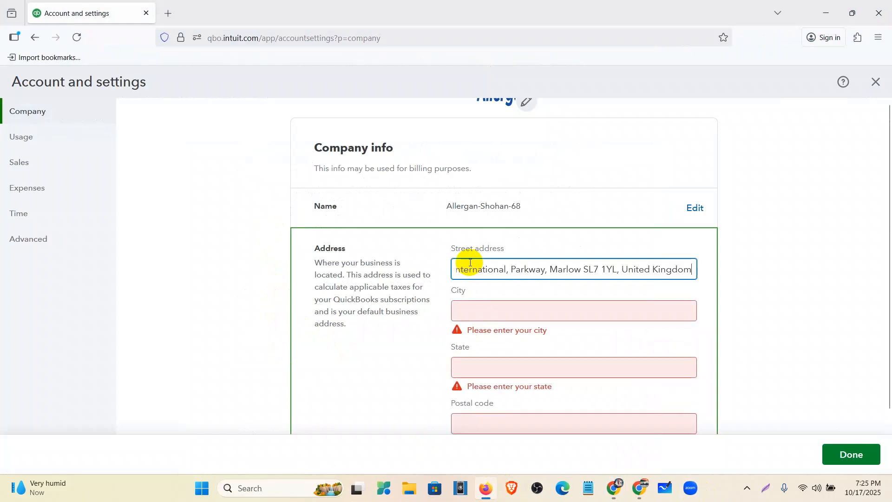
pyautogui.scroll(-2, 688, 277)
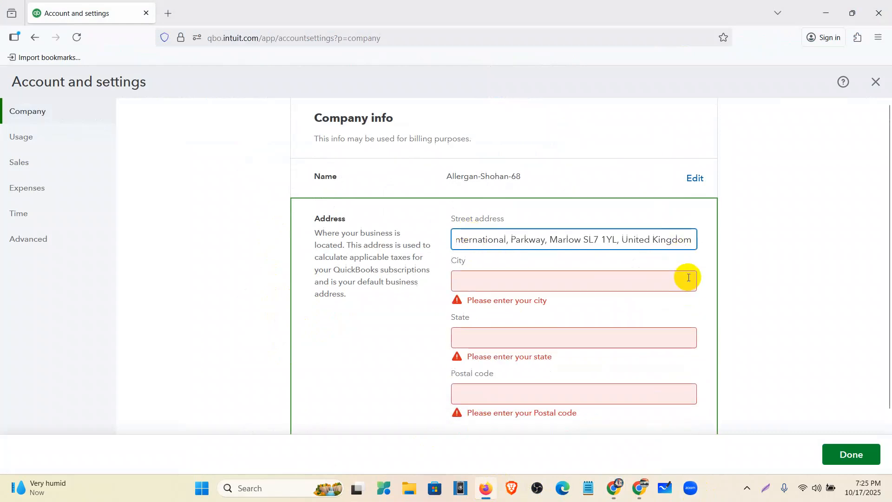
pyautogui.press('BackSpace')
pyautogui.press('BackSpace')
pyautogui.press('BackSpace')
pyautogui.press('BackSpace')
pyautogui.press('BackSpace')
pyautogui.press('BackSpace')
pyautogui.press('BackSpace')
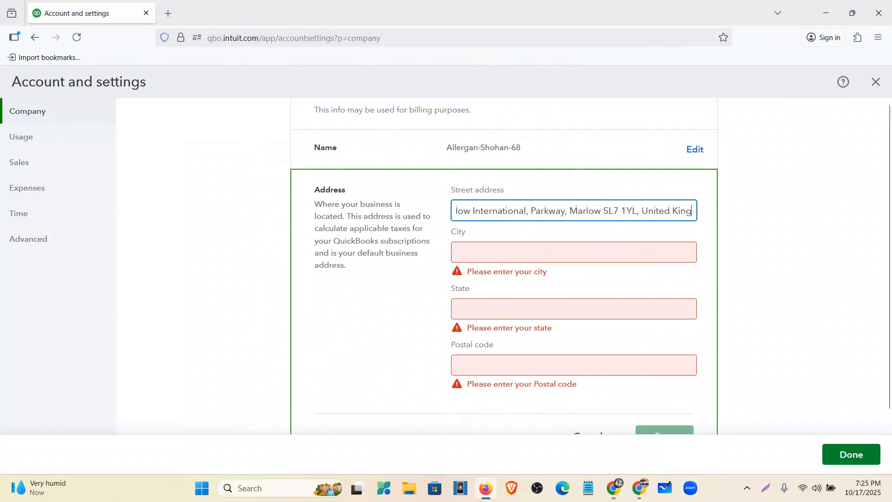
pyautogui.press('BackSpace')
pyautogui.press('BackSpace')
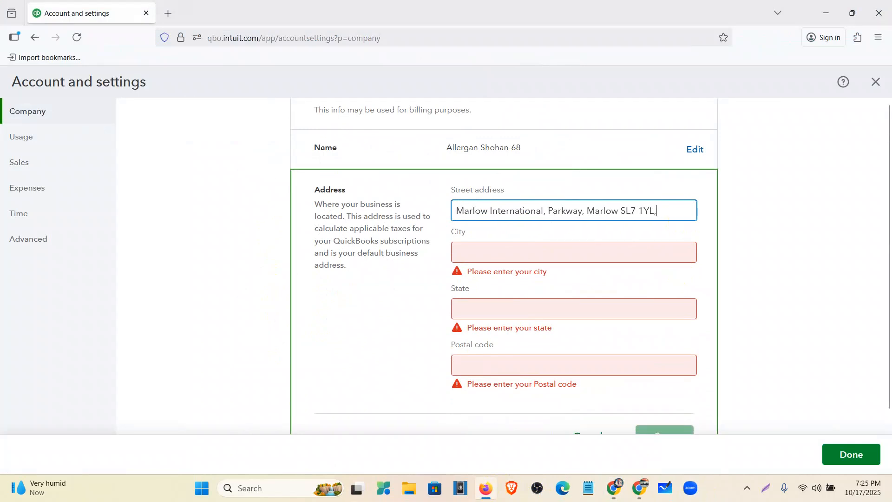
# - Move the postal code from the street address into Postal code and the town name into State
pyautogui.moveTo(660, 210); pyautogui.dragTo(624, 212)
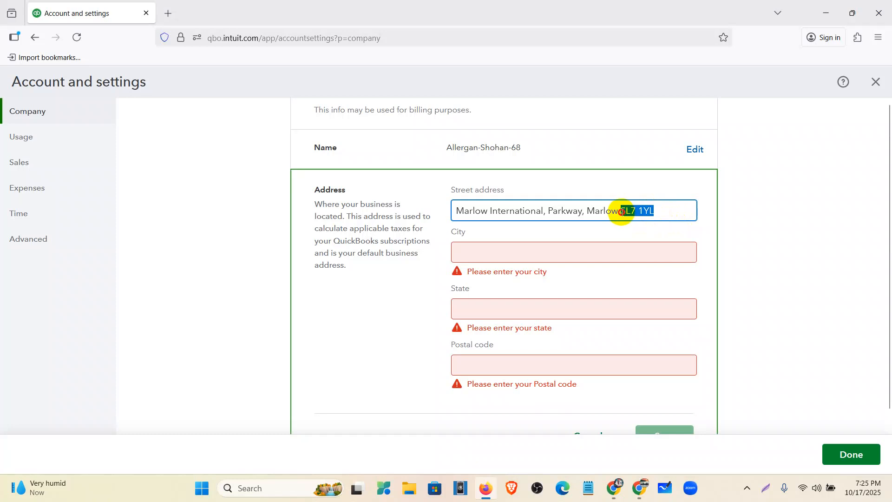
pyautogui.hotkey('ctrl', 'x')
pyautogui.click(571, 364)
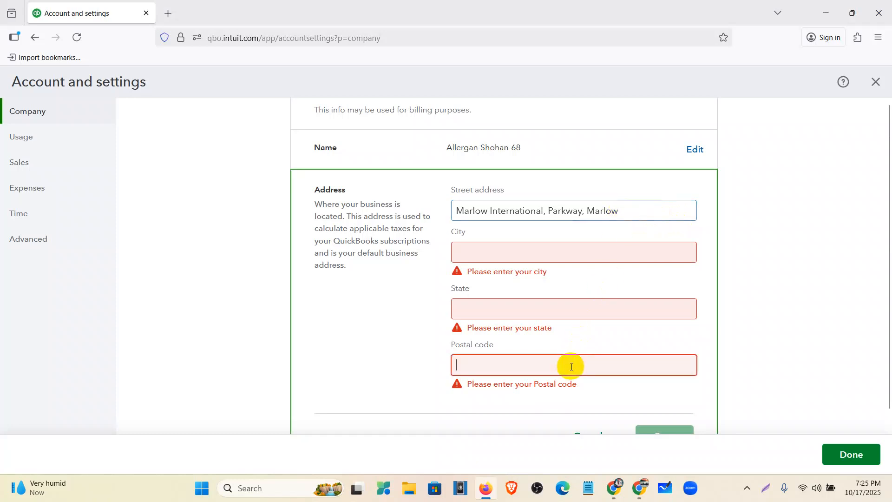
pyautogui.hotkey('ctrl', 'v')
pyautogui.moveTo(624, 208); pyautogui.dragTo(588, 212)
pyautogui.hotkey('ctrl', 'x')
pyautogui.click(560, 311)
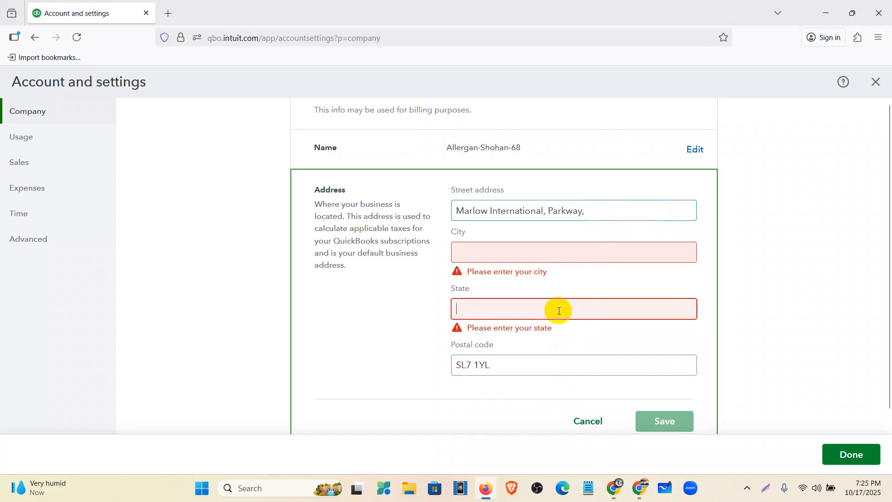
pyautogui.hotkey('ctrl', 'v')
# - Move the road name from the end of the street address into City and save the company address
pyautogui.moveTo(593, 211); pyautogui.dragTo(549, 213)
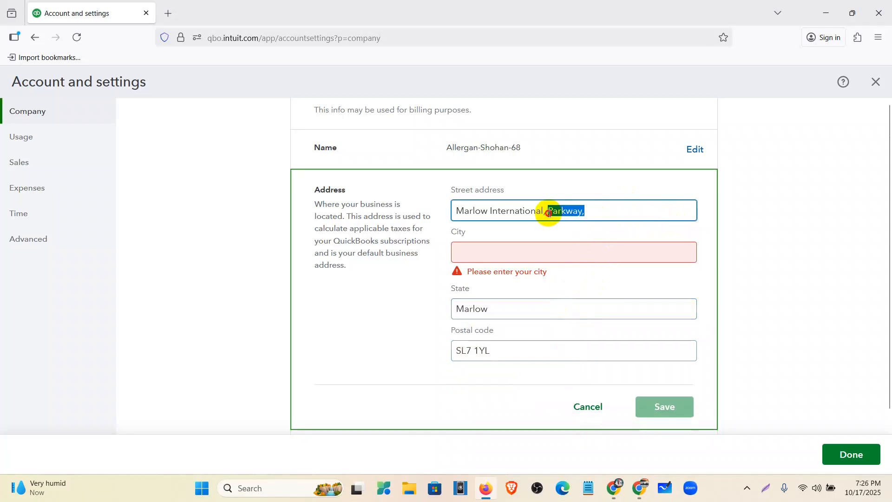
pyautogui.hotkey('ctrl', 'x')
pyautogui.click(537, 258)
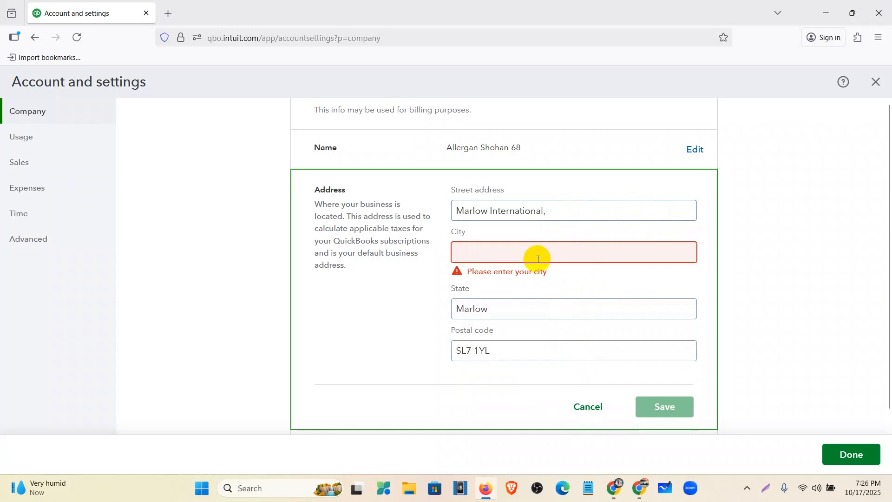
pyautogui.hotkey('ctrl', 'v')
pyautogui.click(660, 396)
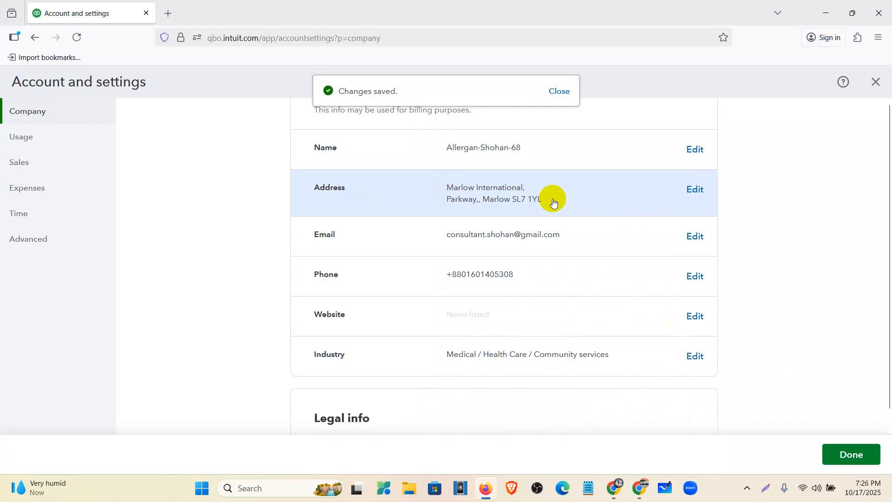
# - Try to replace the company email in QuickBooks with the customer service email from the Allergan Database document, and save
pyautogui.scroll(-2, 554, 201)
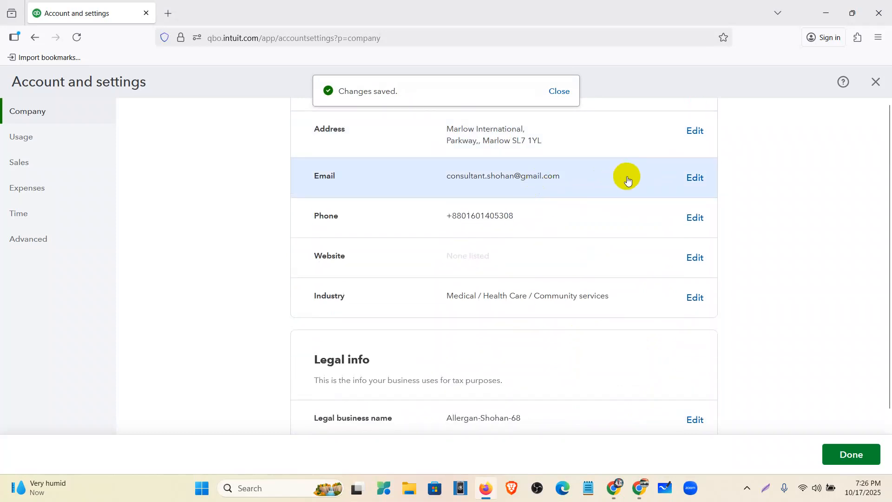
pyautogui.moveTo(637, 492)
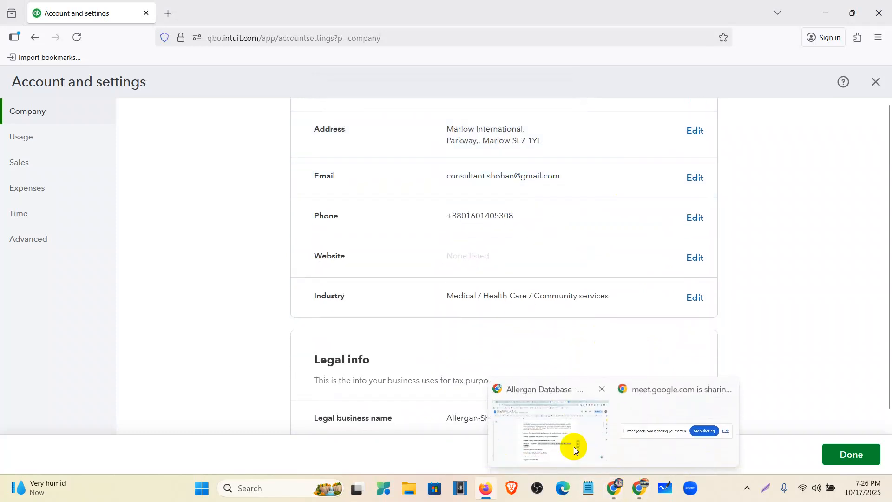
pyautogui.click(574, 447)
pyautogui.scroll(-3, 322, 365)
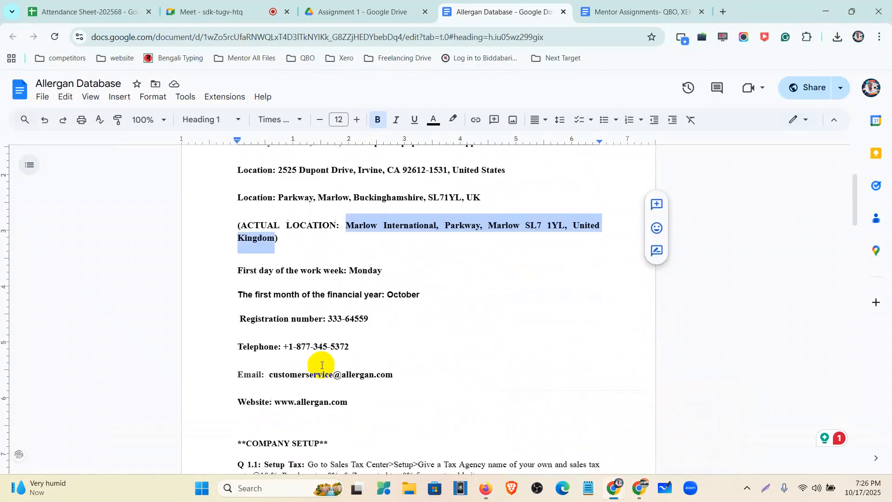
pyautogui.moveTo(268, 369); pyautogui.dragTo(389, 375)
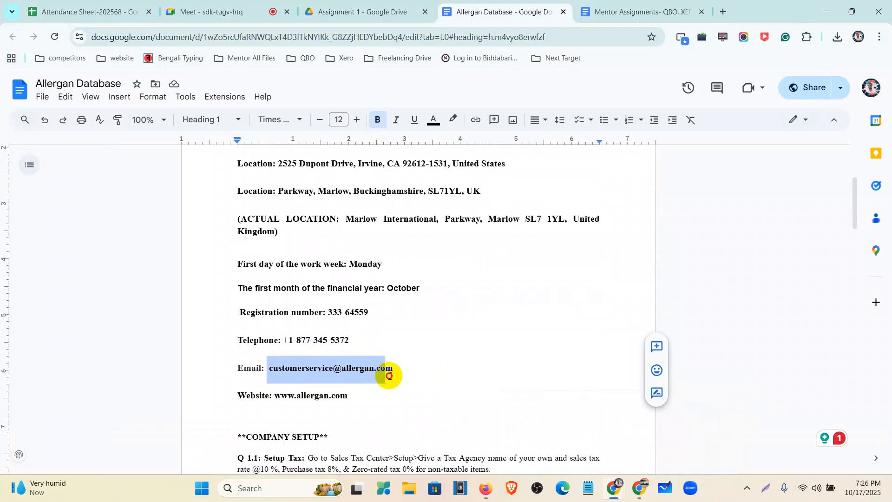
pyautogui.click(486, 488)
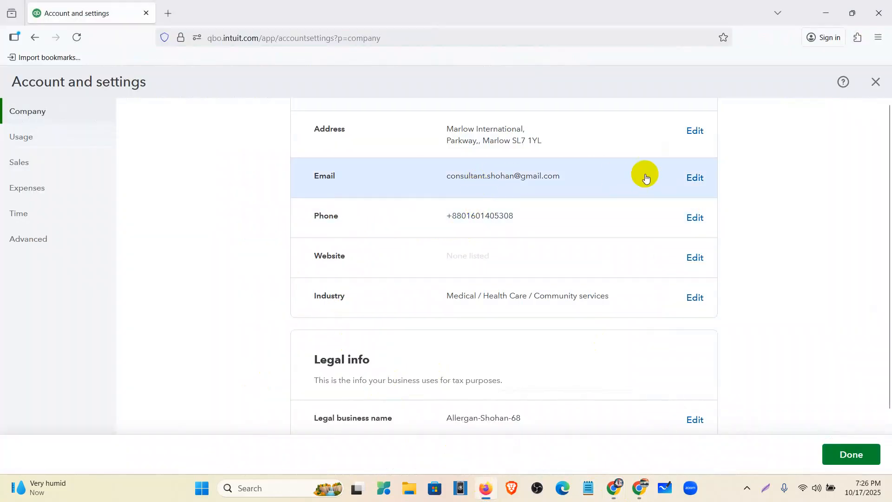
pyautogui.click(694, 178)
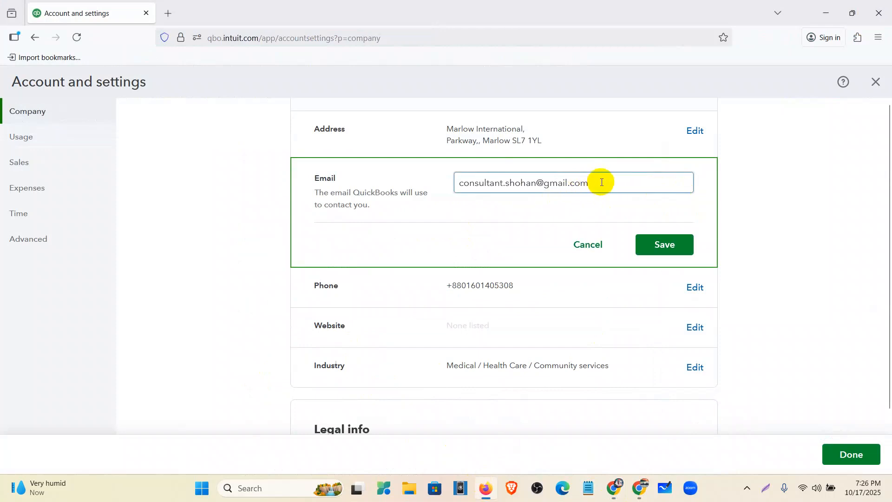
pyautogui.moveTo(597, 183); pyautogui.dragTo(367, 199)
pyautogui.click(672, 244)
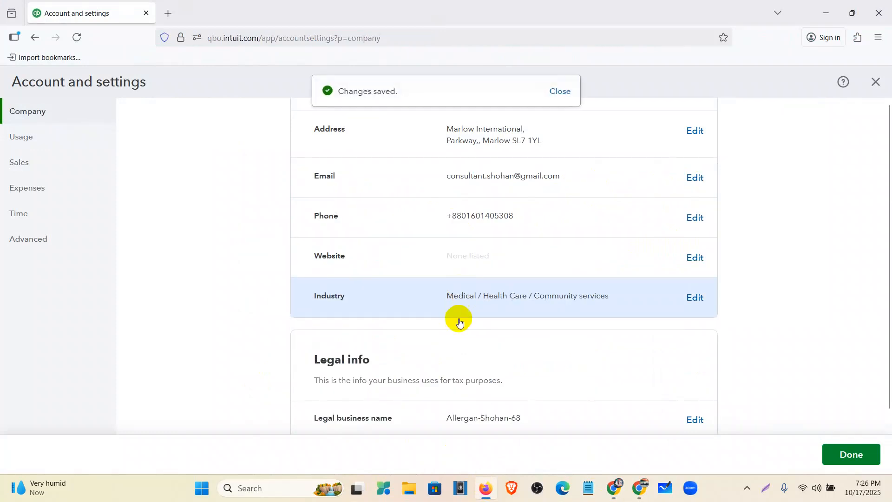
# - Copy the telephone number from the Allergan Database document and try to paste it over the company phone number in QuickBooks
pyautogui.click(605, 219)
pyautogui.click(491, 493)
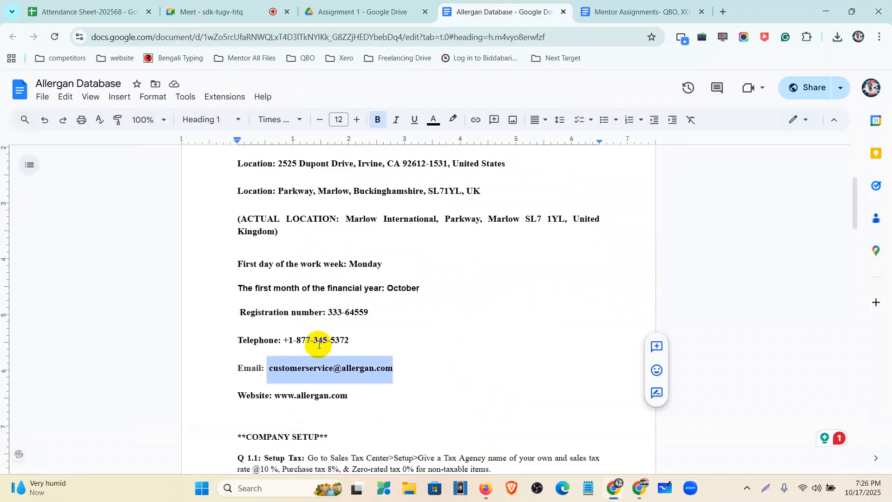
pyautogui.moveTo(351, 342); pyautogui.dragTo(284, 346)
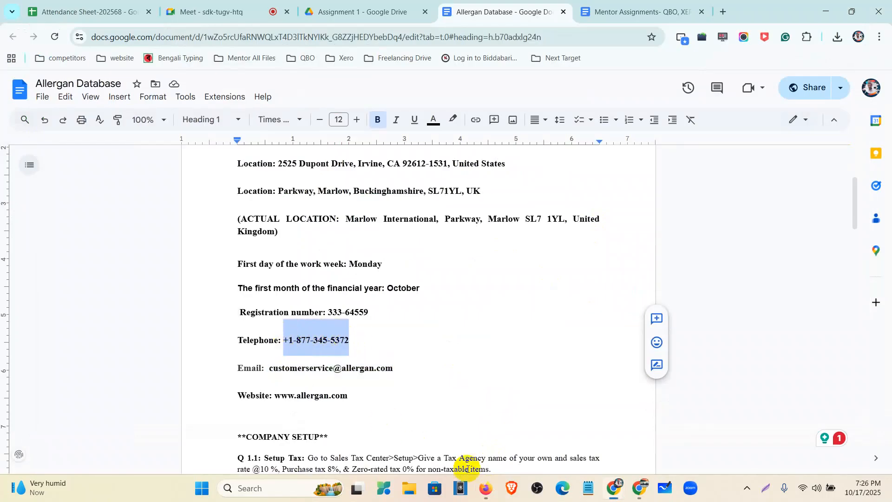
pyautogui.click(486, 488)
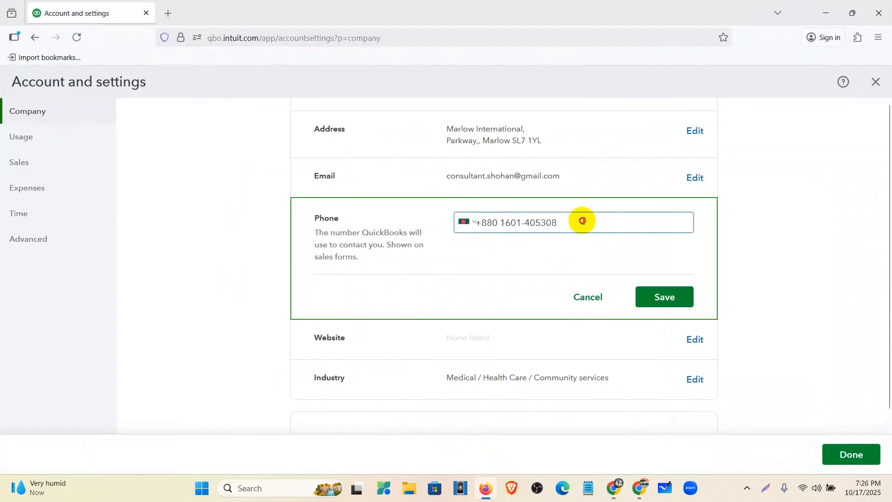
pyautogui.moveTo(582, 219); pyautogui.dragTo(437, 220)
pyautogui.hotkey('ctrl', 'v')
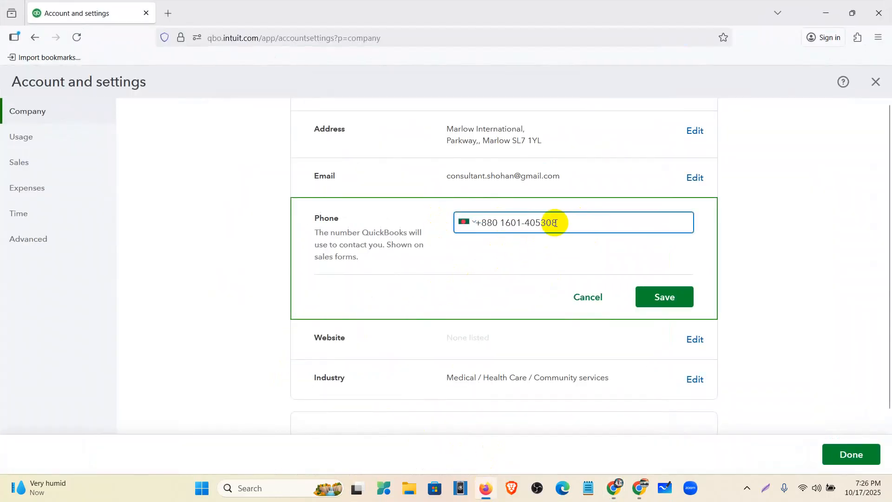
# - Replace the company phone number with the copied telephone number under the United States +1 country code, and save
pyautogui.moveTo(545, 223); pyautogui.dragTo(454, 223)
pyautogui.press('BackSpace')
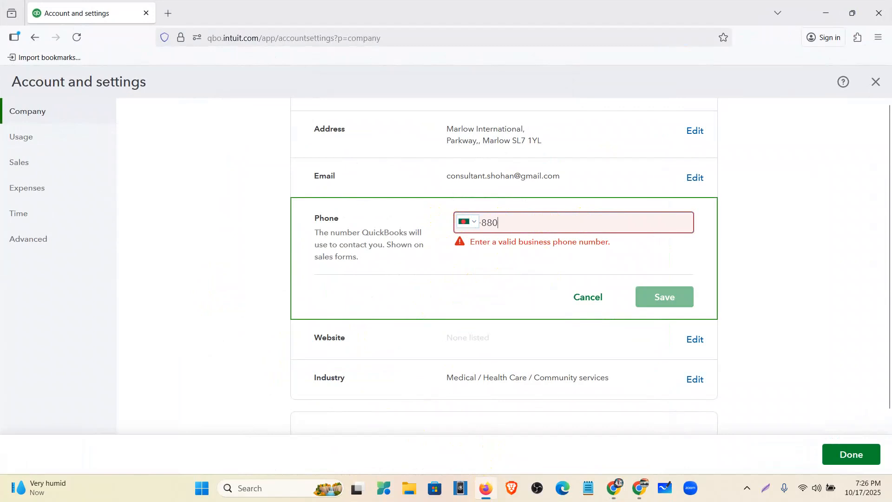
pyautogui.click(472, 219)
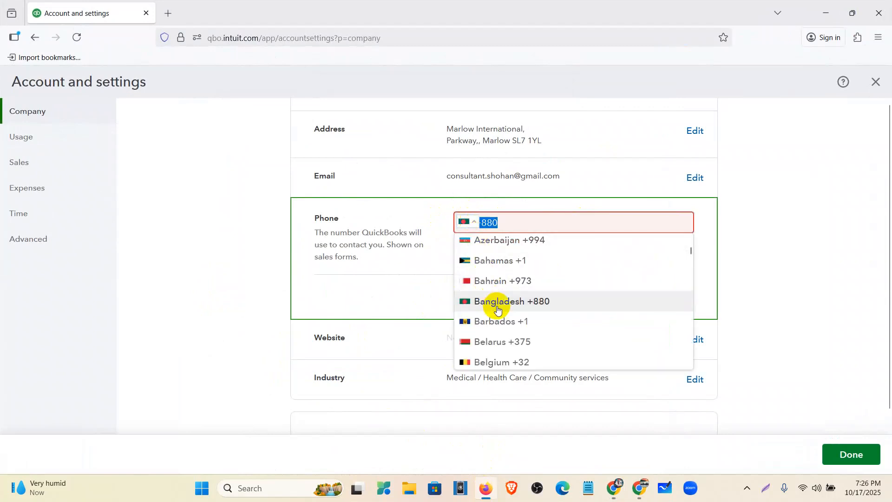
pyautogui.scroll(6, 497, 304)
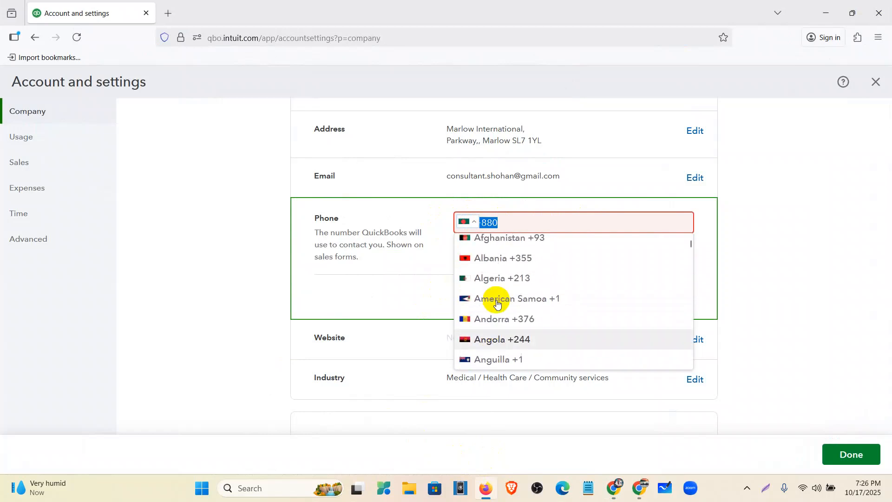
pyautogui.scroll(-15, 497, 304)
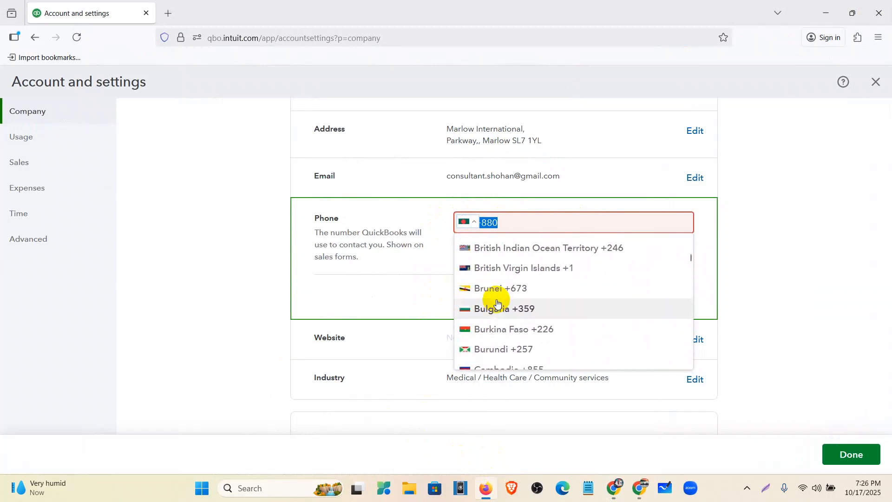
pyautogui.scroll(-8, 497, 302)
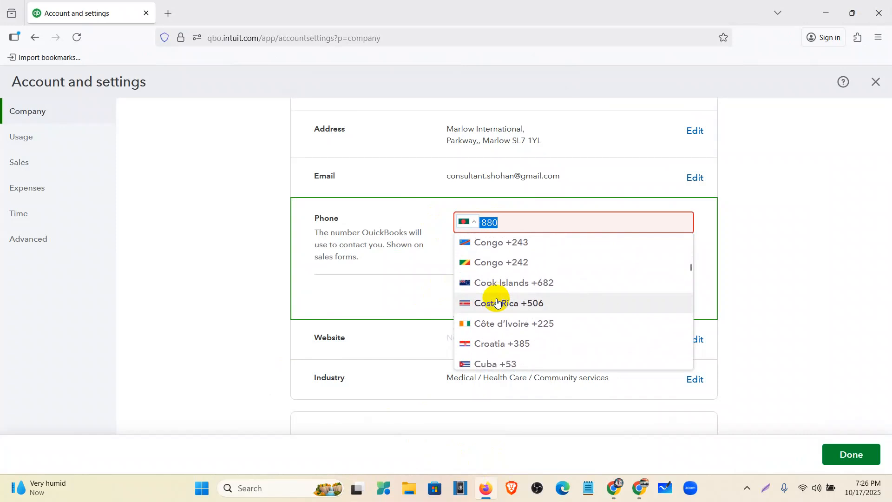
pyautogui.scroll(-13, 498, 302)
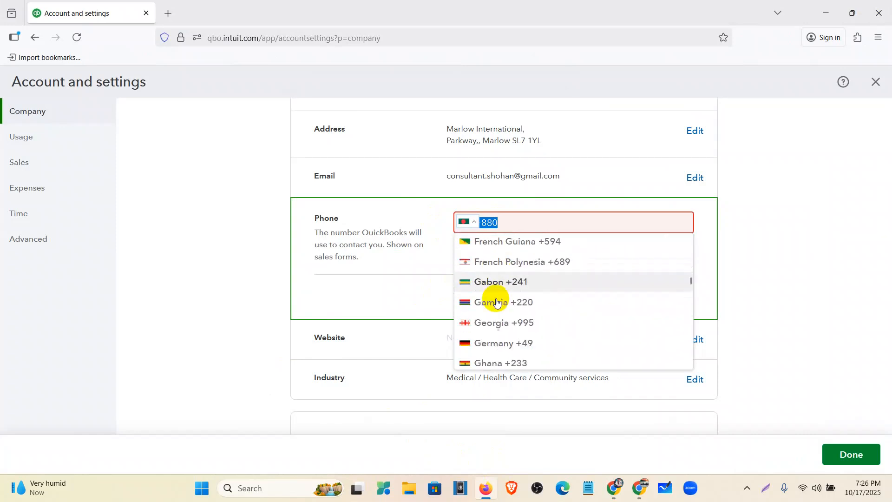
pyautogui.scroll(-5, 498, 303)
pyautogui.scroll(-4, 497, 295)
pyautogui.scroll(-6, 504, 304)
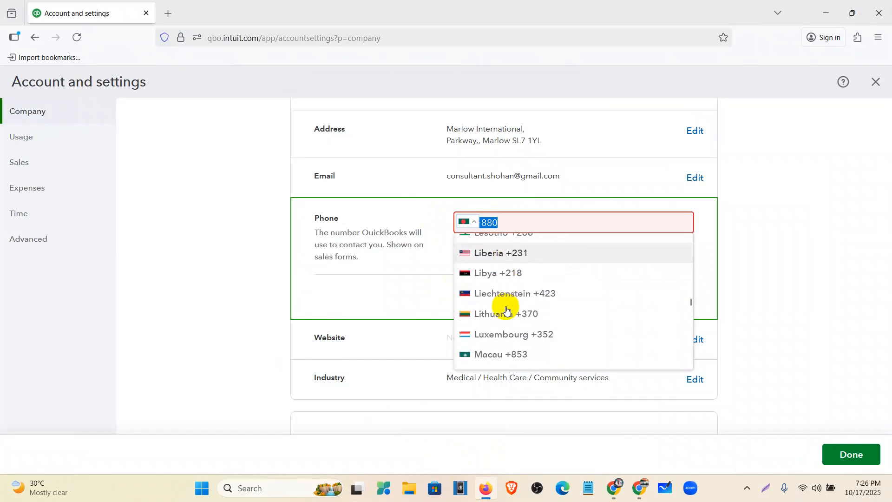
pyautogui.scroll(3, 507, 312)
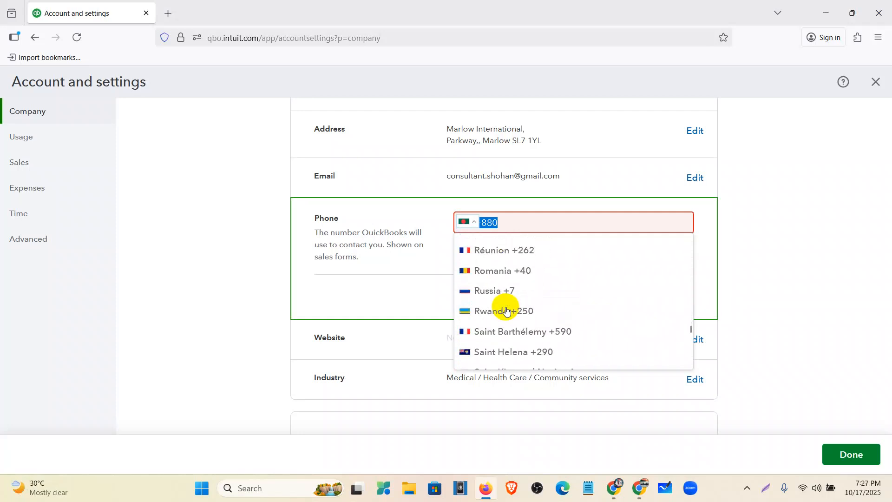
pyautogui.scroll(-15, 507, 310)
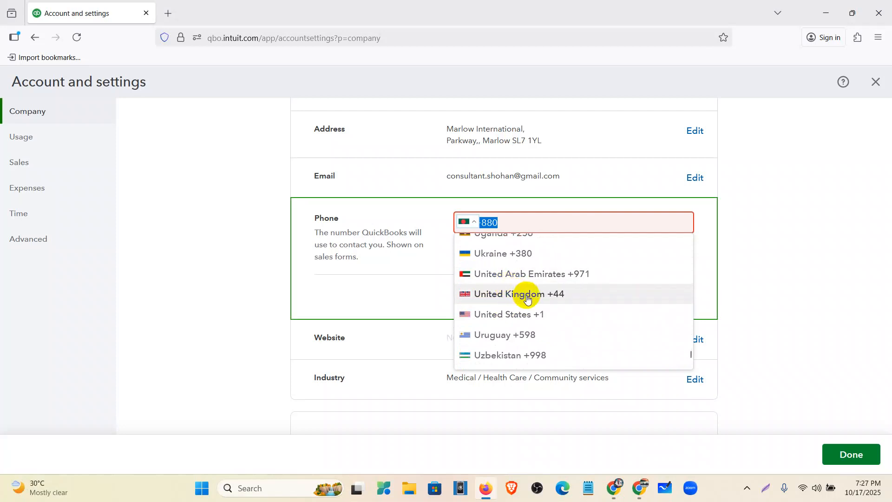
pyautogui.click(523, 311)
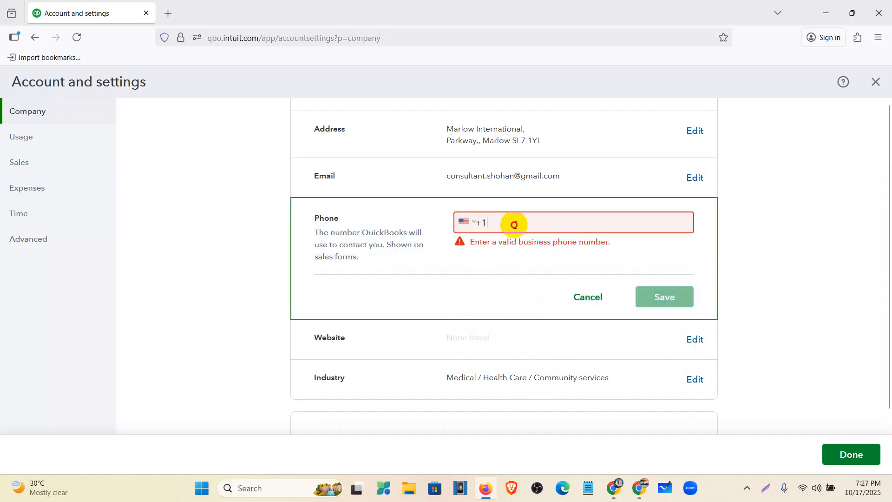
pyautogui.hotkey('ctrl', 'v')
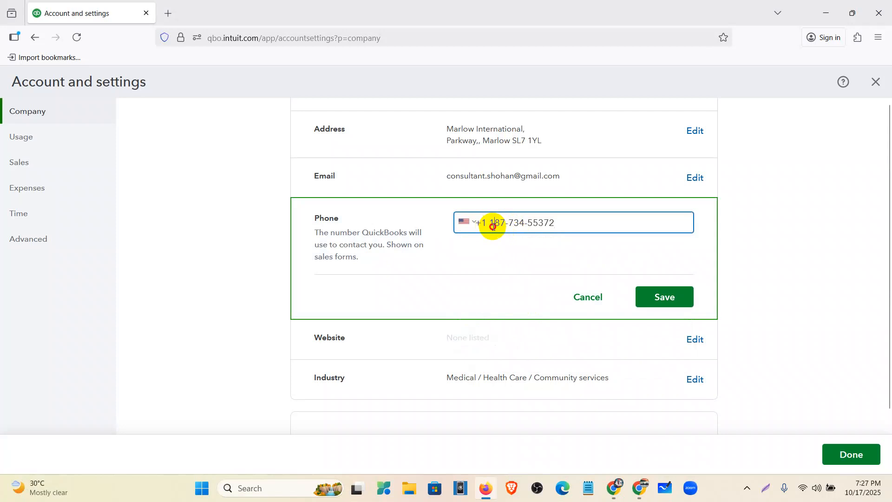
pyautogui.click(650, 294)
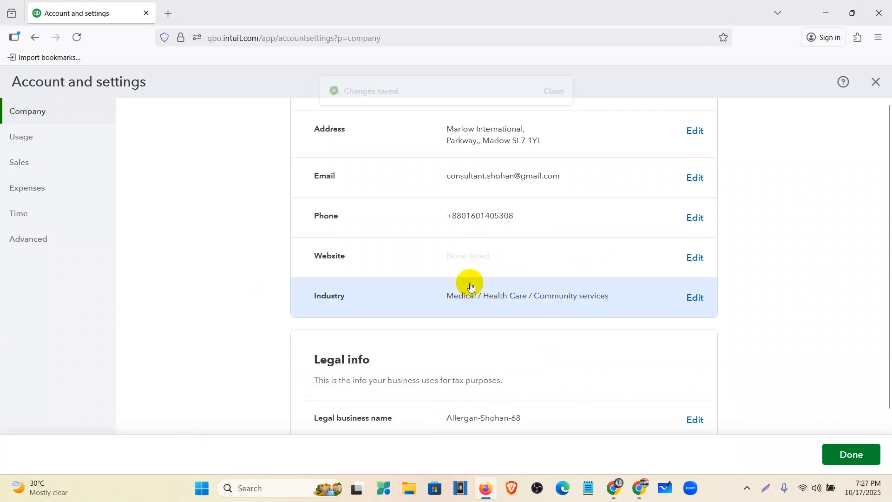
pyautogui.click(547, 259)
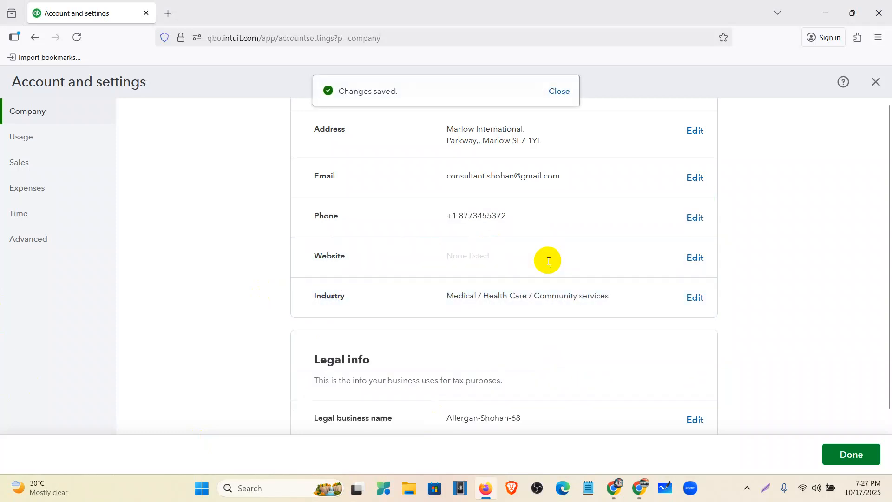
pyautogui.click(493, 487)
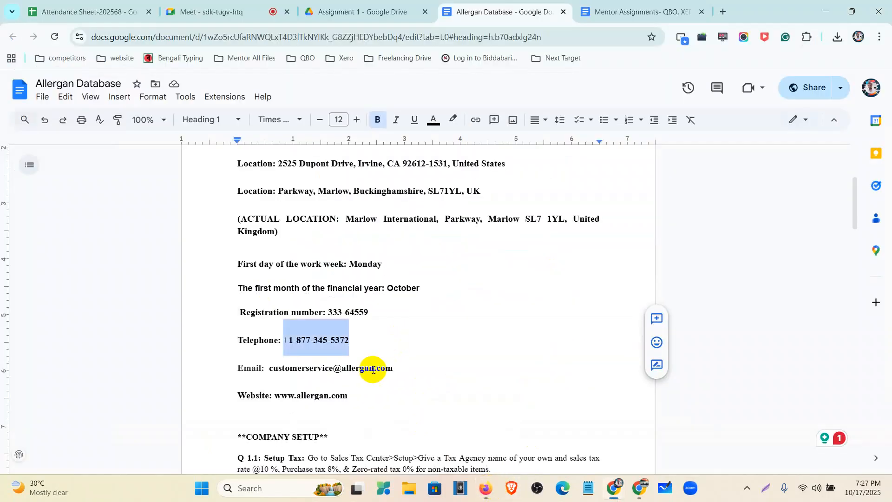
pyautogui.moveTo(350, 399); pyautogui.dragTo(268, 408)
pyautogui.hotkey('ctrl', 'c')
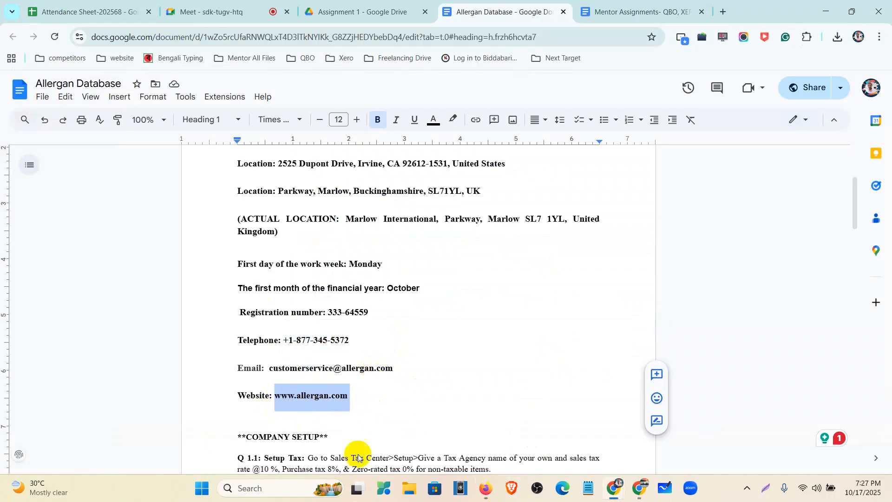
pyautogui.click(486, 488)
pyautogui.click(481, 258)
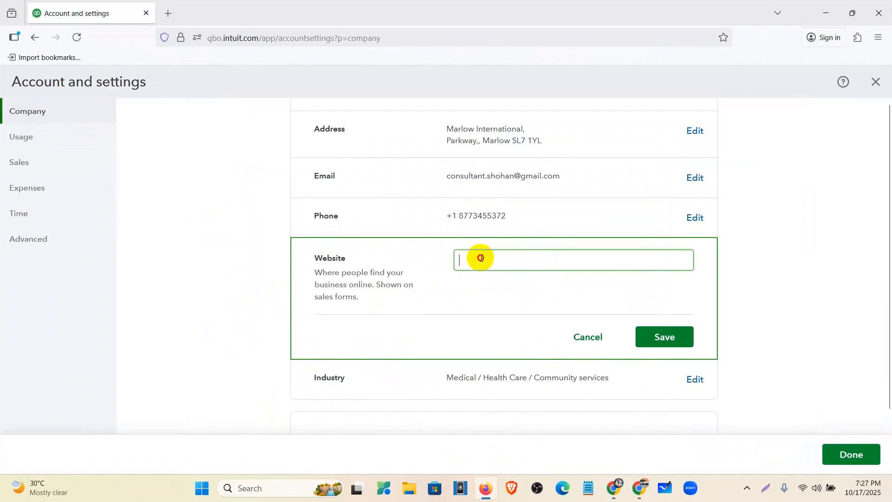
pyautogui.hotkey('ctrl', 'v')
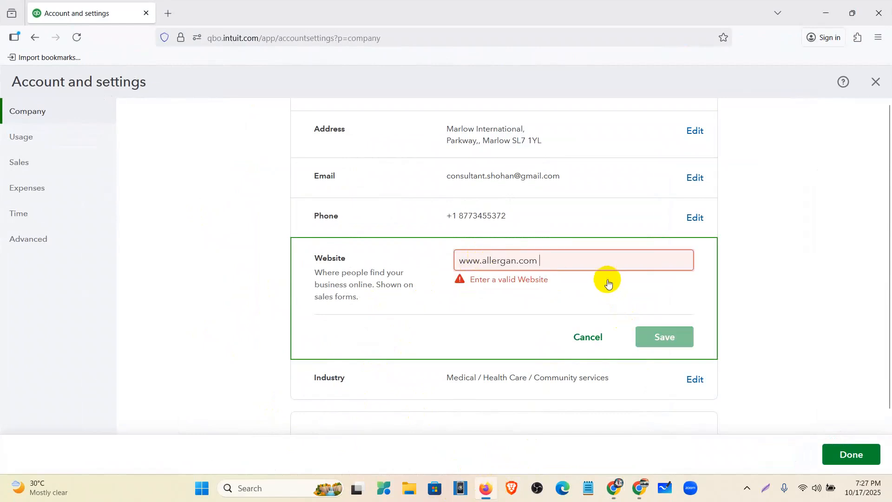
pyautogui.press('BackSpace')
pyautogui.click(661, 346)
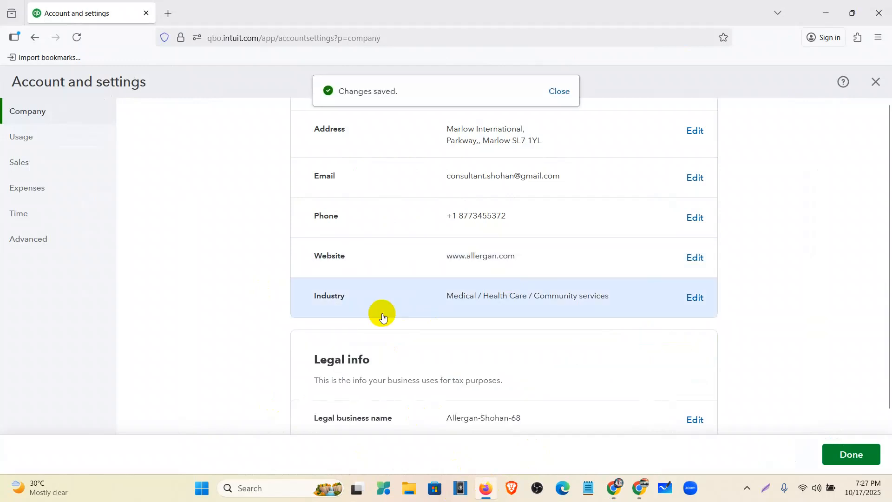
# - Change the legal business name in Legal info to Allergan and save it
pyautogui.scroll(4, 606, 312)
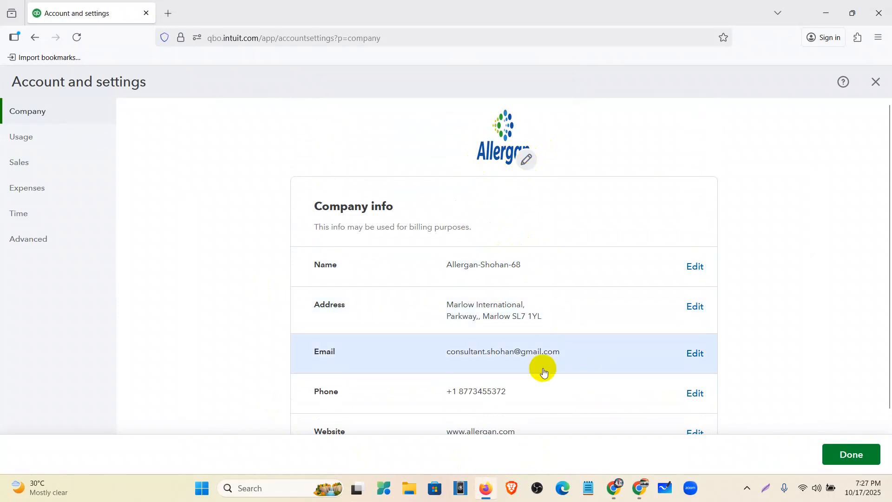
pyautogui.scroll(-1, 543, 368)
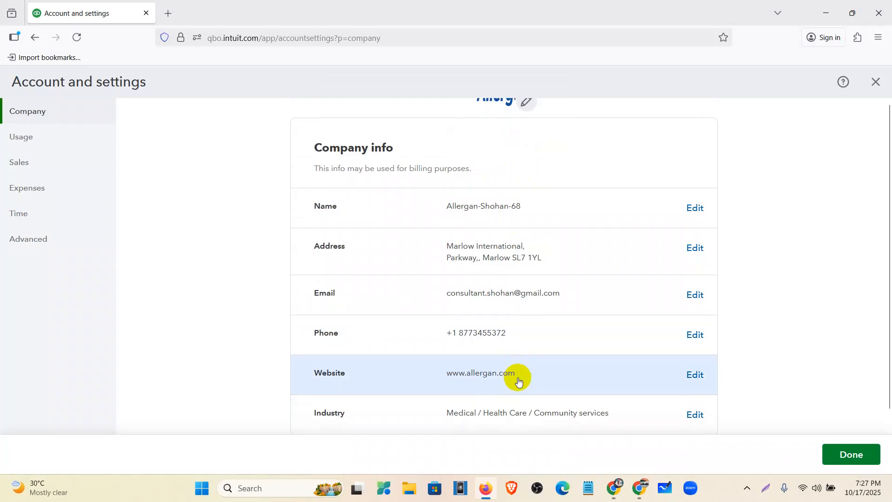
pyautogui.scroll(-3, 523, 399)
pyautogui.scroll(2, 537, 356)
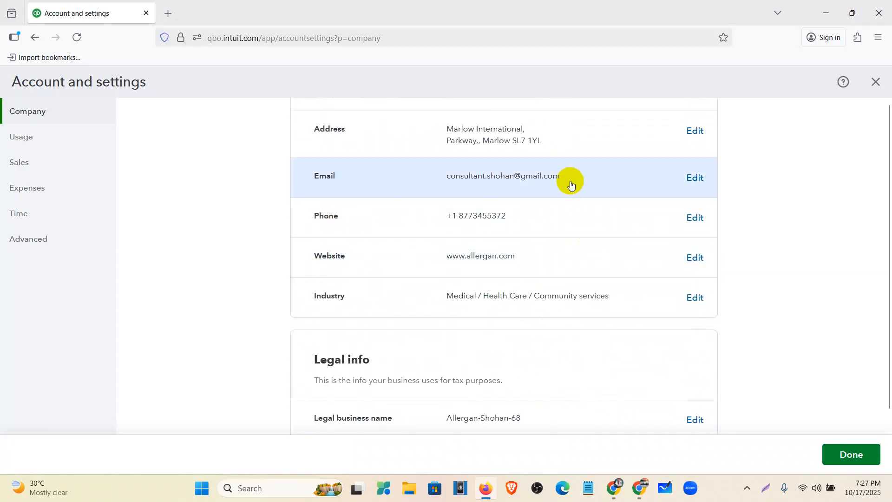
pyautogui.scroll(-2, 564, 219)
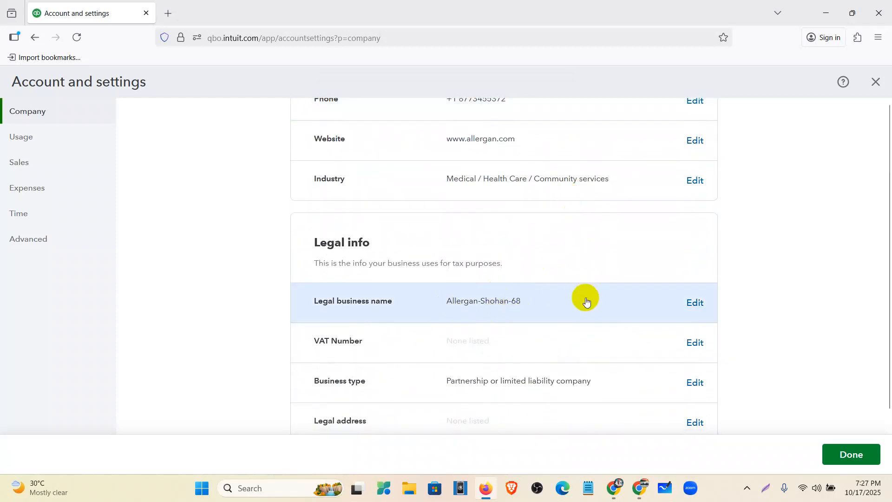
pyautogui.scroll(-1, 588, 299)
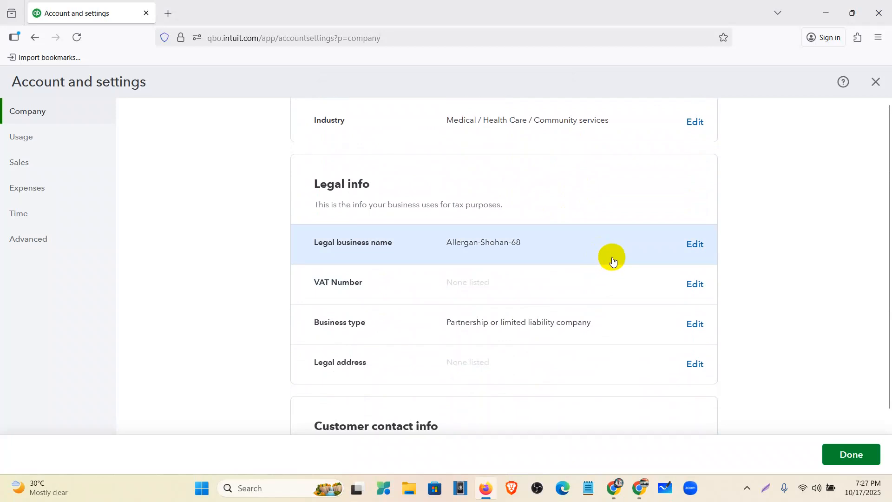
pyautogui.click(694, 245)
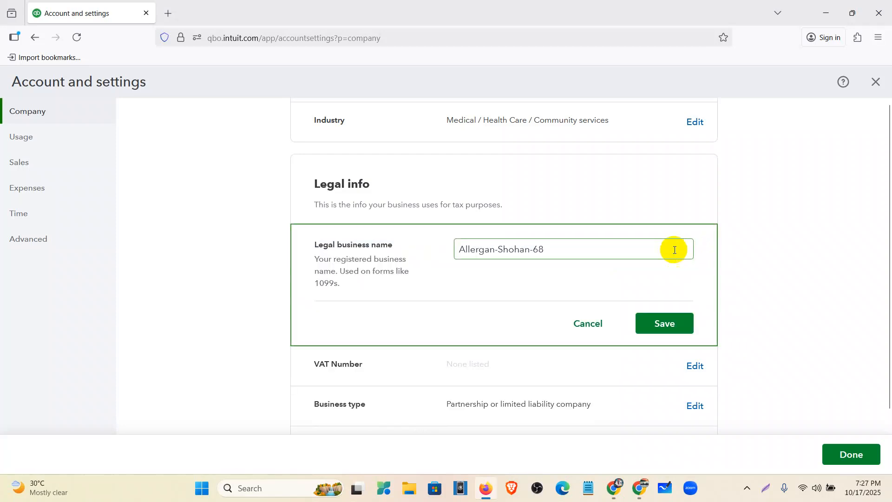
pyautogui.moveTo(594, 241); pyautogui.dragTo(440, 241)
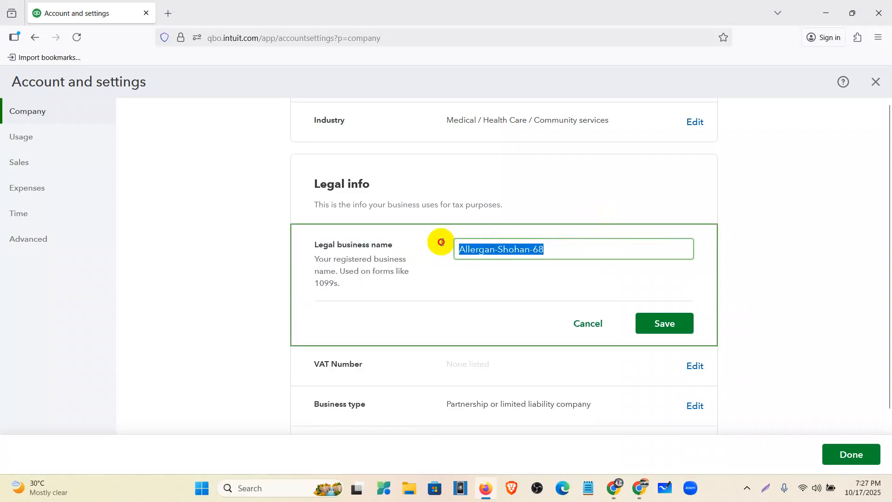
pyautogui.click(555, 252)
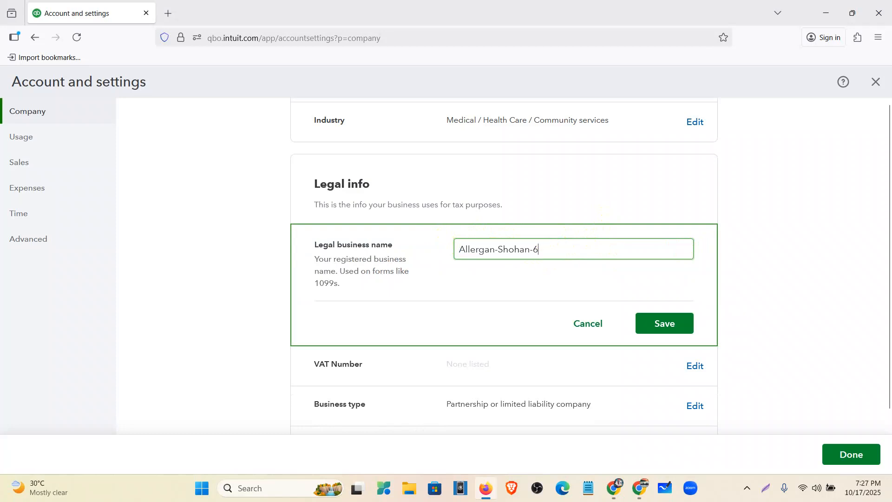
pyautogui.click(663, 327)
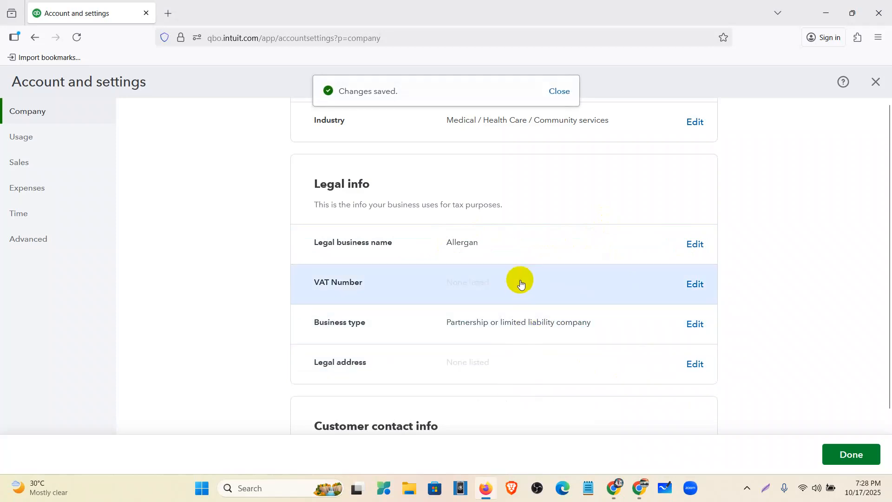
# - Try to save the registration number from the Allergan Database document as the VAT Number in QuickBooks Legal info
pyautogui.click(520, 294)
pyautogui.moveTo(487, 496)
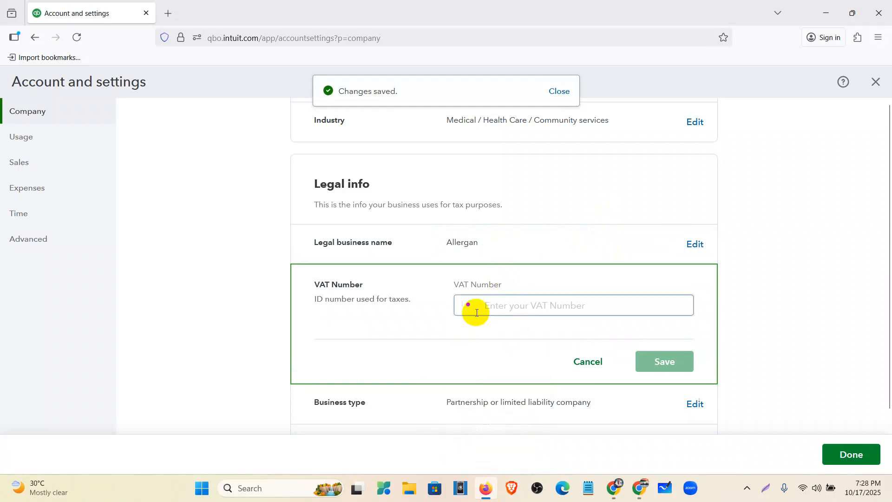
pyautogui.click(484, 493)
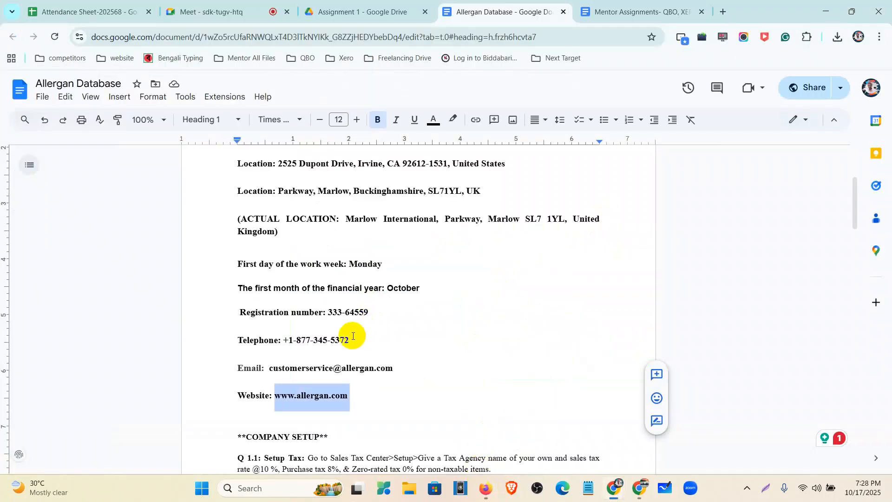
pyautogui.click(372, 312)
pyautogui.moveTo(372, 312); pyautogui.dragTo(335, 311)
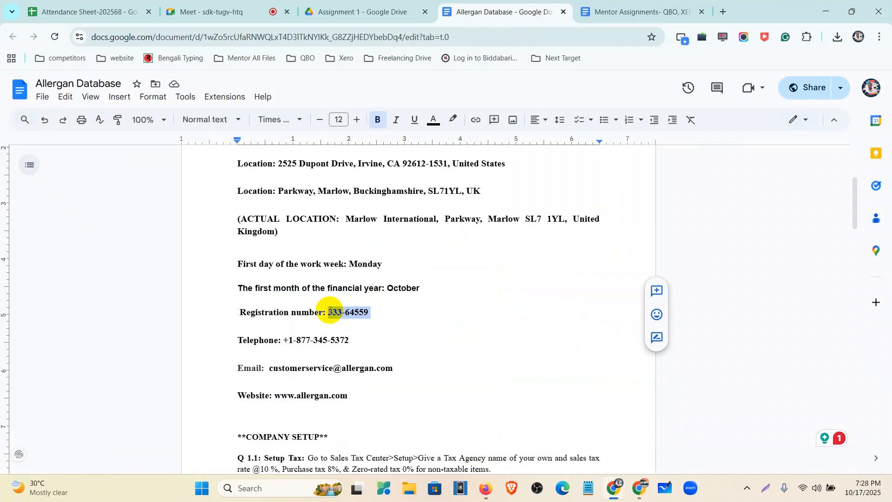
pyautogui.click(486, 489)
pyautogui.click(491, 305)
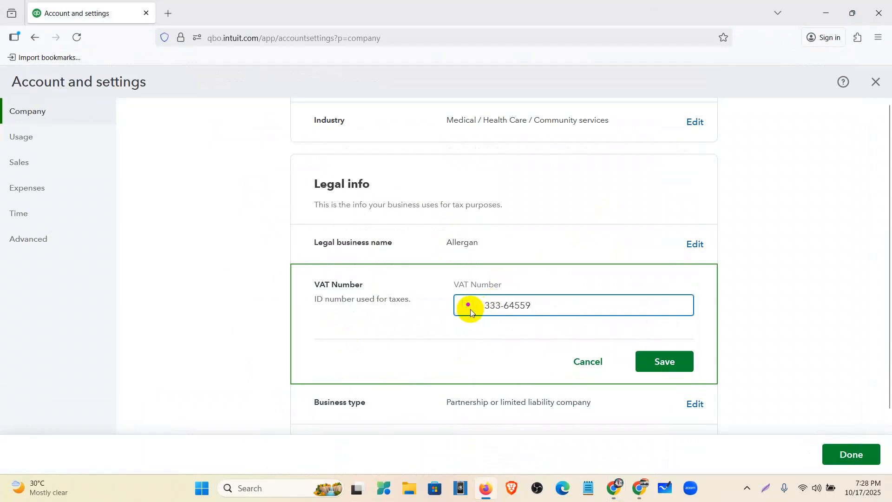
pyautogui.click(652, 365)
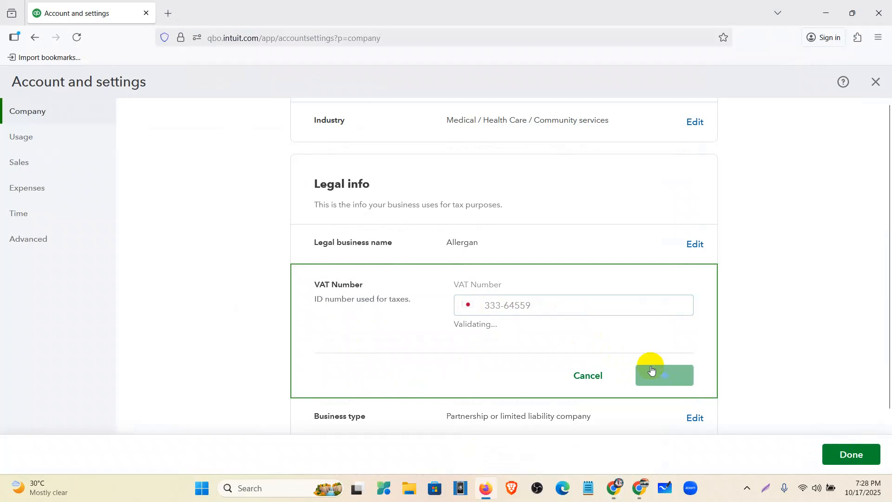
pyautogui.click(588, 375)
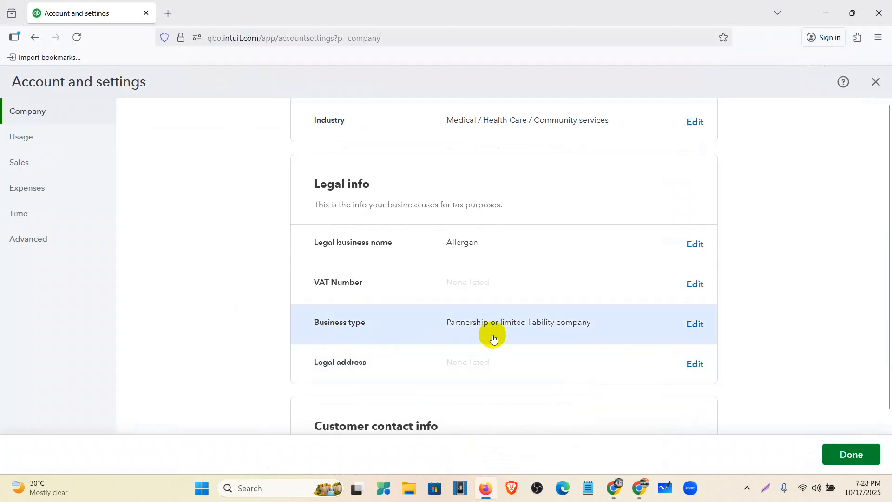
# - Check the business type in the Allergan Database document against QuickBooks Legal info, and review the other company settings
pyautogui.click(486, 488)
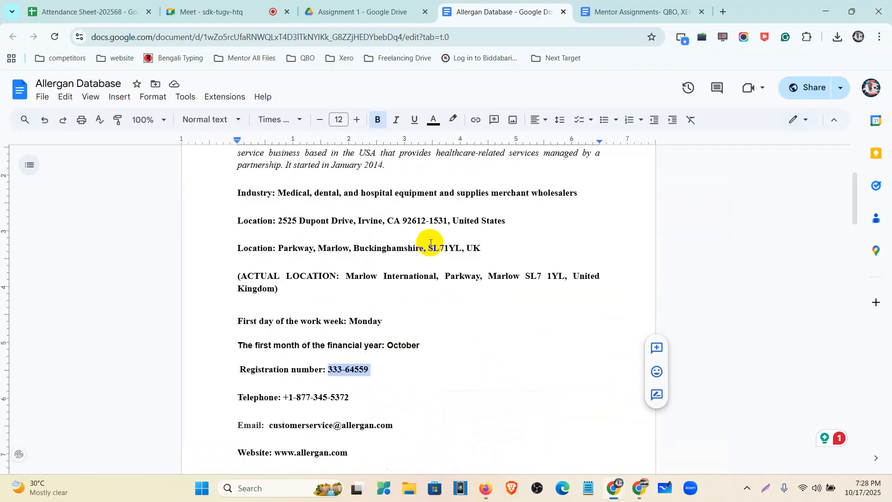
pyautogui.scroll(1, 431, 244)
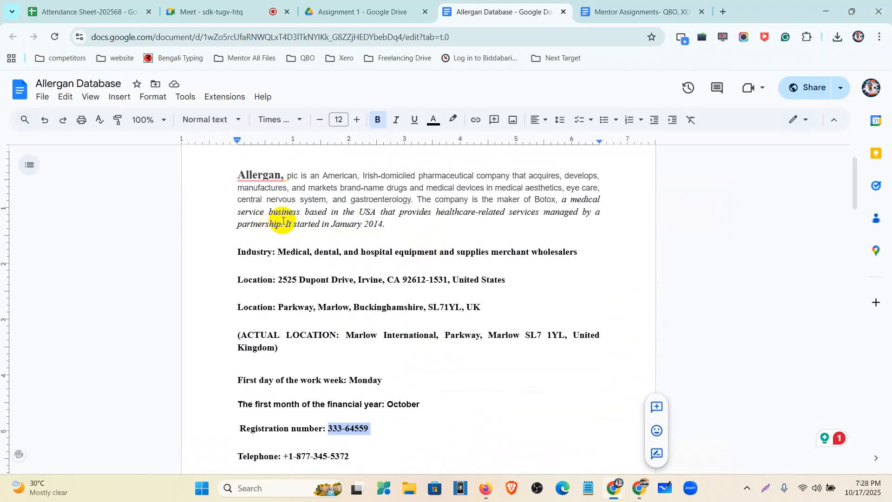
pyautogui.moveTo(282, 222); pyautogui.dragTo(235, 227)
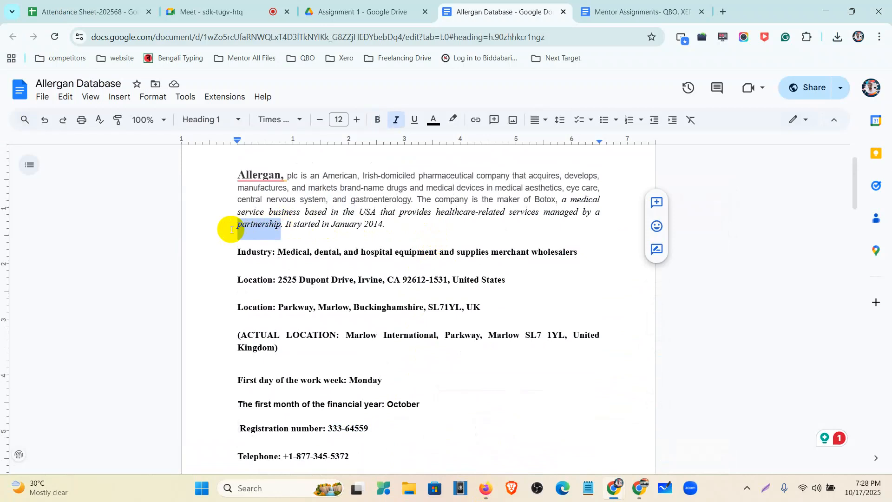
pyautogui.click(486, 488)
pyautogui.scroll(-3, 529, 329)
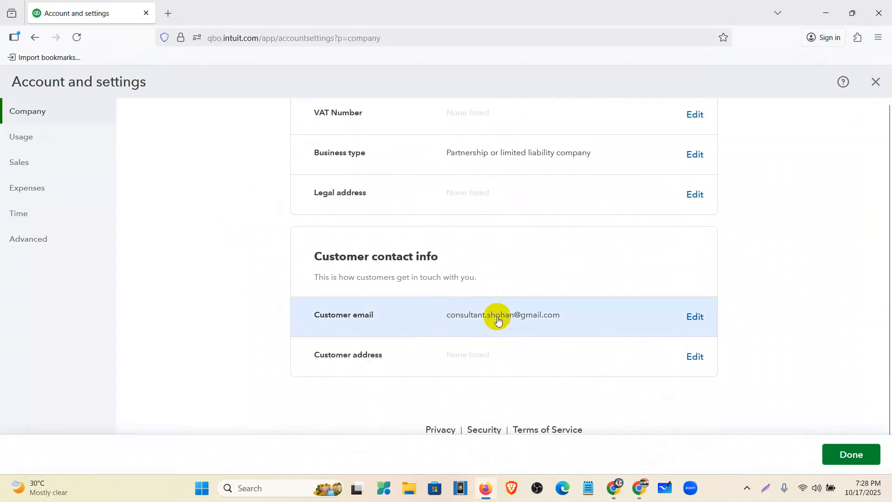
pyautogui.scroll(10, 528, 363)
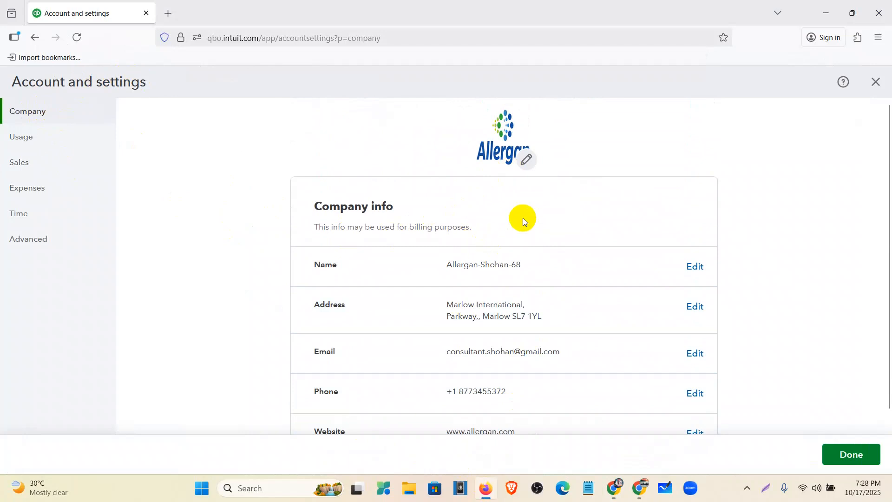
pyautogui.scroll(-3, 519, 218)
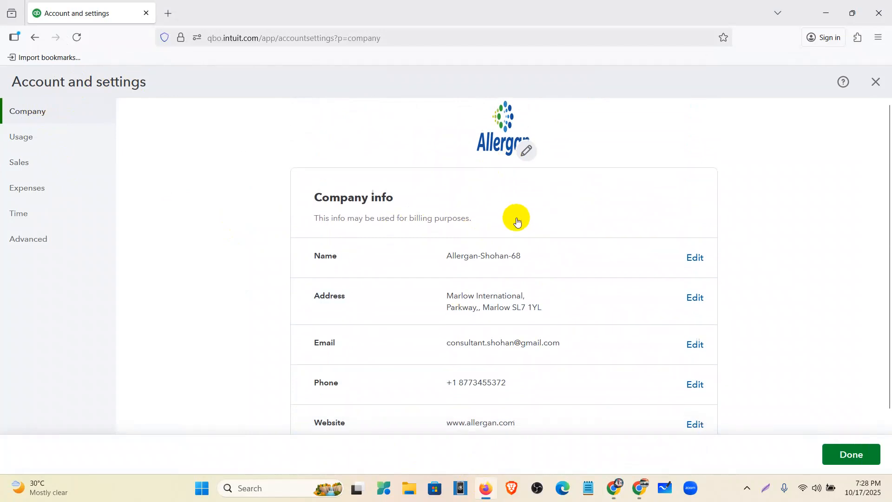
pyautogui.scroll(-6, 516, 221)
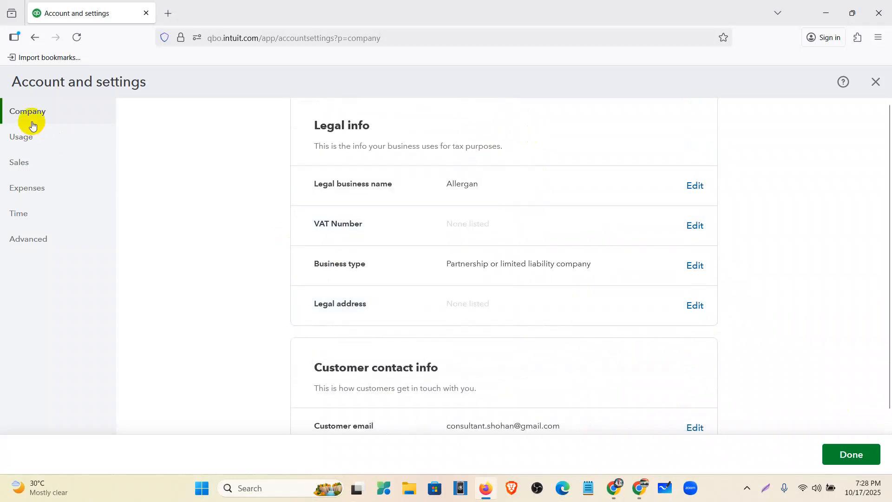
# - Leave the account settings without saving the pending changes, and reopen them on the company section
pyautogui.click(37, 138)
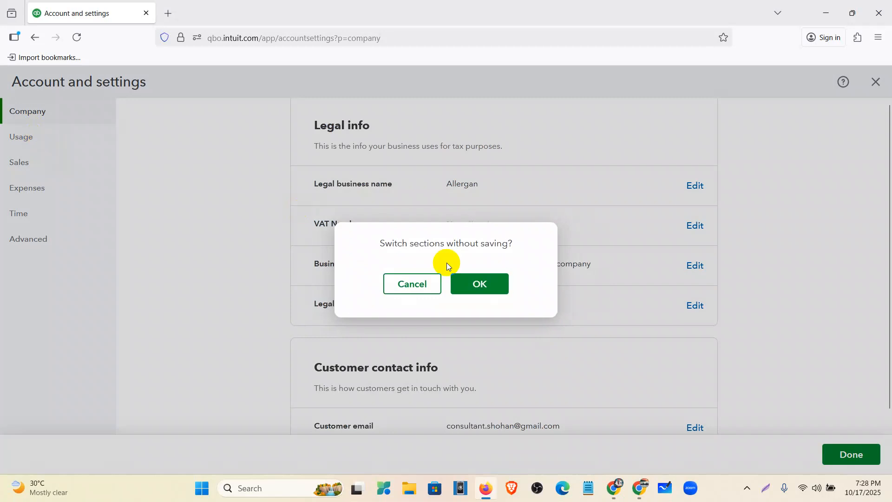
pyautogui.click(401, 283)
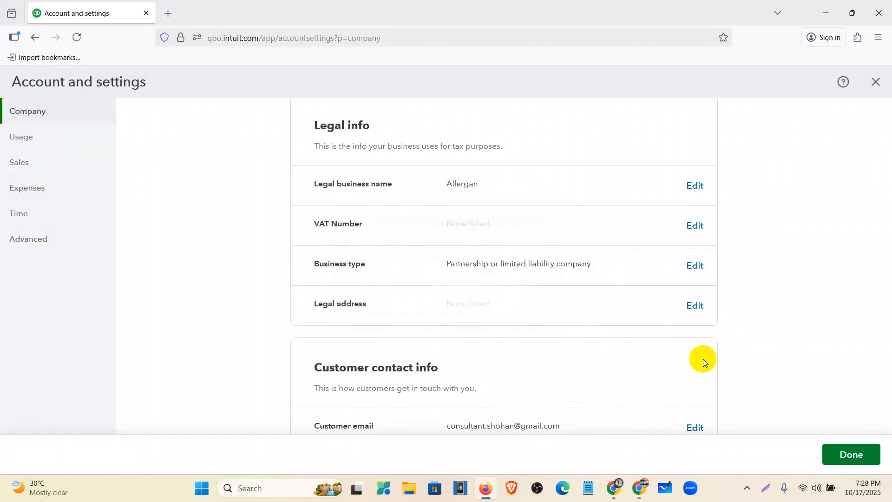
pyautogui.click(849, 445)
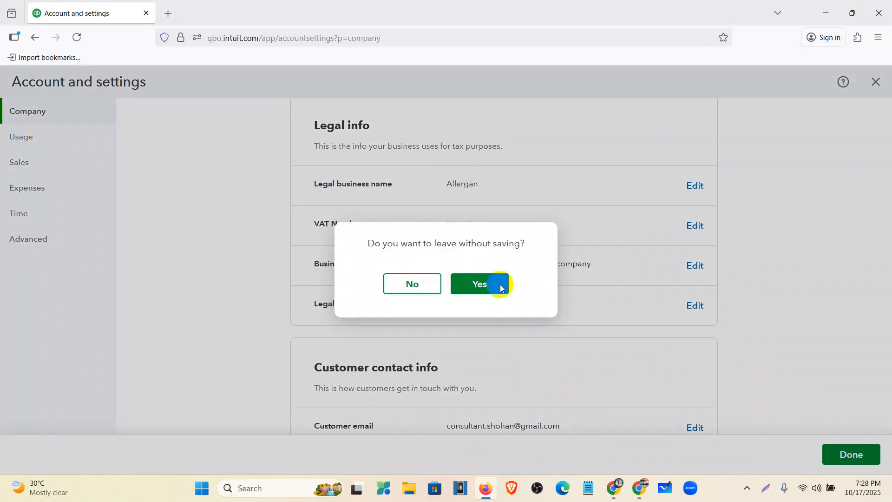
pyautogui.click(479, 285)
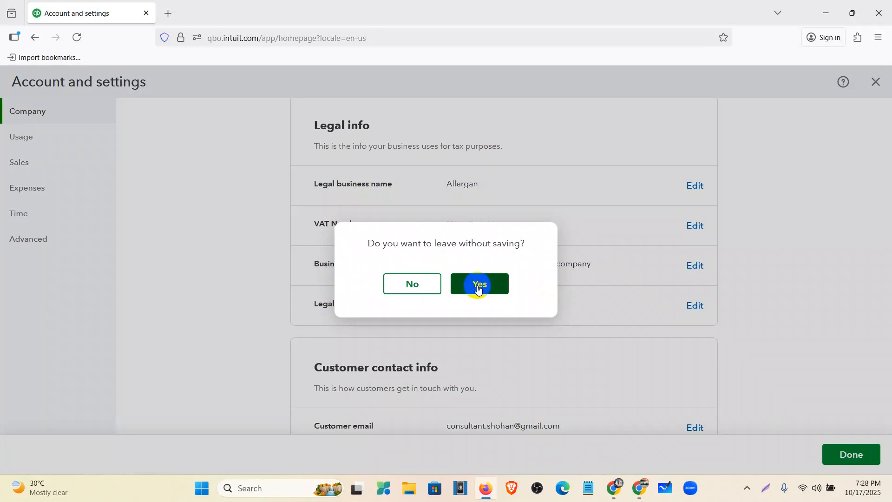
pyautogui.click(483, 283)
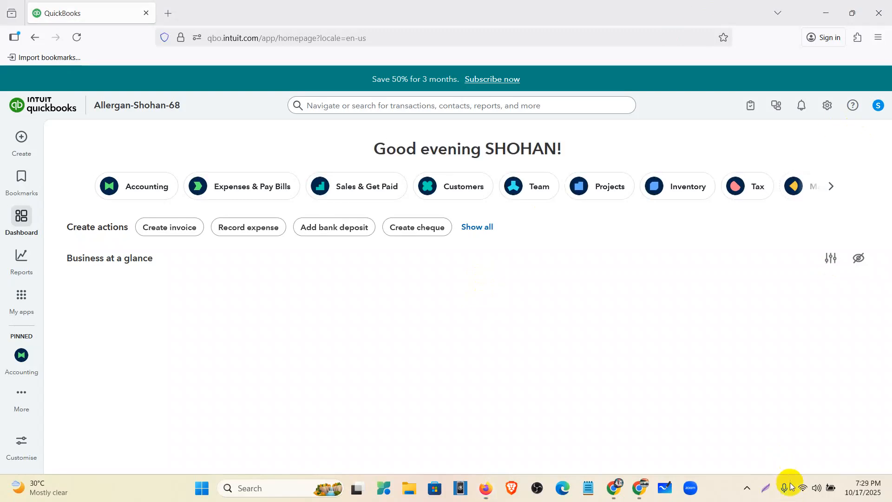
pyautogui.click(827, 108)
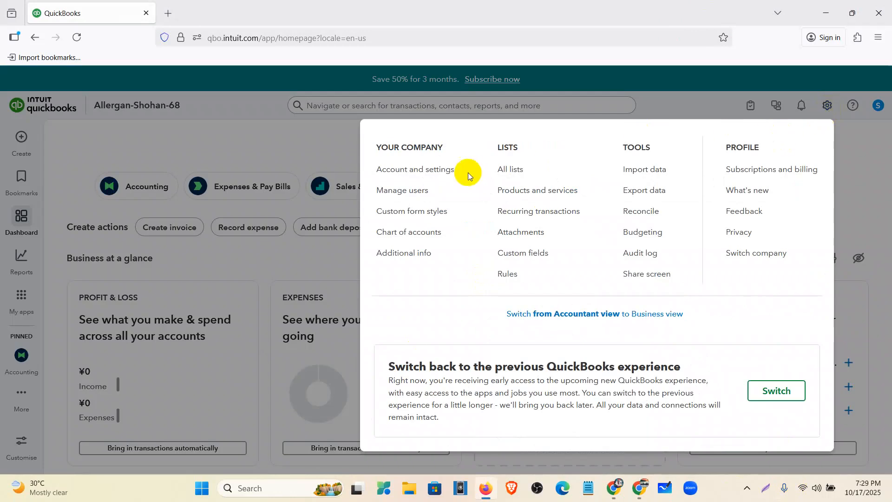
pyautogui.click(448, 170)
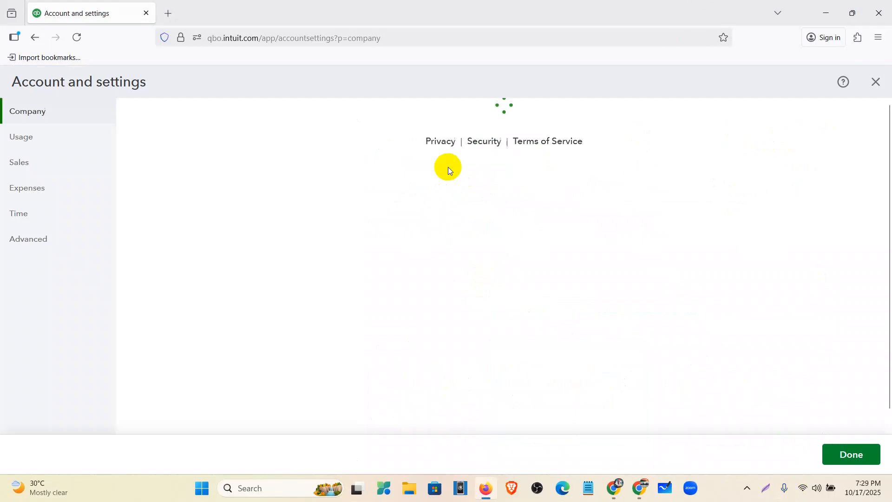
# - Switch to the Usage section and examine the plan limits for billable users and the chart of accounts
pyautogui.scroll(-3, 534, 219)
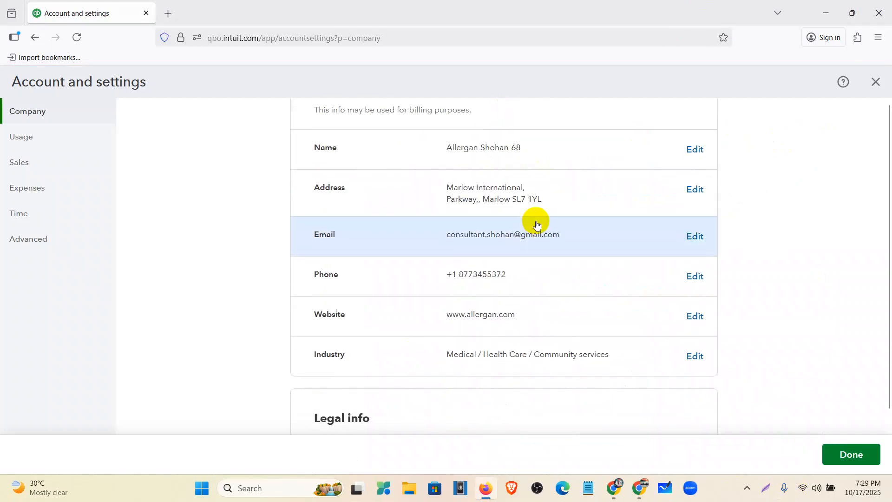
pyautogui.scroll(-3, 537, 225)
pyautogui.click(49, 138)
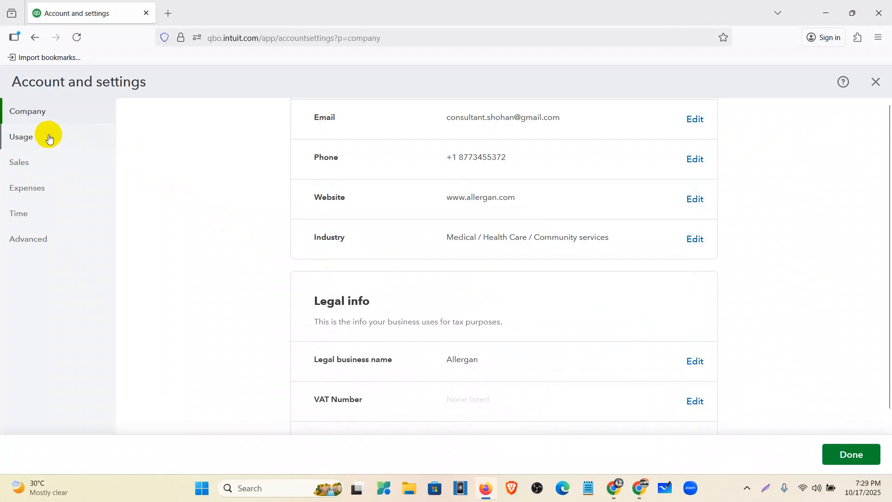
pyautogui.click(480, 285)
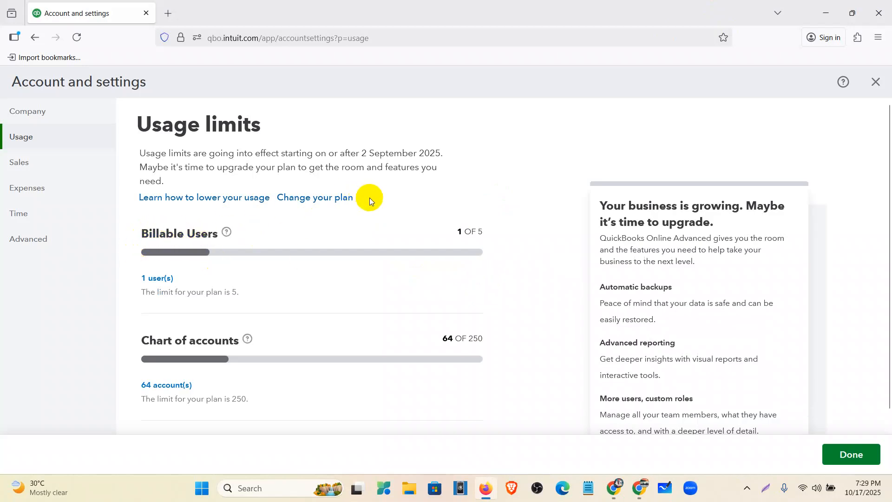
pyautogui.scroll(-3, 375, 201)
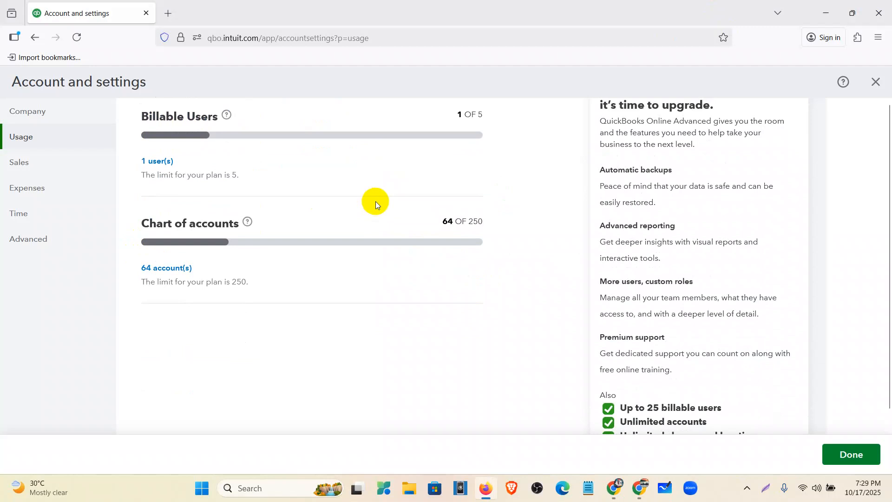
pyautogui.scroll(1, 494, 133)
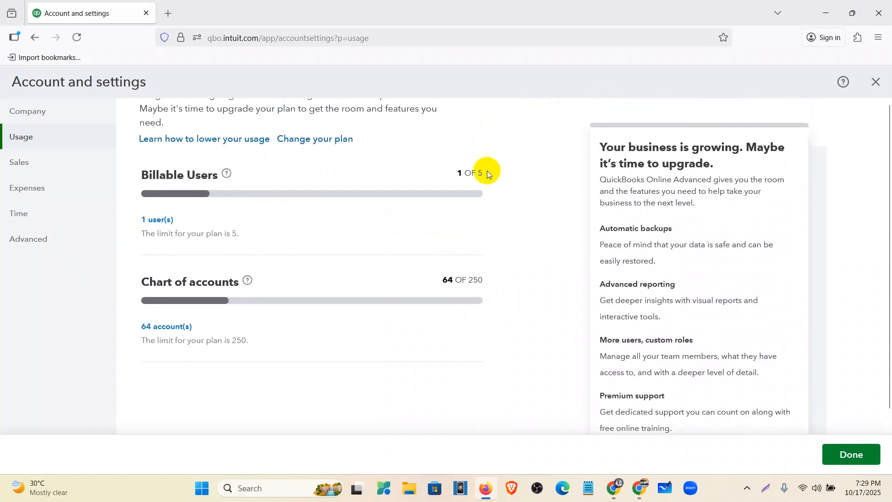
pyautogui.moveTo(486, 174)
pyautogui.mouseDown()
pyautogui.moveTo(472, 171)
pyautogui.moveTo(481, 172)
pyautogui.mouseUp()
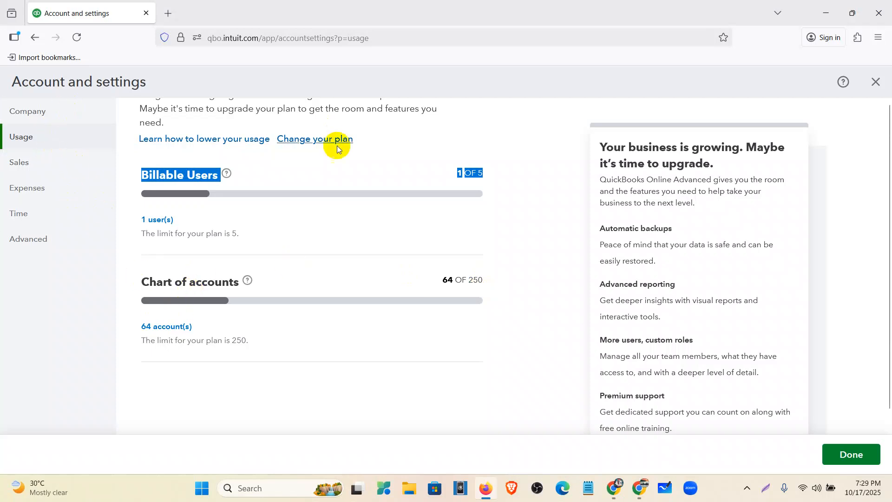
pyautogui.click(223, 224)
# - Open the Sales form content settings for editing and review the preferred invoice terms and delivery method options
pyautogui.click(49, 165)
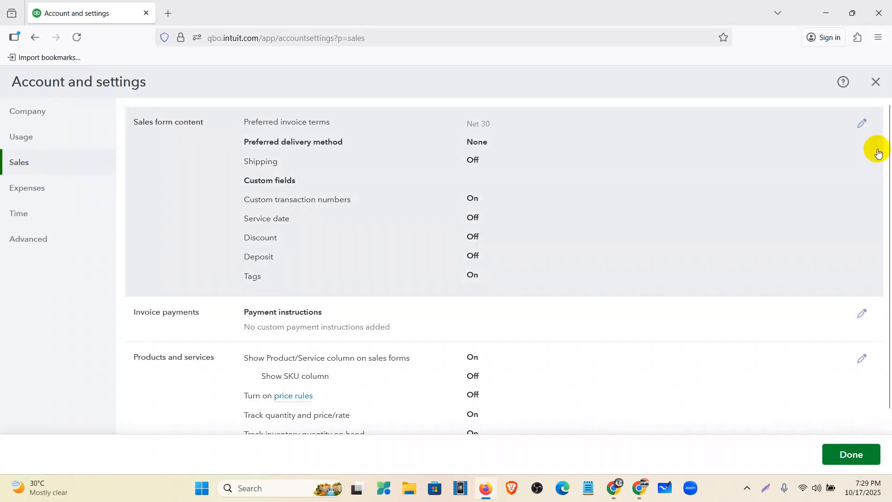
pyautogui.click(864, 129)
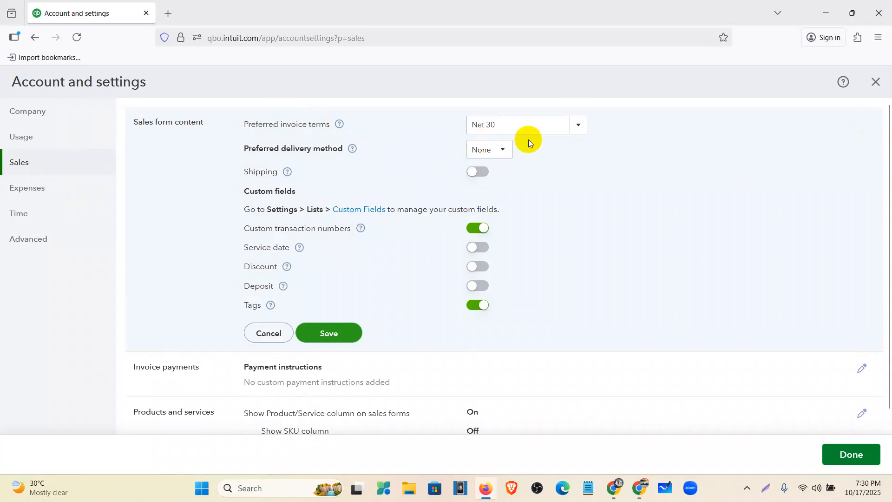
pyautogui.click(577, 130)
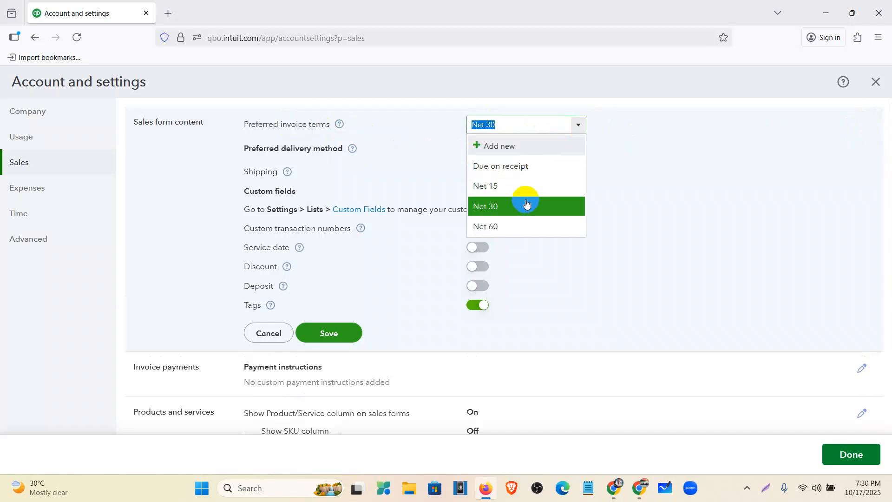
pyautogui.click(524, 225)
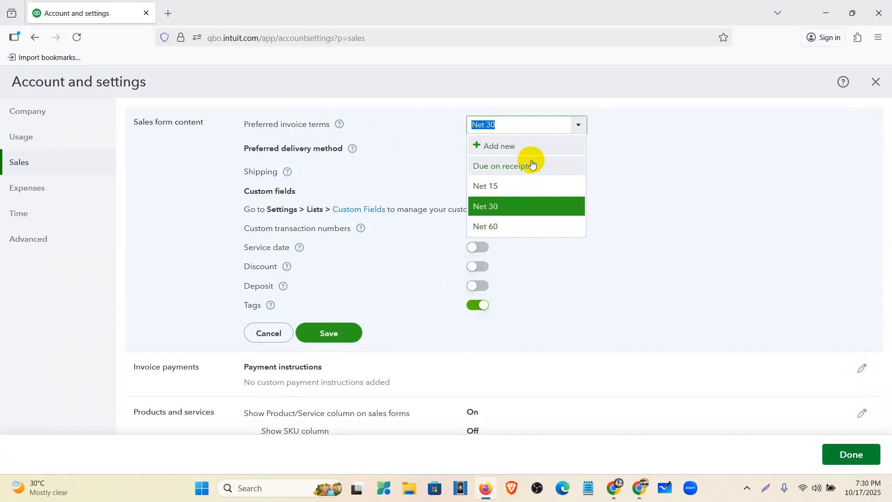
pyautogui.click(618, 156)
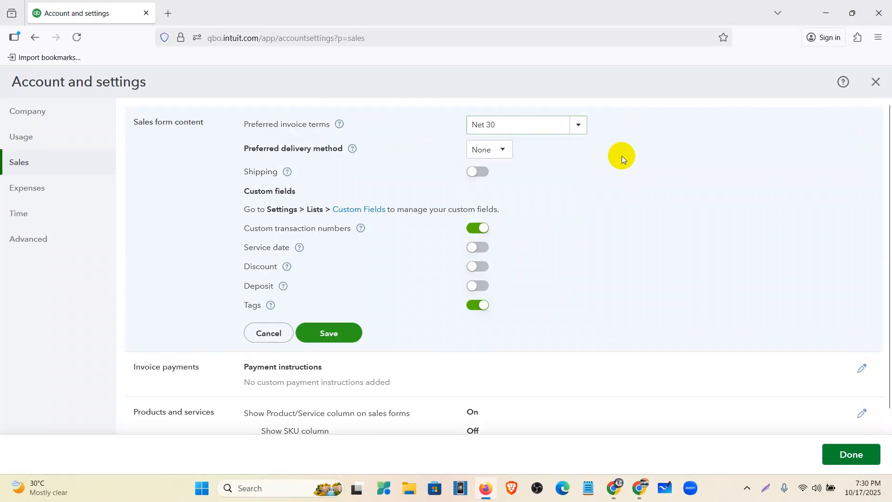
pyautogui.click(490, 152)
pyautogui.click(545, 176)
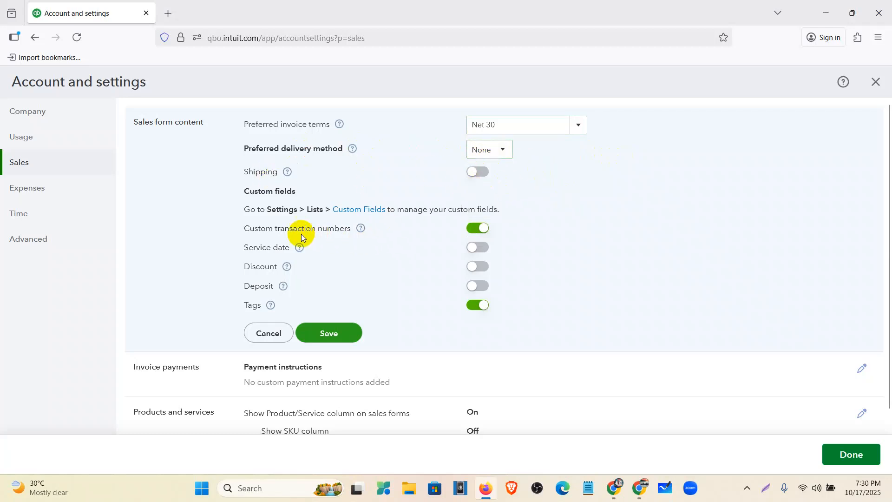
# - Turn on Service date, Discount and Deposit in the sales form content settings, and save
pyautogui.click(482, 246)
pyautogui.click(484, 268)
pyautogui.click(481, 285)
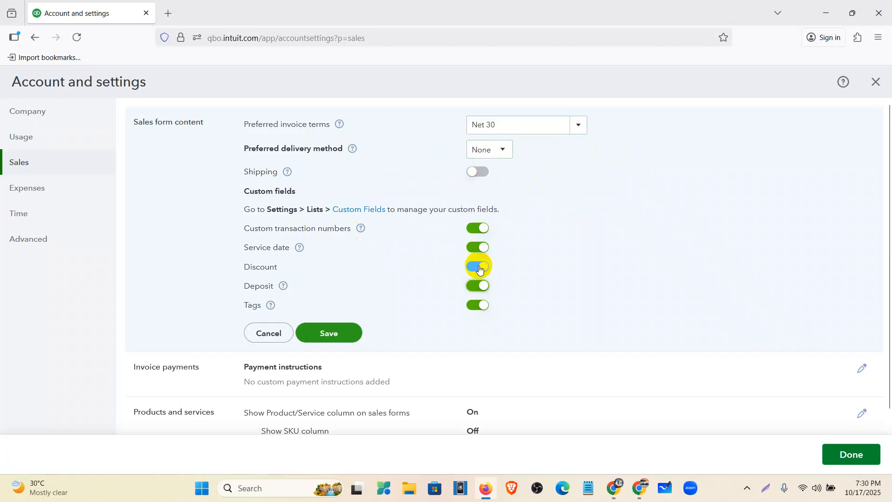
pyautogui.click(342, 340)
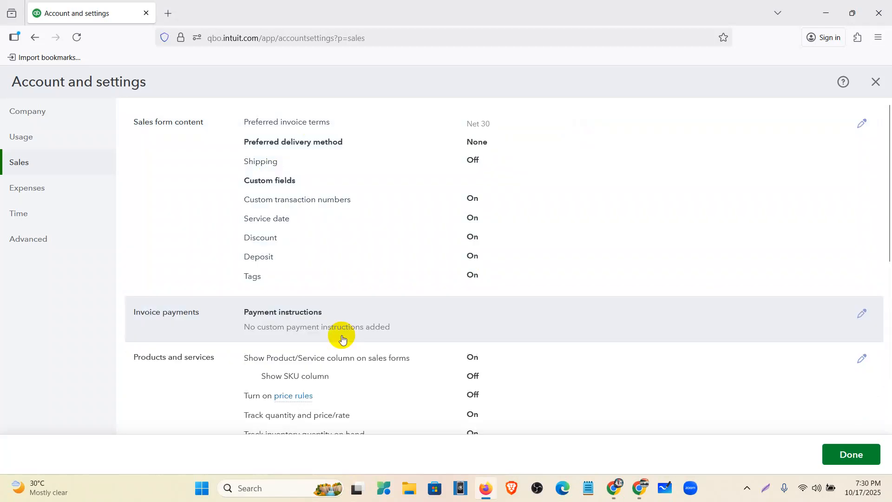
# - In the Products and services sales settings, turn on the SKU column and price rules
pyautogui.scroll(-2, 422, 292)
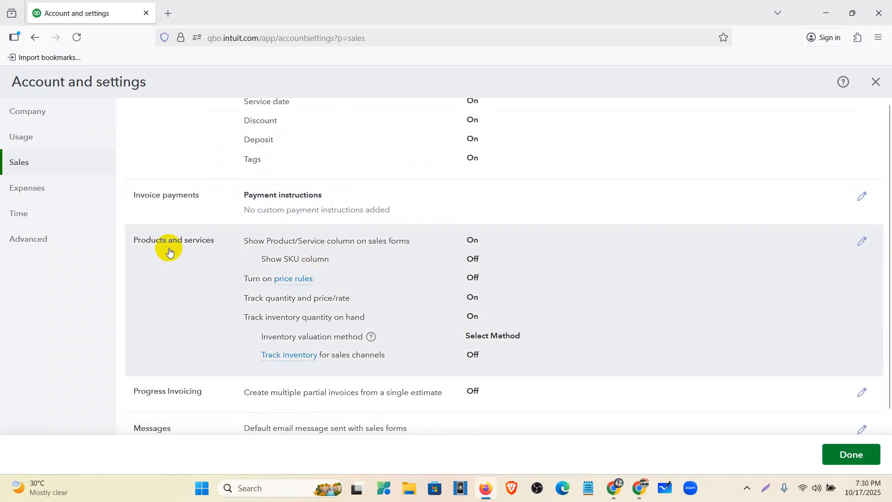
pyautogui.click(550, 259)
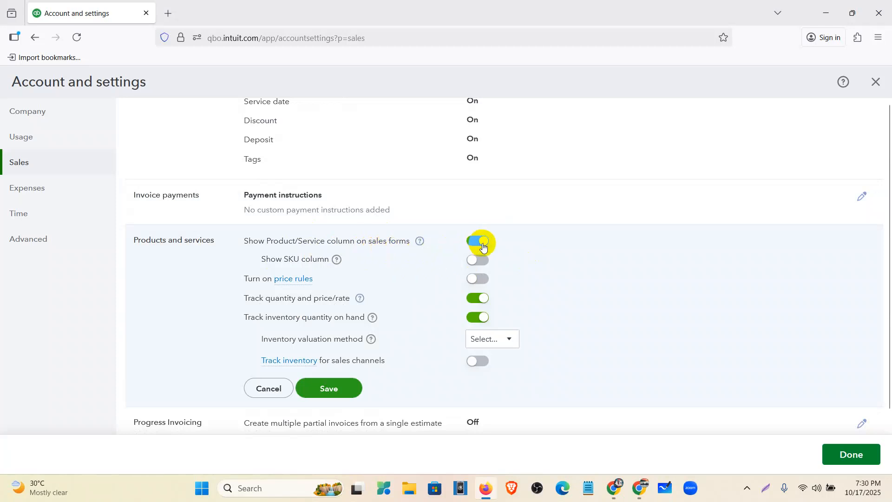
pyautogui.click(482, 262)
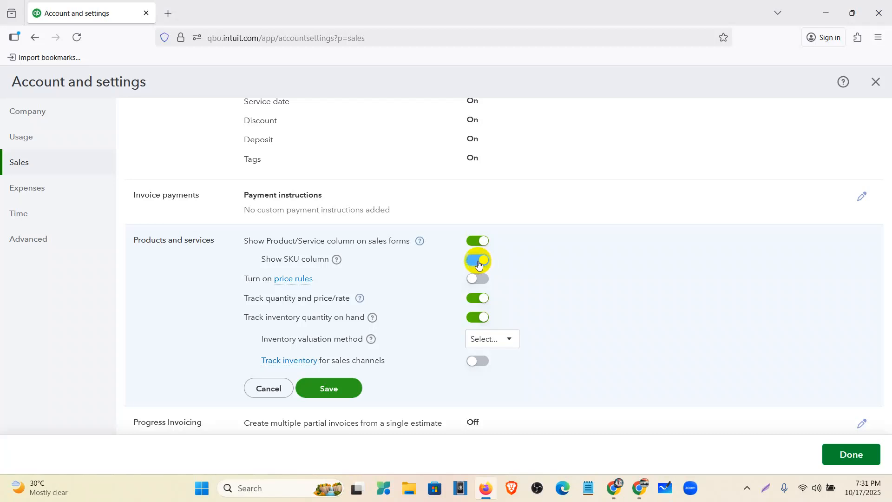
pyautogui.click(482, 281)
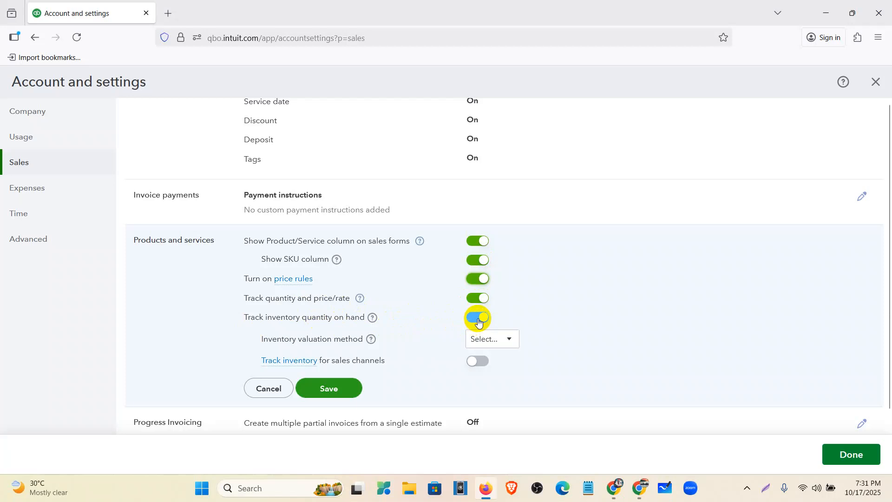
# - Choose First In, First Out (FIFO) as the inventory valuation method in Products and services
pyautogui.scroll(-2, 437, 315)
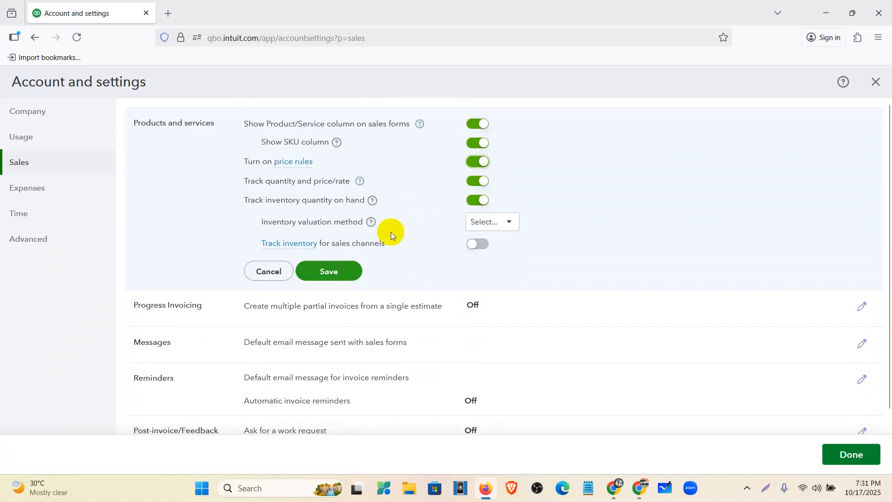
pyautogui.click(508, 227)
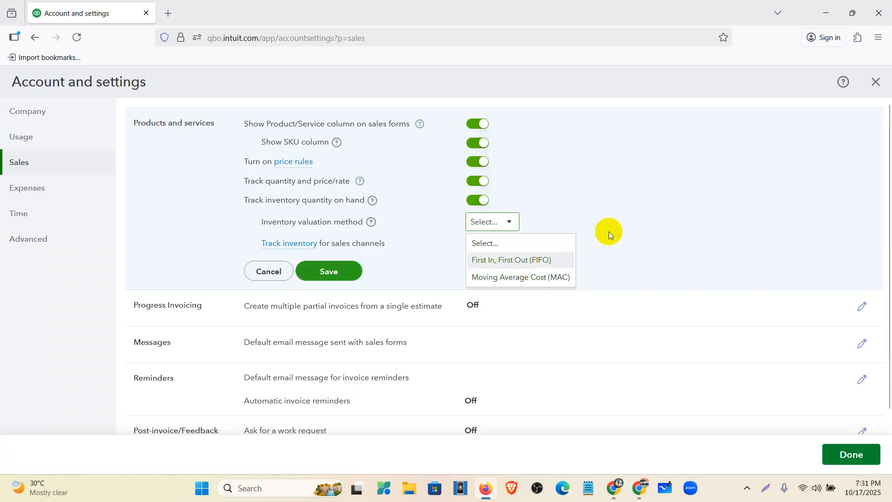
pyautogui.click(553, 259)
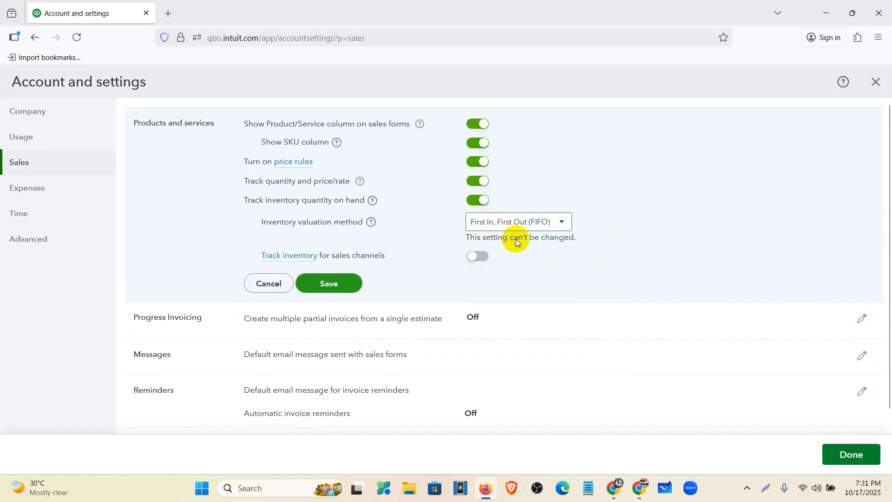
# - Check the inventory valuation note and sales-channel tracking option, and save the Products and services settings
pyautogui.moveTo(467, 237); pyautogui.dragTo(583, 235)
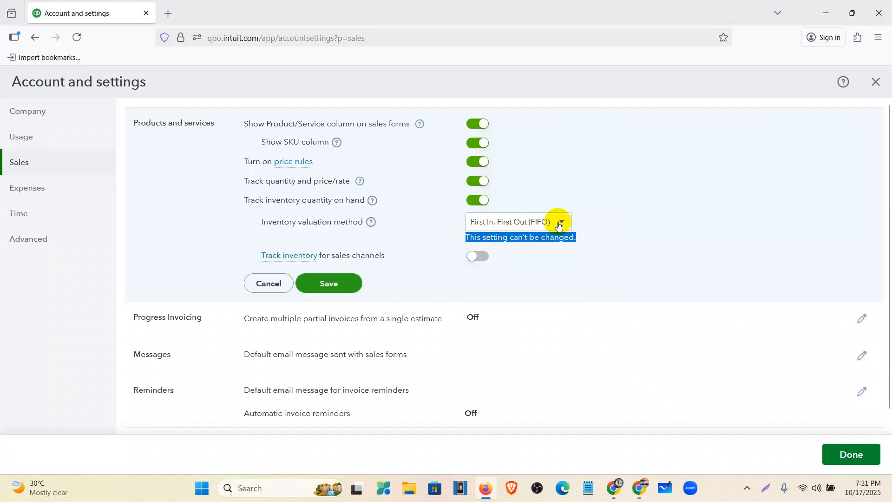
pyautogui.click(609, 248)
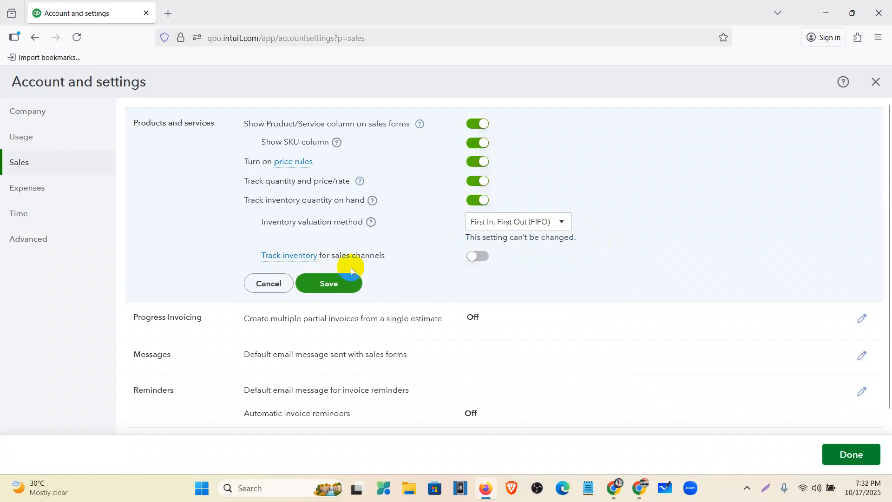
pyautogui.moveTo(385, 256); pyautogui.dragTo(332, 254)
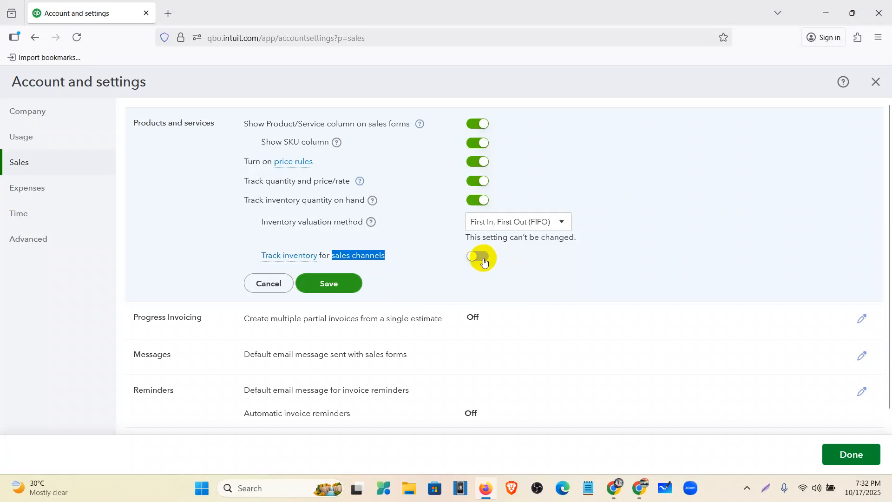
pyautogui.click(462, 287)
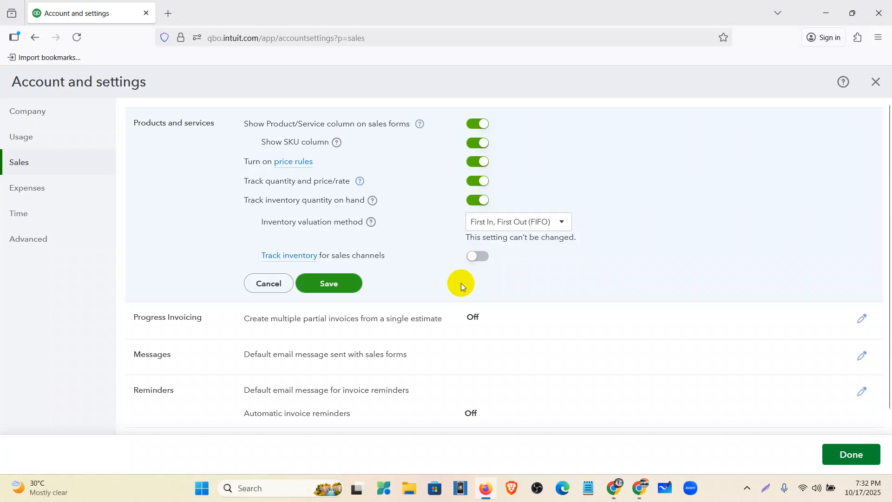
pyautogui.click(344, 288)
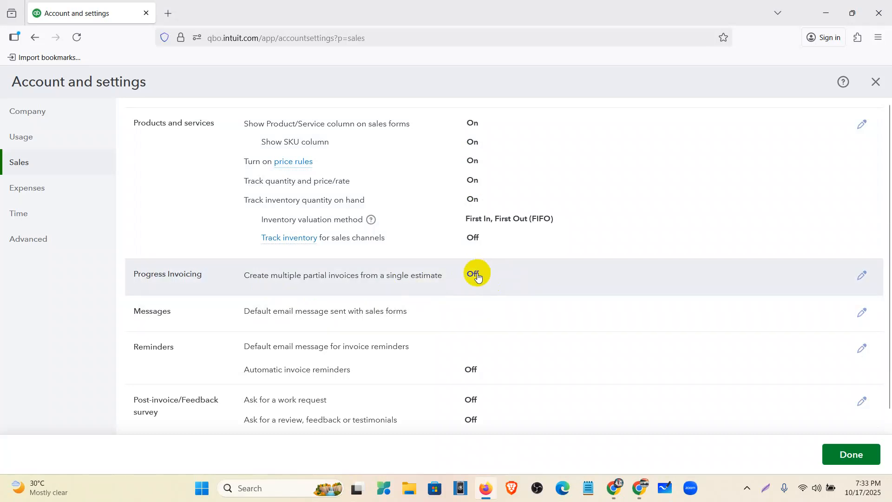
# - Open the sales Reminders settings, turn on automatic invoice reminders and enable Reminder 1 for 3 days before the due date
pyautogui.scroll(-3, 478, 276)
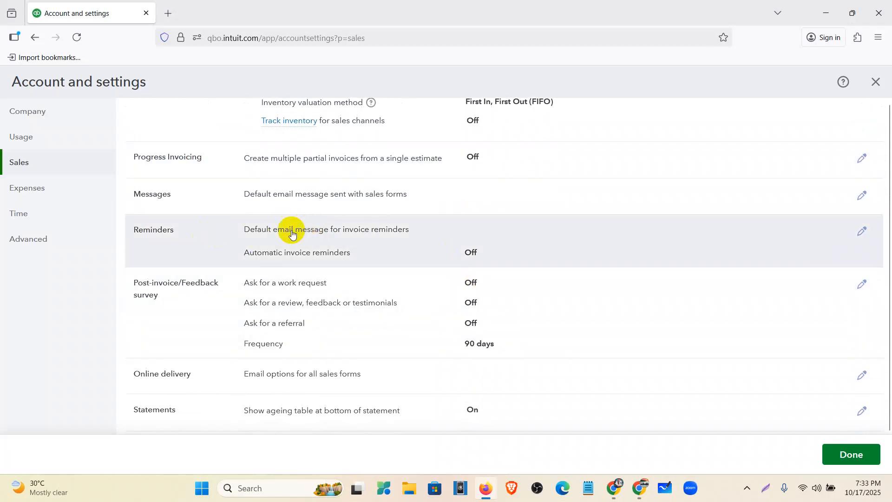
pyautogui.click(486, 233)
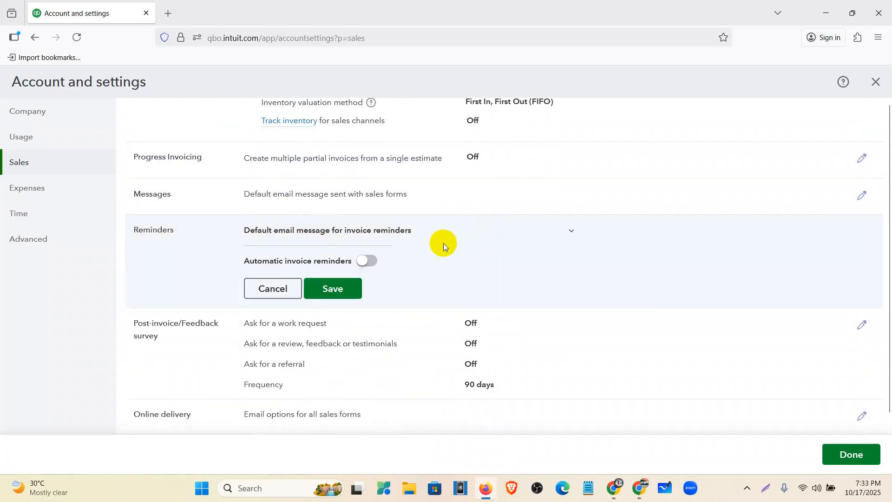
pyautogui.click(369, 265)
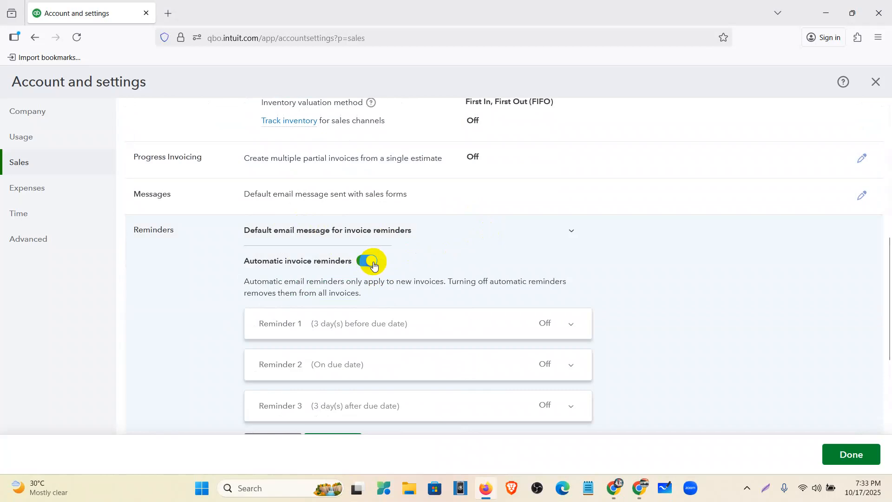
pyautogui.scroll(-2, 374, 263)
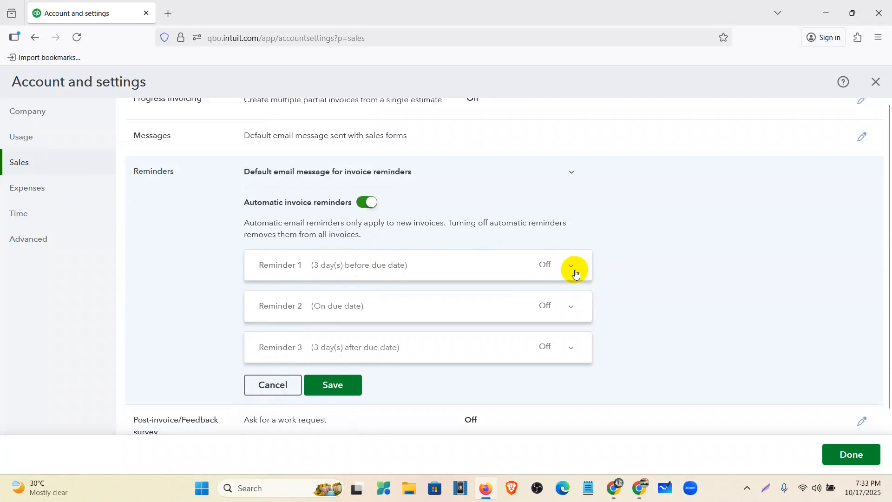
pyautogui.click(571, 267)
pyautogui.click(319, 265)
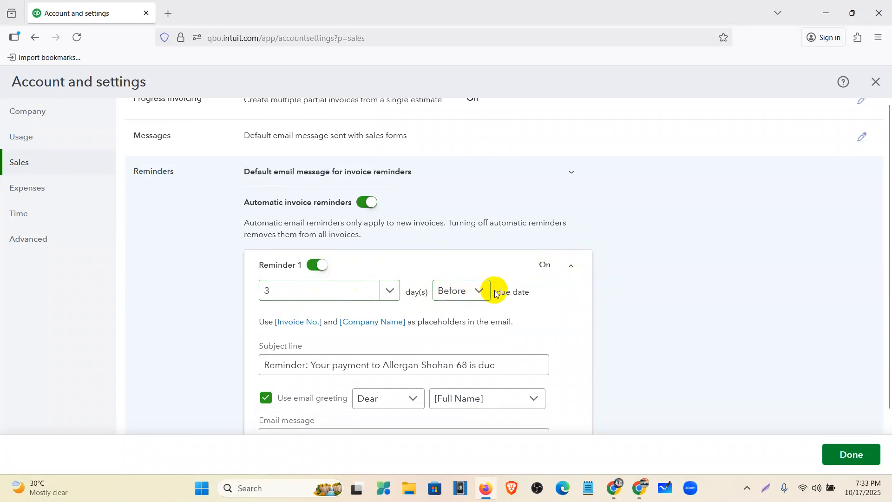
# - Review the Reminder 1 email message and remove the blank line above "Have a great day!"
pyautogui.scroll(-3, 384, 283)
pyautogui.scroll(-1, 370, 365)
pyautogui.moveTo(365, 389); pyautogui.dragTo(241, 297)
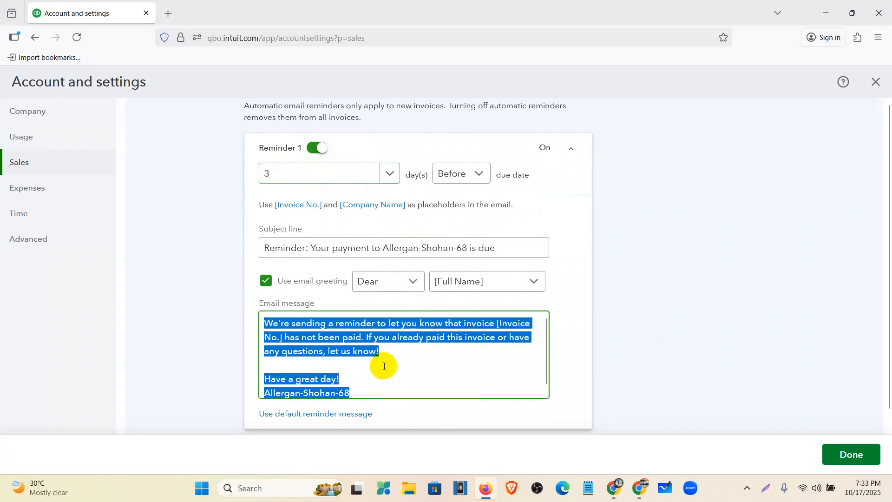
pyautogui.click(383, 366)
pyautogui.moveTo(379, 391); pyautogui.dragTo(259, 325)
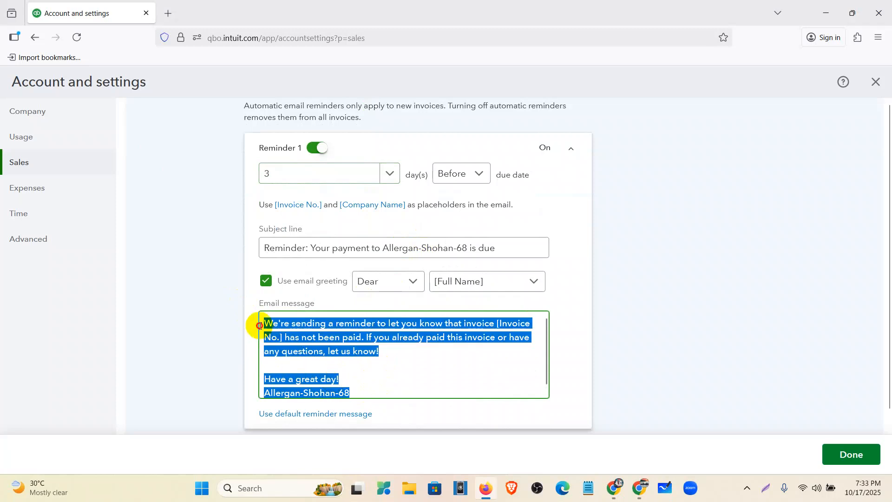
pyautogui.click(279, 367)
pyautogui.press('BackSpace')
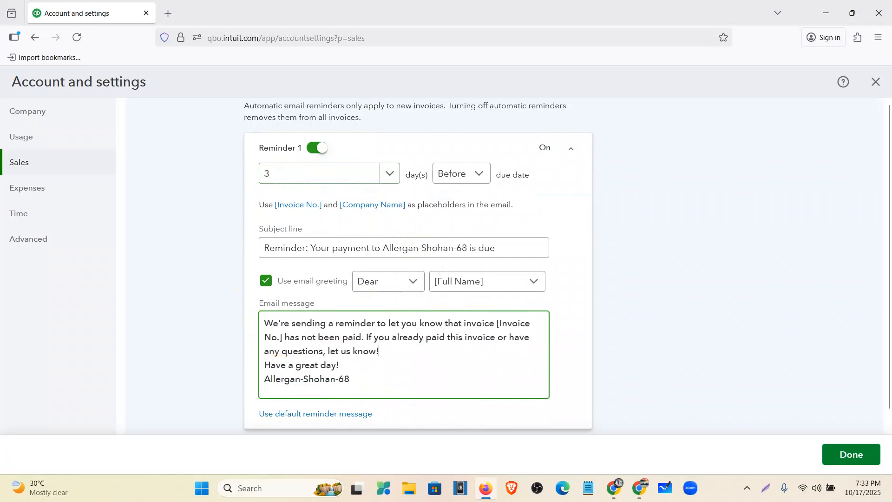
# - Enable Reminder 2 on the due date and check its timing options
pyautogui.scroll(-1, 405, 338)
pyautogui.scroll(-3, 447, 321)
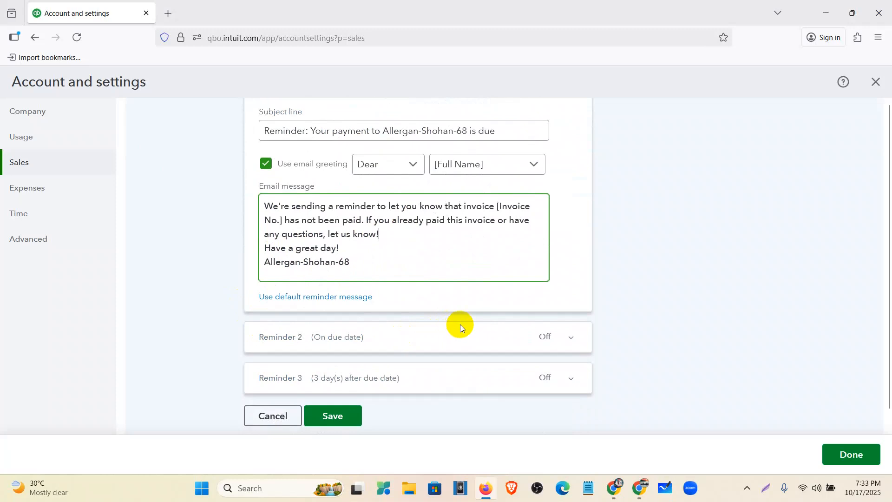
pyautogui.click(572, 337)
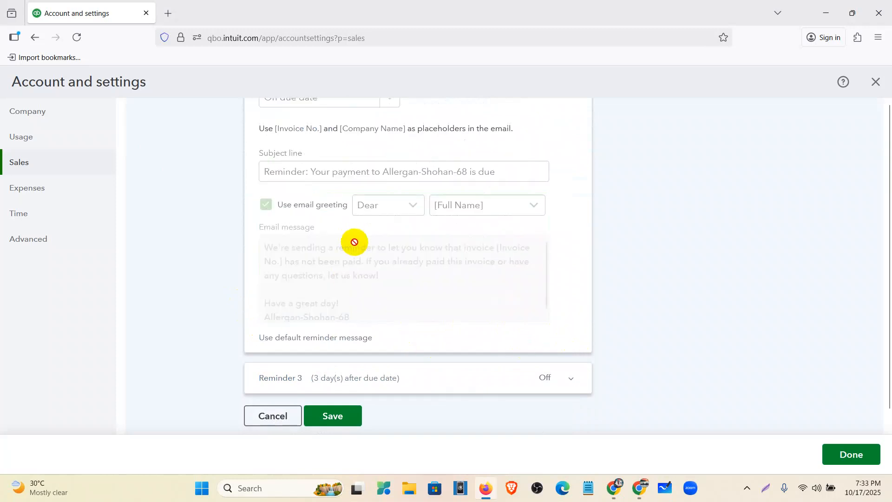
pyautogui.scroll(4, 353, 242)
pyautogui.click(323, 252)
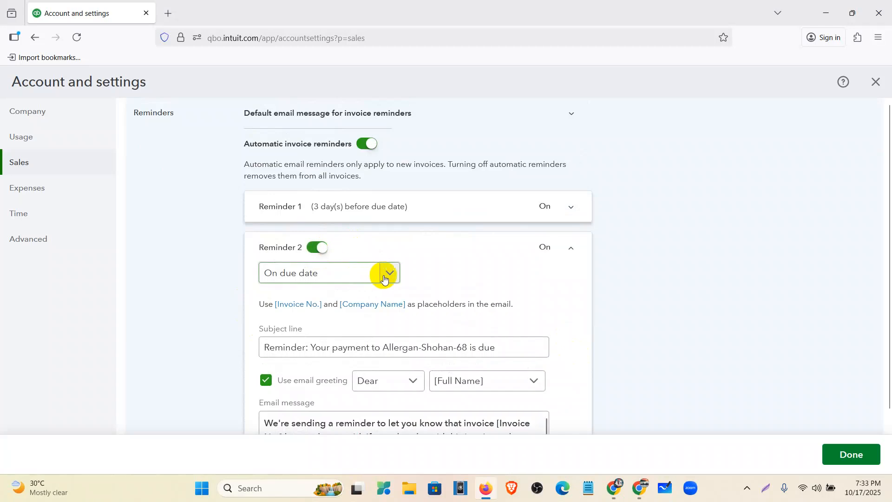
pyautogui.click(384, 275)
pyautogui.click(430, 277)
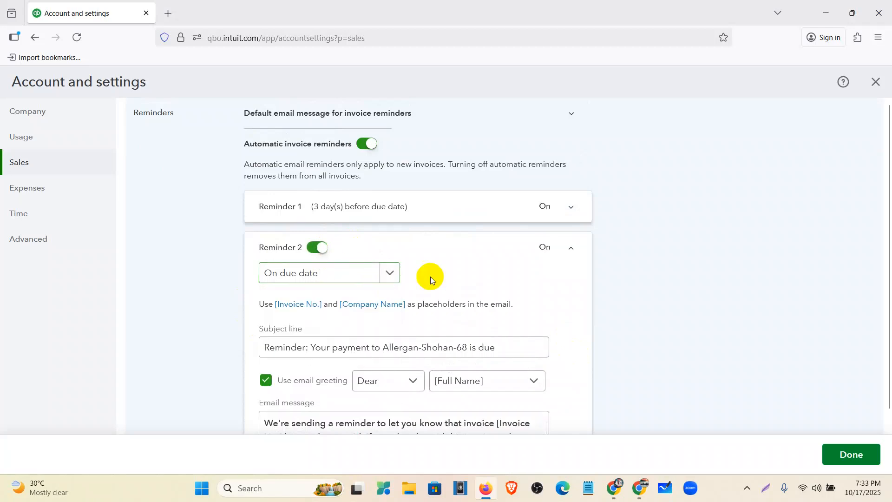
# - Enable Reminder 3 for 3 days after the due date, and discard the reminder edits with automatic invoice reminders switched off
pyautogui.scroll(-4, 364, 324)
pyautogui.click(445, 381)
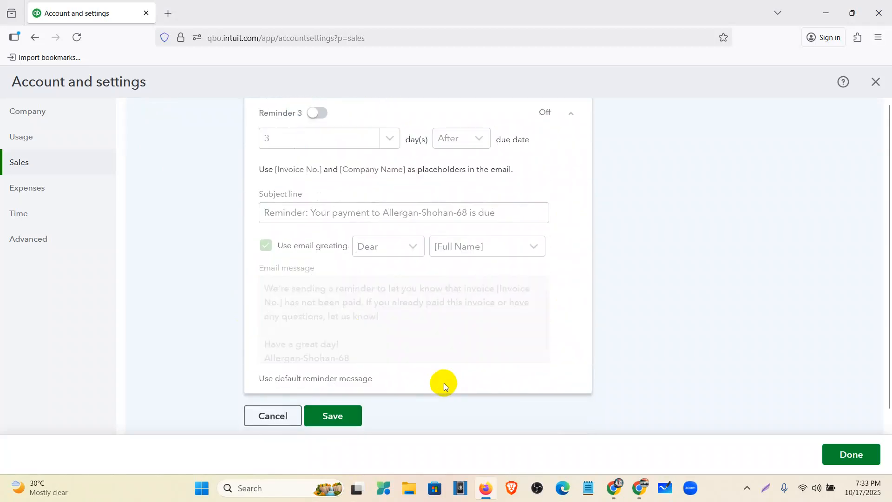
pyautogui.scroll(4, 379, 293)
pyautogui.click(318, 289)
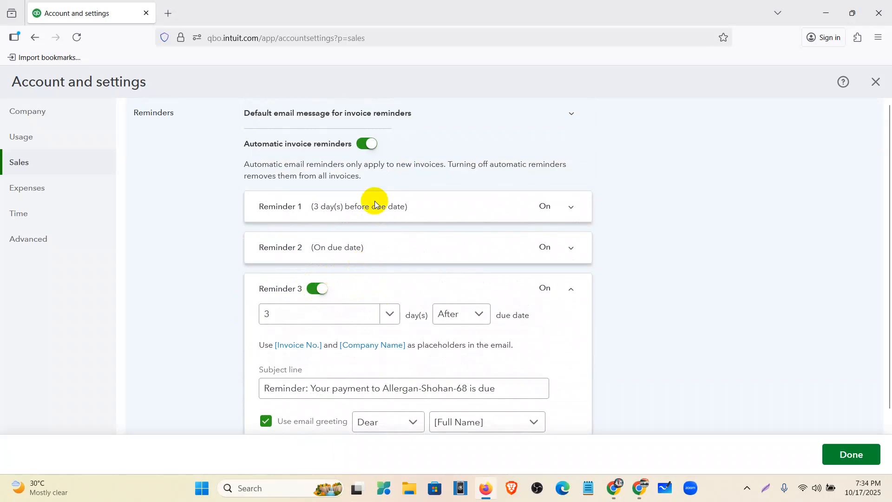
pyautogui.click(365, 144)
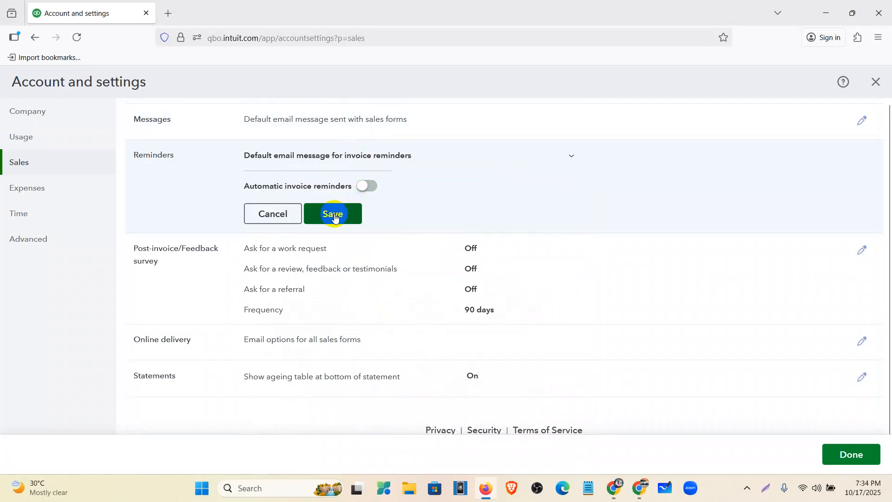
pyautogui.click(270, 222)
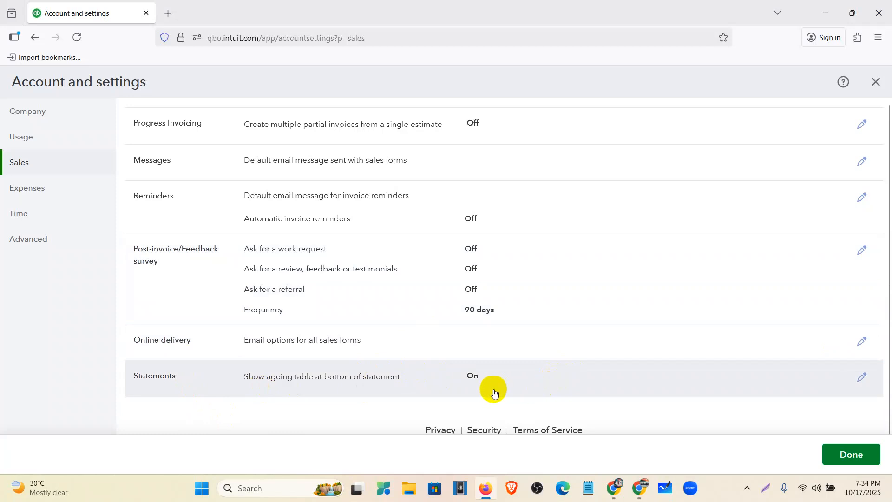
# - Review the completed sales settings and close Account and settings
pyautogui.scroll(10, 495, 394)
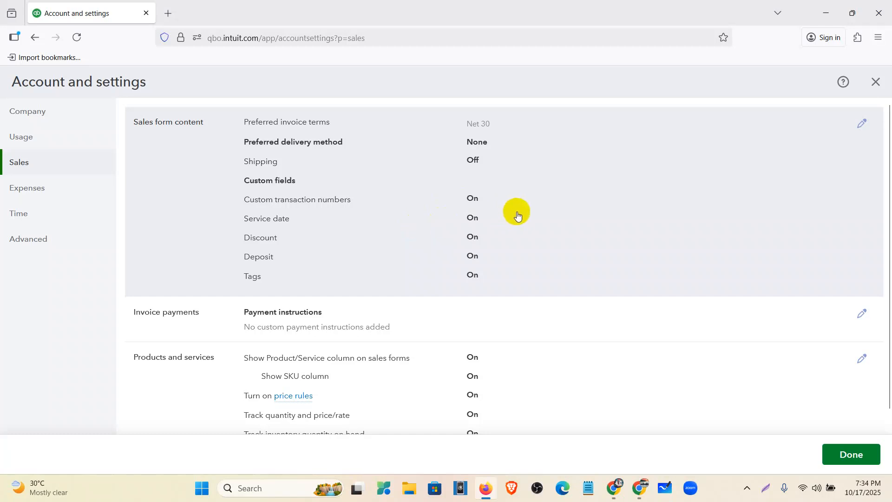
pyautogui.scroll(-5, 719, 285)
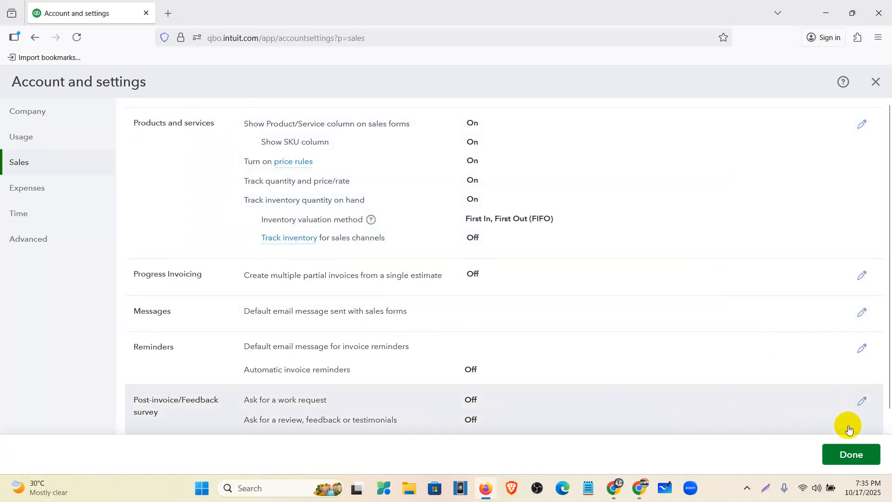
pyautogui.click(857, 455)
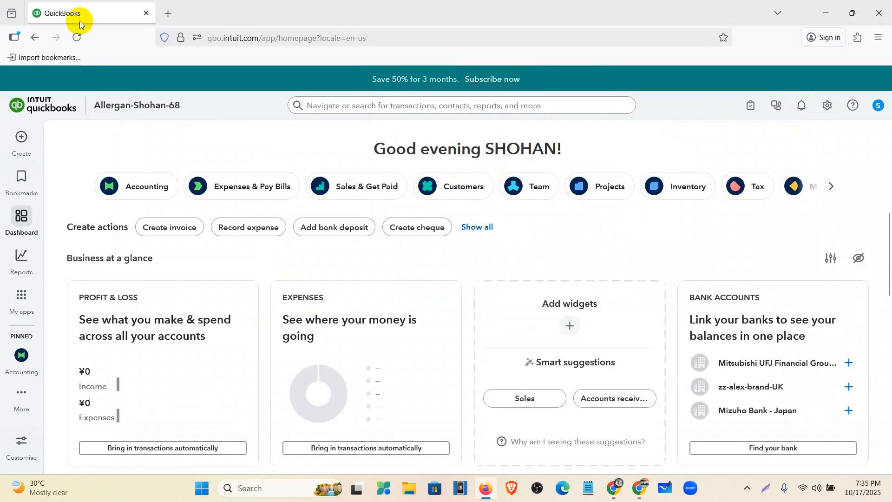
# - Reload the dashboard page and open the Expenses section of Account and settings
pyautogui.click(78, 37)
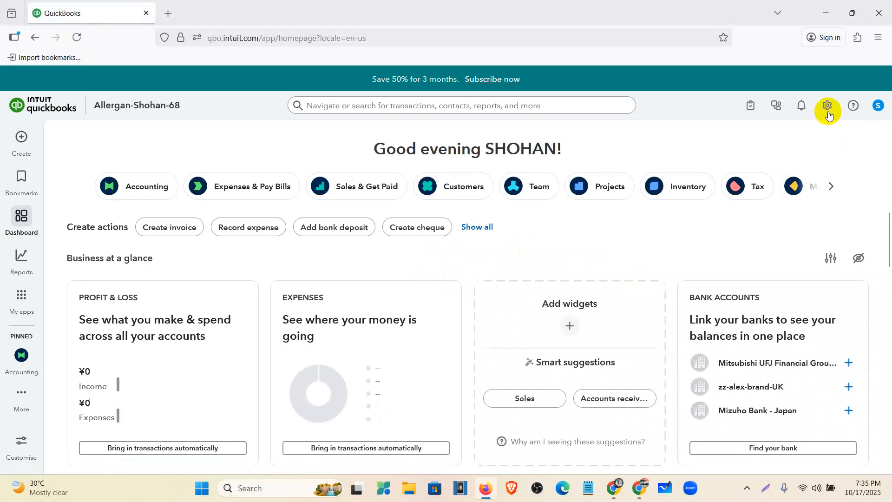
pyautogui.click(829, 108)
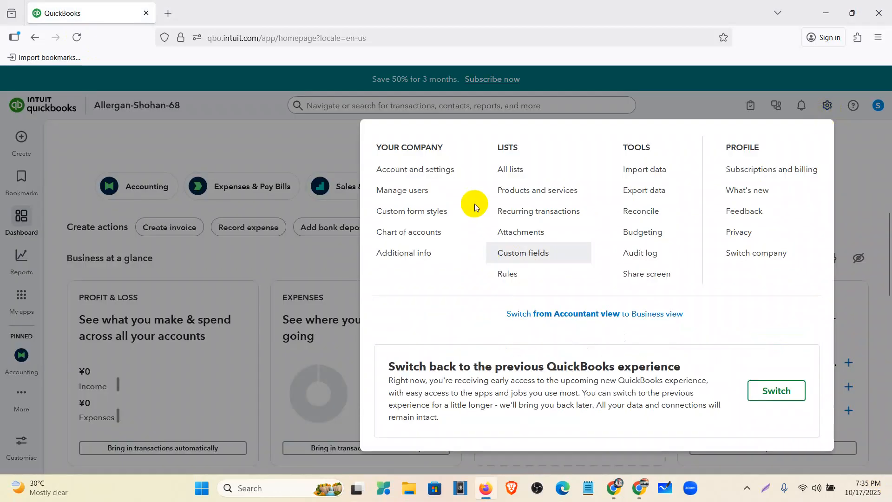
pyautogui.click(450, 170)
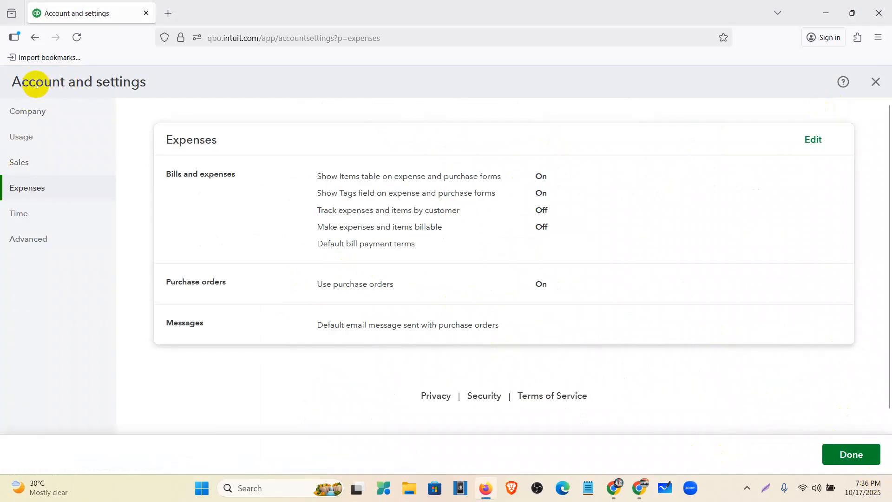
pyautogui.moveTo(14, 82); pyautogui.dragTo(165, 86)
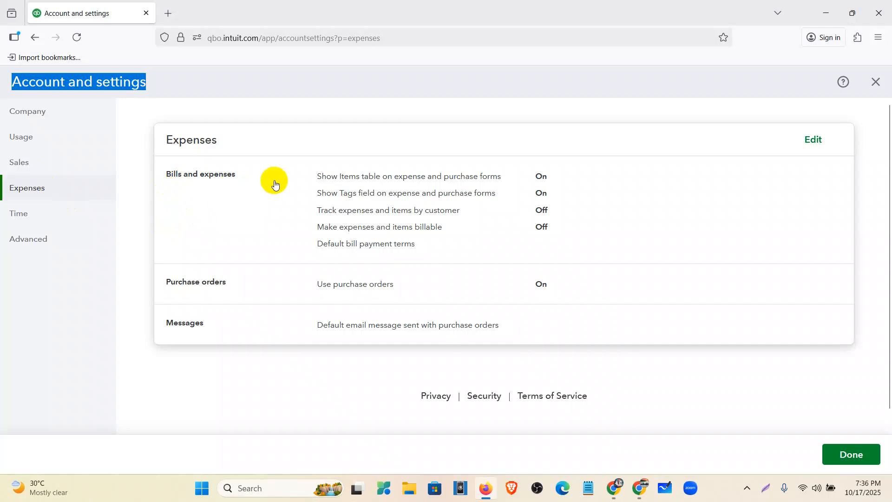
# - Edit the Bills and expenses settings: turn on tracking of expenses and items by customer and set default bill payment terms to Net 30
pyautogui.click(345, 202)
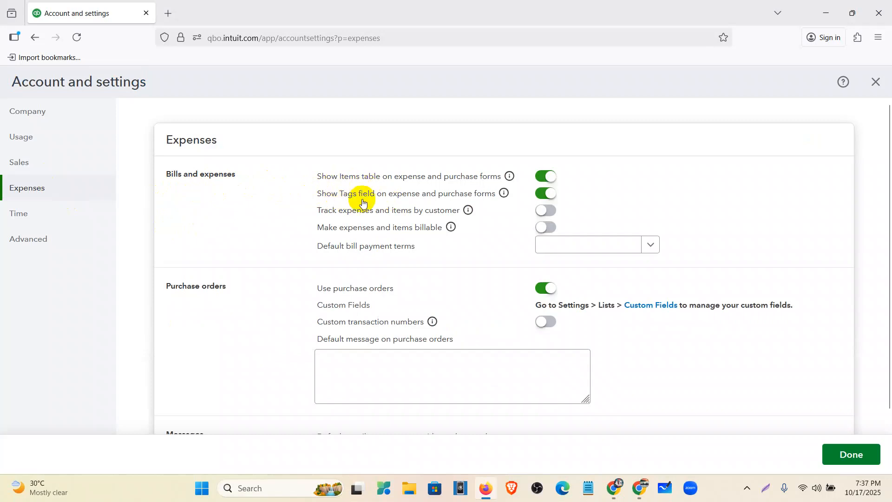
pyautogui.click(544, 179)
pyautogui.click(547, 211)
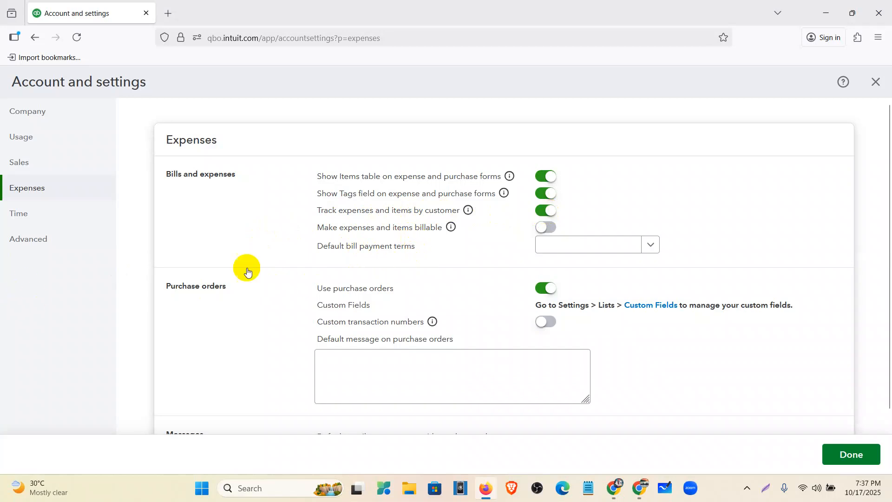
pyautogui.click(651, 246)
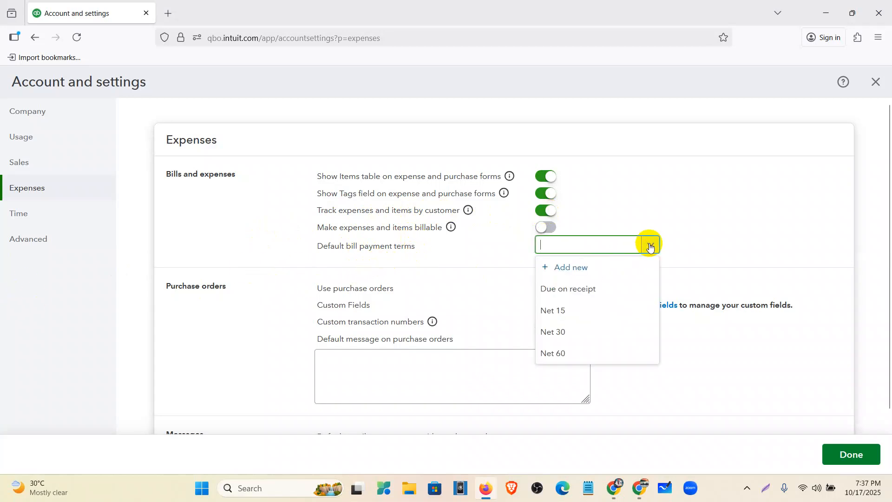
pyautogui.click(558, 335)
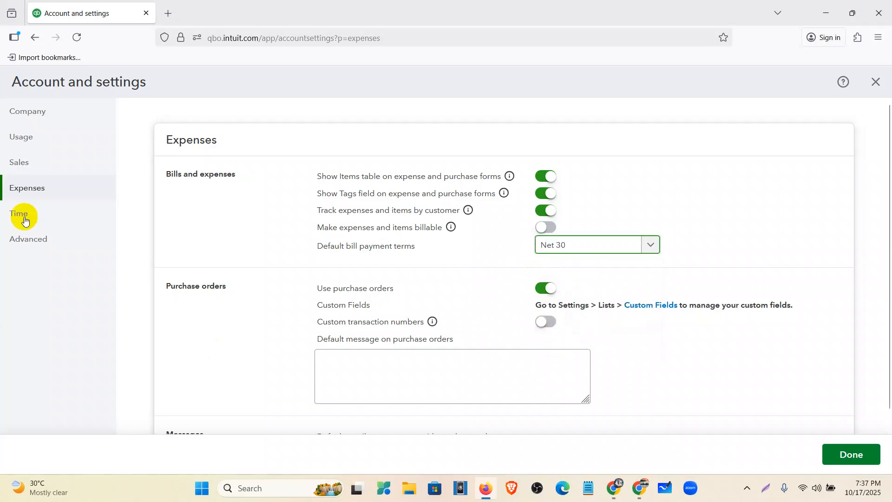
# - Review the purchase order and email message options in the Expenses settings, and leave Account and settings without saving the edits
pyautogui.scroll(-3, 249, 289)
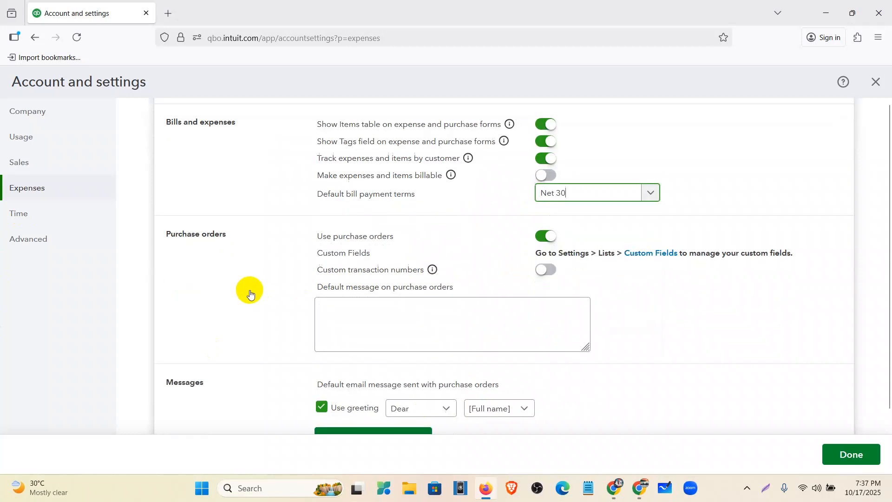
pyautogui.scroll(1, 546, 155)
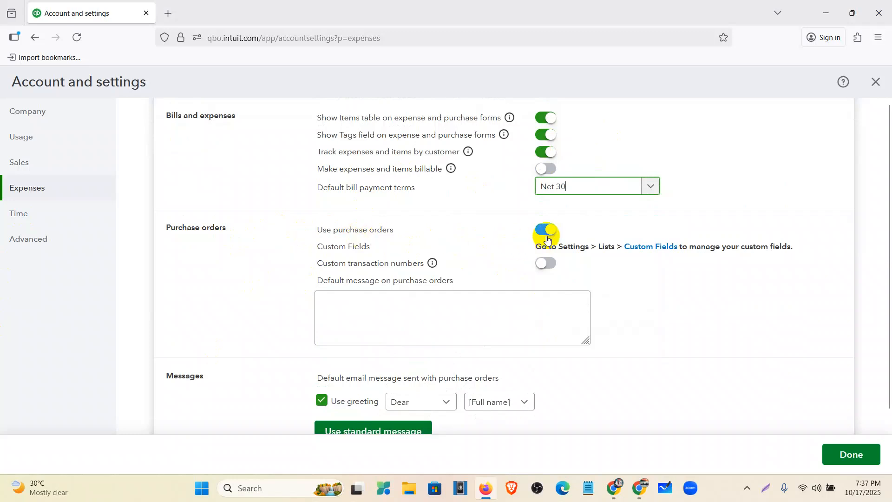
pyautogui.scroll(-3, 539, 297)
pyautogui.click(411, 259)
pyautogui.scroll(-3, 424, 239)
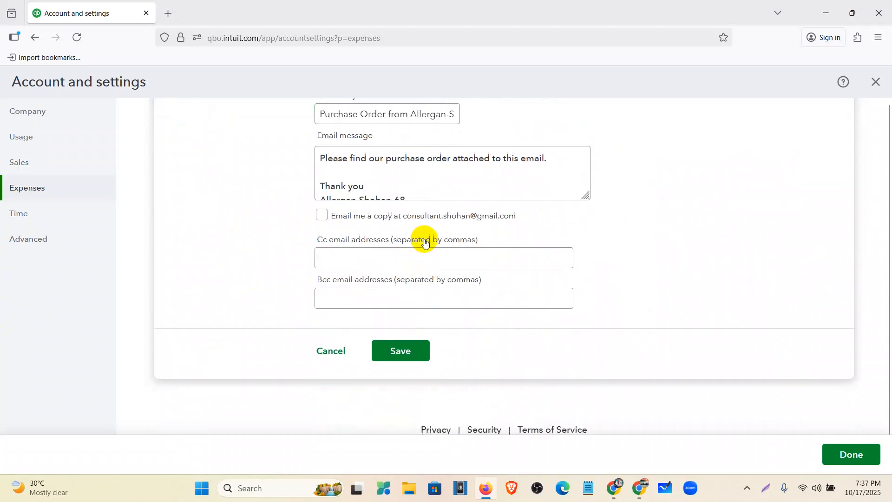
pyautogui.scroll(3, 429, 315)
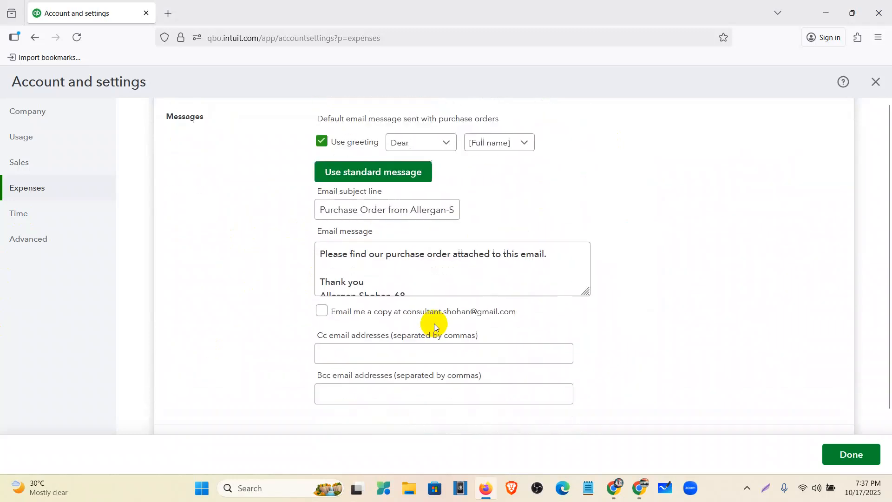
pyautogui.click(832, 454)
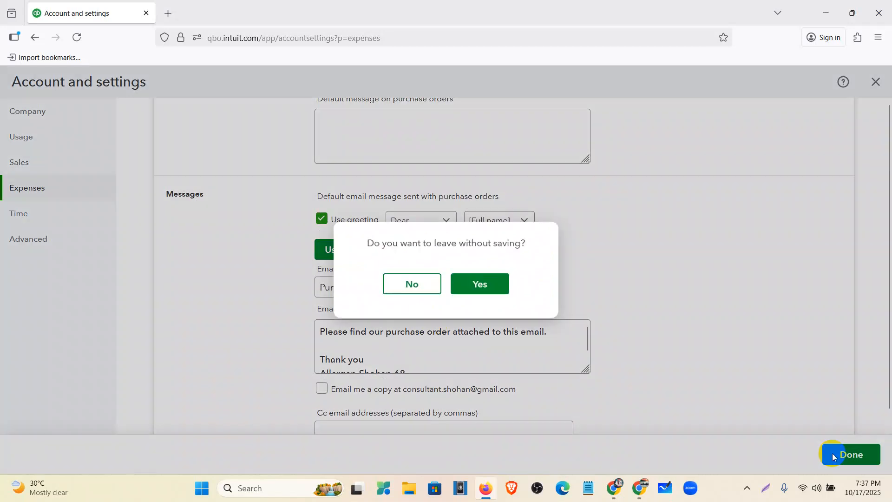
pyautogui.click(486, 287)
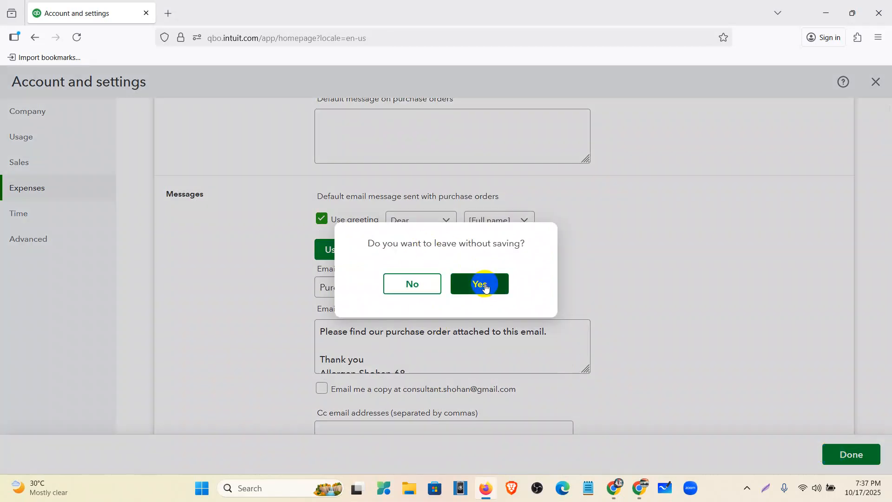
pyautogui.click(474, 287)
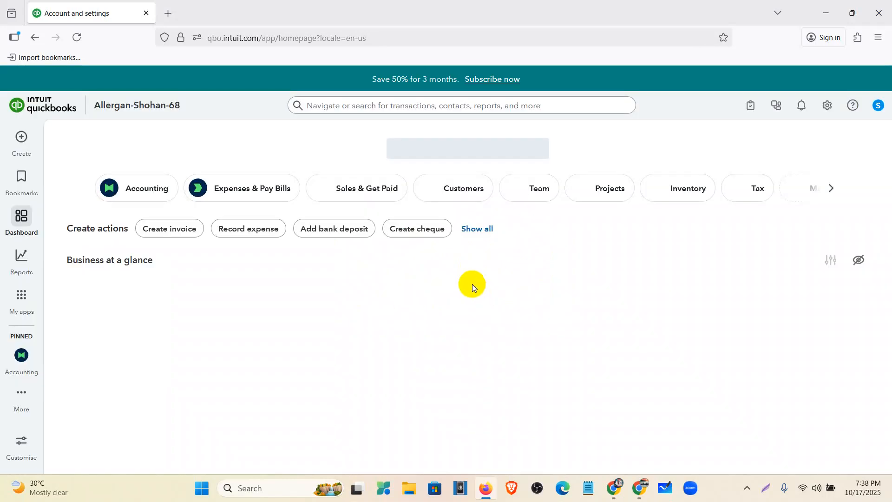
# - Reopen the Expenses section of Account and settings, turn on tracking of expenses and items by customer, and save
pyautogui.click(827, 110)
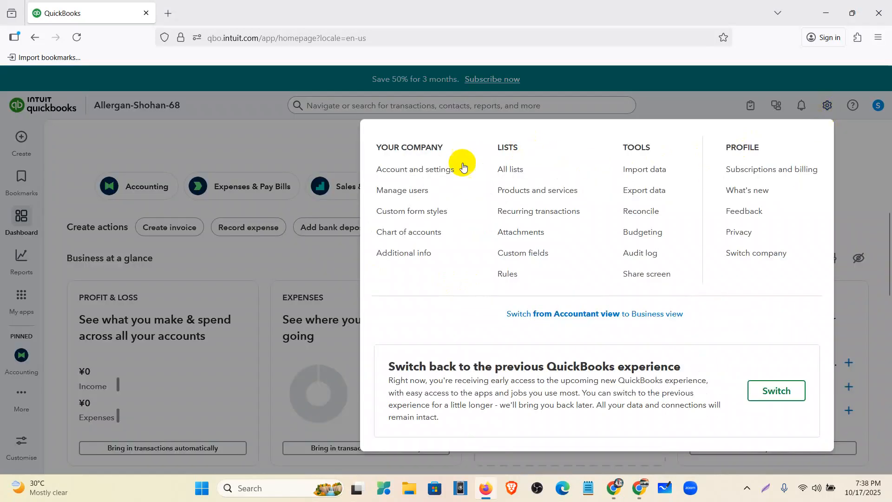
pyautogui.click(422, 173)
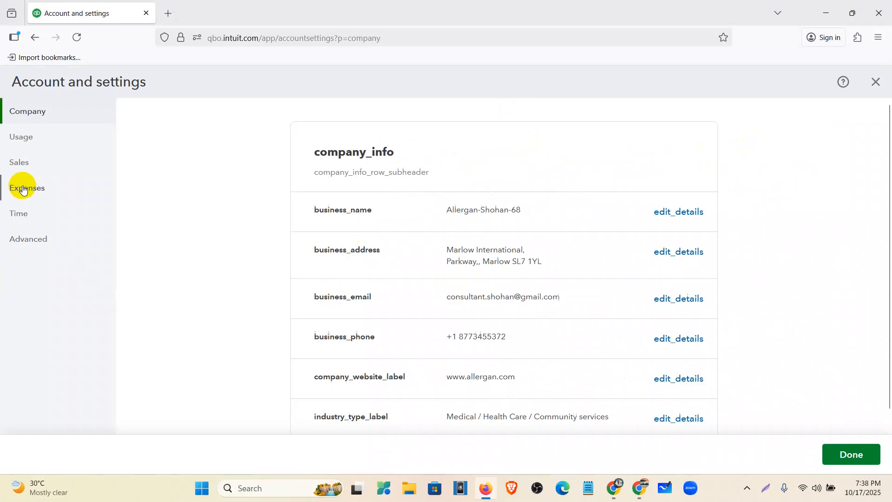
pyautogui.click(23, 188)
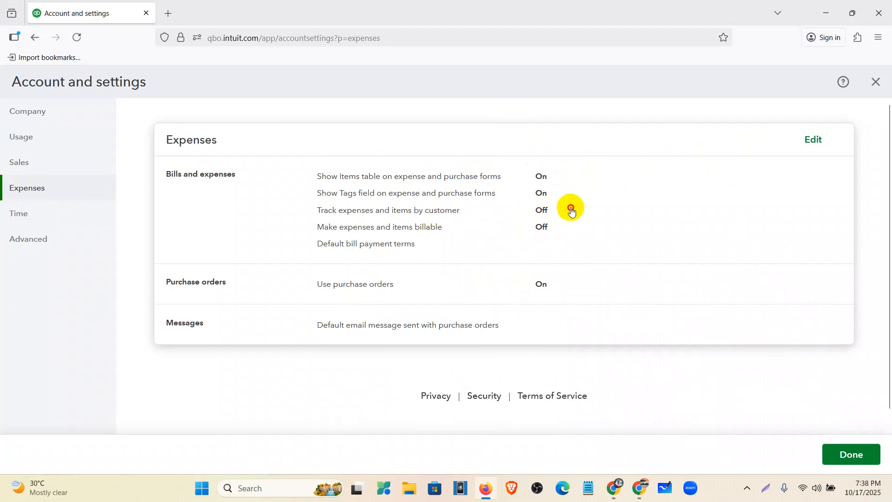
pyautogui.click(551, 210)
pyautogui.click(548, 212)
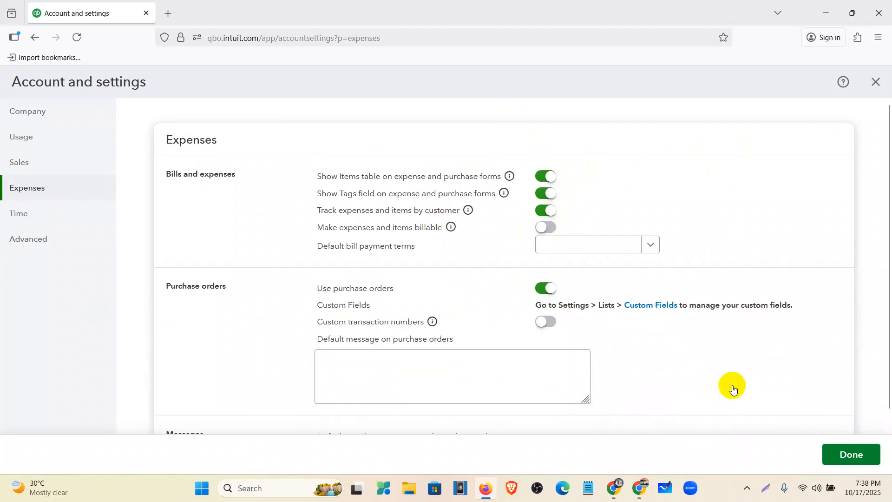
pyautogui.scroll(-10, 621, 299)
pyautogui.click(390, 350)
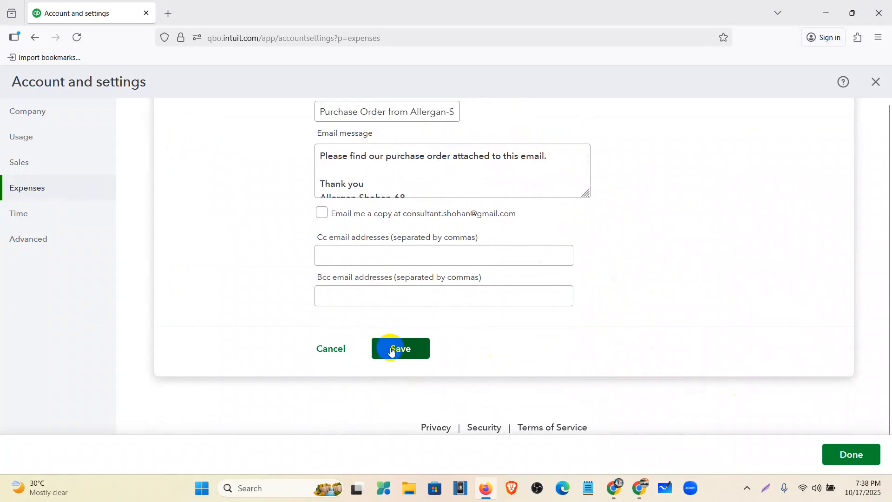
# - Set the first day of the work week to Monday in the Time settings, save it, and reload the page
pyautogui.click(49, 217)
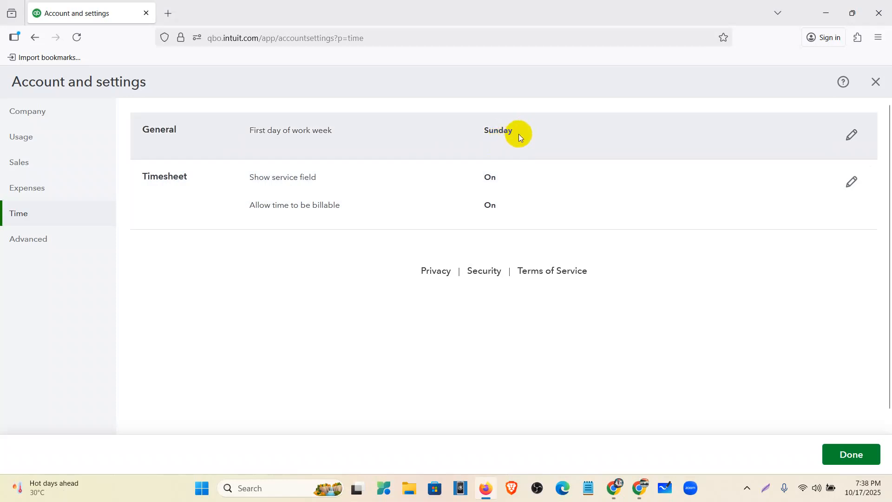
pyautogui.click(858, 140)
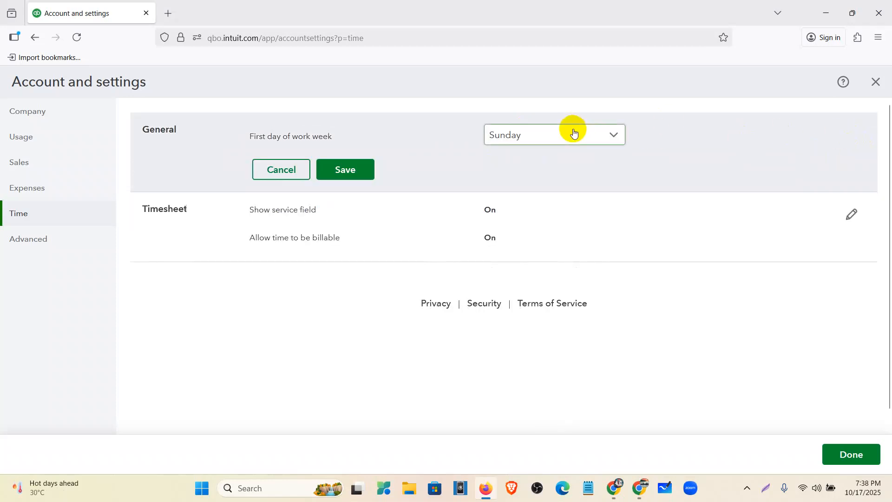
pyautogui.click(599, 136)
pyautogui.click(568, 183)
pyautogui.click(347, 170)
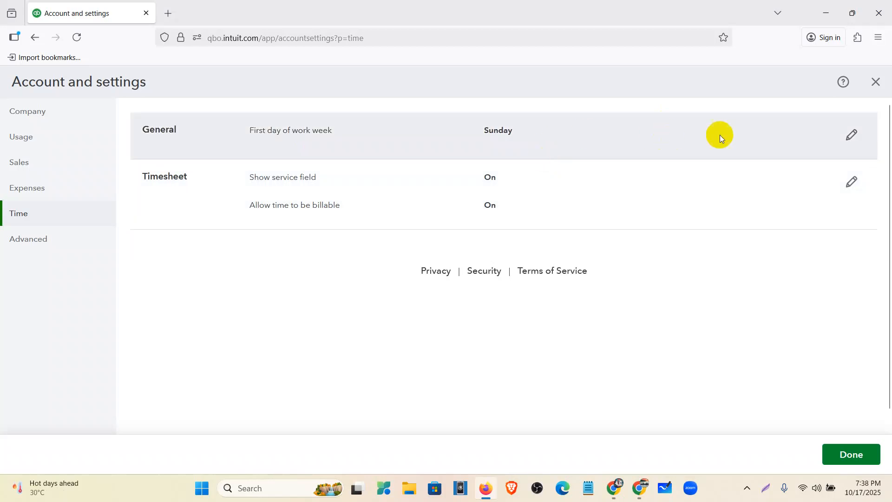
pyautogui.click(853, 139)
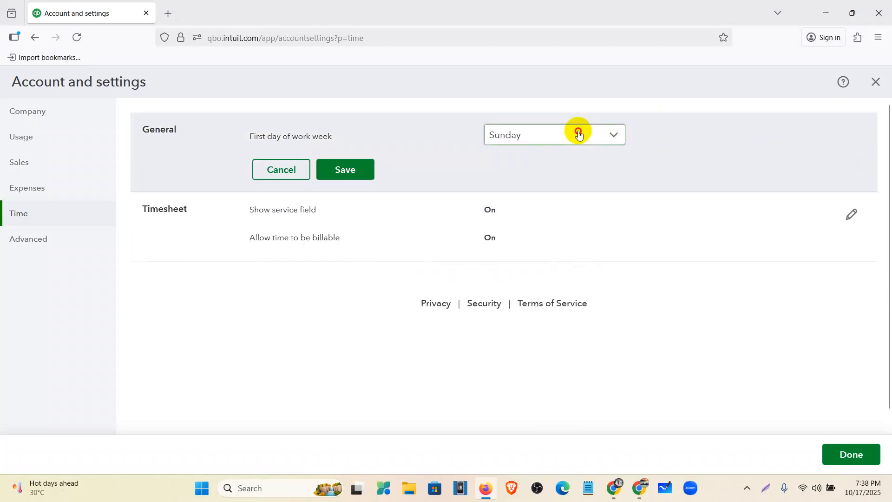
pyautogui.click(576, 135)
pyautogui.click(565, 186)
pyautogui.click(349, 172)
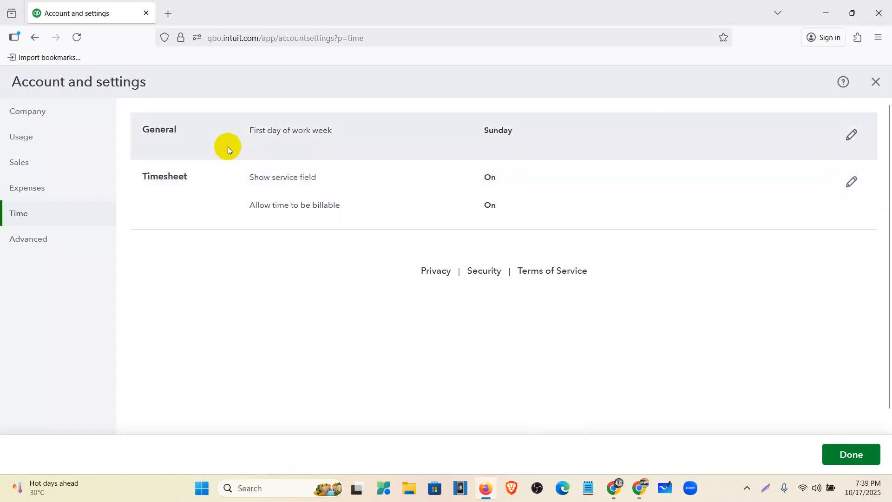
pyautogui.click(78, 38)
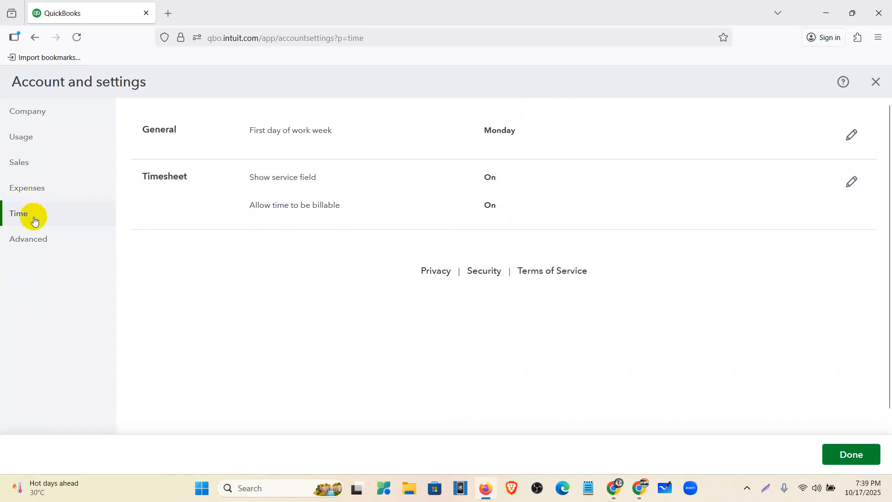
# - Choose Accrual as the accounting method in the Advanced settings and save it
pyautogui.click(36, 239)
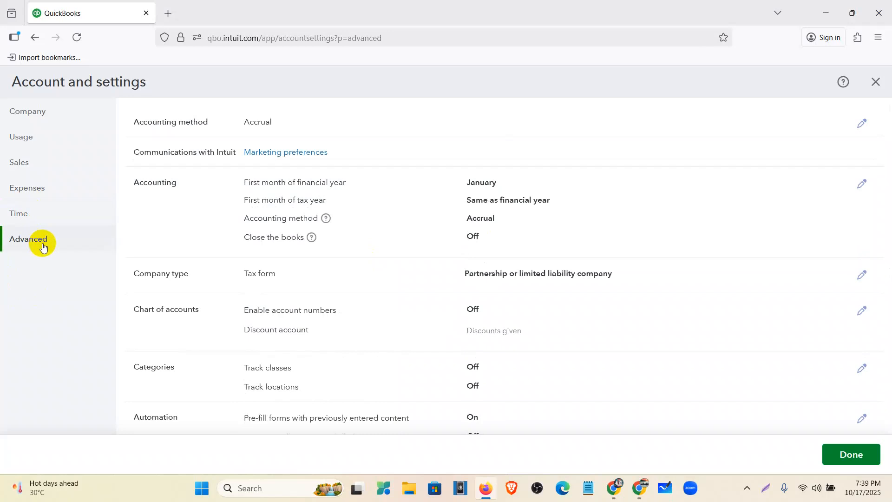
pyautogui.click(865, 124)
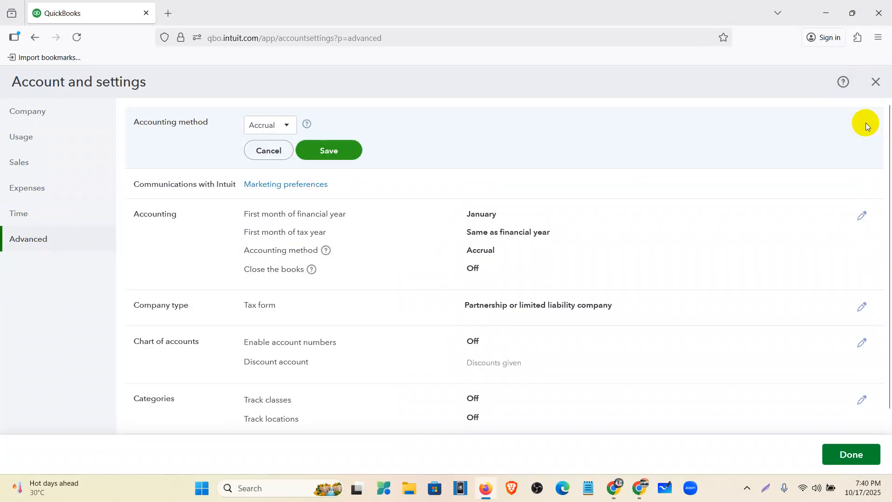
pyautogui.click(282, 125)
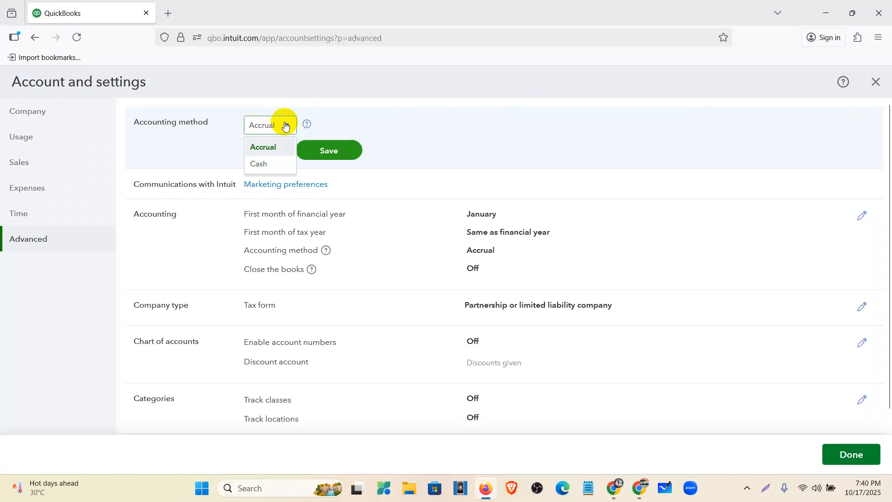
pyautogui.click(274, 147)
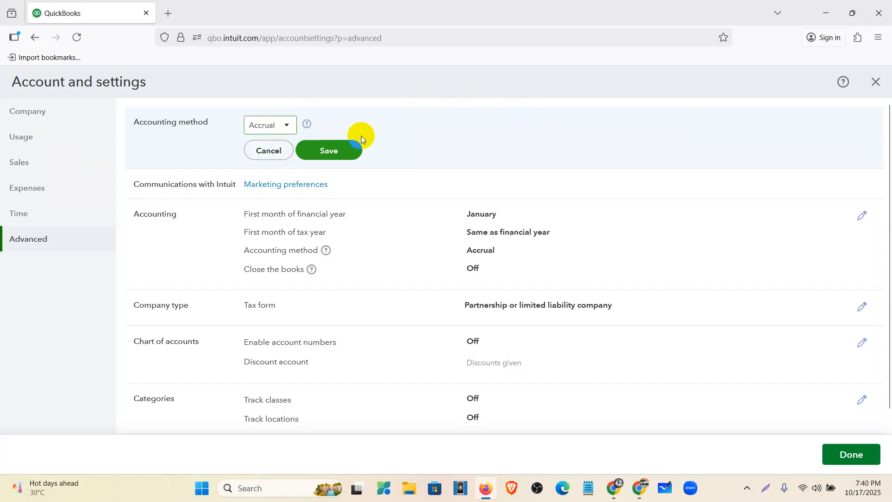
pyautogui.click(313, 152)
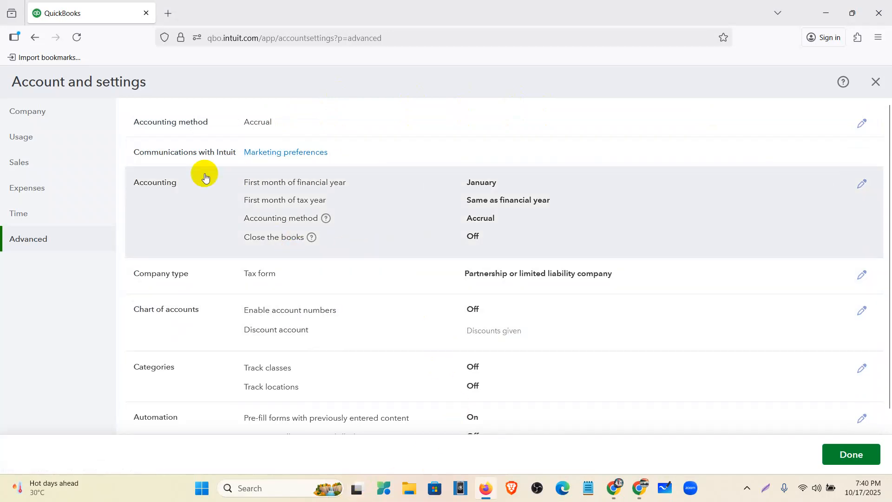
# - Edit the Accounting section and set the first month of the financial year to October
pyautogui.click(634, 201)
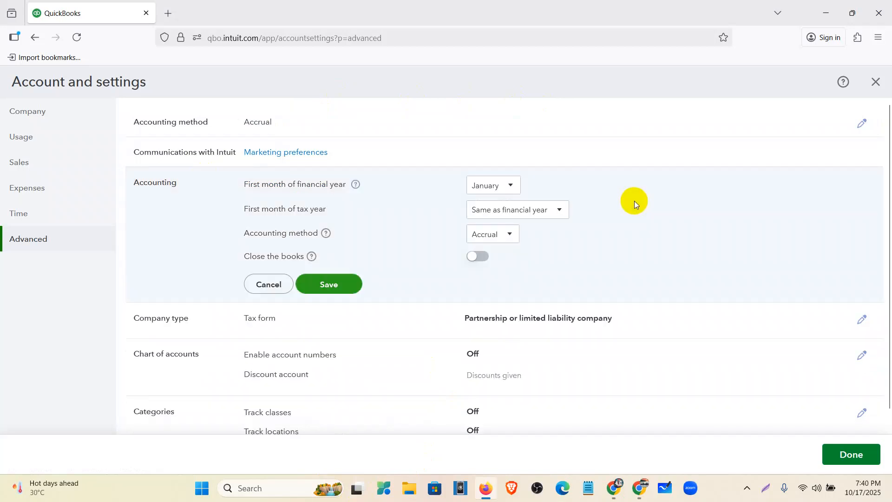
pyautogui.click(490, 187)
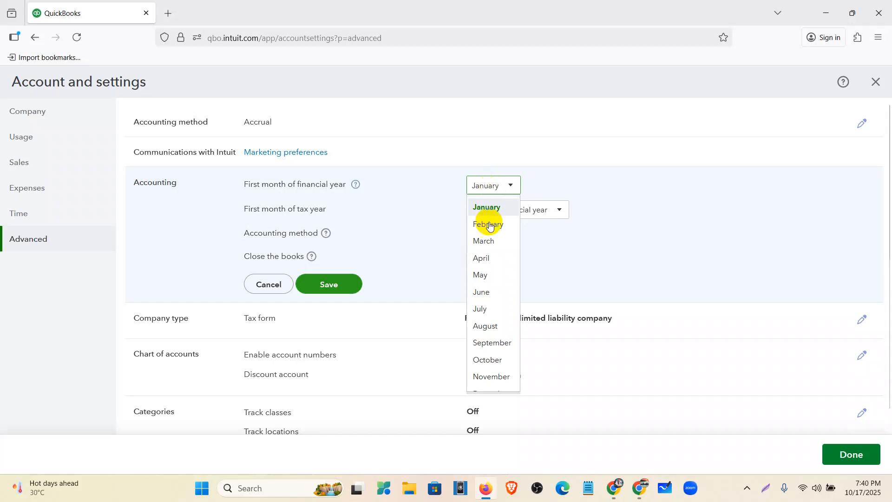
pyautogui.click(481, 358)
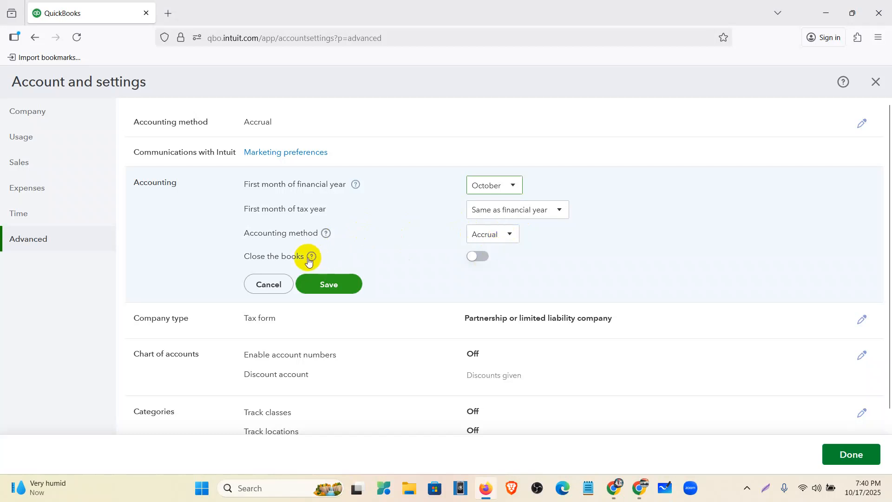
# - Try closing the books with closing date 2025/09/30 and changes allowed after viewing a warning and entering password, and switch Close the books back off
pyautogui.click(474, 256)
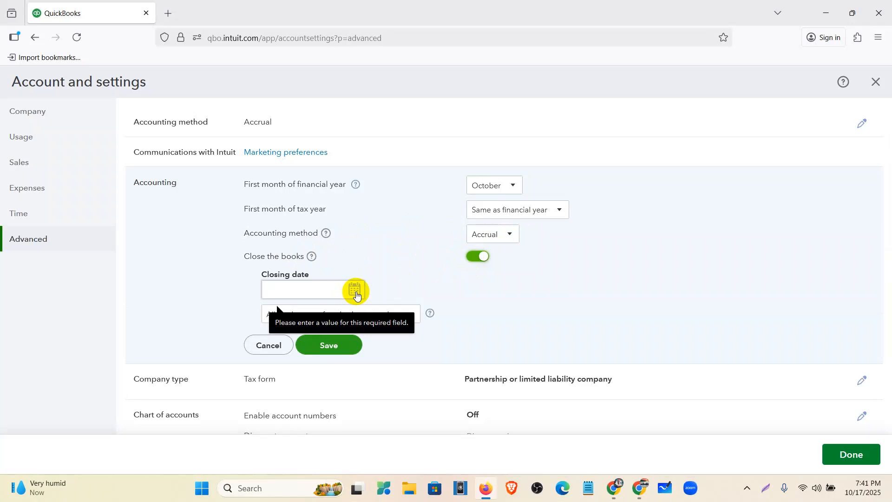
pyautogui.click(357, 289)
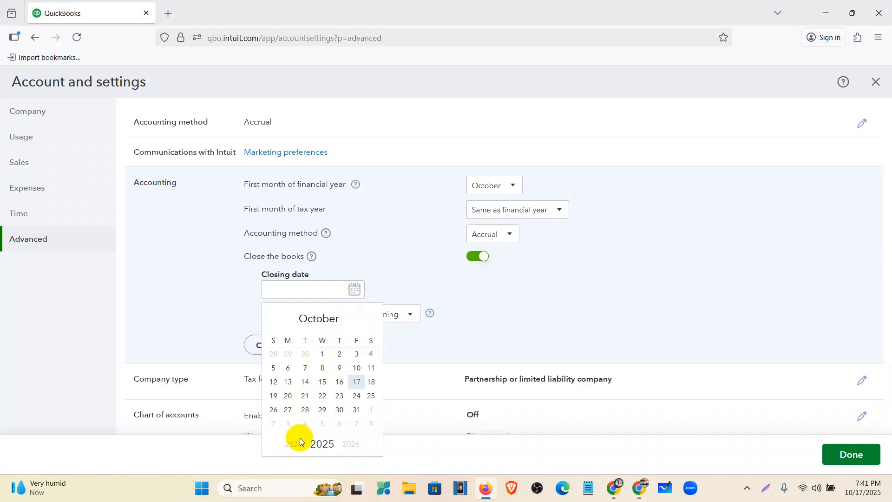
pyautogui.click(313, 320)
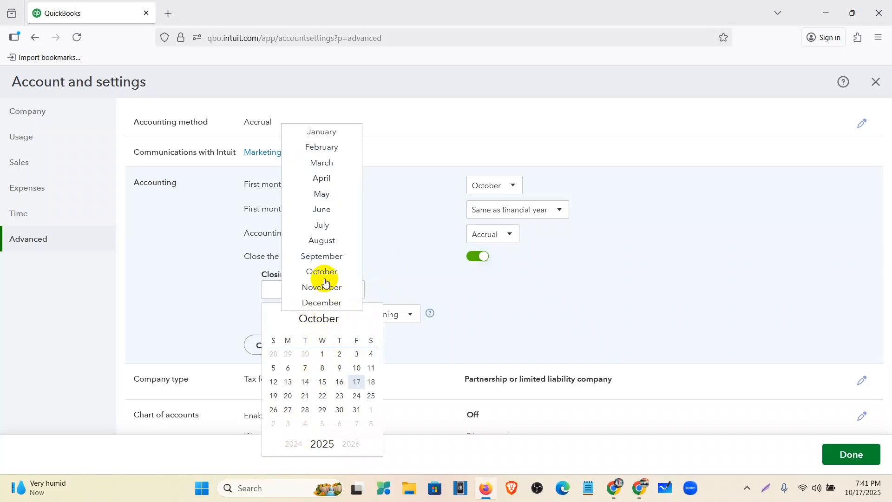
pyautogui.click(325, 256)
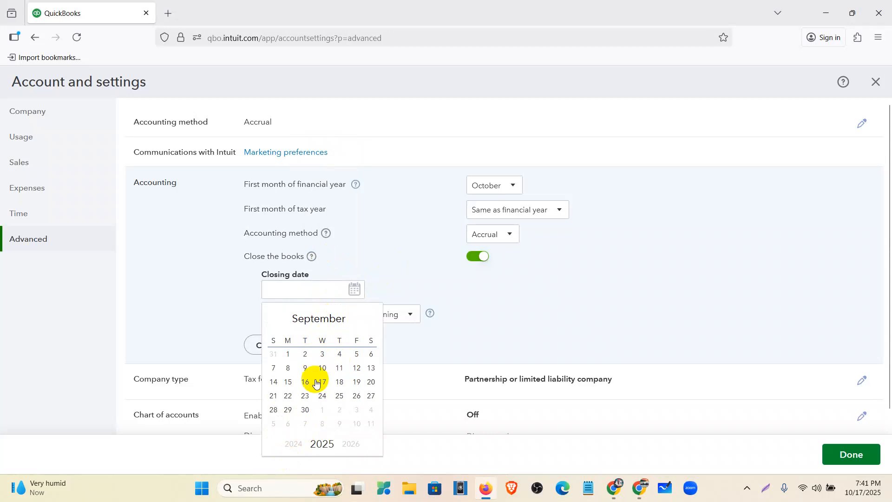
pyautogui.click(305, 410)
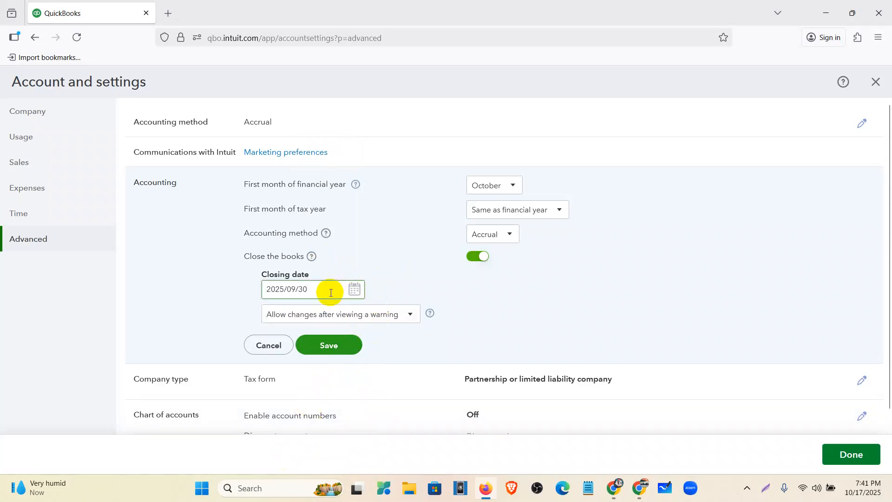
pyautogui.click(331, 292)
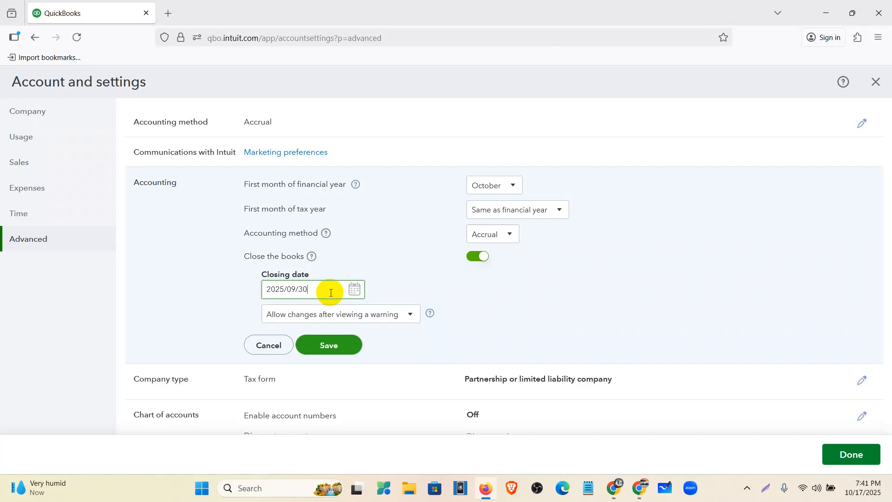
pyautogui.click(402, 320)
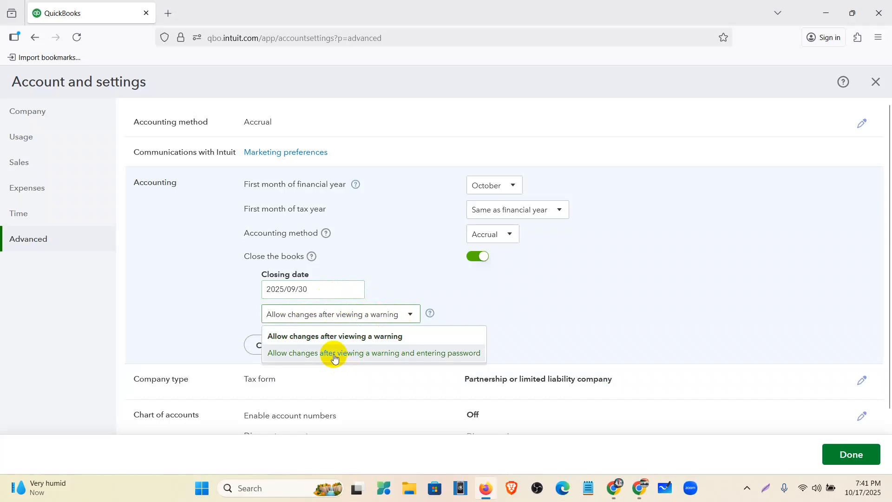
pyautogui.click(408, 354)
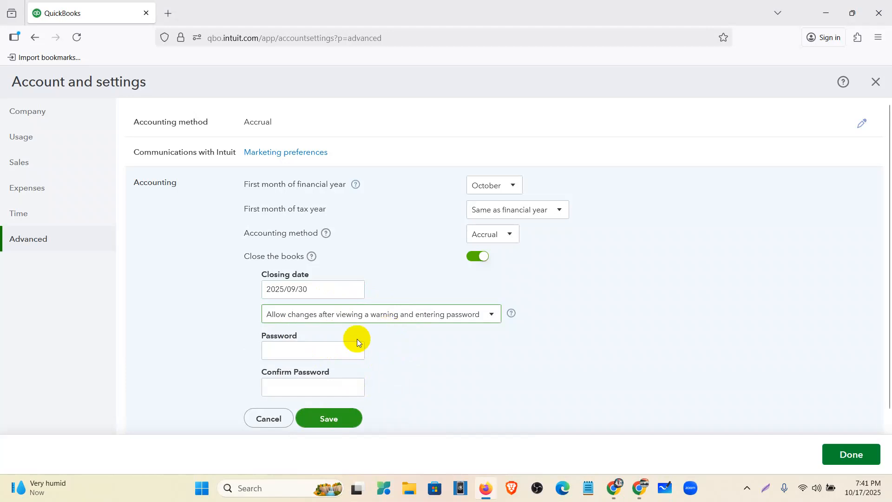
pyautogui.click(474, 256)
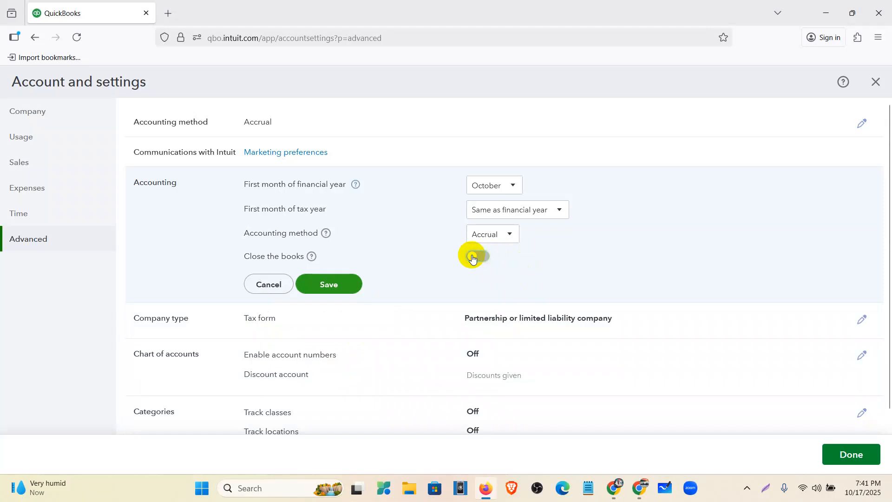
# - Save the Accounting section, and enable and show account numbers in the Chart of accounts section, saving it too
pyautogui.click(344, 279)
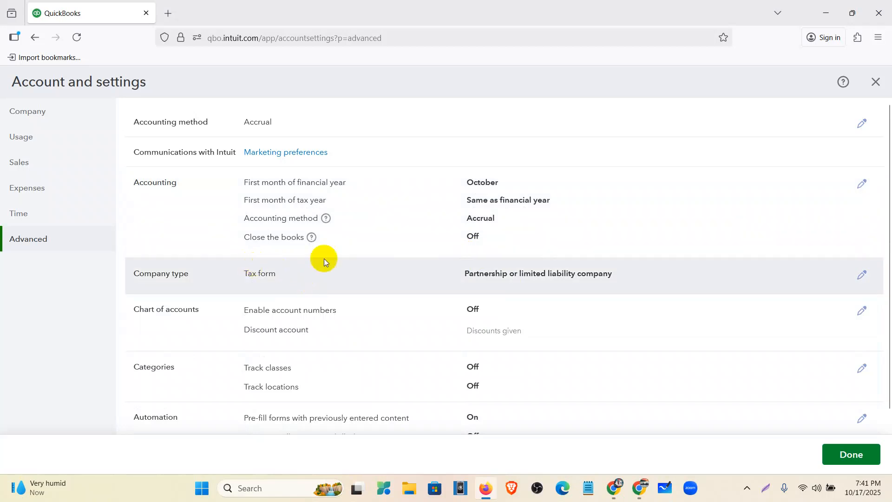
pyautogui.scroll(-2, 445, 256)
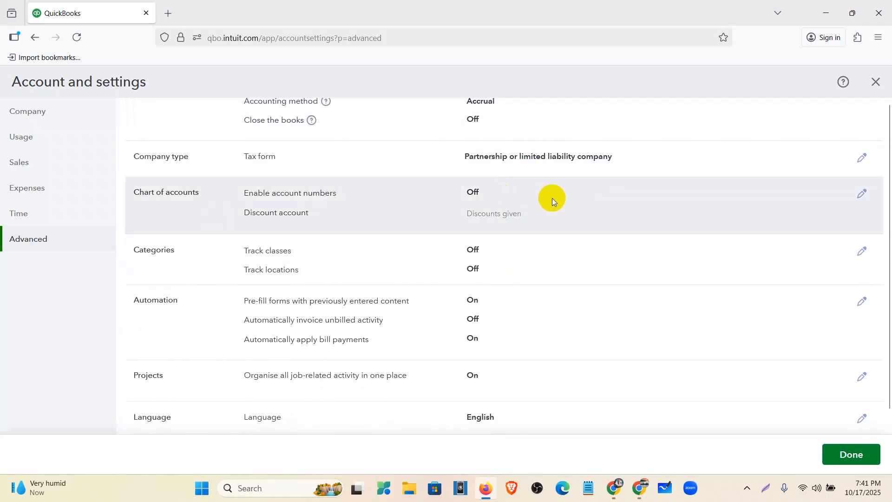
pyautogui.click(552, 198)
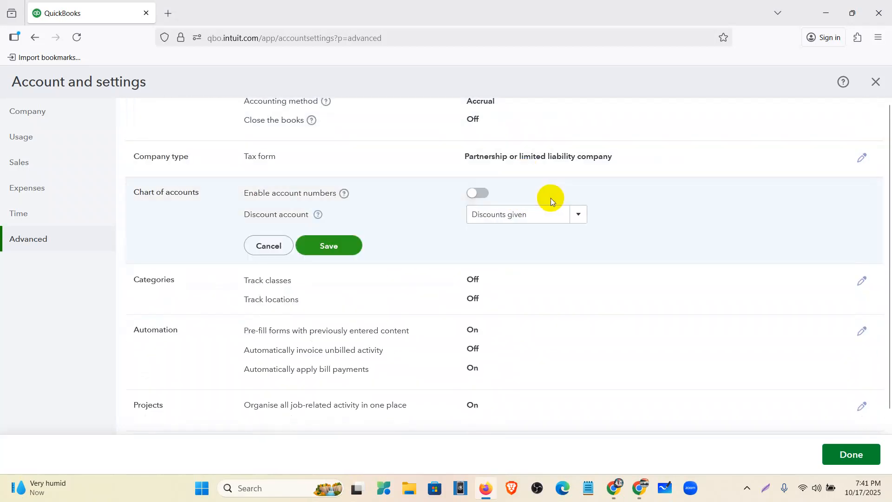
pyautogui.click(487, 193)
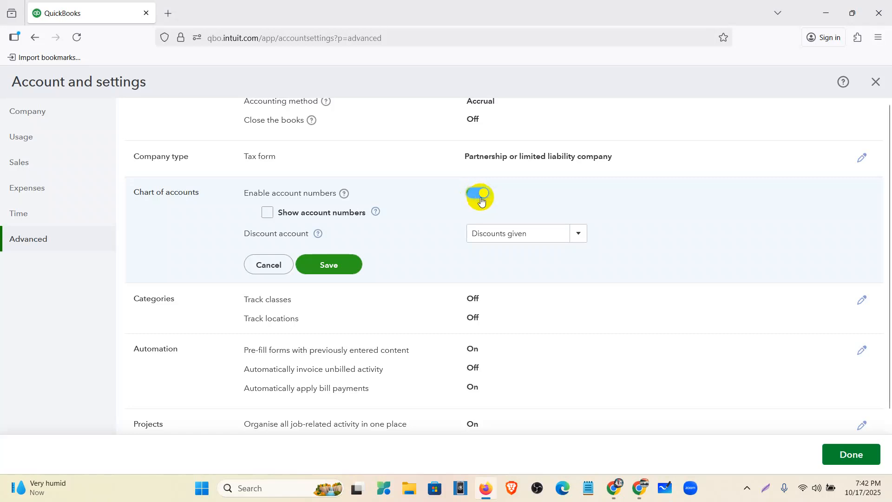
pyautogui.click(269, 214)
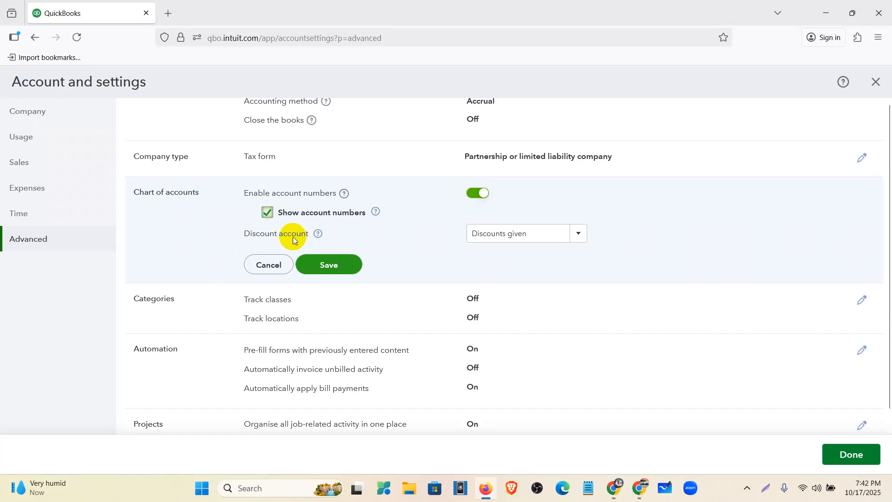
pyautogui.click(339, 269)
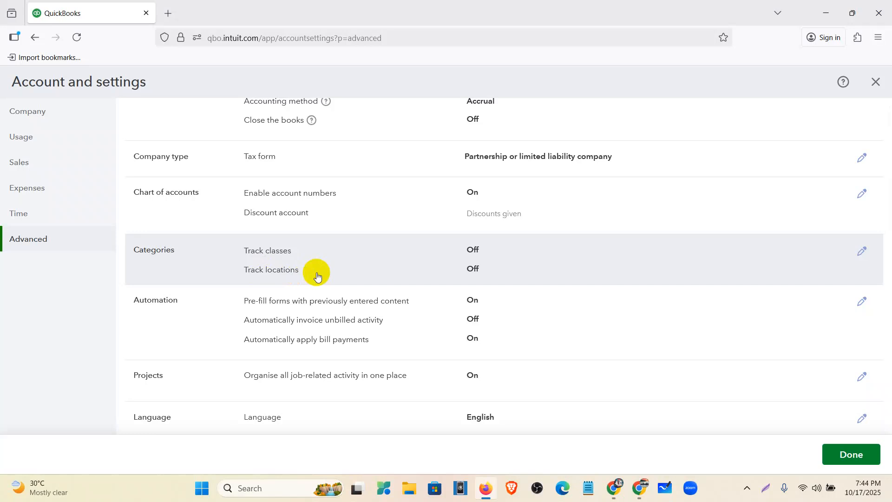
# - Turn off pre-filling forms with previously entered content and automatically applying bill payments in the Automation section, and save it
pyautogui.scroll(-1, 344, 256)
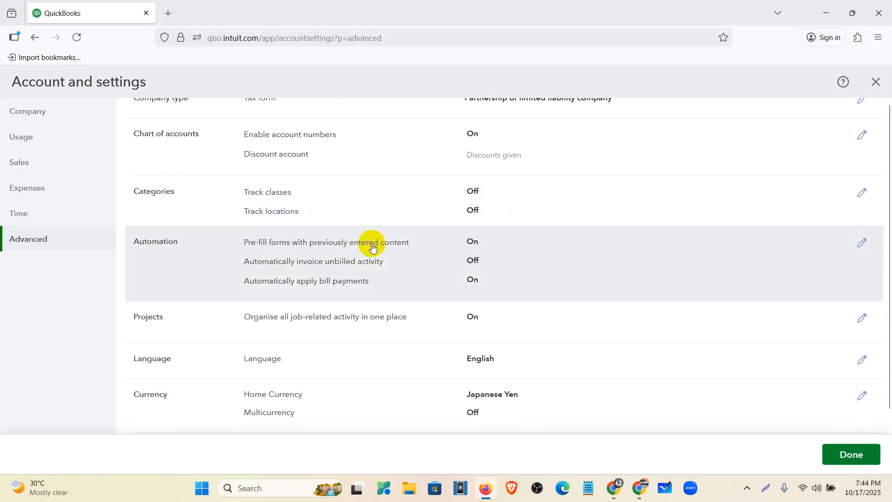
pyautogui.click(573, 265)
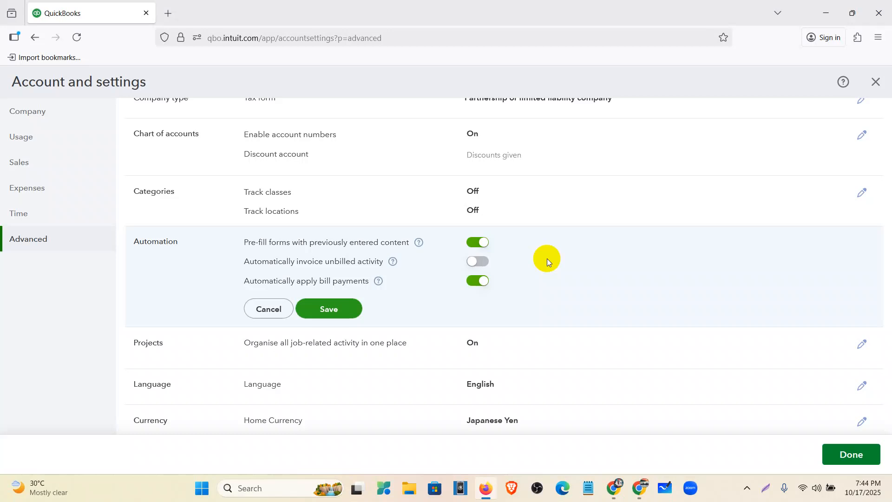
pyautogui.click(475, 245)
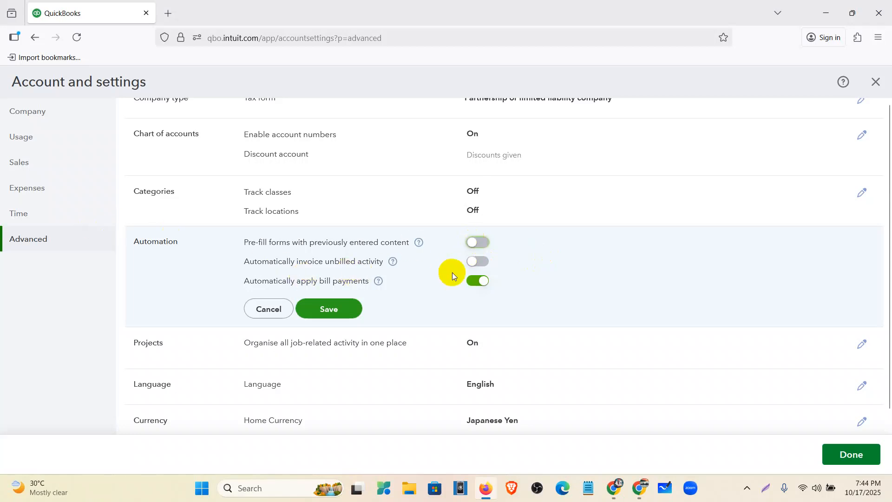
pyautogui.click(479, 282)
pyautogui.scroll(-1, 434, 294)
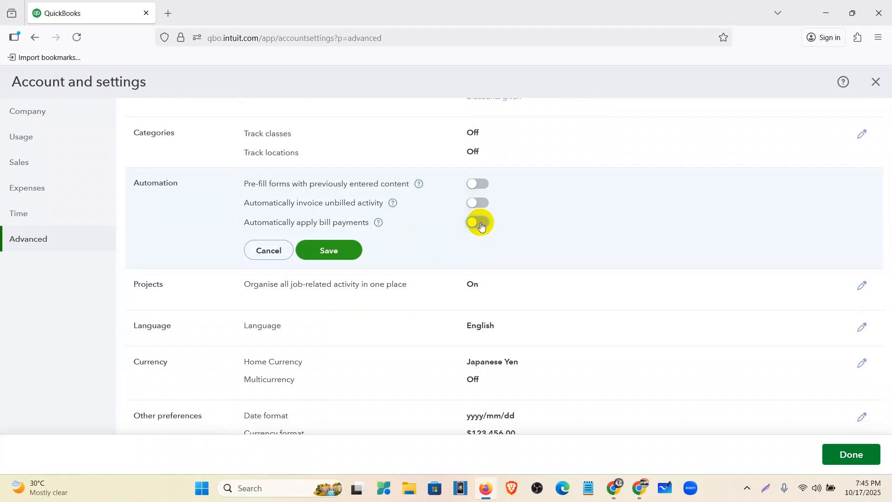
pyautogui.click(352, 248)
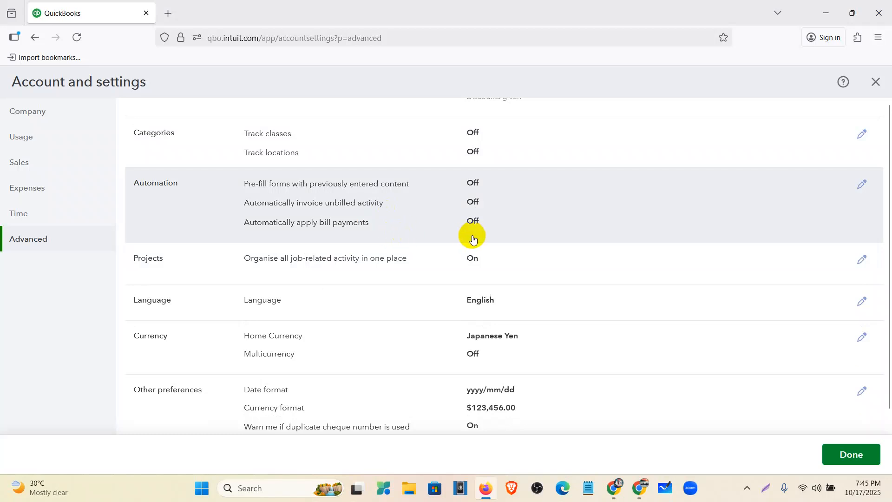
# - Edit the Currency section and set the home currency to USD - United States Dollar
pyautogui.scroll(-2, 261, 232)
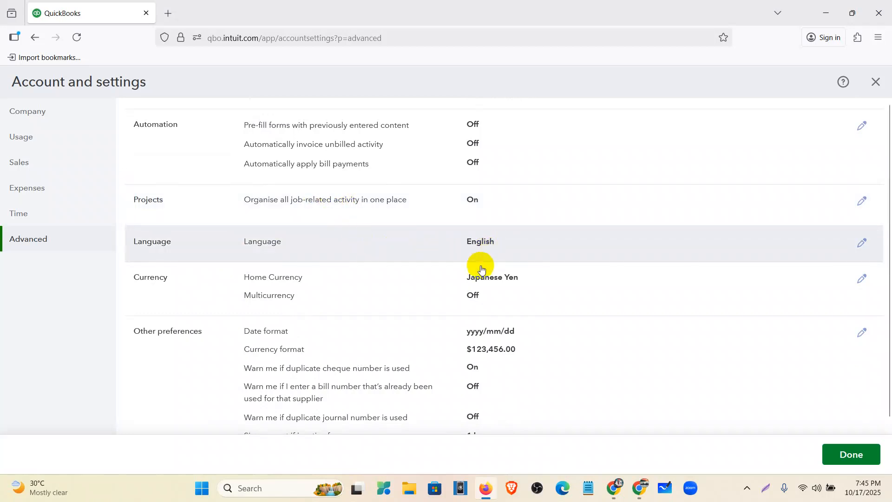
pyautogui.click(574, 286)
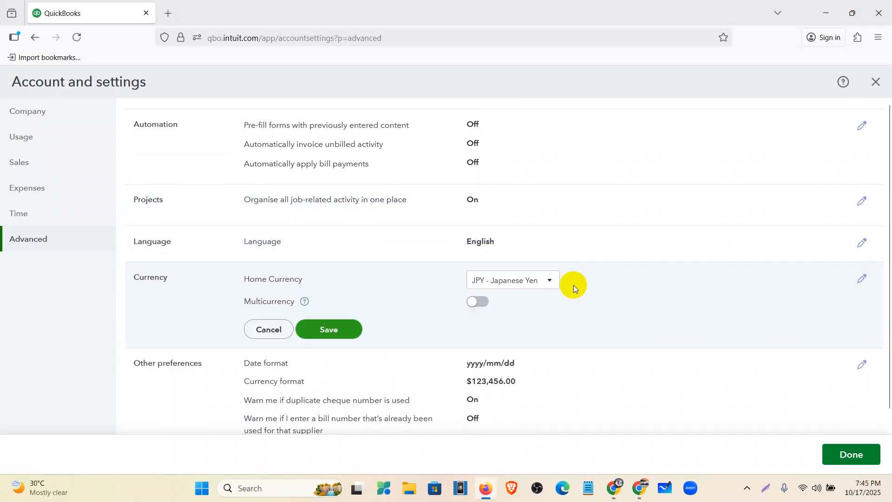
pyautogui.click(547, 286)
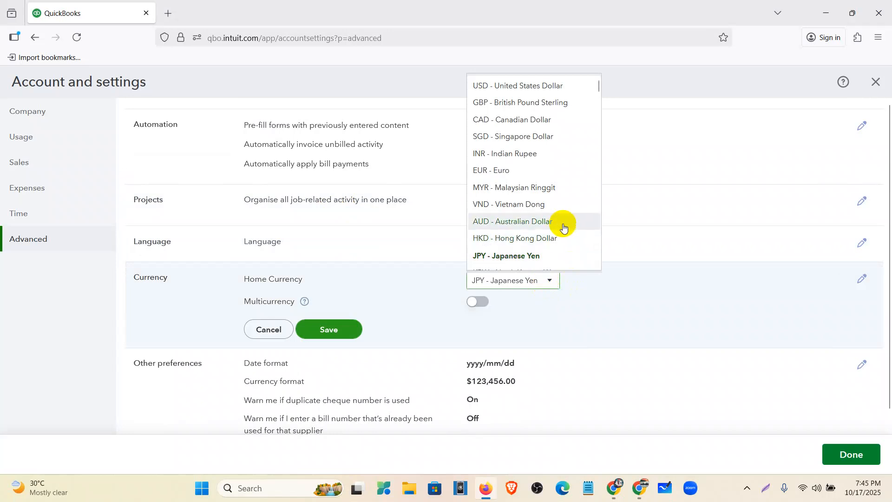
pyautogui.click(539, 84)
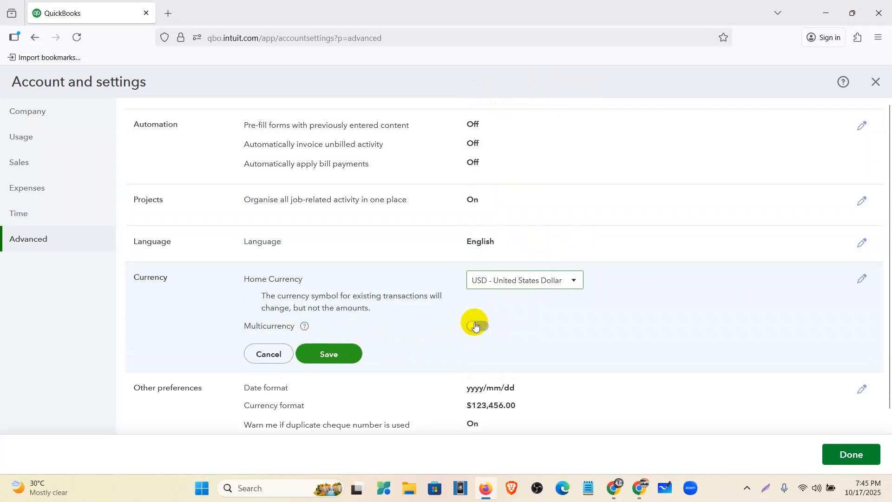
# - Try turning on Multicurrency to read its restrictions, and switch it back off
pyautogui.scroll(-2, 474, 320)
pyautogui.click(482, 270)
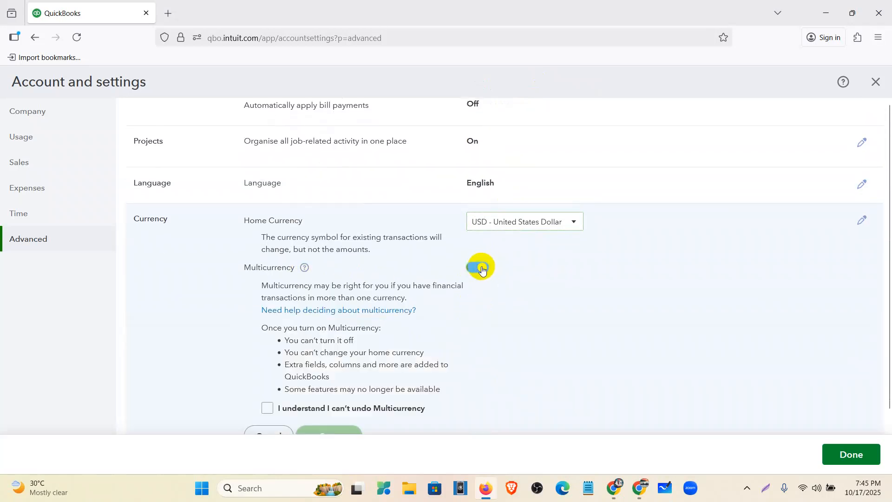
pyautogui.scroll(-4, 409, 292)
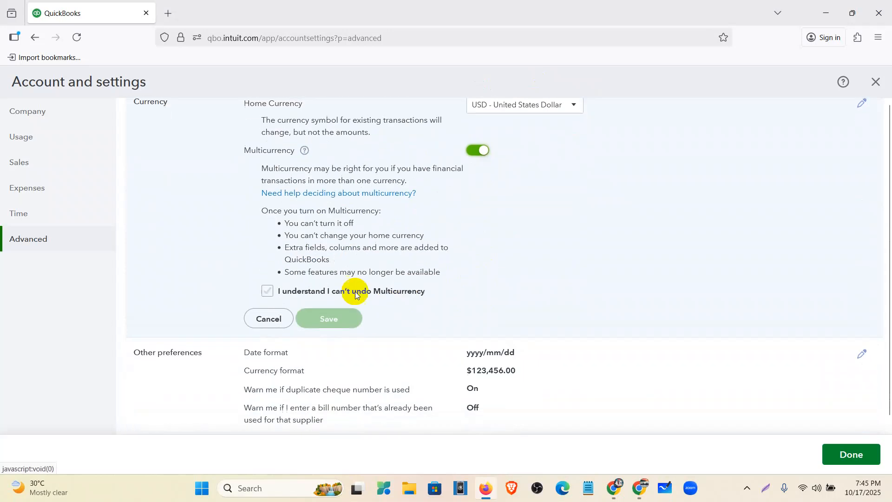
pyautogui.moveTo(285, 225); pyautogui.dragTo(368, 231)
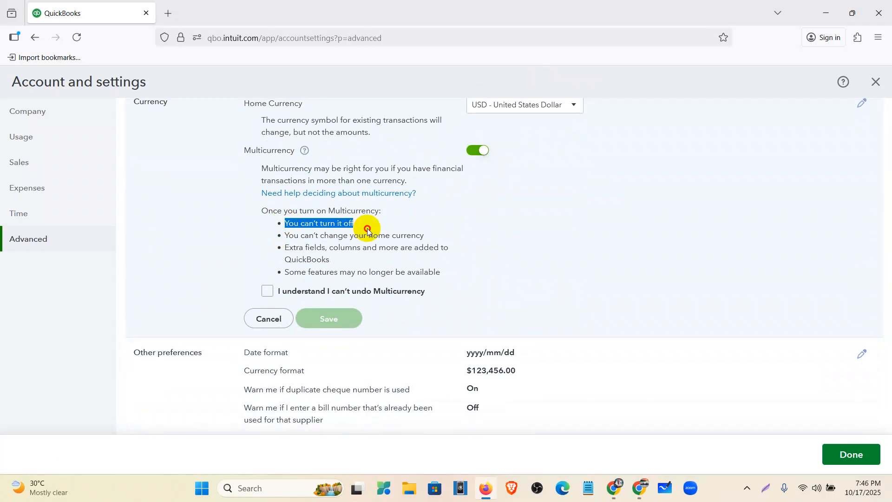
pyautogui.moveTo(367, 231); pyautogui.dragTo(431, 241)
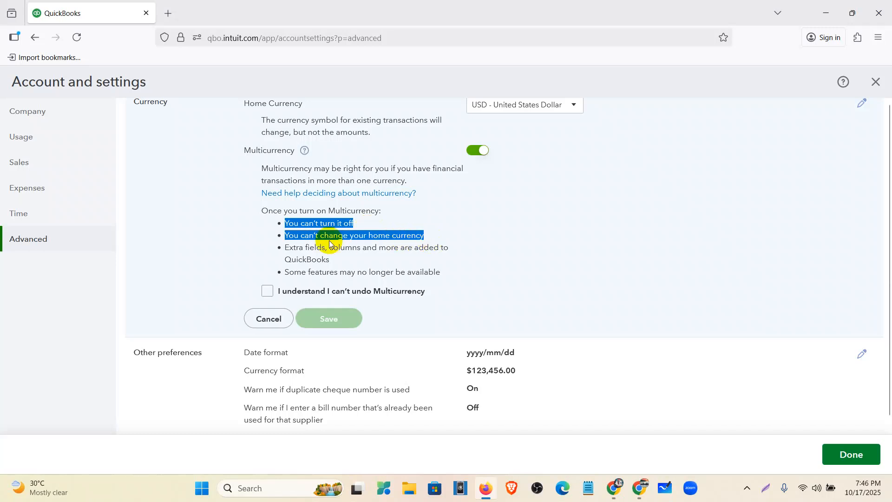
pyautogui.scroll(1, 307, 223)
pyautogui.moveTo(245, 164); pyautogui.dragTo(311, 167)
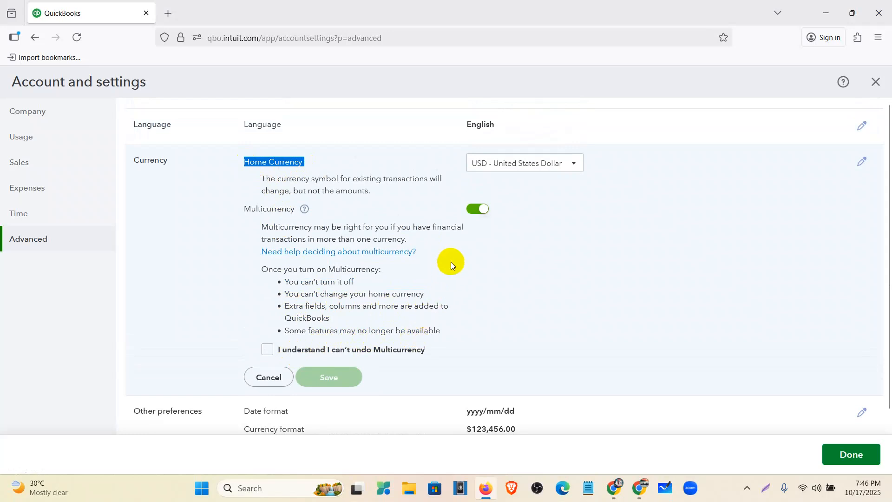
pyautogui.click(474, 211)
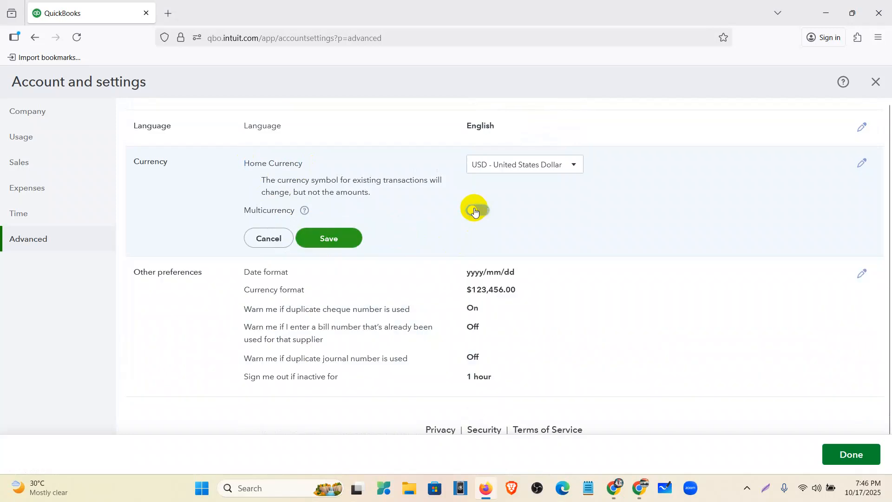
# - Save the Currency section with the new home currency
pyautogui.click(350, 242)
pyautogui.click(336, 240)
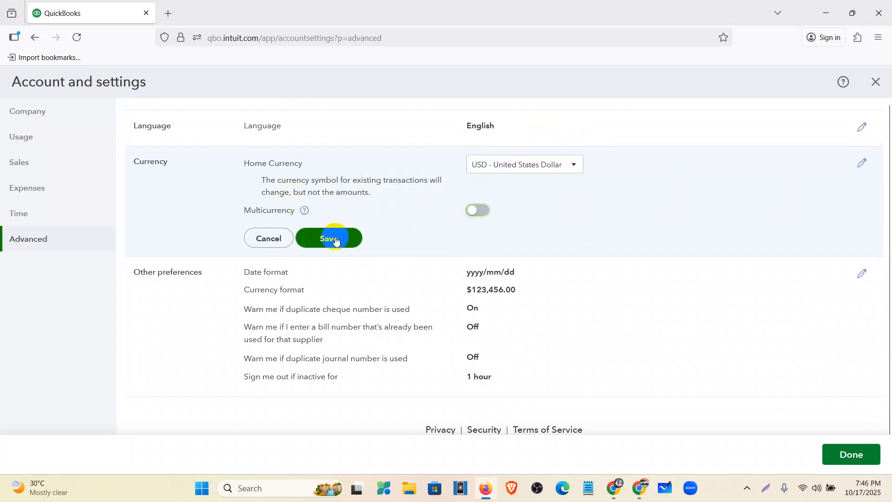
pyautogui.click(335, 239)
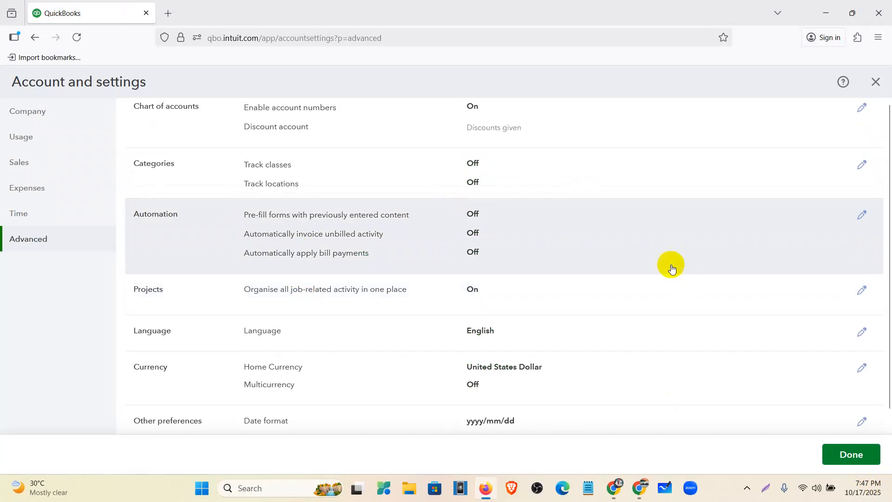
# - Open the Other preferences section of the Advanced settings for editing
pyautogui.scroll(-3, 507, 330)
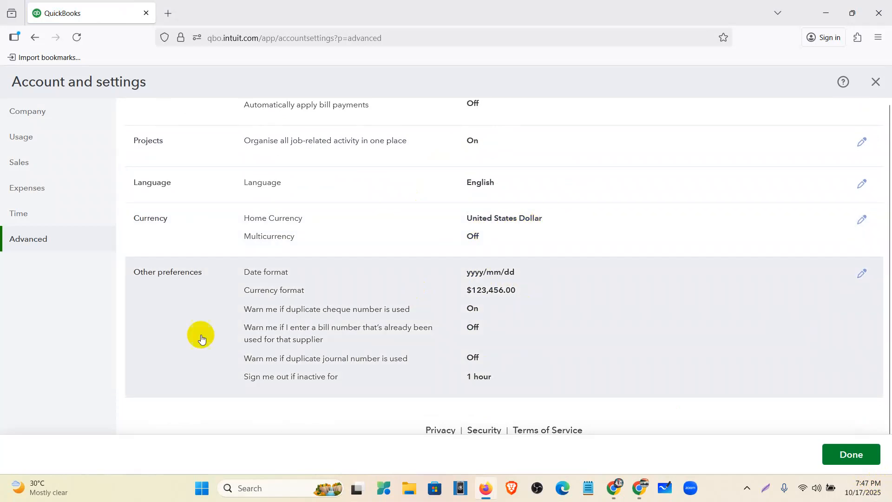
pyautogui.click(575, 293)
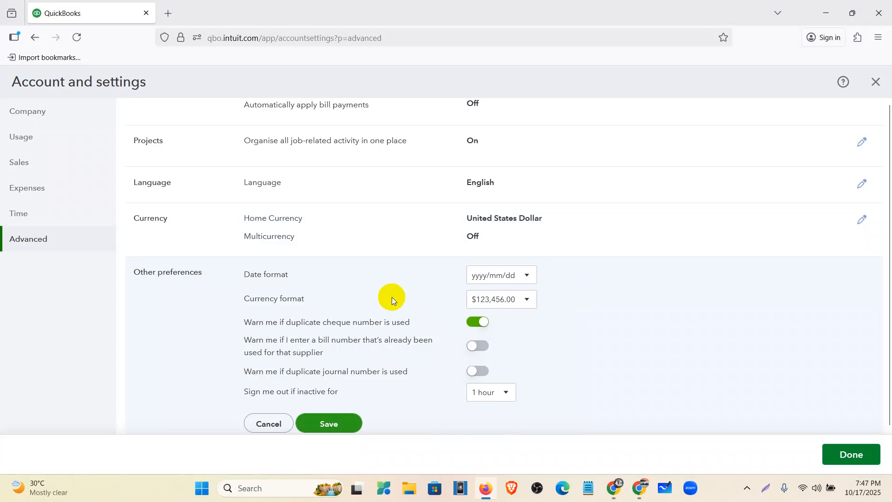
pyautogui.click(485, 495)
pyautogui.click(485, 494)
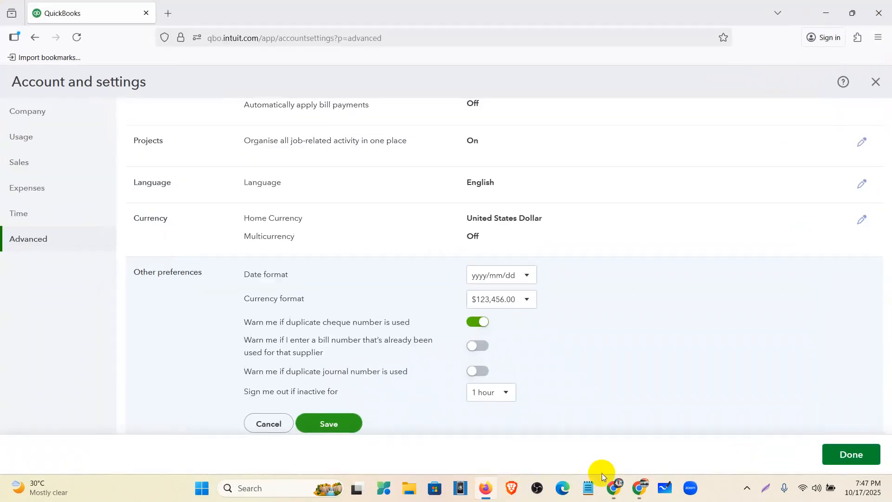
# - Switch to the Allergan Database document in Google Docs and look up the required company settings, including the date format
pyautogui.moveTo(613, 488)
pyautogui.click(588, 441)
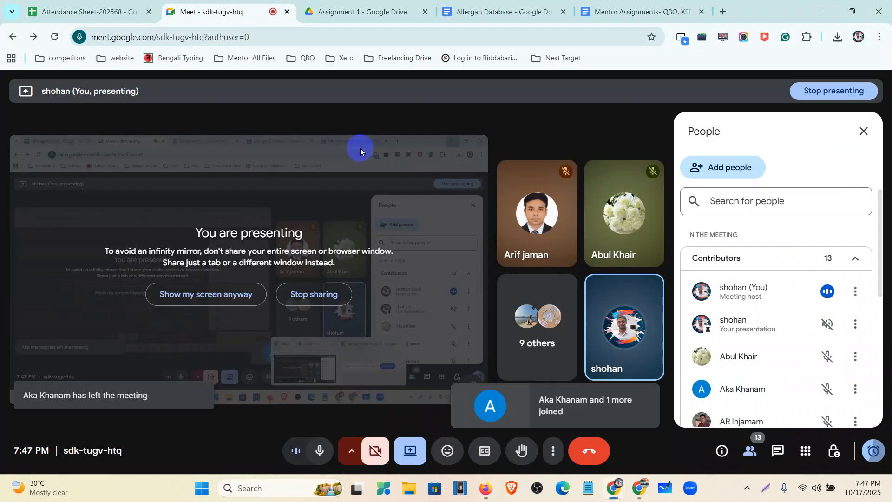
pyautogui.click(506, 18)
pyautogui.scroll(-6, 262, 302)
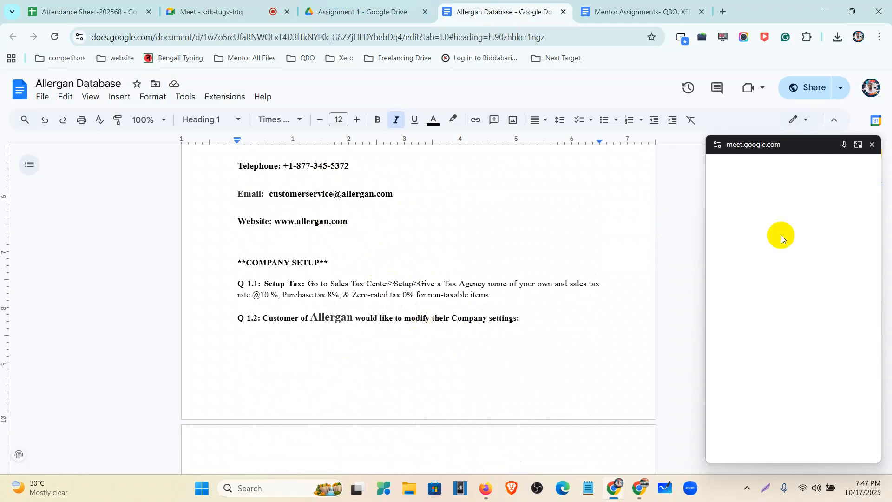
pyautogui.click(872, 145)
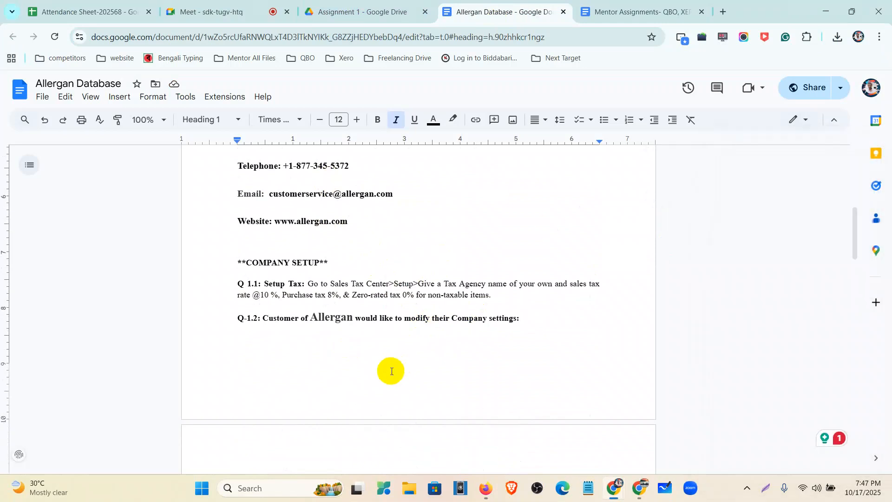
pyautogui.scroll(1, 392, 371)
pyautogui.scroll(-6, 386, 369)
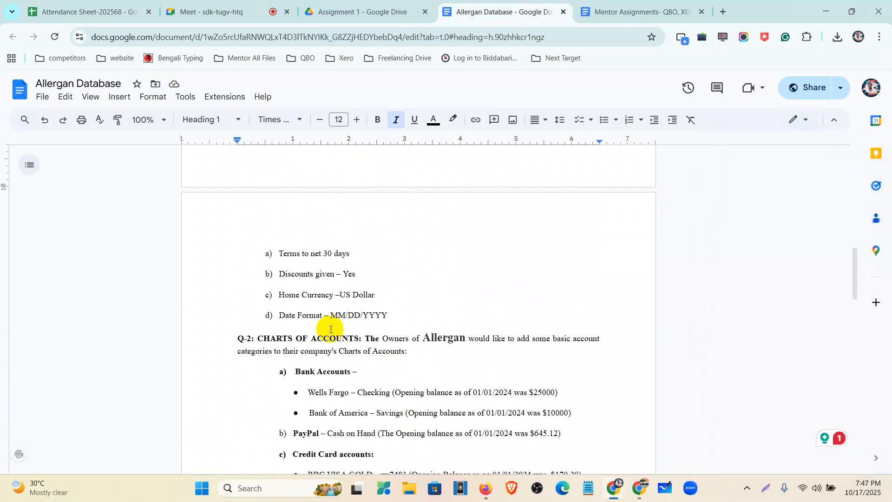
pyautogui.hotkey('ctrl', '+')
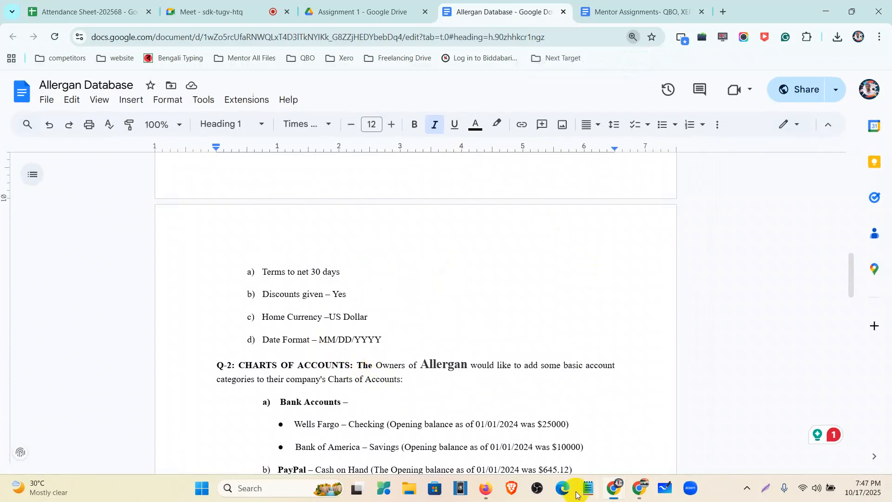
# - Return to QuickBooks in Firefox and set the date format to mm/dd/yyyy in Other preferences
pyautogui.click(486, 488)
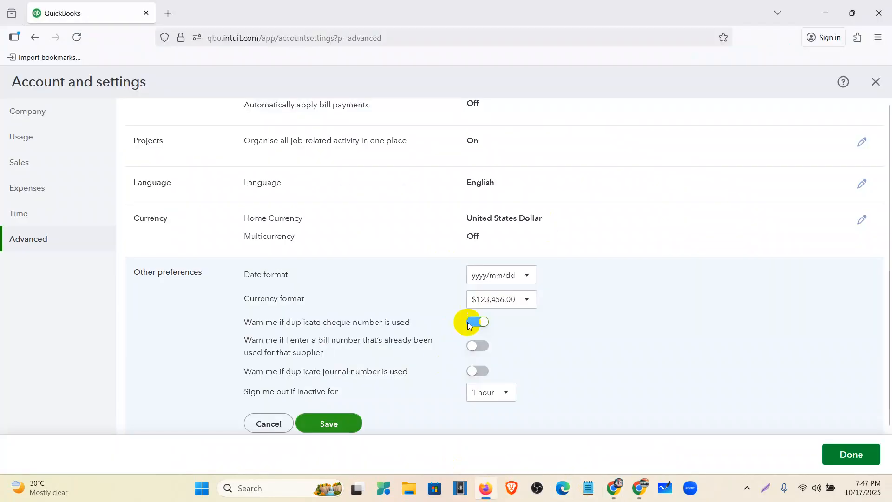
pyautogui.click(489, 276)
pyautogui.click(497, 307)
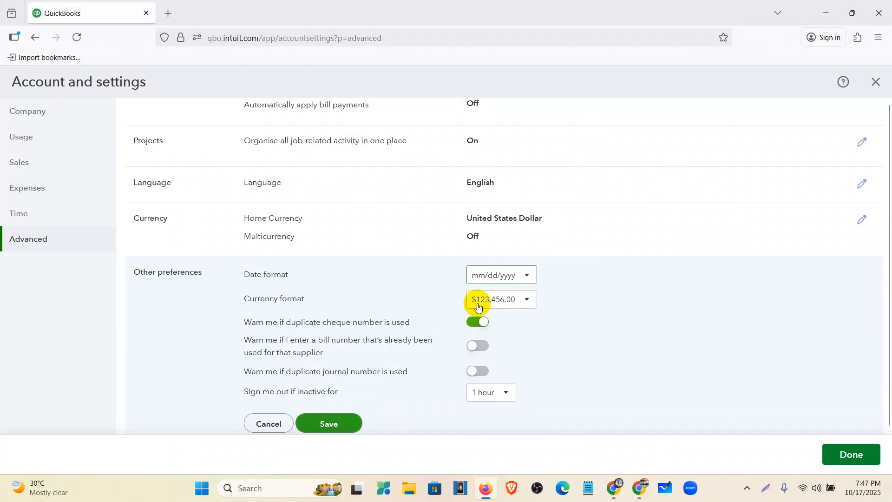
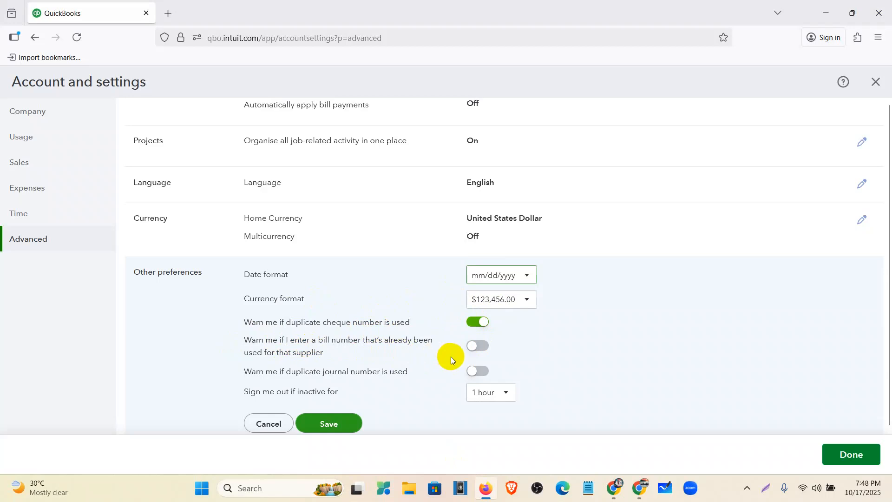
# - Turn on the warnings for duplicate supplier bill numbers and duplicate journal numbers, and save Other preferences
pyautogui.click(486, 350)
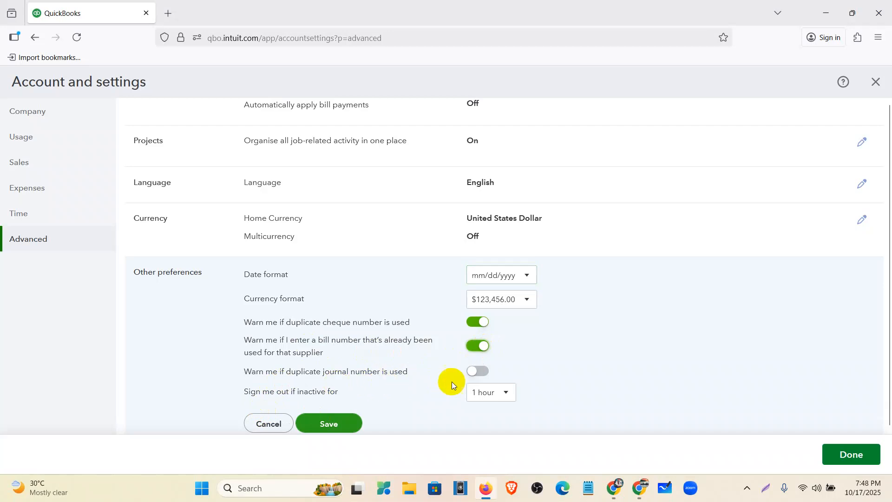
pyautogui.click(482, 376)
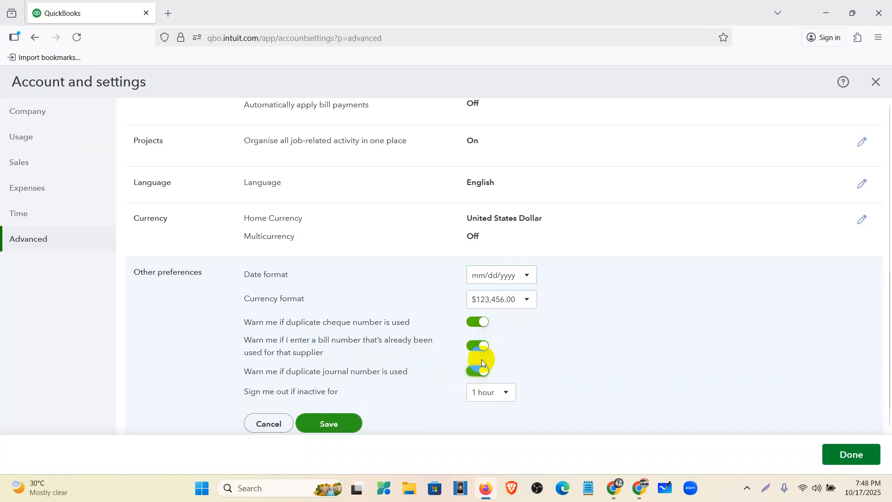
pyautogui.scroll(-1, 338, 395)
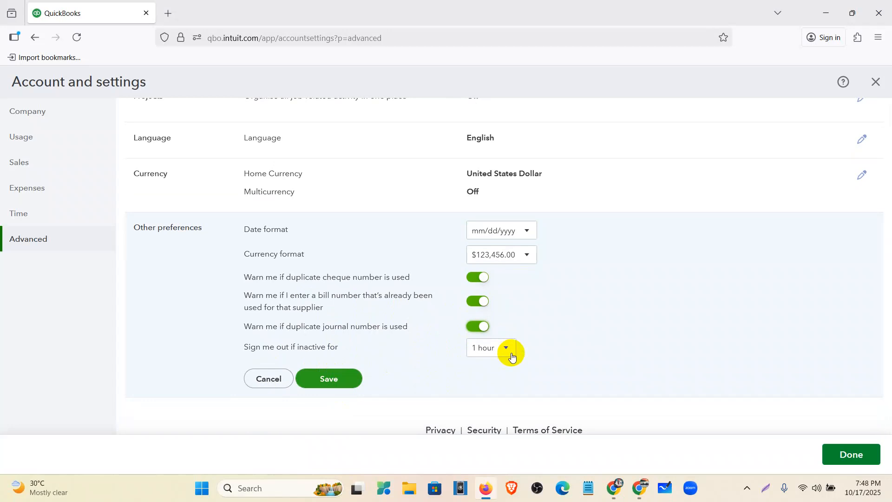
pyautogui.click(330, 380)
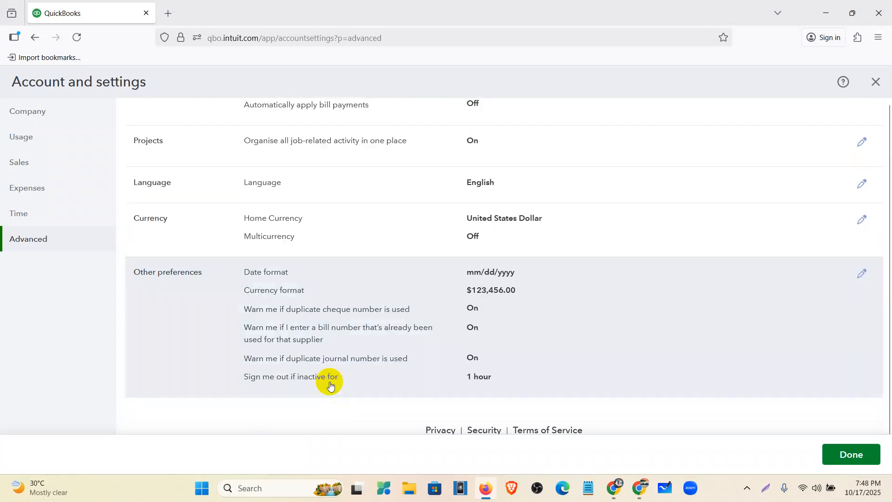
pyautogui.scroll(8, 330, 381)
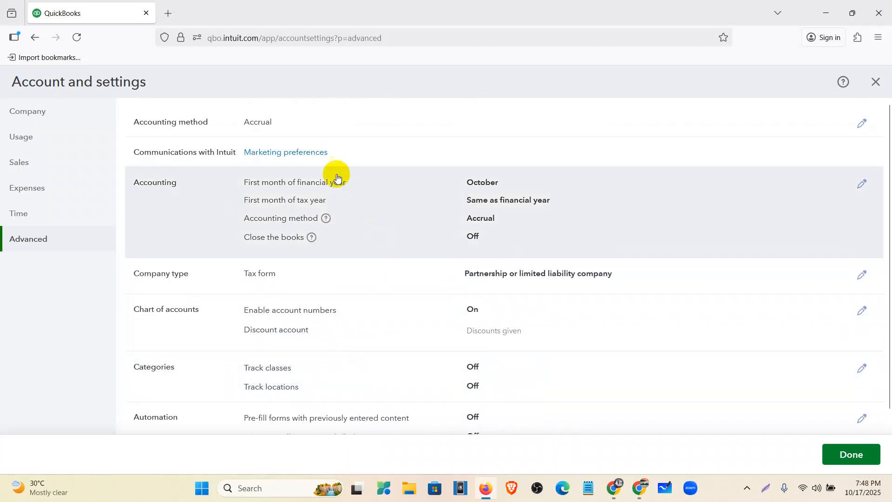
pyautogui.scroll(-2, 385, 125)
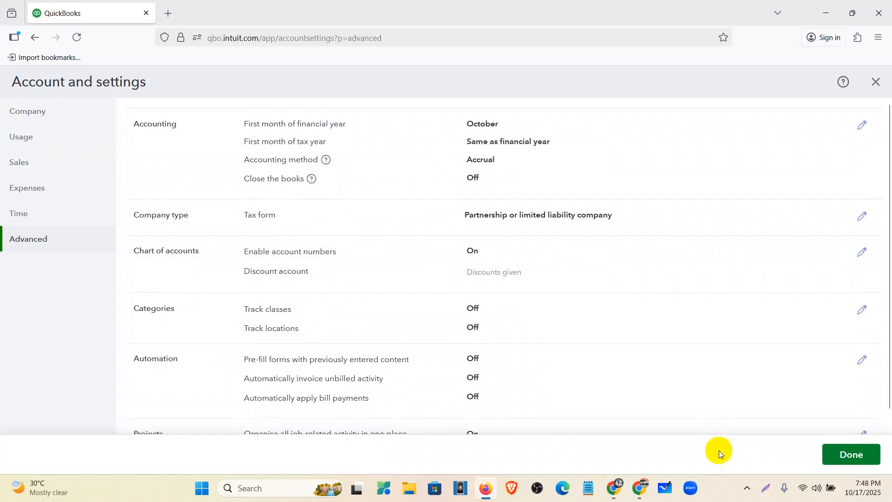
# - Capture the full screen and outline the Account and settings heading and the Company, Sales, Expenses, Time and Advanced entries with red rectangles
pyautogui.click(766, 490)
pyautogui.moveTo(0, 0); pyautogui.dragTo(891, 501)
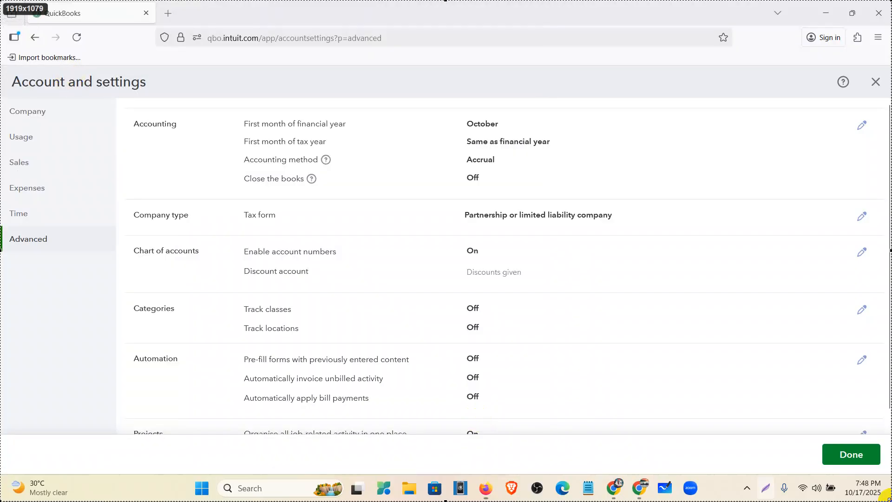
pyautogui.click(786, 446)
pyautogui.moveTo(2, 98); pyautogui.dragTo(92, 124)
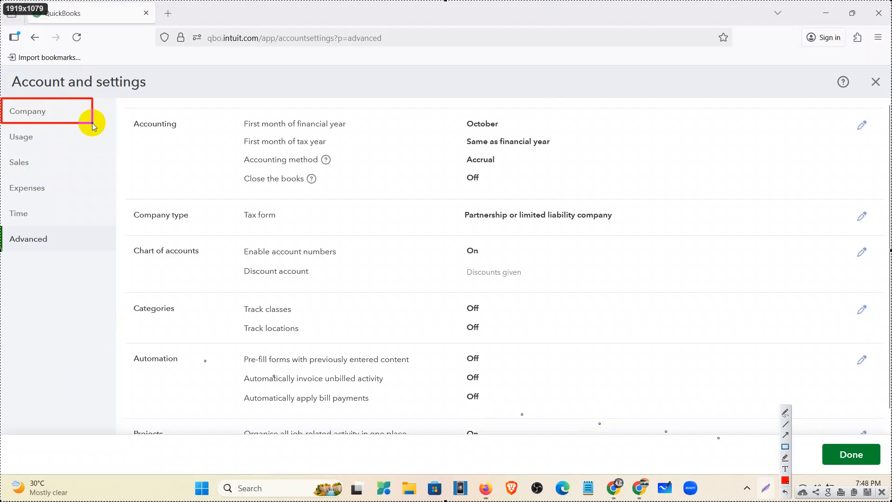
pyautogui.moveTo(2, 153); pyautogui.dragTo(68, 174)
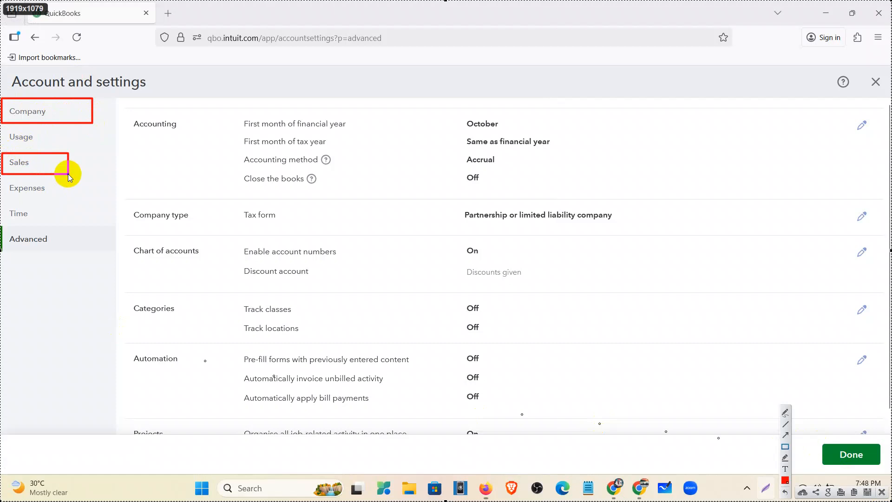
pyautogui.moveTo(5, 181); pyautogui.dragTo(89, 200)
pyautogui.moveTo(6, 208); pyautogui.dragTo(37, 222)
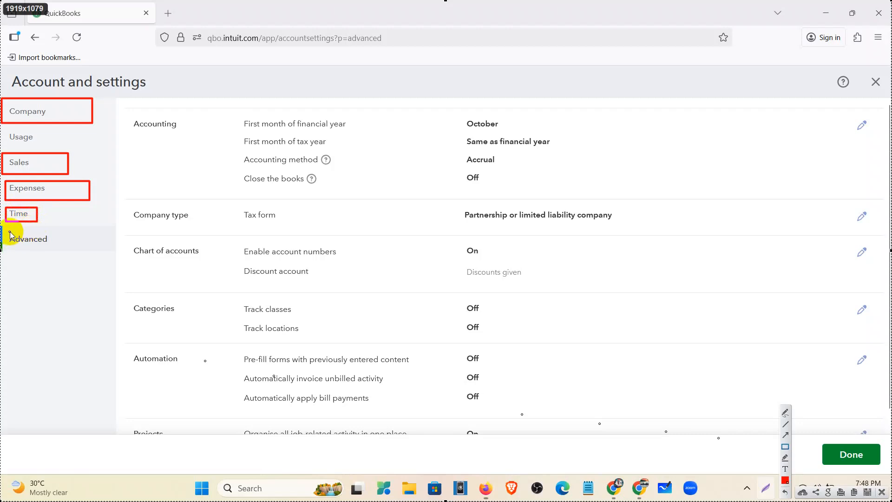
pyautogui.moveTo(5, 229); pyautogui.dragTo(64, 256)
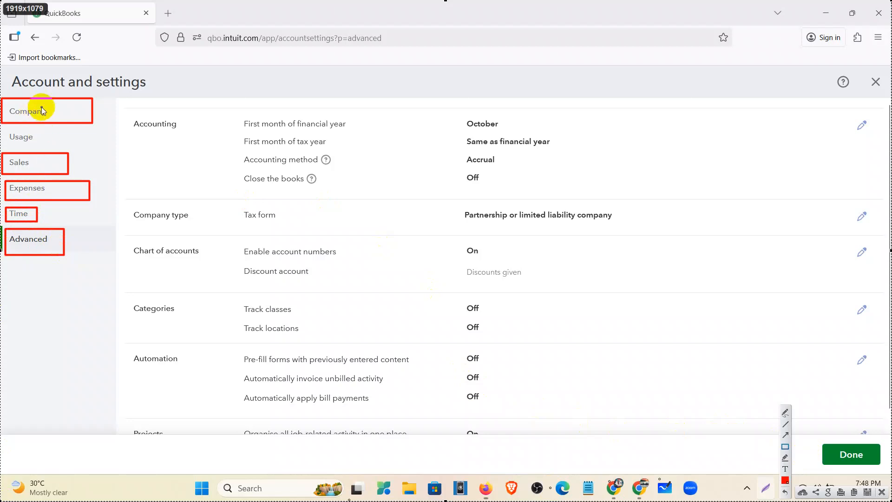
pyautogui.moveTo(3, 69); pyautogui.dragTo(194, 95)
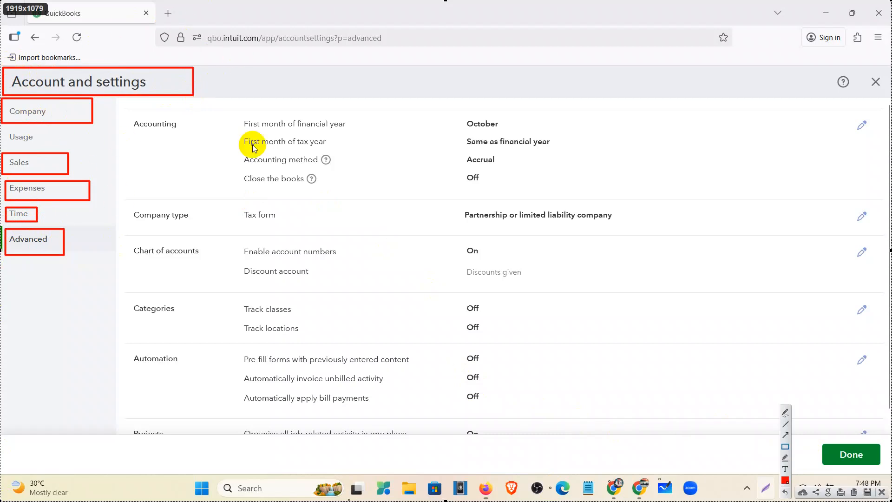
pyautogui.click(882, 492)
# - Finish the account settings and reload the QuickBooks dashboard
pyautogui.click(855, 460)
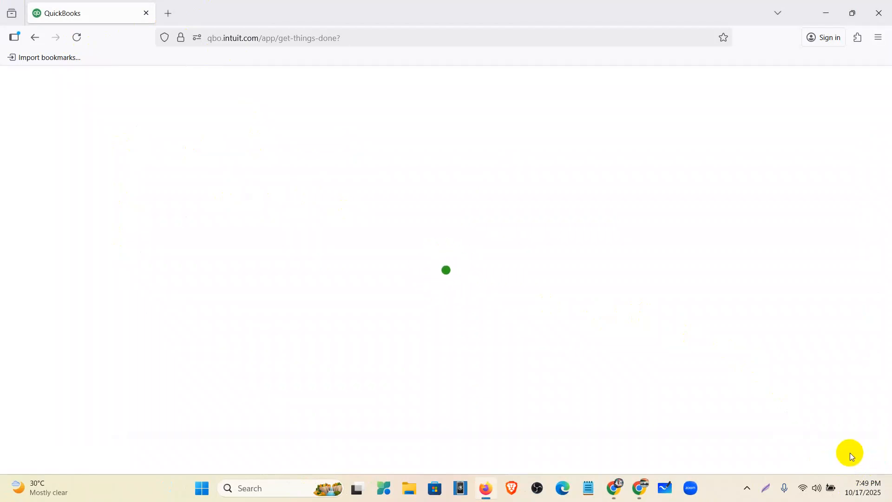
pyautogui.click(77, 38)
# - Switch to the Mentor Assignments document in Google Docs and review the QuickBooks Assignment-1 tasks on company, sales, time and advanced settings
pyautogui.moveTo(616, 487)
pyautogui.click(560, 443)
pyautogui.click(591, 11)
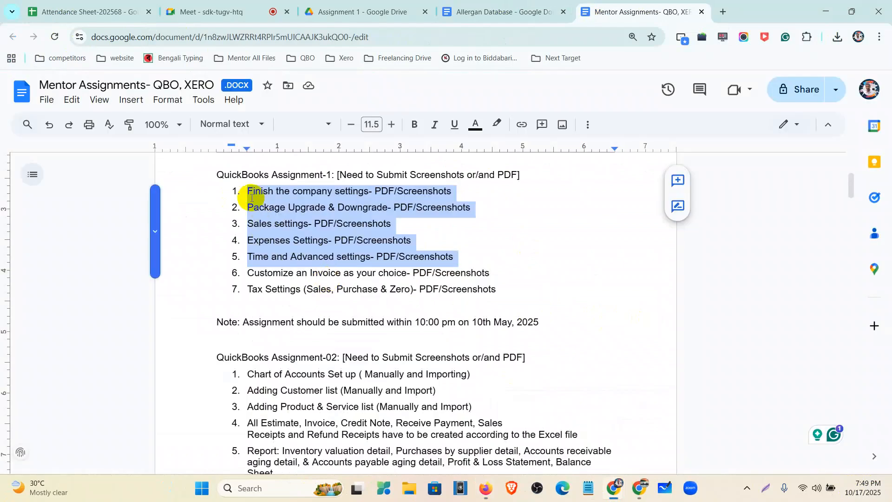
pyautogui.click(249, 193)
pyautogui.click(248, 224)
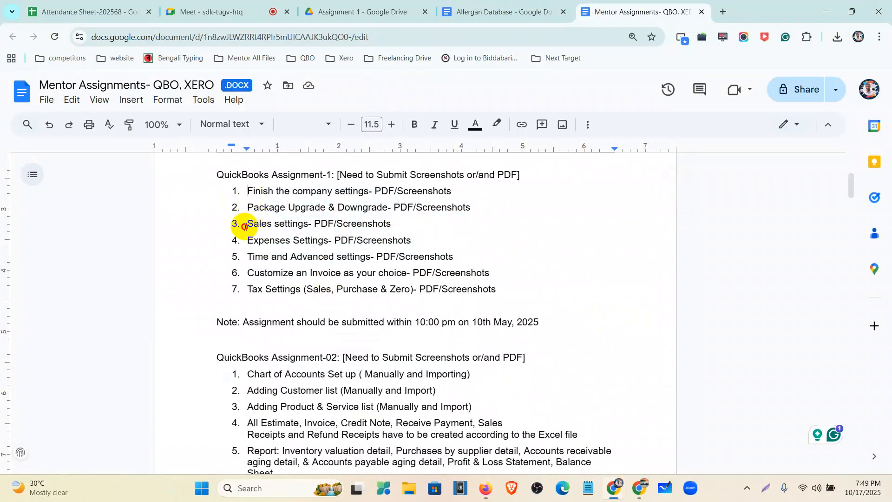
pyautogui.click(248, 258)
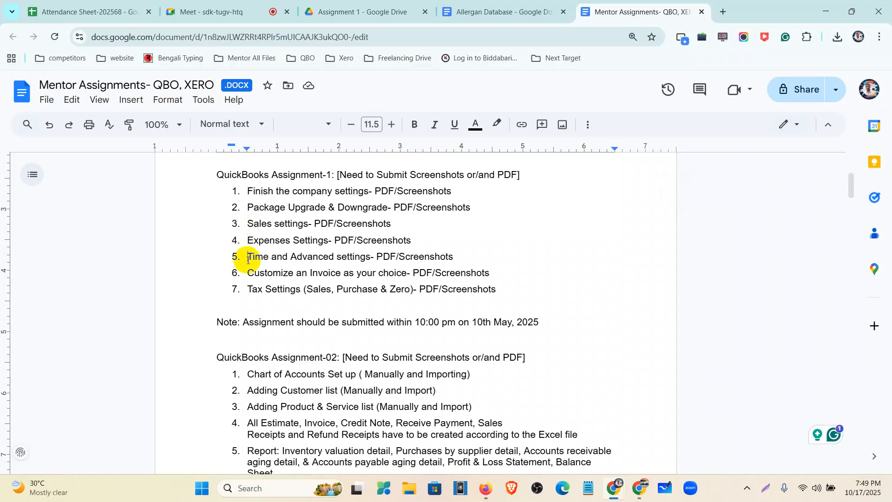
# - Return to Firefox and search the web for "quickbooks online pricing" in a new tab
pyautogui.click(486, 488)
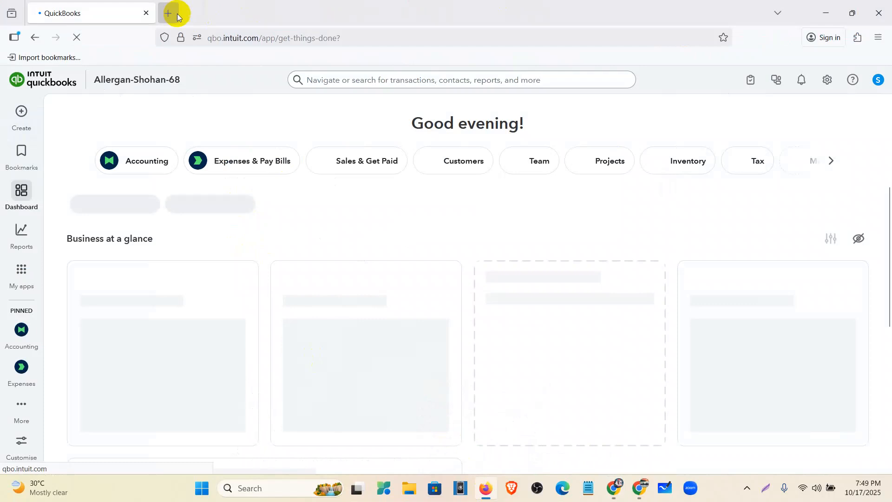
pyautogui.click(178, 12)
pyautogui.click(229, 42)
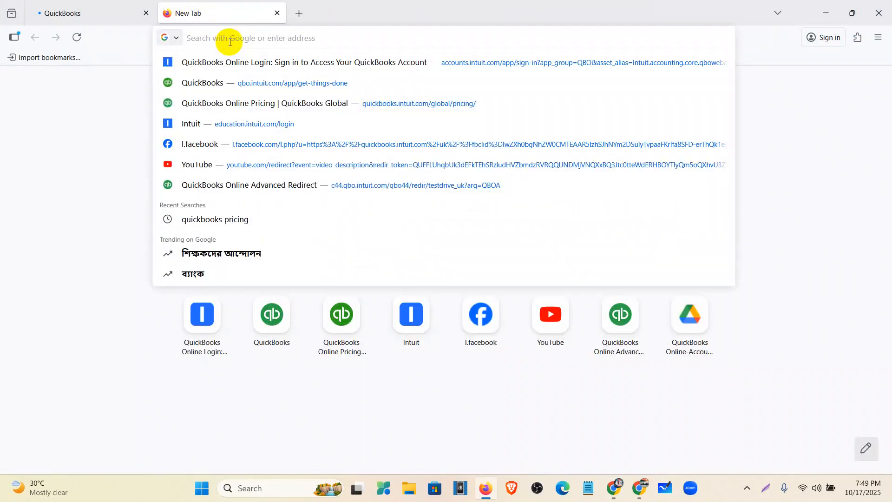
pyautogui.write('quickb')
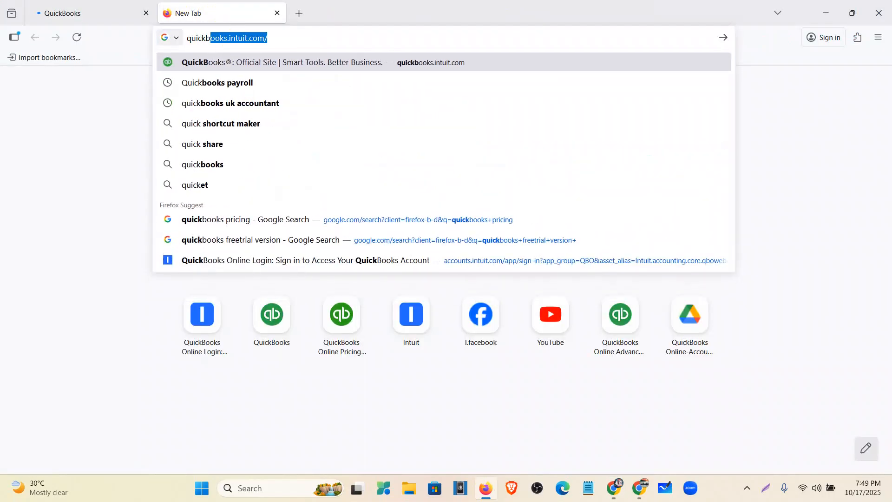
pyautogui.write('ooks ')
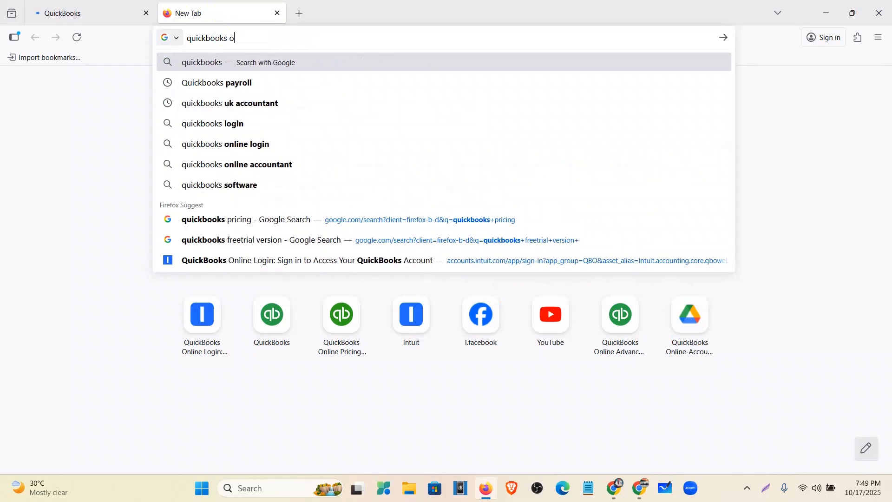
pyautogui.write('o')
pyautogui.write('nl')
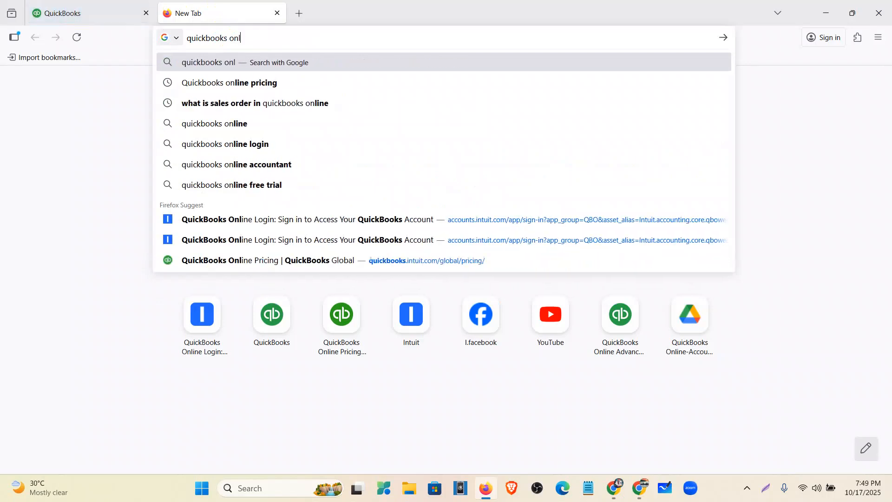
pyautogui.write('ine pricin')
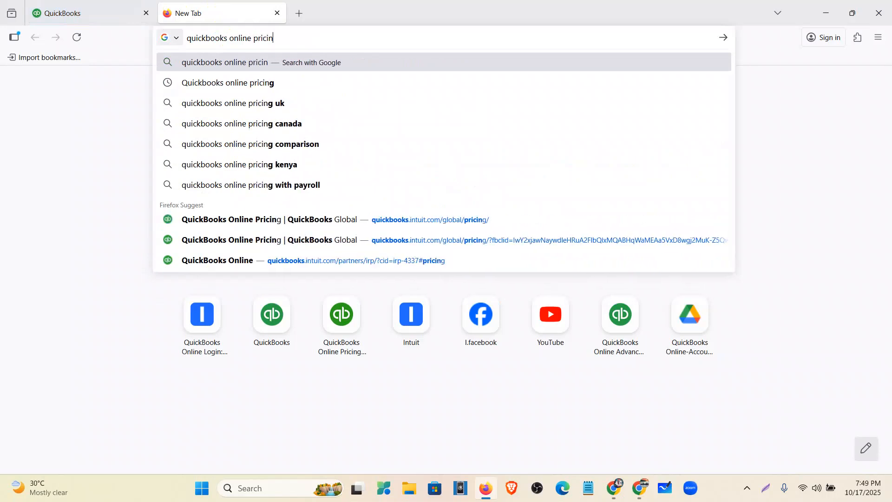
pyautogui.write('g')
pyautogui.press('Return')
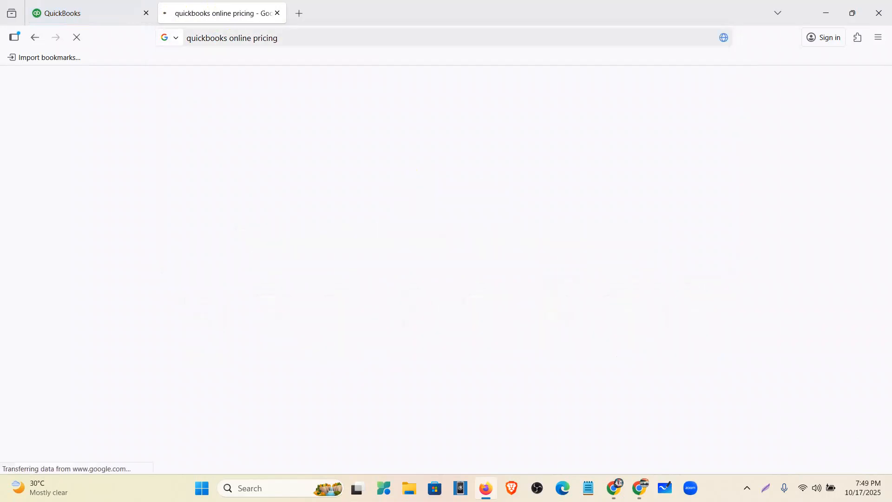
# - Open the QuickBooks Global online pricing page from the search results
pyautogui.scroll(-2, 167, 223)
pyautogui.scroll(-1, 224, 381)
pyautogui.click(235, 346)
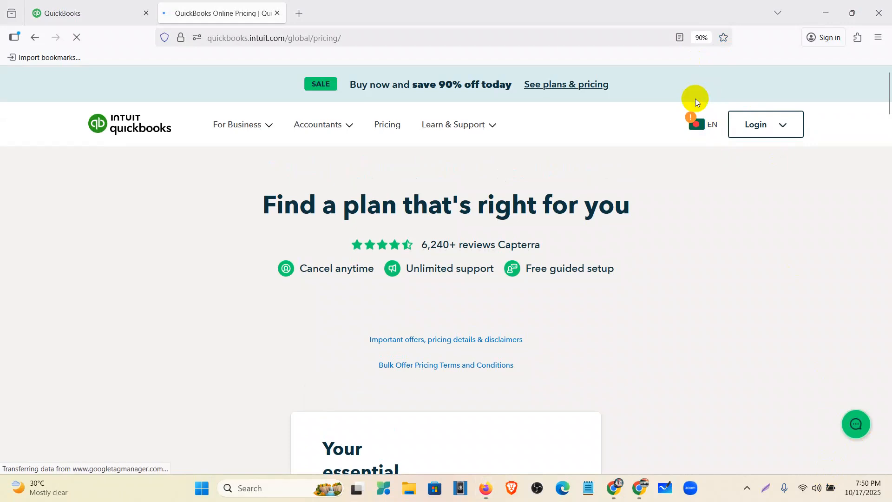
# - Look through the global pricing page and bring up the QuickBooks Online plans with their prices
pyautogui.scroll(-5, 576, 223)
pyautogui.scroll(-15, 576, 223)
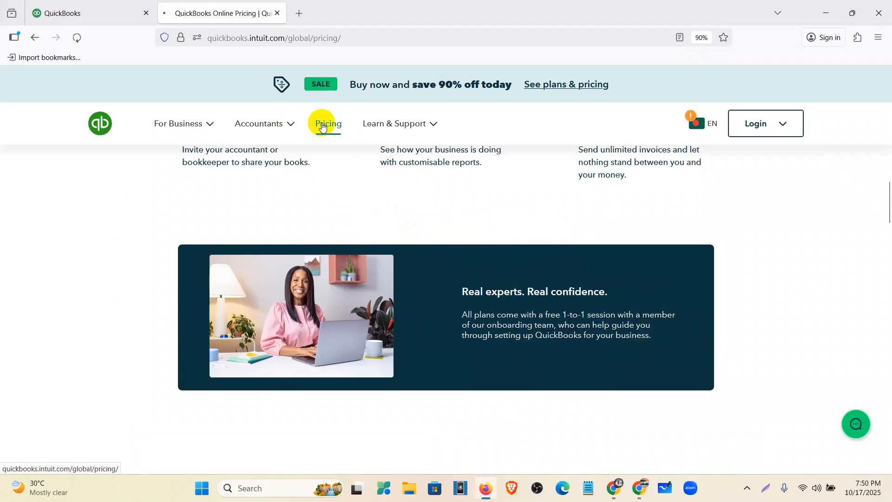
pyautogui.scroll(-3, 360, 236)
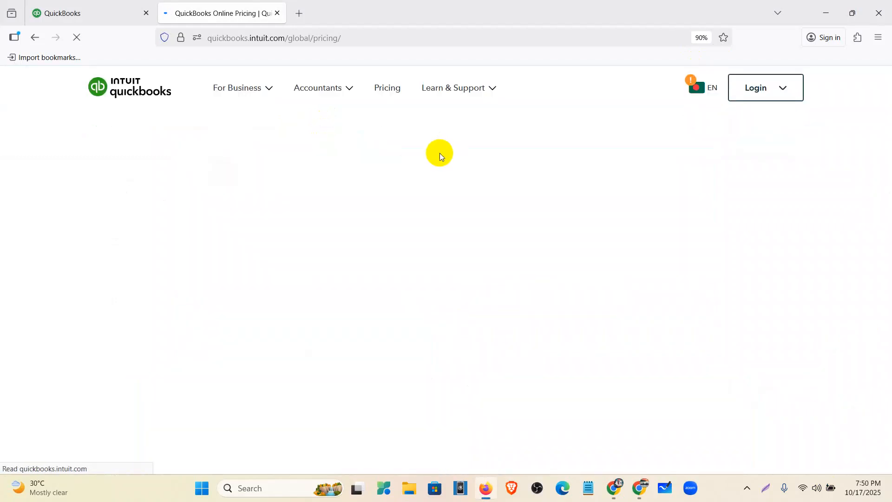
pyautogui.scroll(-5, 432, 185)
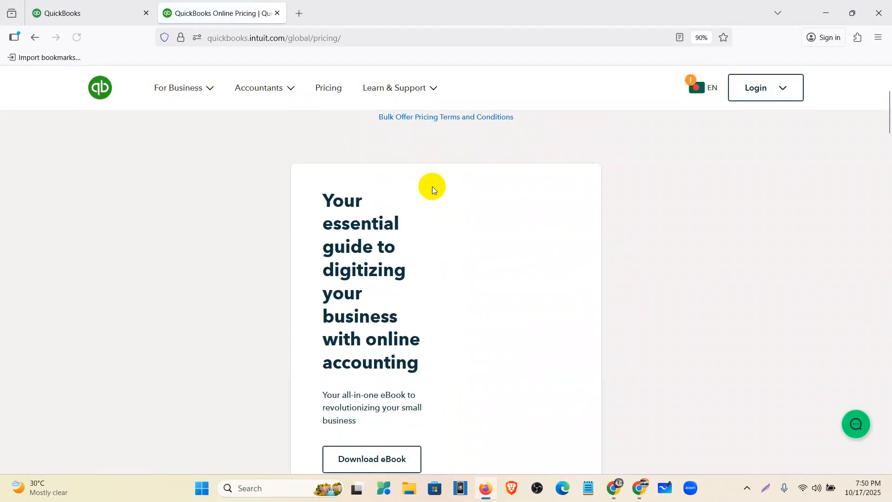
pyautogui.scroll(-20, 433, 190)
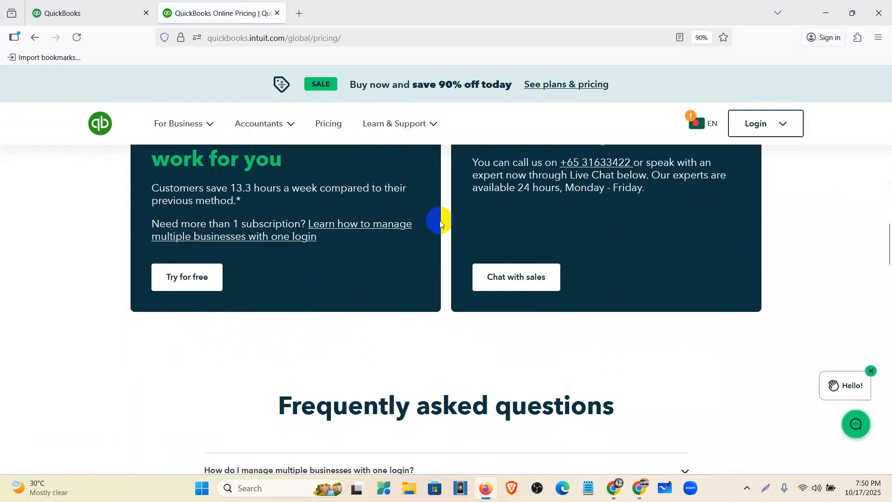
pyautogui.scroll(-20, 439, 223)
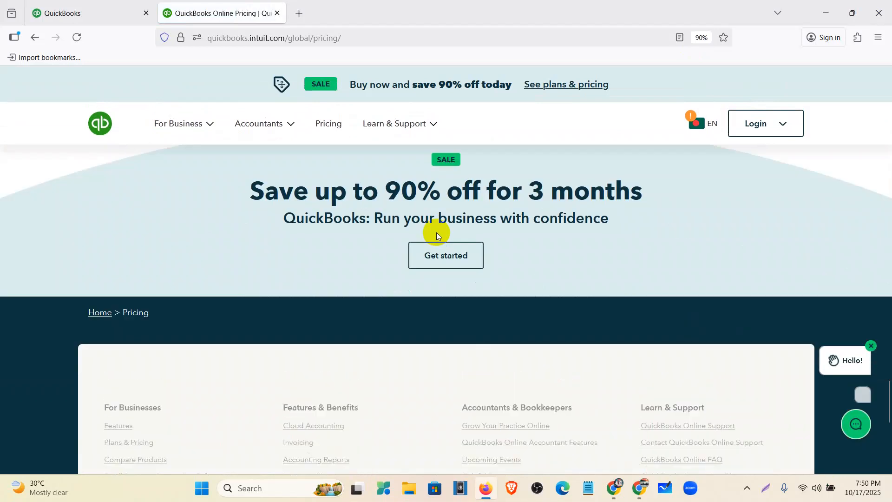
pyautogui.scroll(-5, 437, 235)
pyautogui.scroll(5, 436, 236)
pyautogui.click(447, 257)
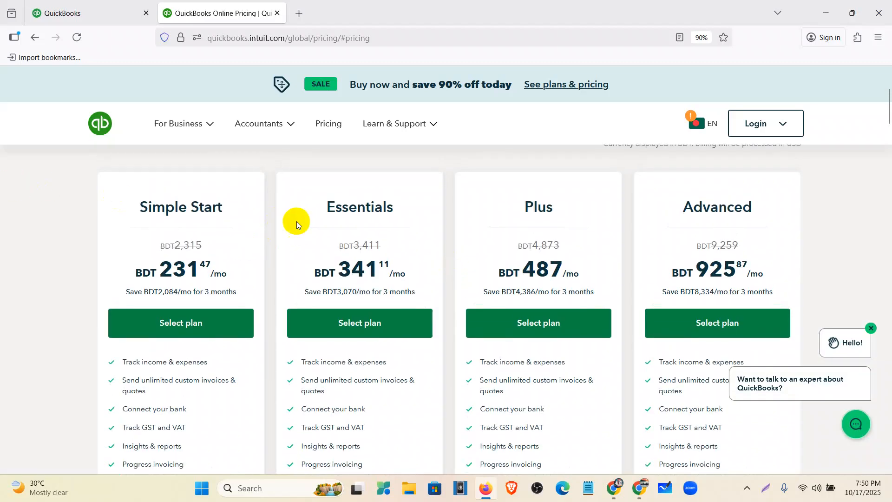
# - Set the pricing site's country to United States, switch to the US QuickBooks site and stay on it
pyautogui.click(701, 124)
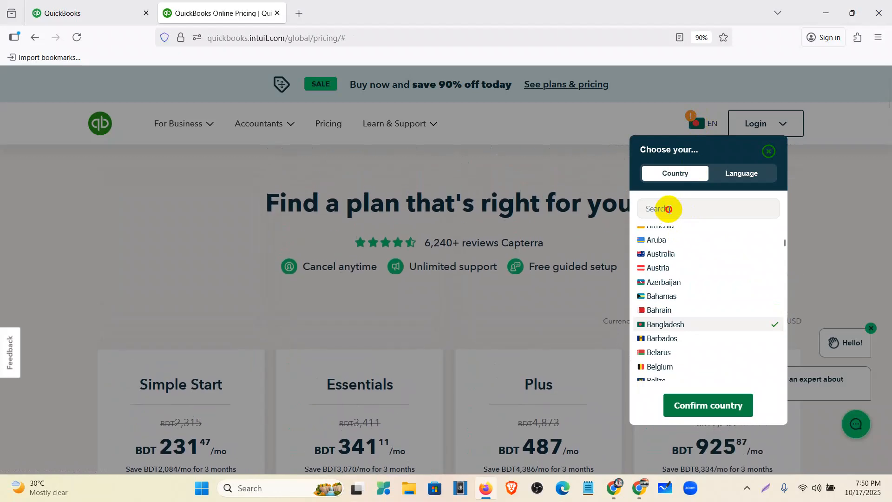
pyautogui.click(669, 209)
pyautogui.write('united')
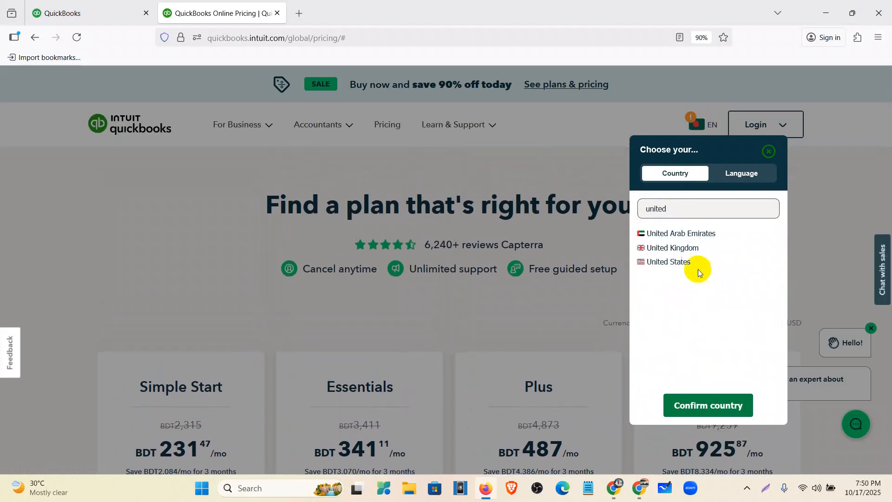
pyautogui.click(689, 263)
pyautogui.click(716, 409)
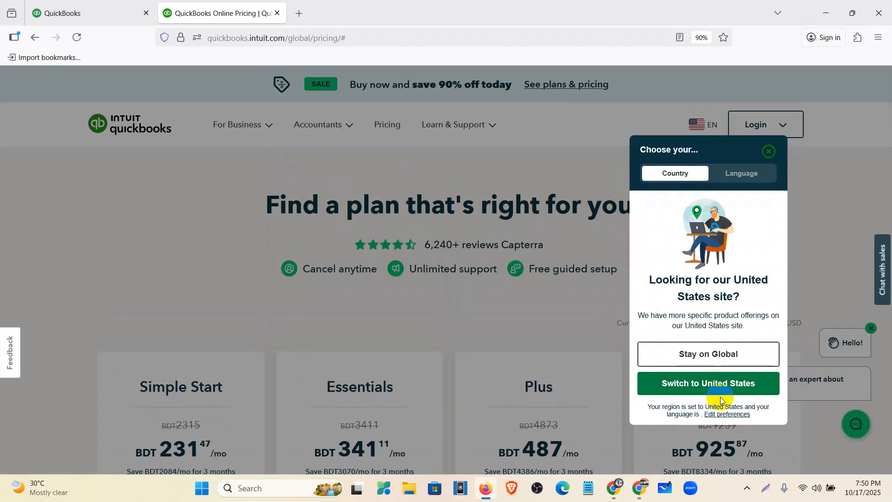
pyautogui.click(722, 384)
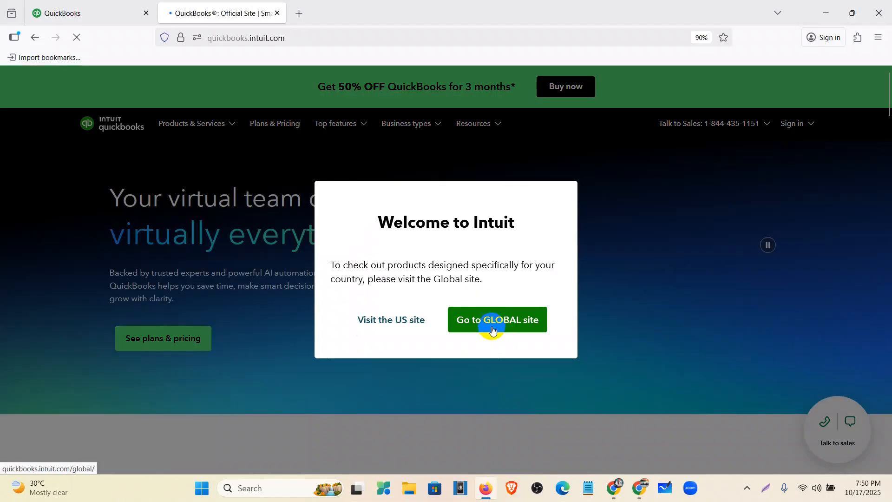
pyautogui.click(421, 321)
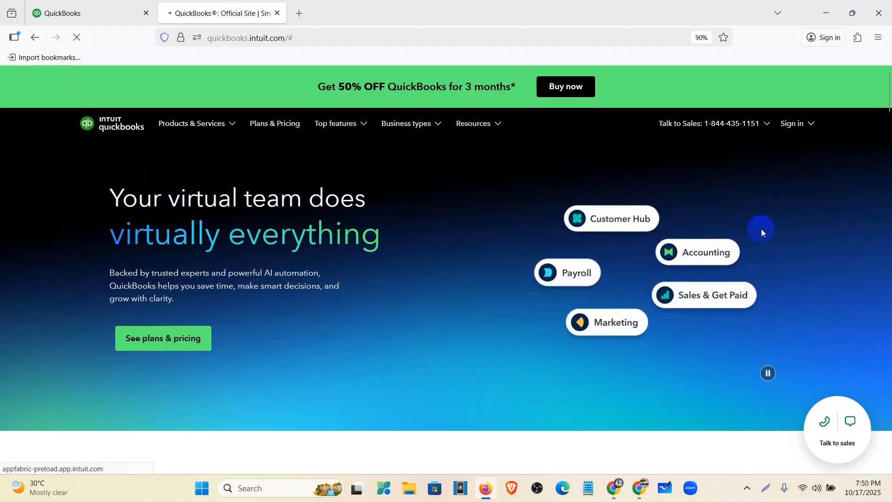
pyautogui.scroll(-5, 746, 244)
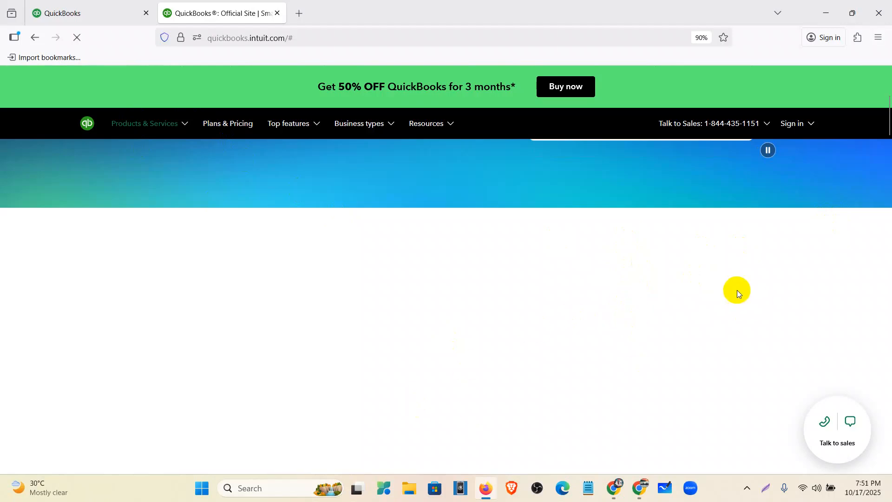
# - Look through the product features on the US QuickBooks home page and open its plans and pricing page
pyautogui.scroll(-5, 659, 336)
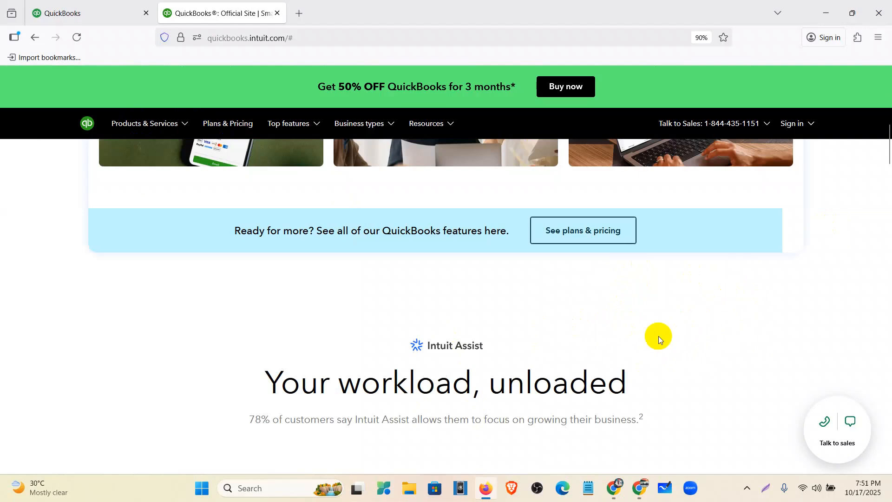
pyautogui.scroll(4, 659, 336)
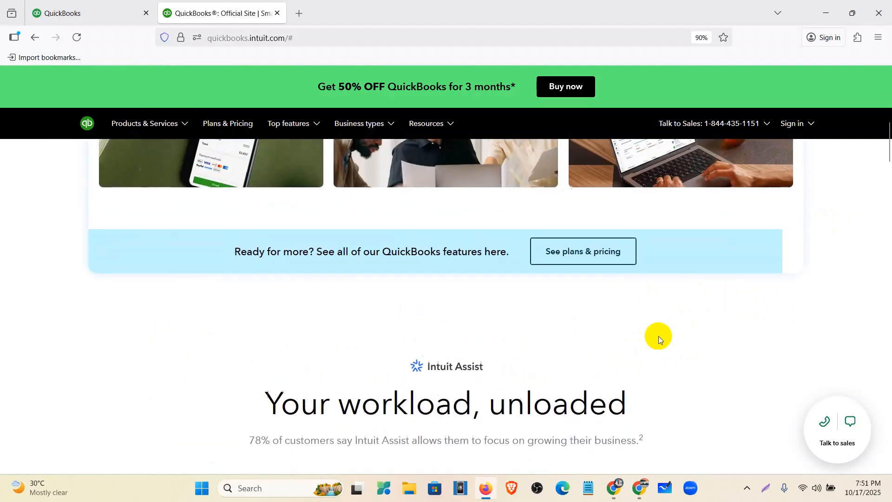
pyautogui.scroll(-8, 659, 336)
pyautogui.scroll(-3, 663, 345)
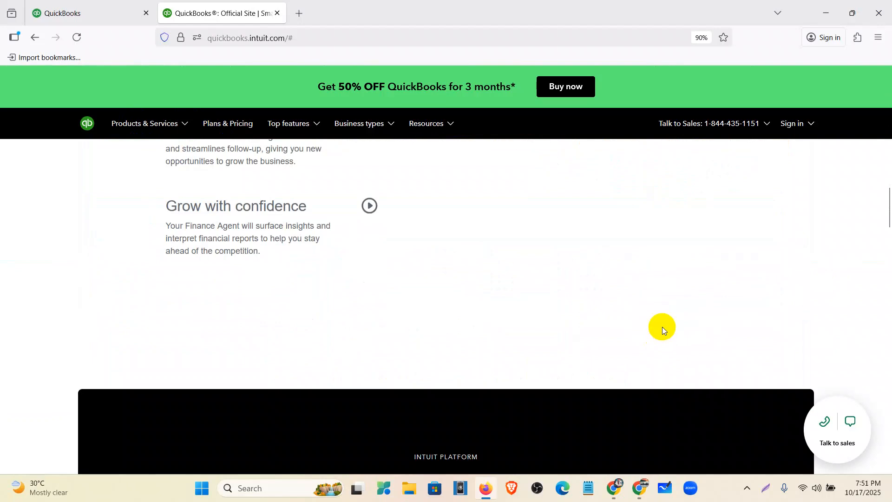
pyautogui.scroll(-5, 662, 327)
pyautogui.scroll(-3, 662, 325)
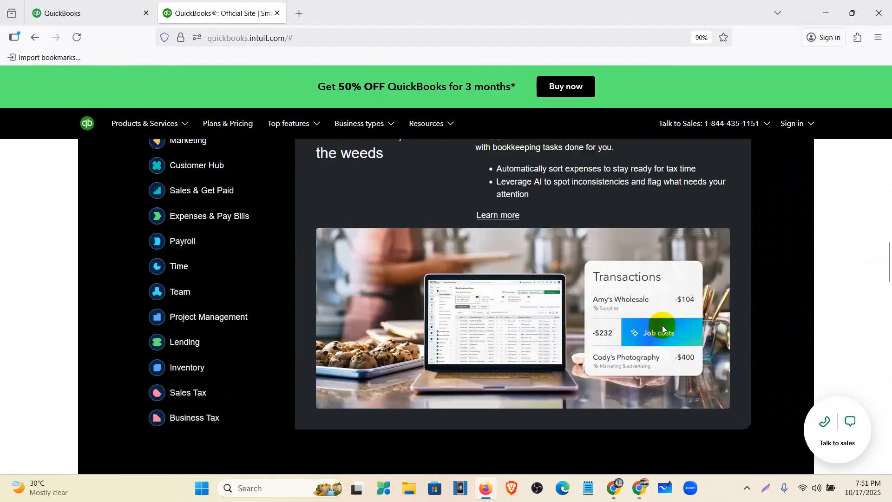
pyautogui.scroll(15, 663, 325)
pyautogui.scroll(-8, 662, 325)
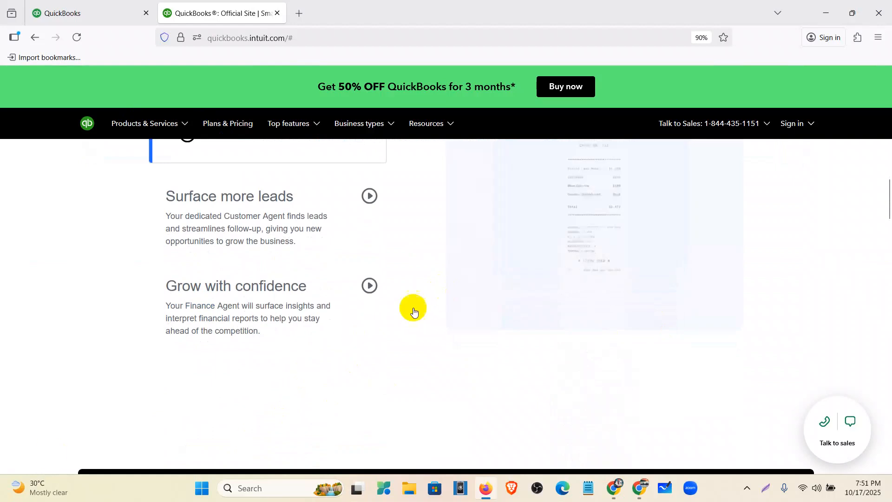
pyautogui.scroll(-5, 890, 195)
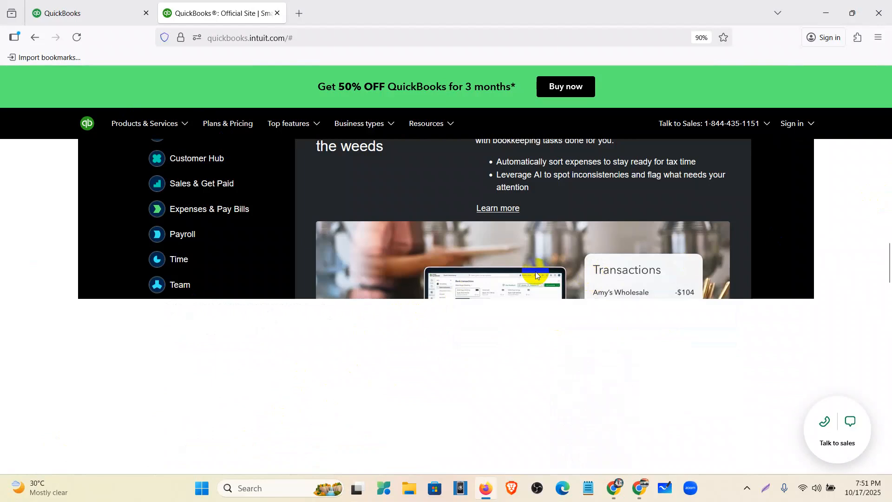
pyautogui.scroll(2, 590, 219)
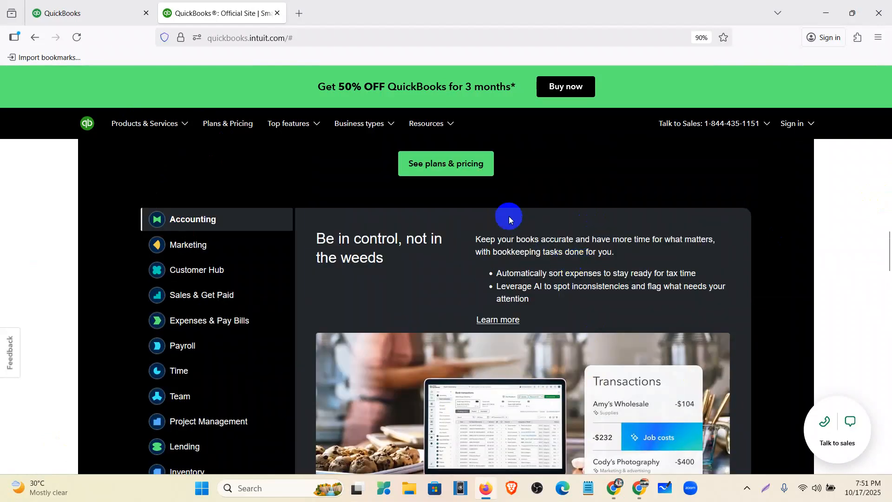
pyautogui.scroll(1, 509, 216)
pyautogui.click(443, 227)
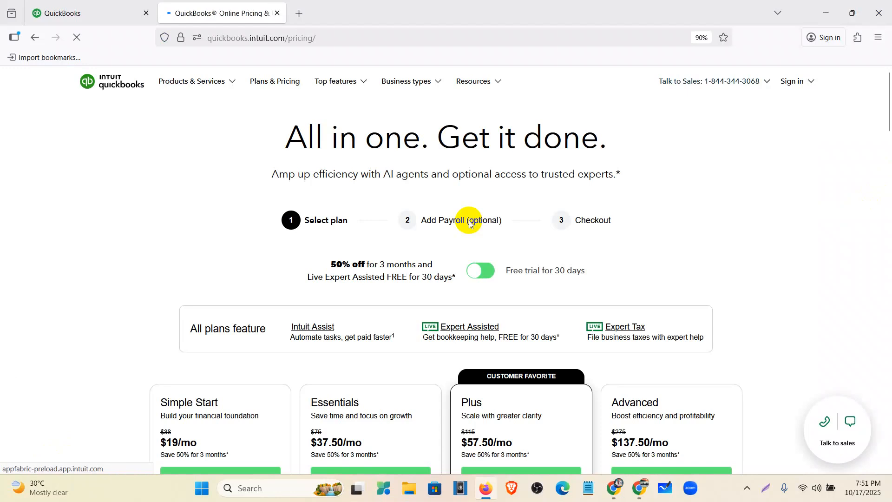
# - Review the prices and included features of the Simple Start, Essentials, Plus and Advanced plans on the US pricing page
pyautogui.scroll(-4, 470, 226)
pyautogui.click(407, 321)
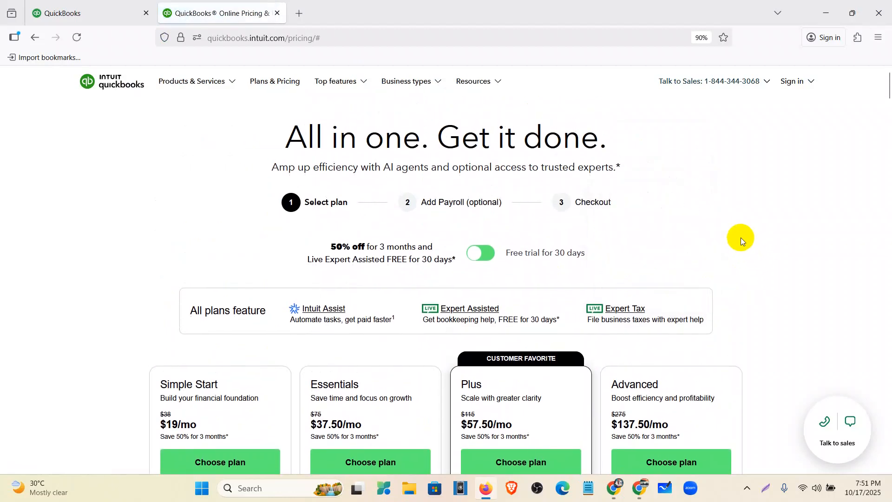
pyautogui.scroll(-5, 741, 238)
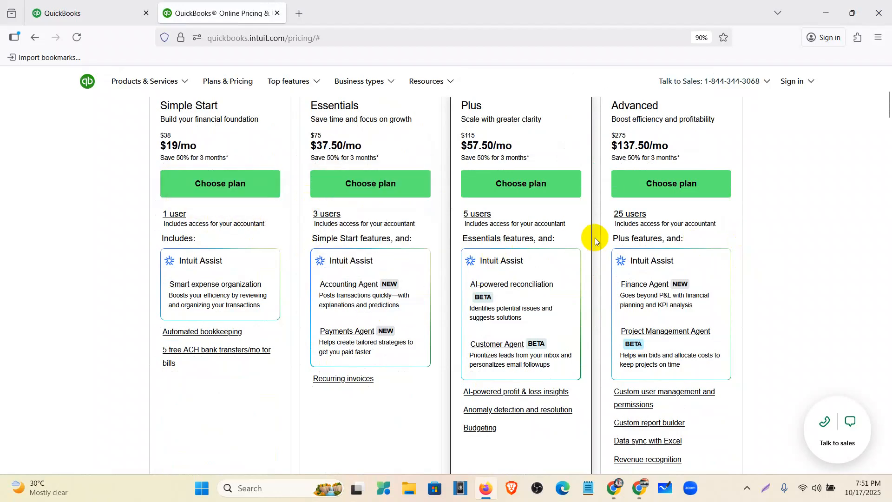
pyautogui.scroll(-1, 291, 292)
pyautogui.scroll(-3, 292, 292)
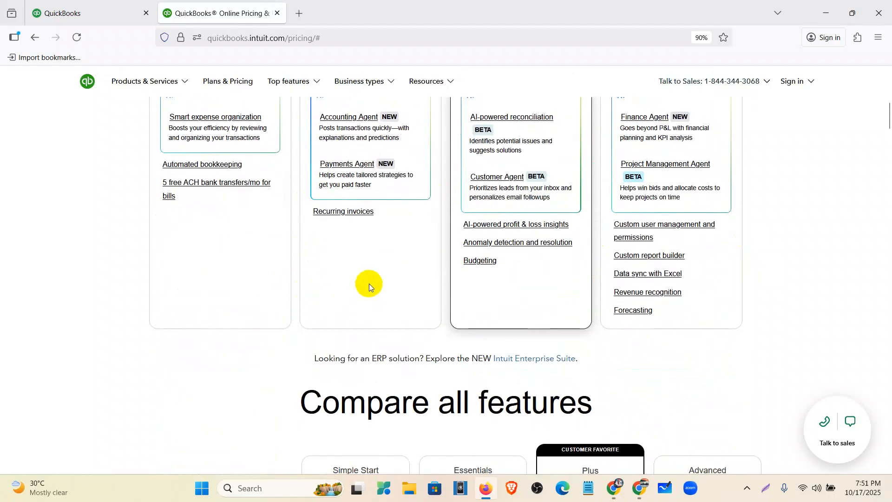
pyautogui.moveTo(629, 300)
pyautogui.scroll(12, 628, 300)
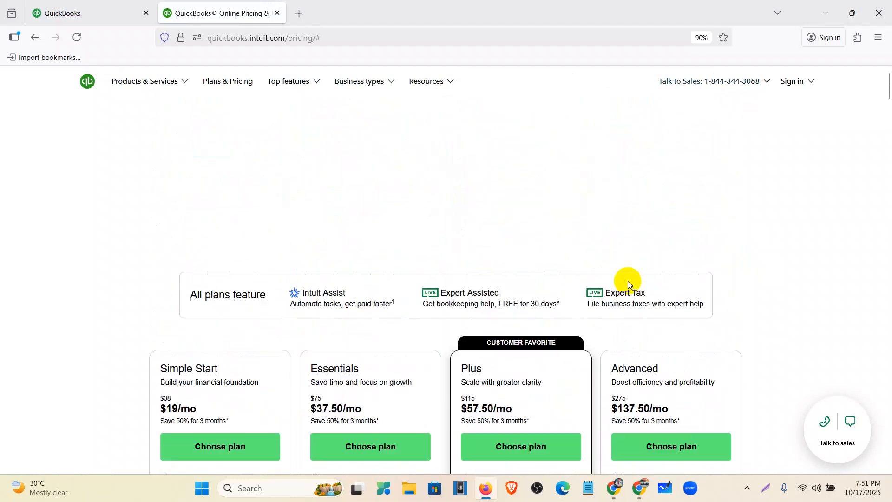
# - Close the US pricing page and open the QuickBooks Global online pricing page in a new tab
pyautogui.click(49, 44)
pyautogui.scroll(4, 447, 173)
pyautogui.click(299, 14)
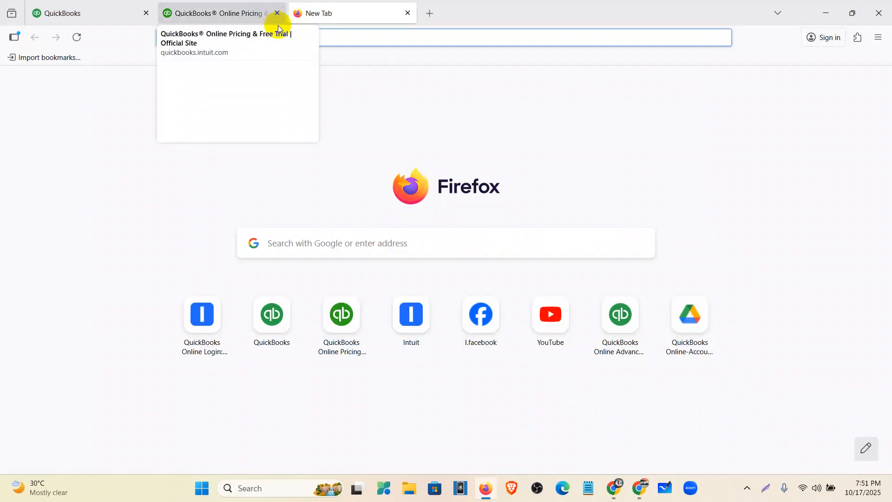
pyautogui.click(277, 13)
pyautogui.click(277, 39)
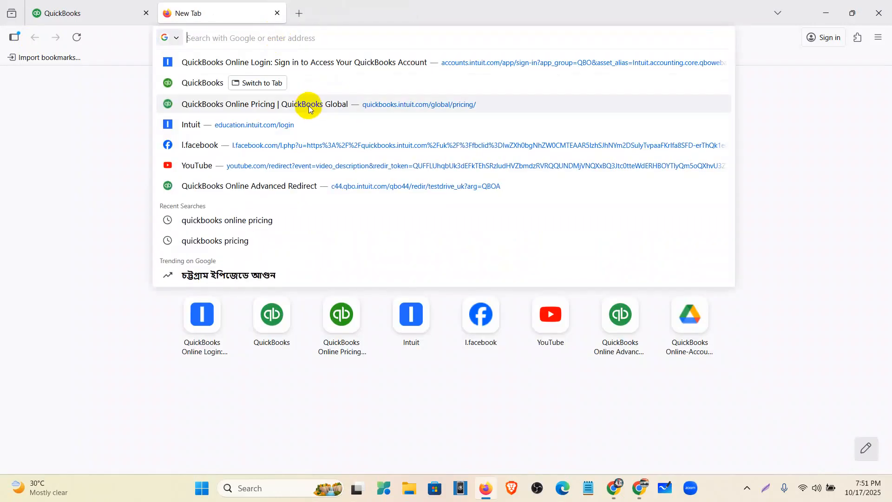
pyautogui.click(241, 104)
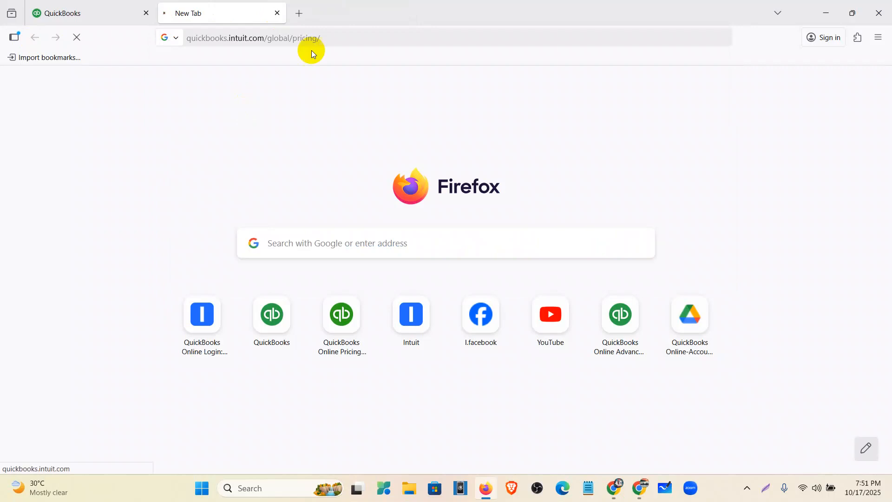
pyautogui.click(333, 37)
pyautogui.click(113, 60)
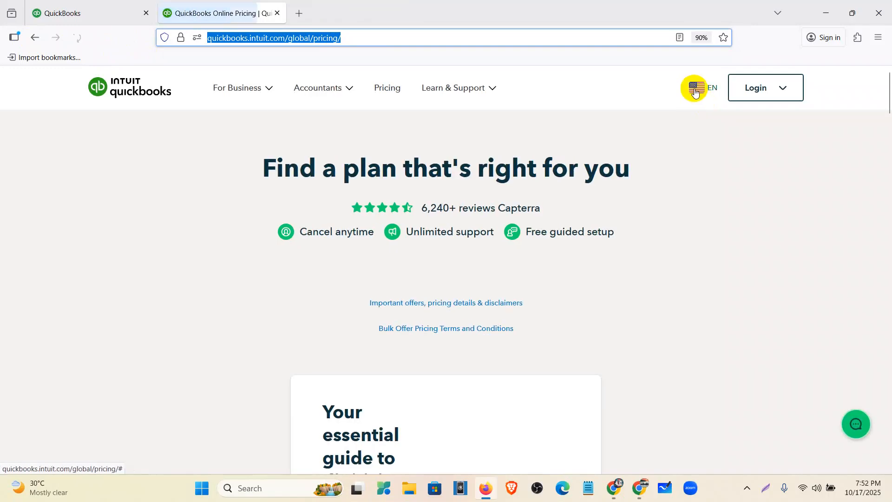
pyautogui.click(695, 89)
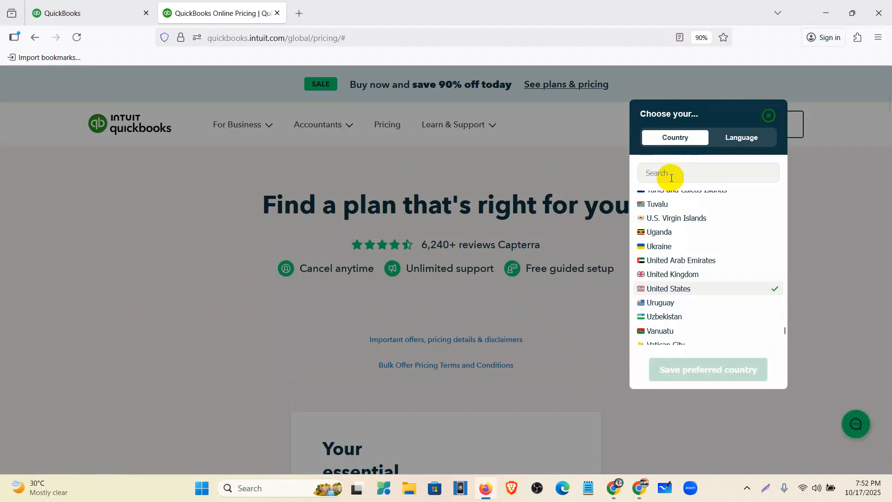
pyautogui.click(672, 275)
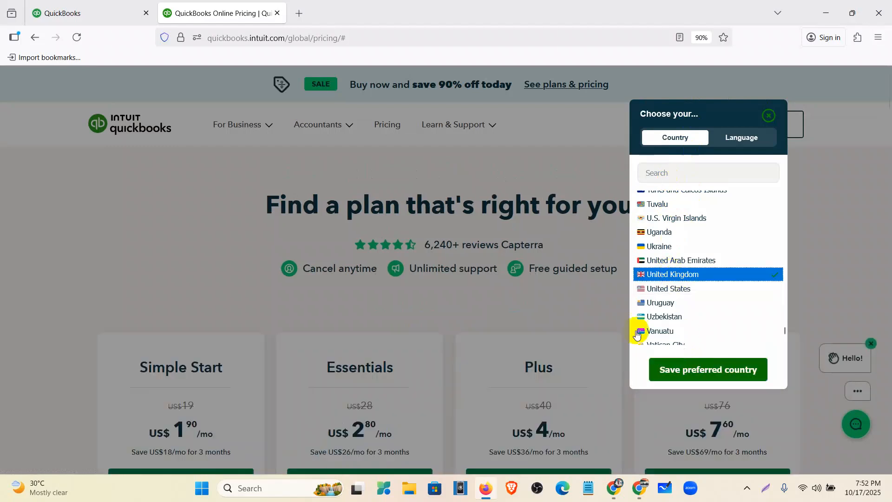
pyautogui.click(772, 116)
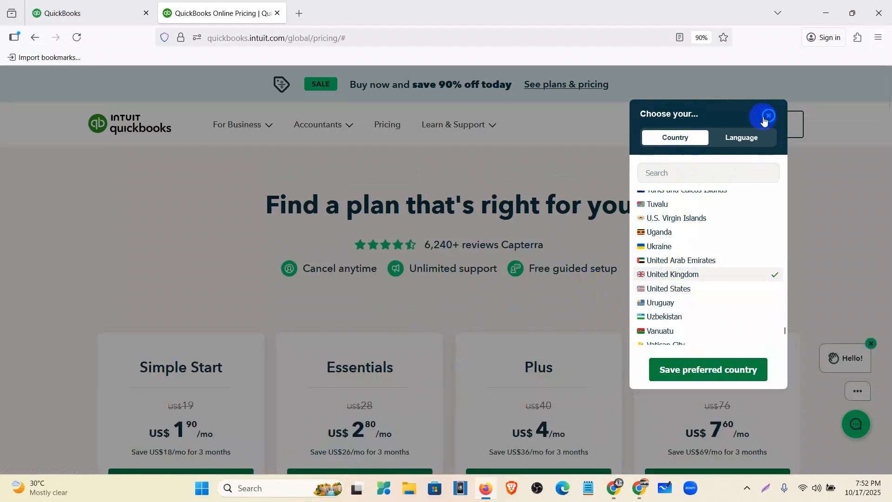
# - Compare the prices and features of the Simple Start, Essentials, Plus and Advanced plans on the global pricing page
pyautogui.scroll(-8, 506, 280)
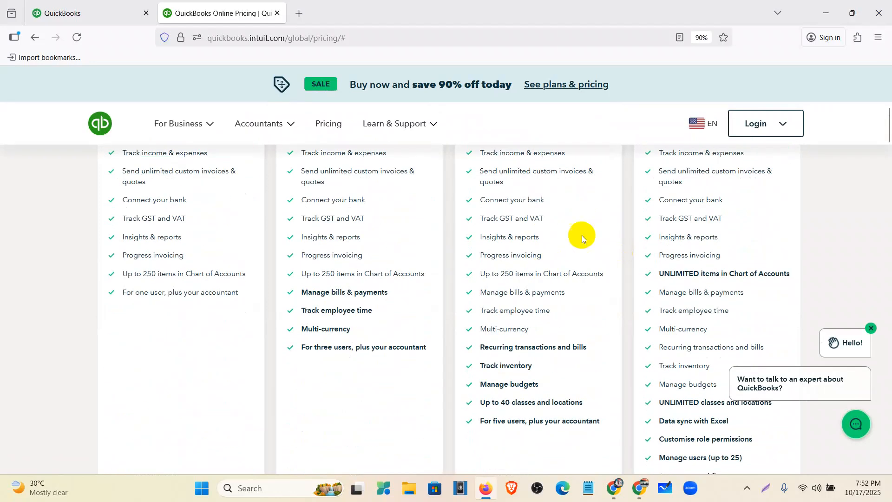
pyautogui.scroll(7, 583, 200)
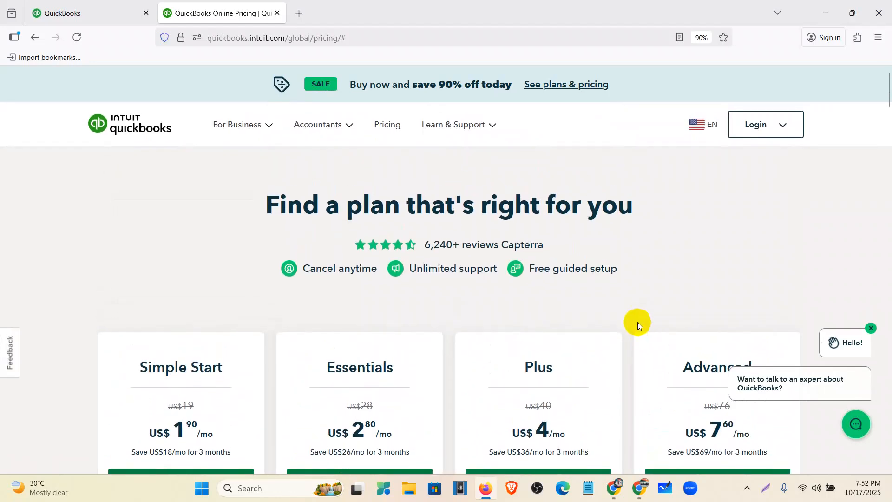
pyautogui.scroll(-3, 638, 324)
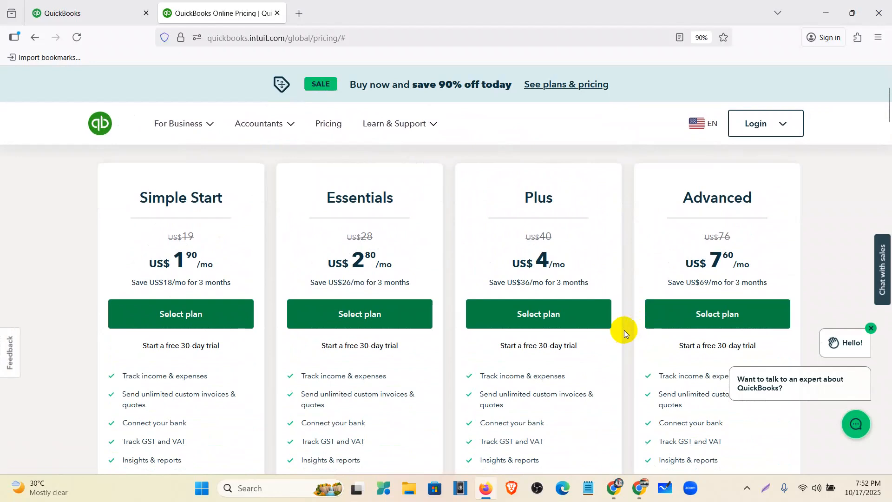
pyautogui.click(696, 133)
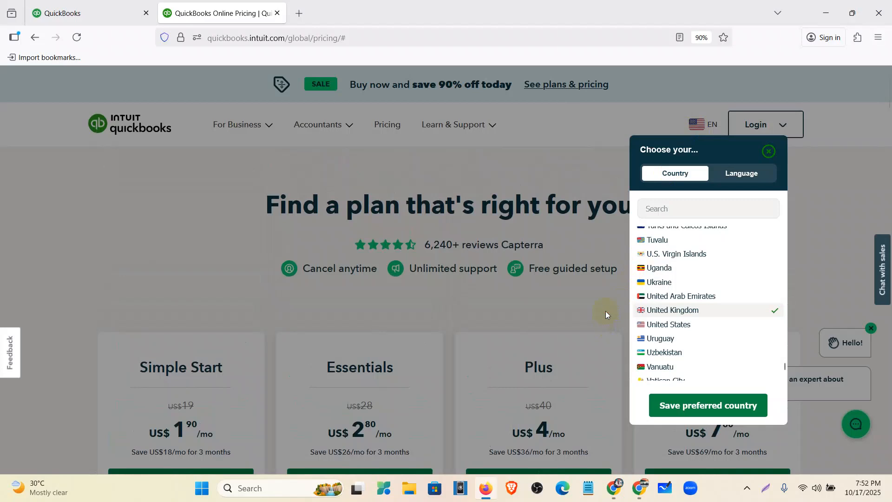
pyautogui.click(771, 150)
pyautogui.scroll(-5, 637, 247)
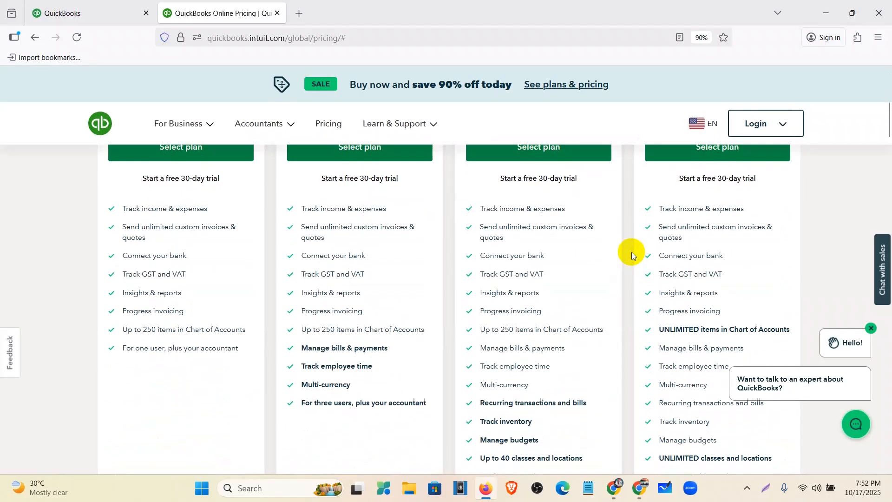
pyautogui.scroll(-2, 590, 242)
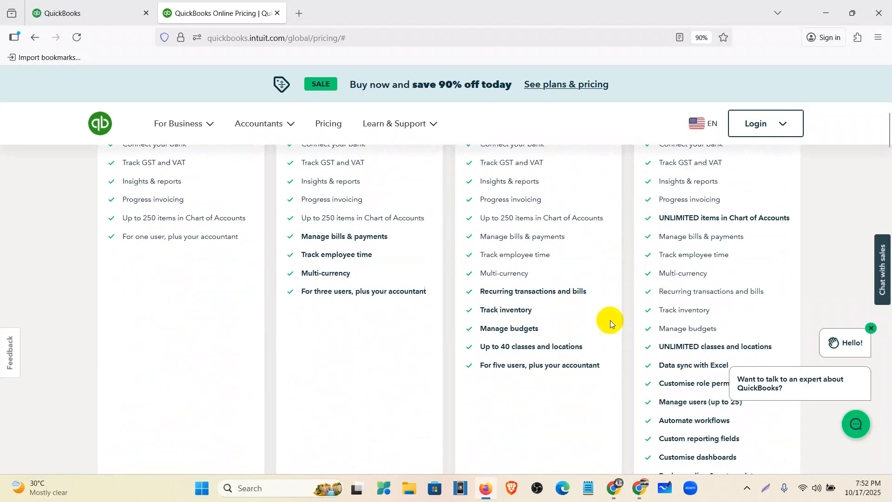
pyautogui.scroll(-3, 693, 269)
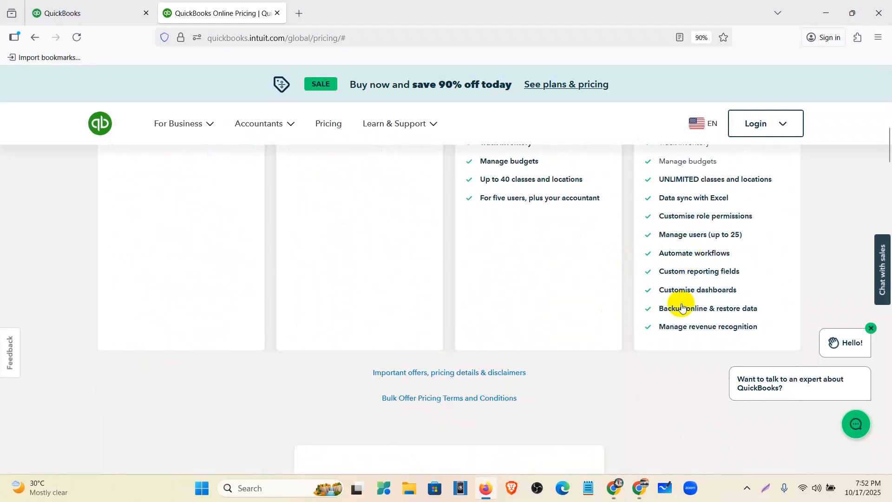
pyautogui.scroll(4, 680, 295)
pyautogui.scroll(3, 682, 304)
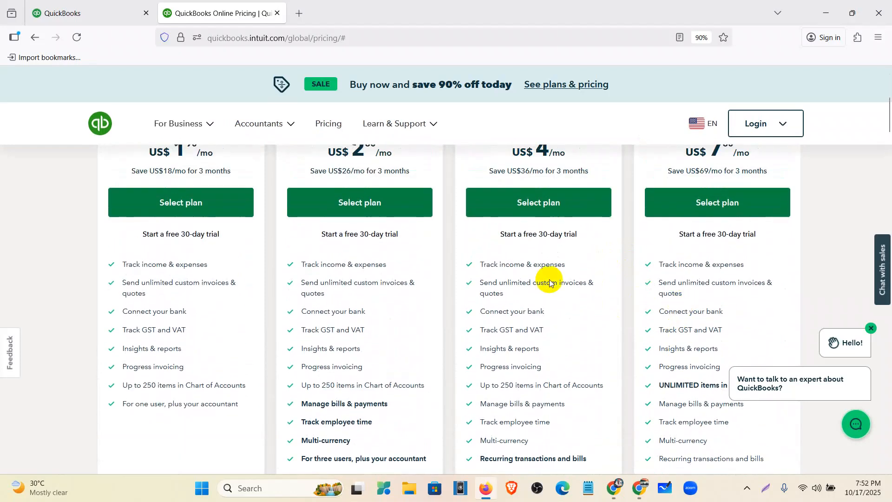
pyautogui.scroll(3, 604, 261)
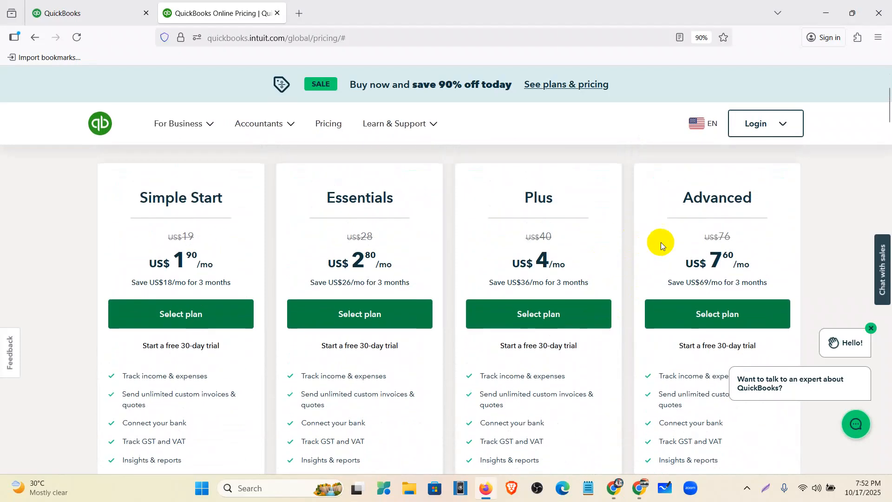
# - Return to the Allergan company in QuickBooks and open its subscriptions and billing page
pyautogui.click(85, 18)
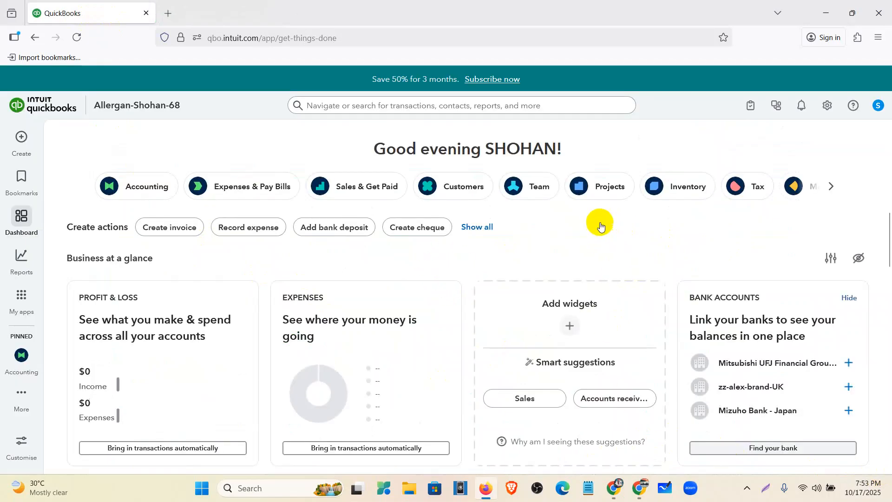
pyautogui.moveTo(485, 496)
pyautogui.click(598, 442)
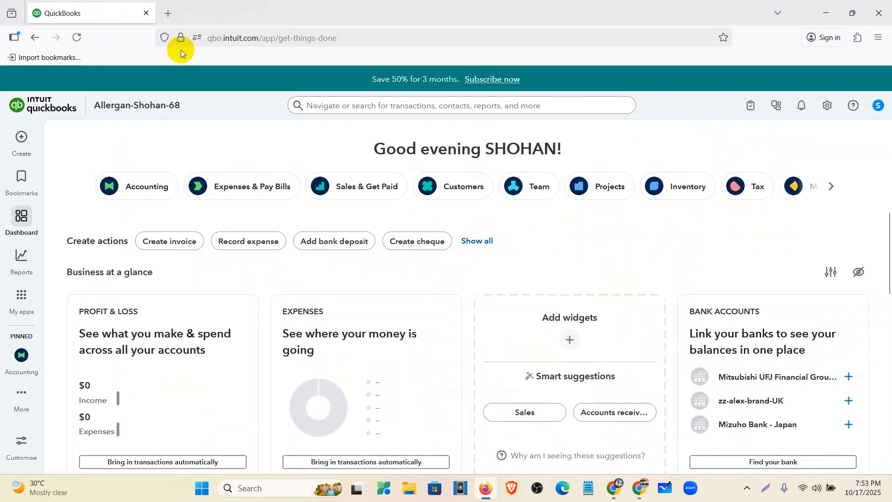
pyautogui.click(827, 109)
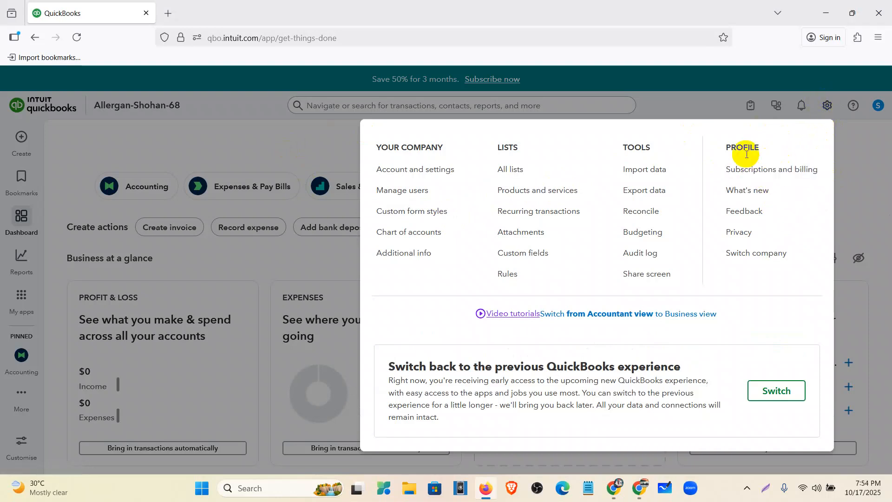
pyautogui.click(753, 175)
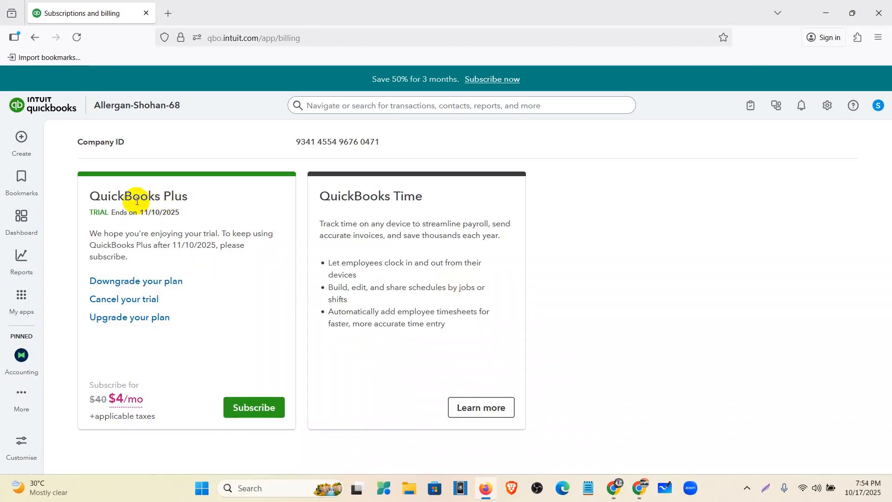
# - Open the upgrade options for the QuickBooks Plus subscription and compare the Plus and Advanced plans
pyautogui.moveTo(160, 194); pyautogui.dragTo(187, 196)
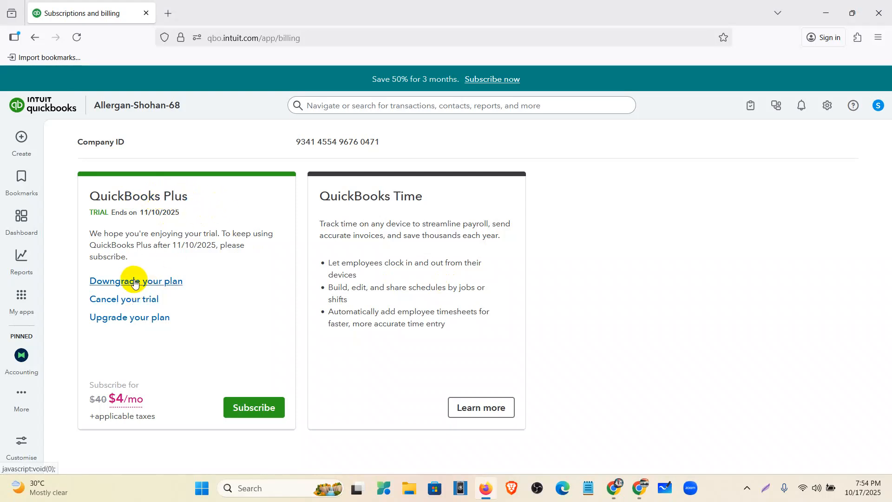
pyautogui.click(123, 320)
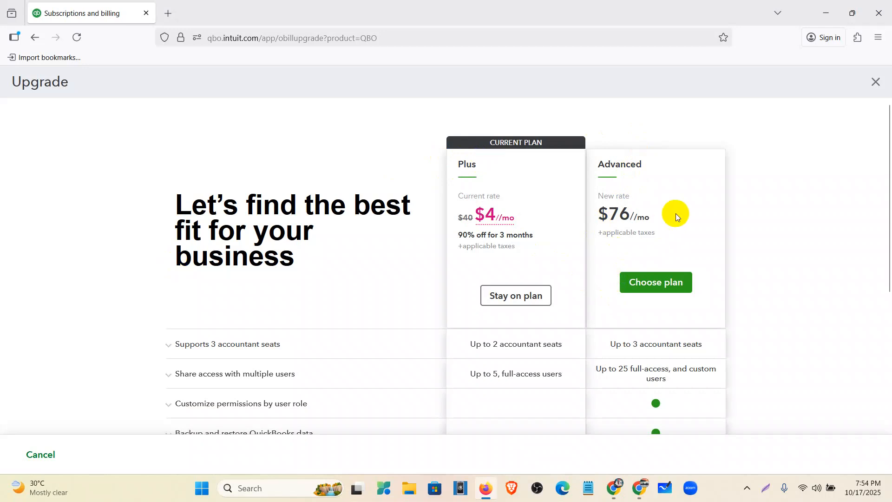
pyautogui.scroll(-2, 598, 244)
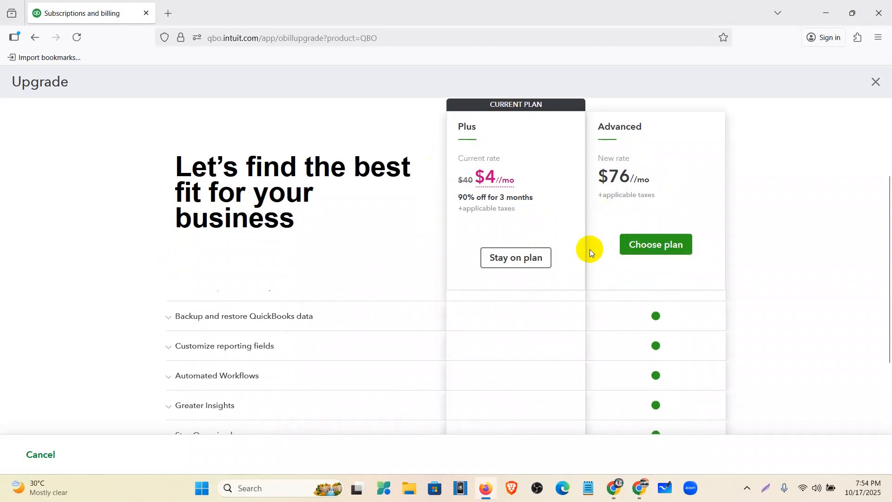
# - Review the Plus and Advanced feature comparison and upgrade the company's subscription to the Advanced plan
pyautogui.scroll(1, 563, 239)
pyautogui.scroll(-2, 562, 238)
pyautogui.scroll(2, 369, 355)
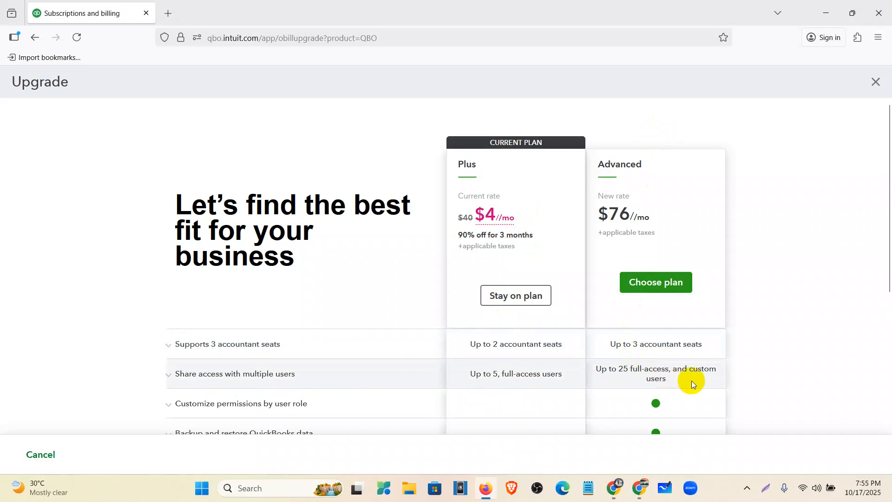
pyautogui.scroll(-3, 692, 380)
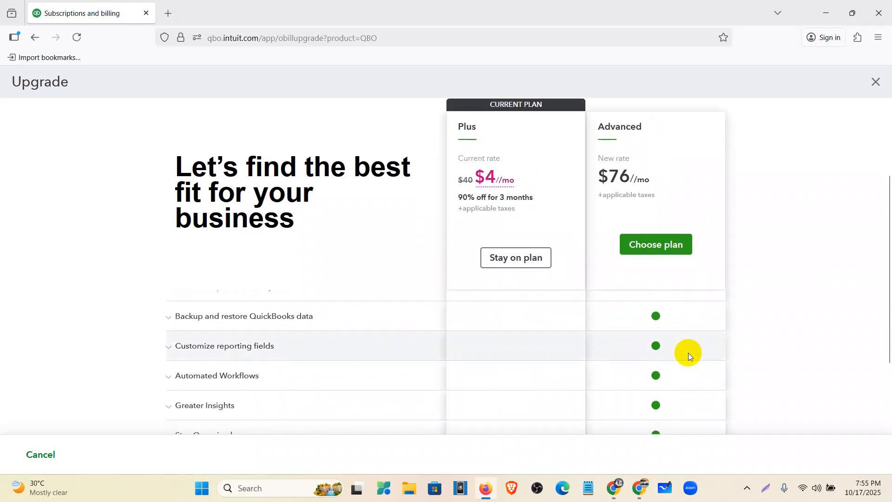
pyautogui.scroll(-2, 659, 314)
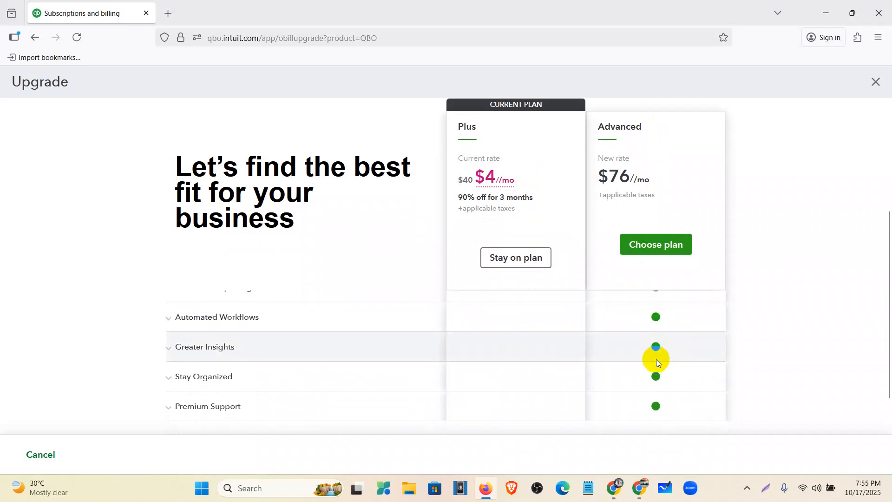
pyautogui.scroll(-2, 658, 356)
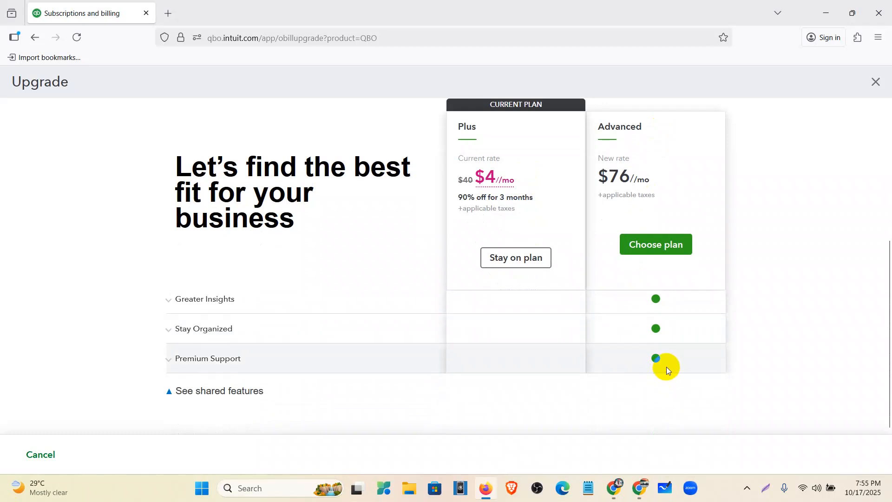
pyautogui.scroll(1, 666, 362)
pyautogui.click(655, 283)
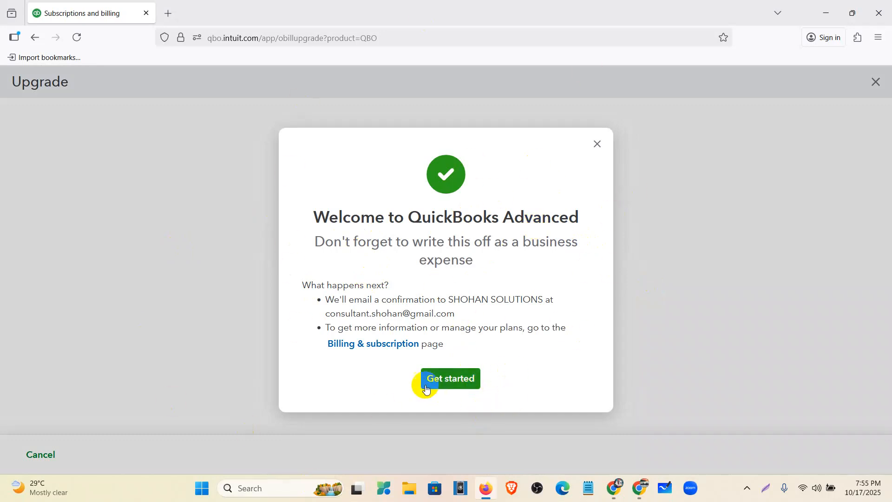
pyautogui.click(431, 381)
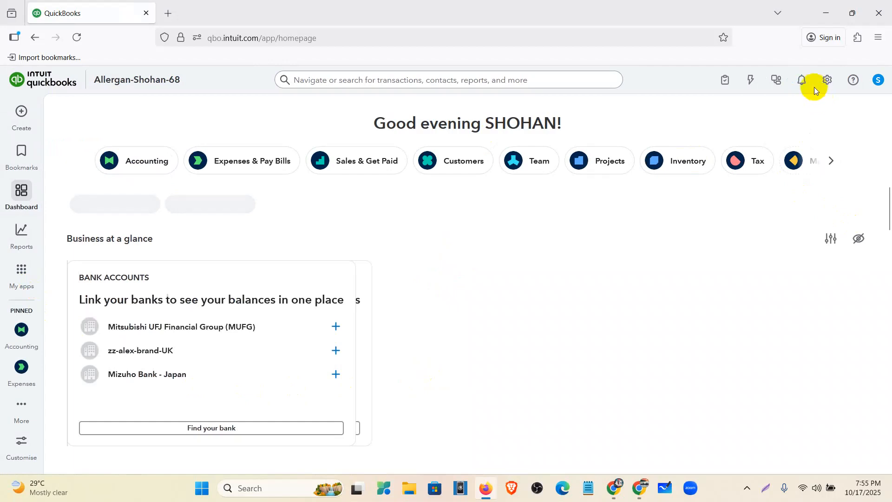
# - Return to the subscriptions and billing page and open the downgrade options for the QuickBooks Advanced subscription
pyautogui.click(826, 86)
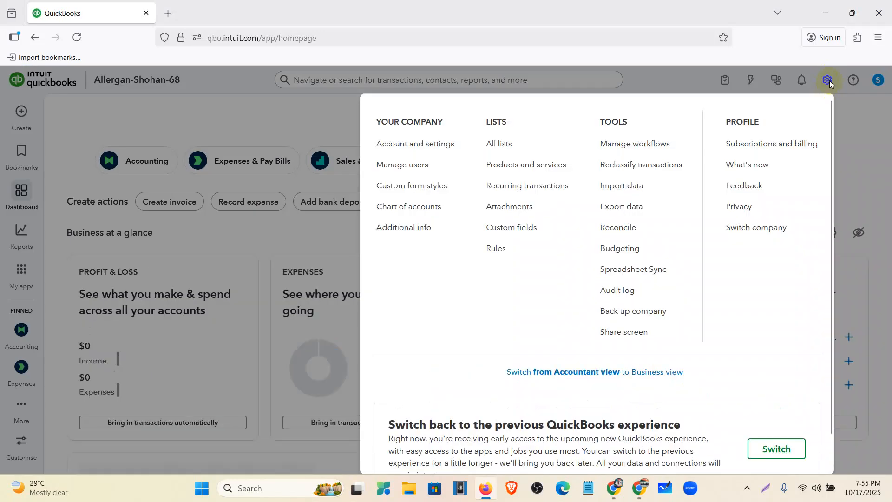
pyautogui.click(801, 145)
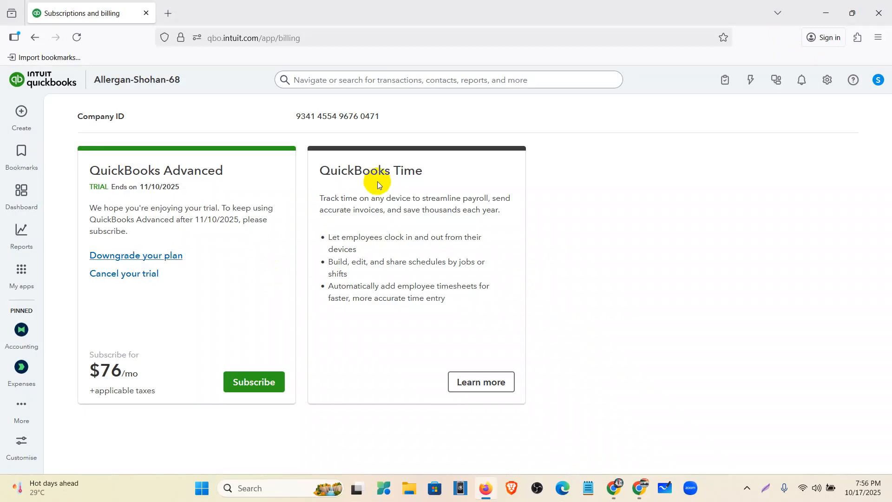
pyautogui.moveTo(106, 171); pyautogui.dragTo(223, 177)
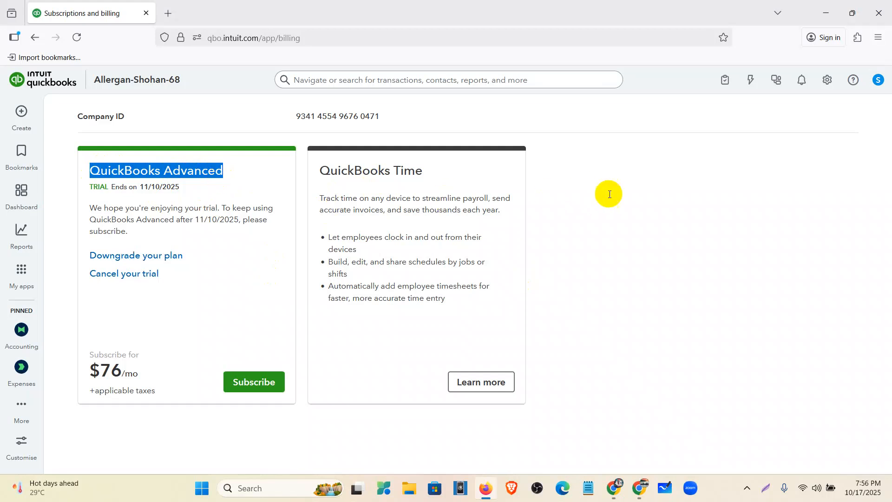
pyautogui.click(130, 265)
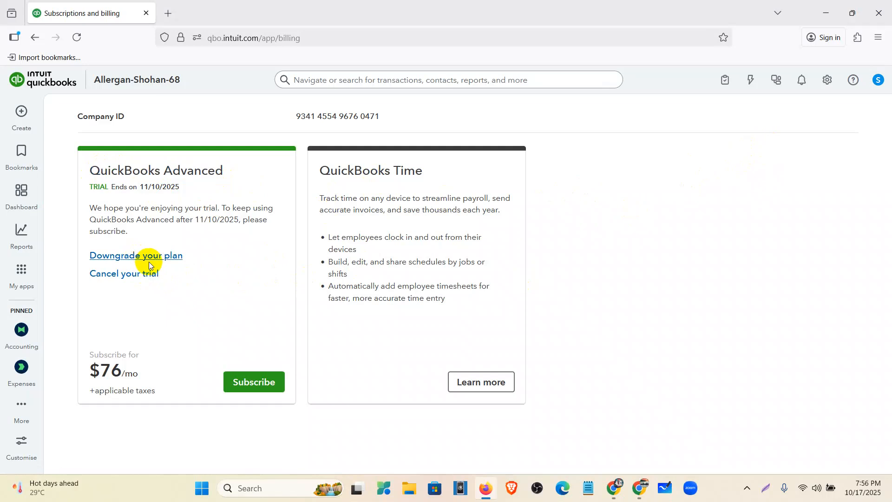
pyautogui.click(149, 257)
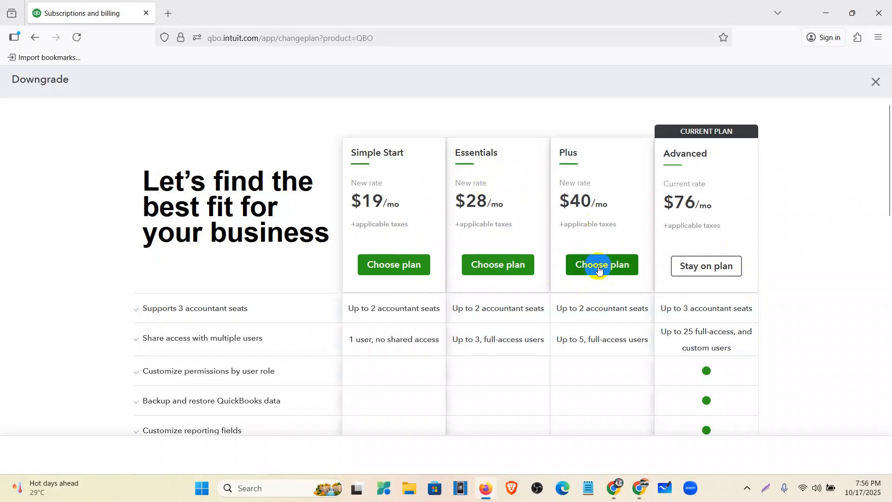
# - Downgrade the subscription to the Plus plan, reviewing the Advanced features that go away before confirming the change
pyautogui.click(604, 264)
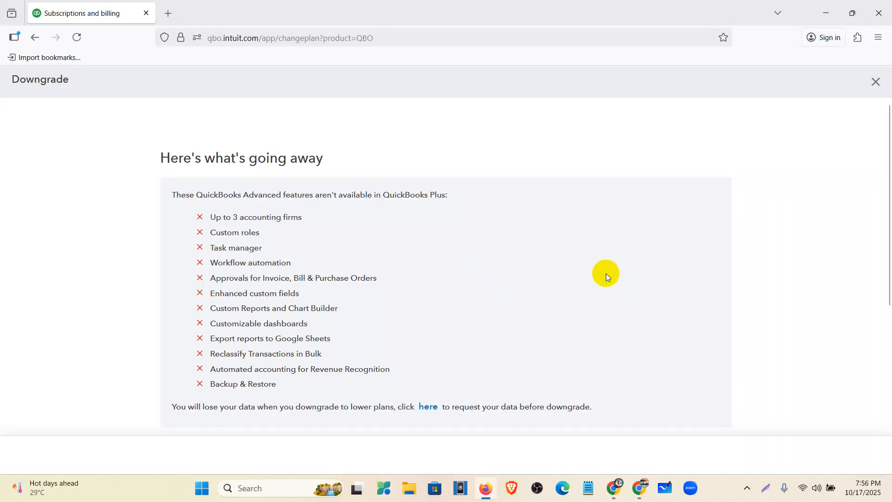
pyautogui.moveTo(206, 211); pyautogui.dragTo(309, 394)
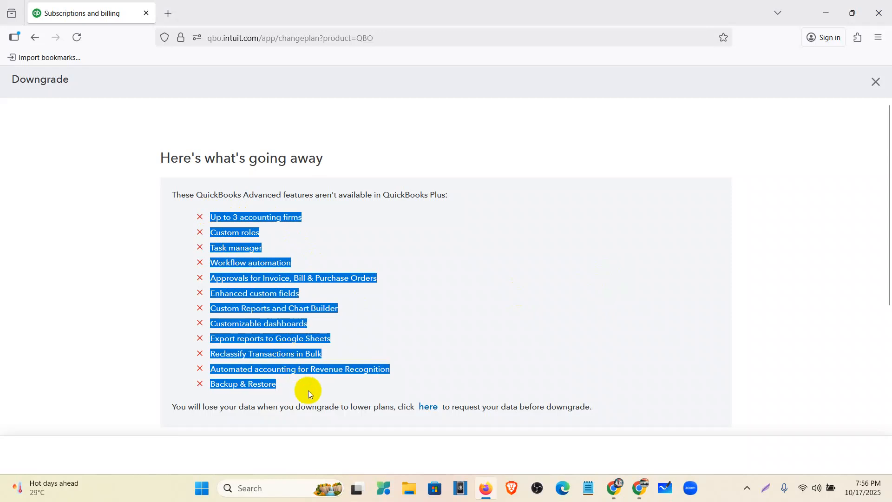
pyautogui.scroll(-4, 308, 391)
pyautogui.click(263, 379)
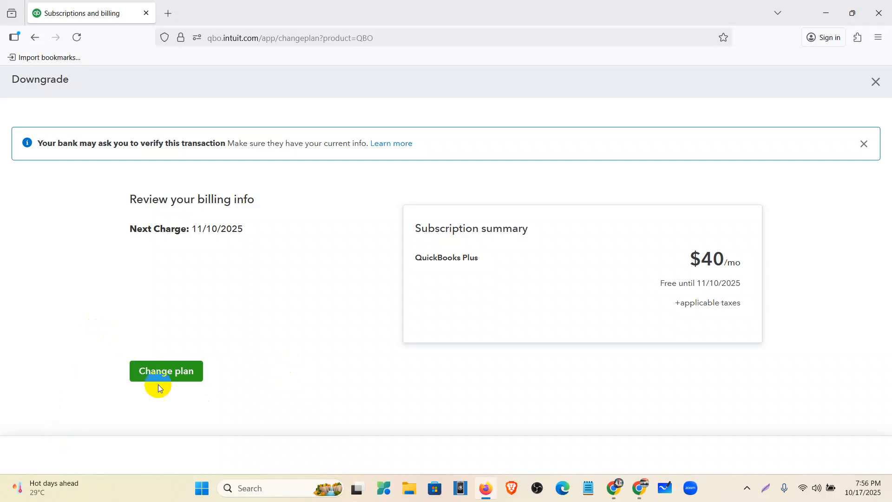
pyautogui.click(171, 378)
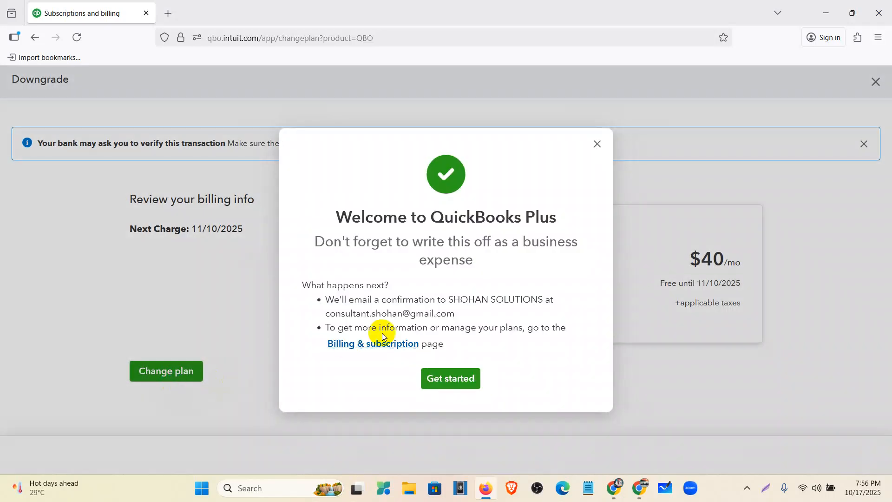
pyautogui.click(444, 378)
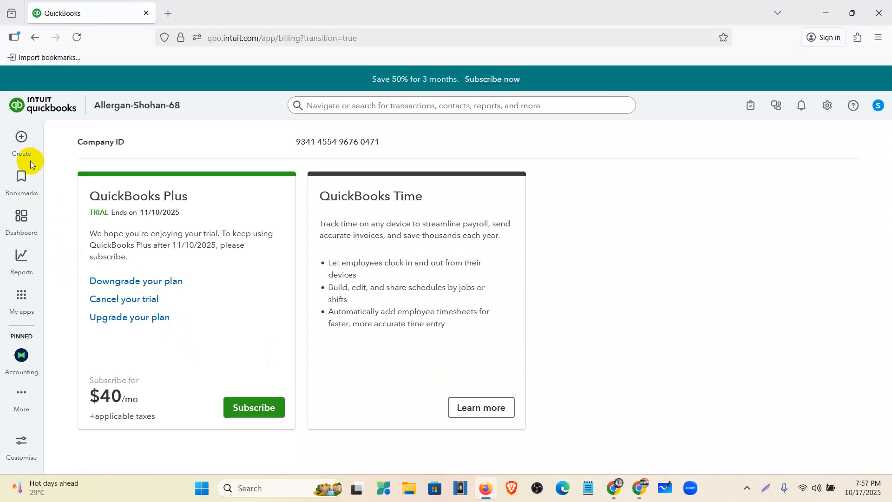
# - Open the company's custom form styles and start a new invoice style
pyautogui.click(25, 219)
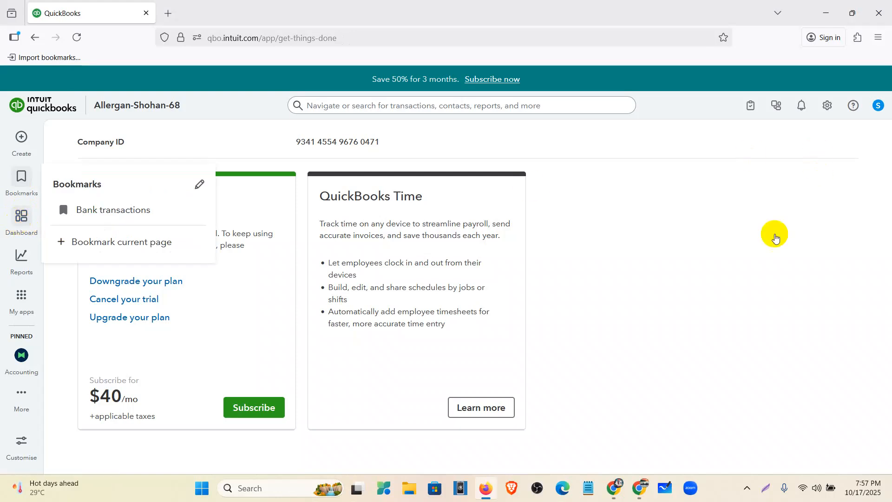
pyautogui.click(827, 108)
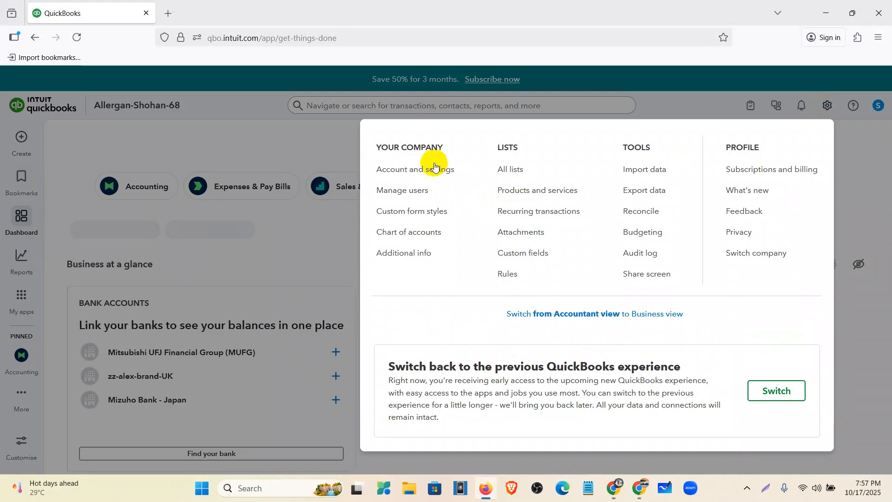
pyautogui.click(438, 216)
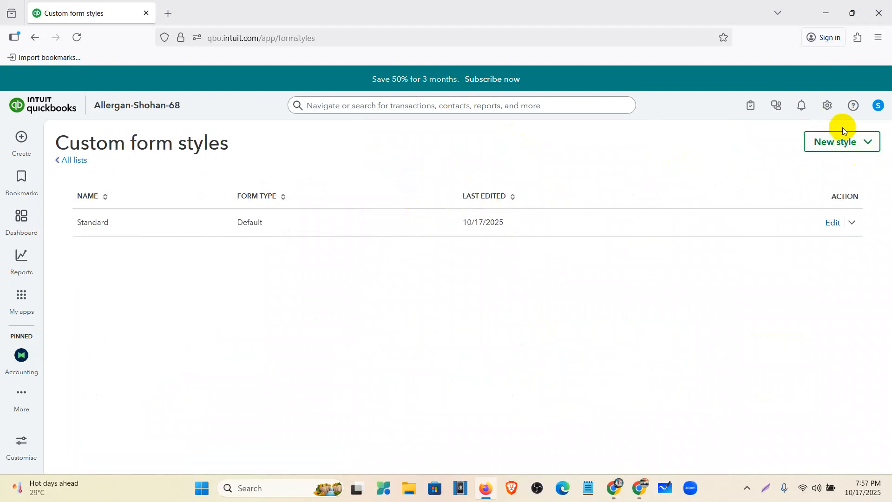
pyautogui.click(874, 144)
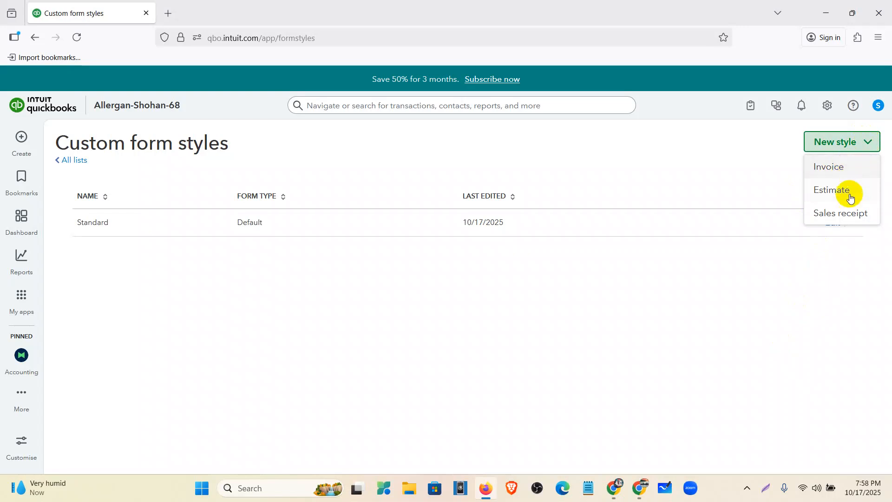
pyautogui.click(848, 174)
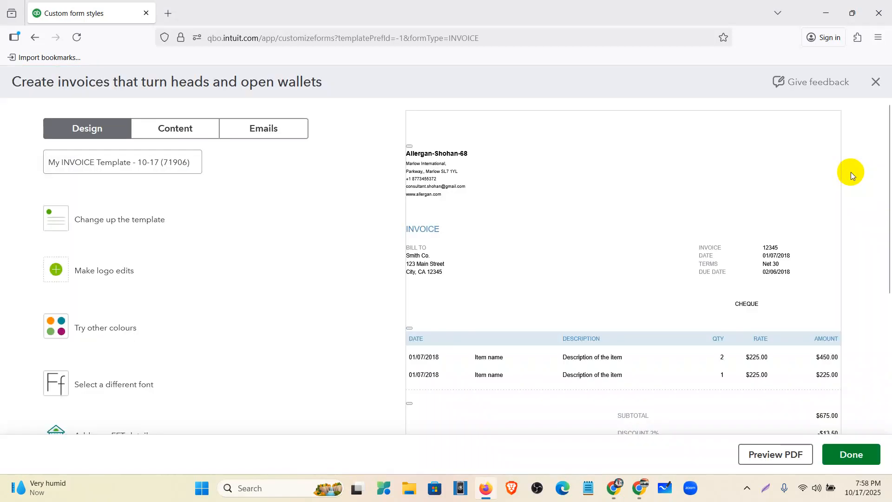
# - Look over the new invoice layout and shorten the template's name to "My INVOICE Template"
pyautogui.scroll(-2, 587, 190)
pyautogui.scroll(2, 621, 255)
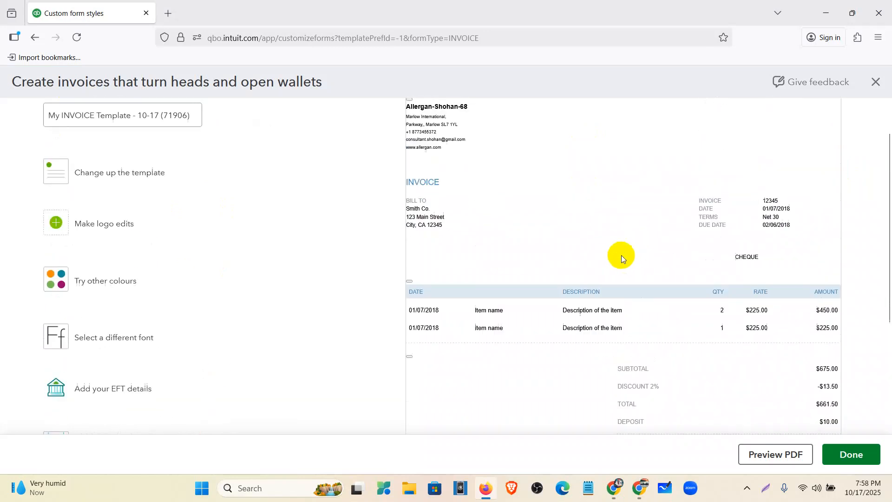
pyautogui.scroll(-3, 575, 176)
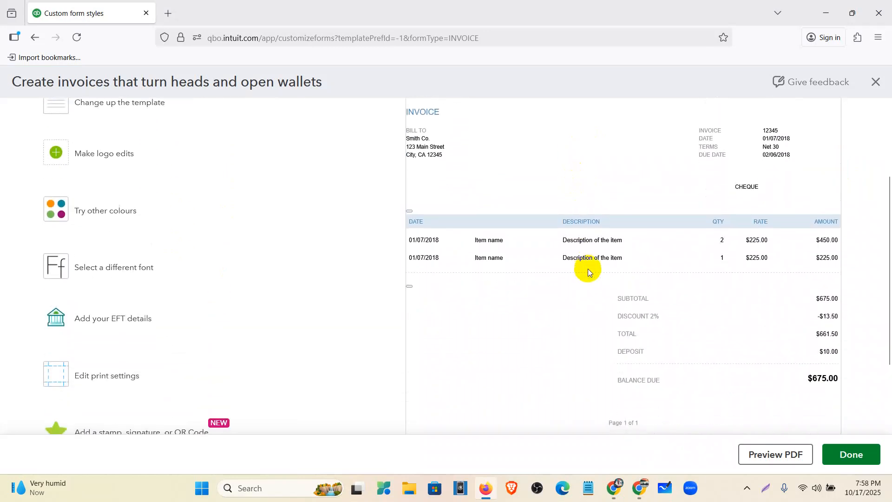
pyautogui.scroll(2, 590, 267)
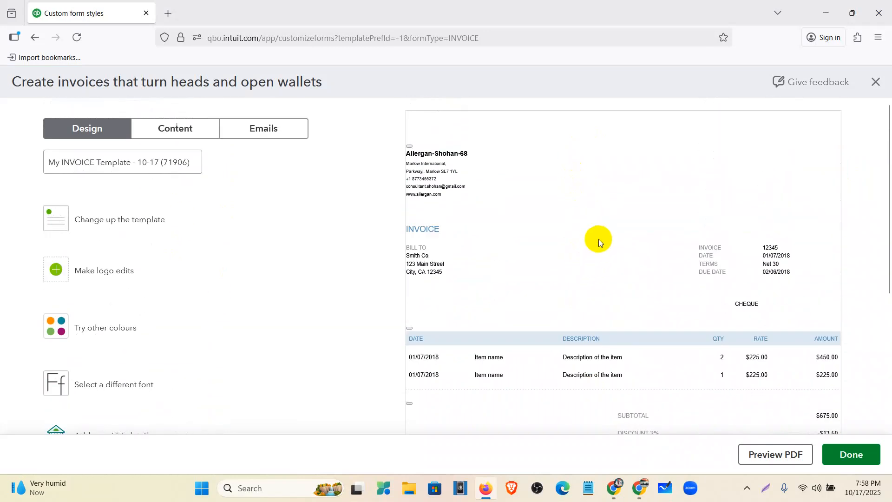
pyautogui.hotkey('ctrl', '-')
pyautogui.hotkey('ctrl', '+')
pyautogui.click(75, 159)
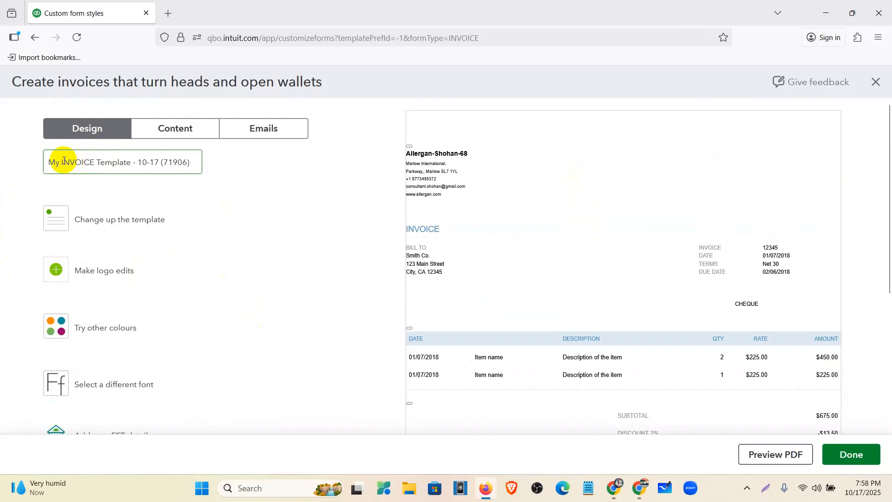
pyautogui.moveTo(64, 161); pyautogui.dragTo(215, 172)
pyautogui.press('BackSpace')
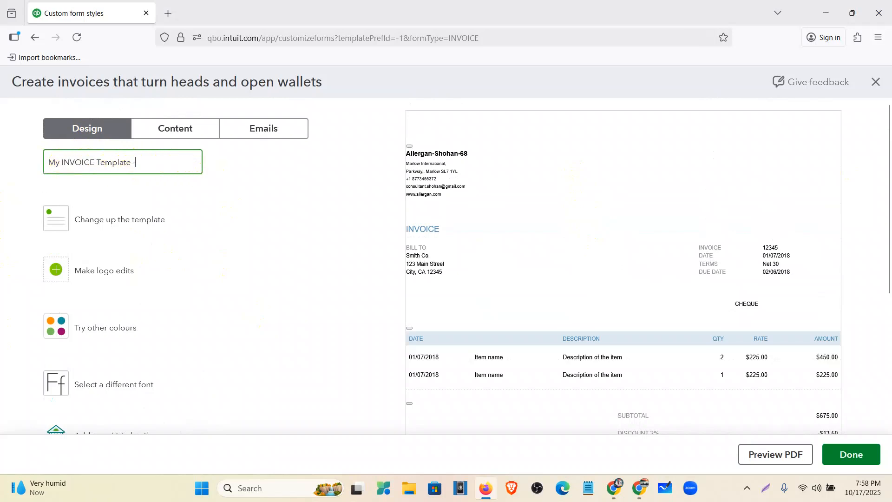
# - Try the Airy classic, Modern, Fresh, Bold and Friendly designs on the invoice and apply the Bold template
pyautogui.click(95, 219)
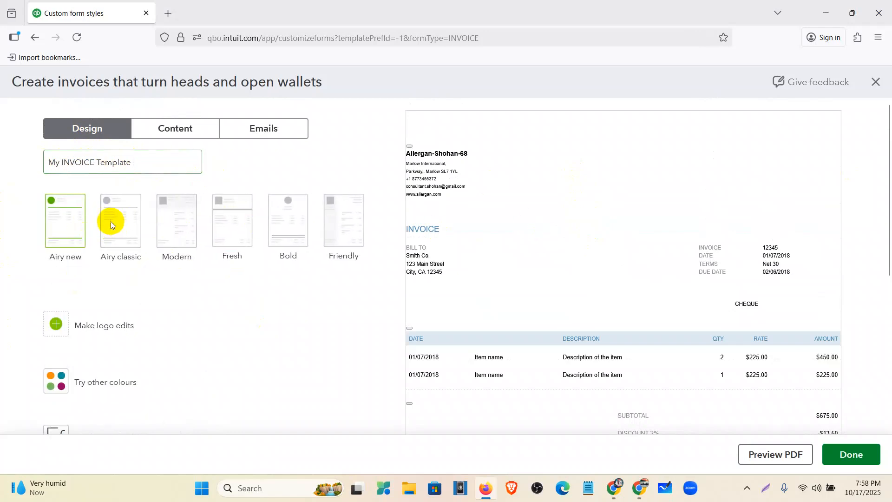
pyautogui.click(118, 239)
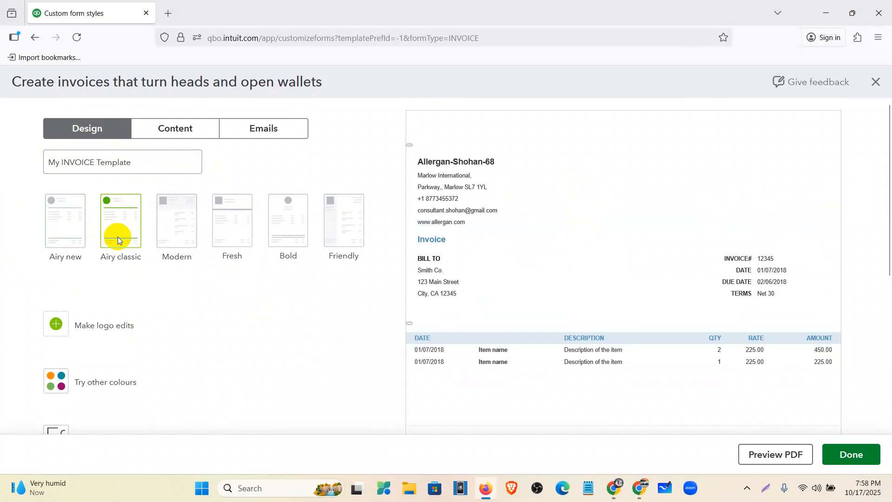
pyautogui.click(170, 241)
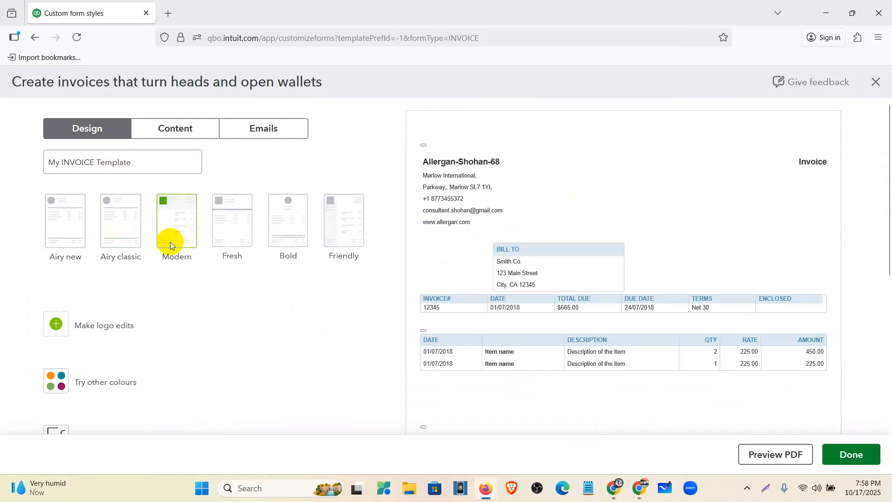
pyautogui.click(220, 239)
pyautogui.click(284, 236)
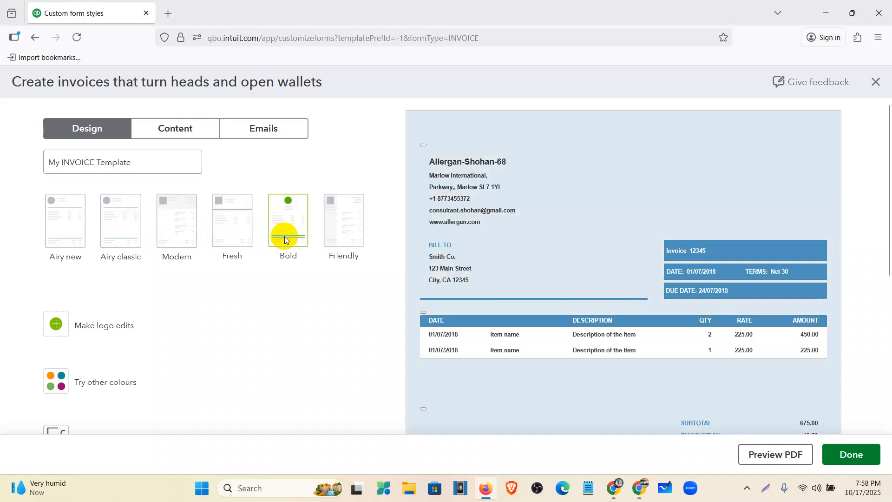
pyautogui.click(348, 232)
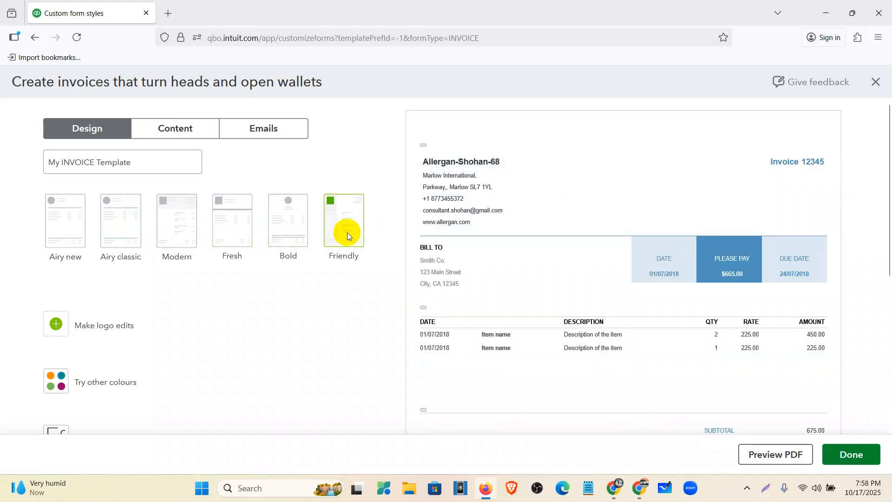
pyautogui.click(286, 220)
# - Show the Allergan logo on the invoice and set its size to medium
pyautogui.scroll(-3, 286, 219)
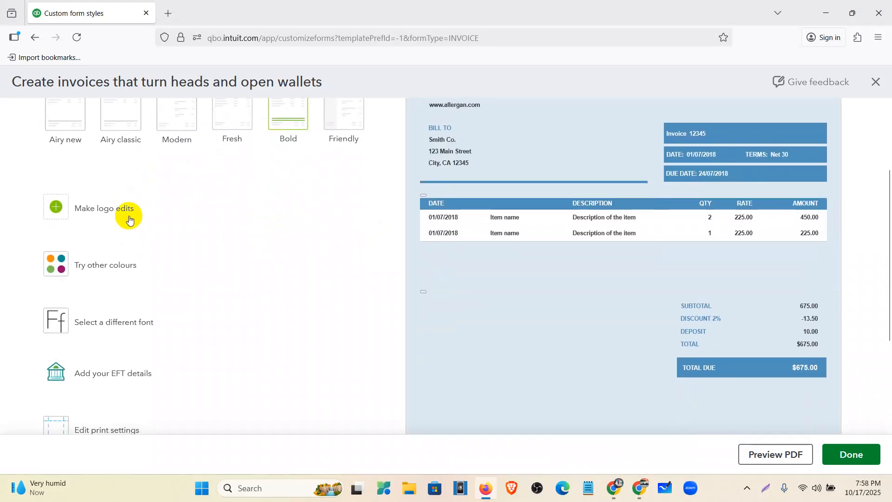
pyautogui.click(116, 210)
pyautogui.scroll(3, 398, 239)
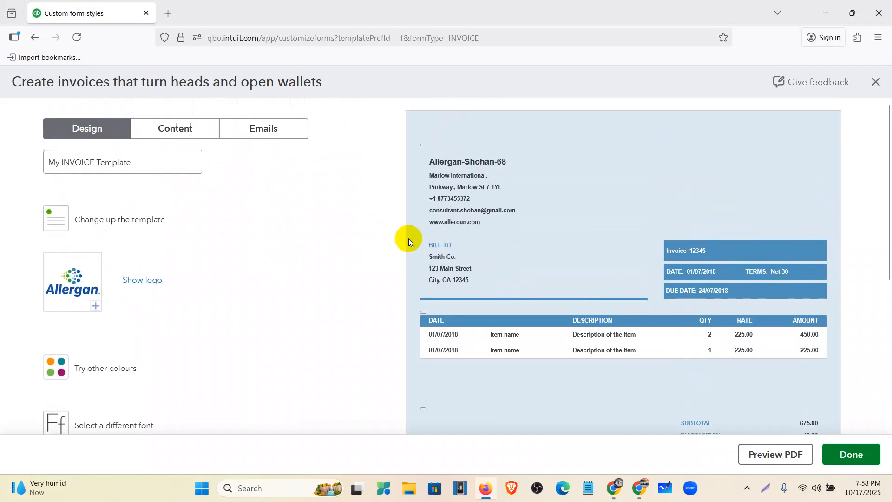
pyautogui.click(141, 280)
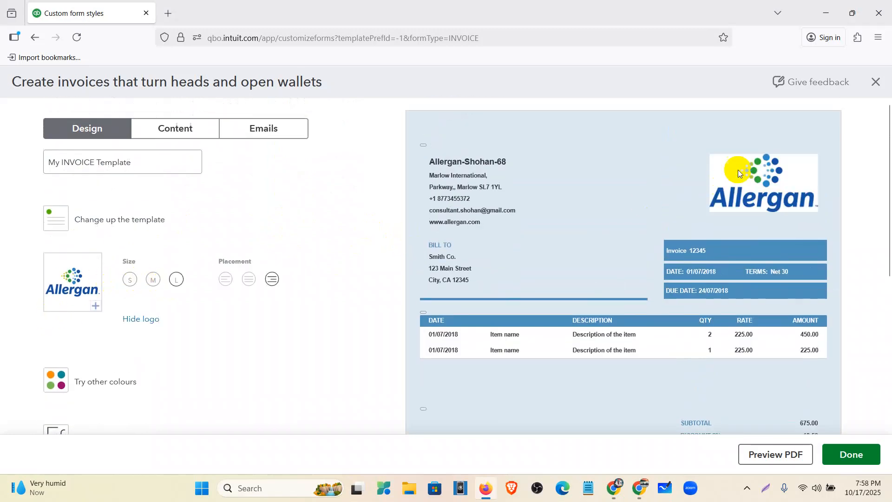
pyautogui.click(154, 282)
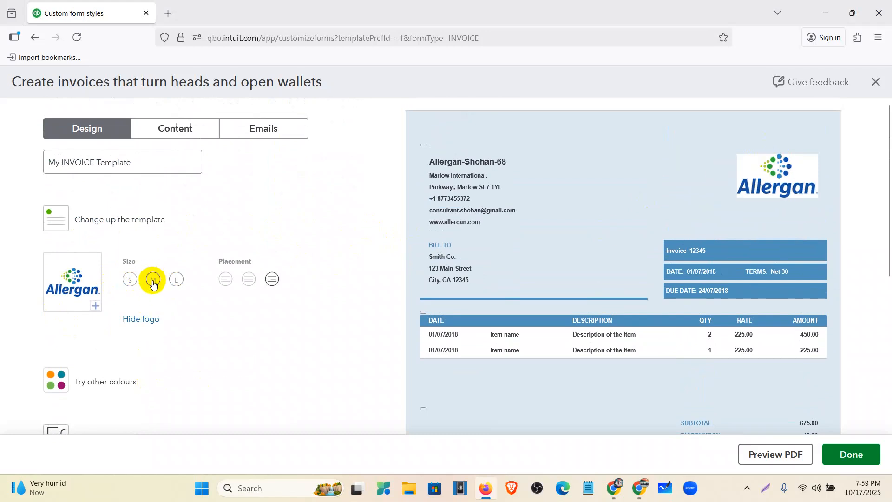
# - Try the small size and other placements for the Allergan logo, and settle on a large, right-aligned logo
pyautogui.click(130, 284)
pyautogui.click(175, 281)
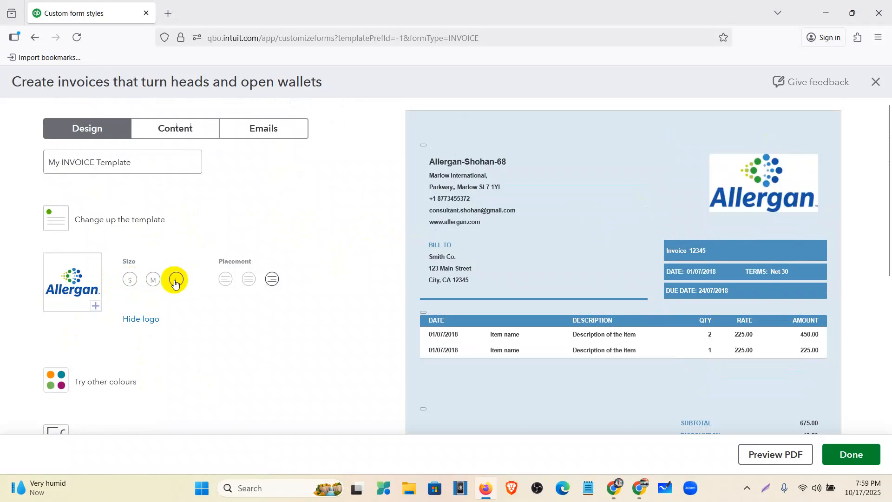
pyautogui.click(249, 280)
pyautogui.click(226, 281)
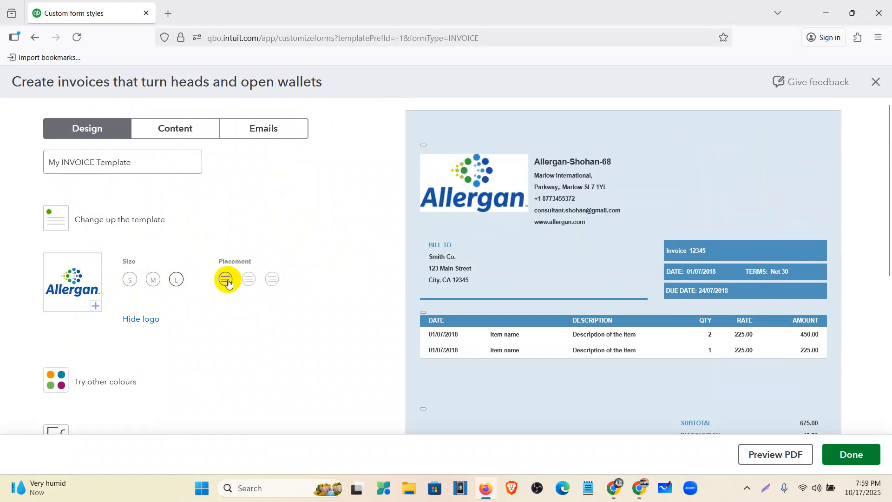
pyautogui.click(272, 282)
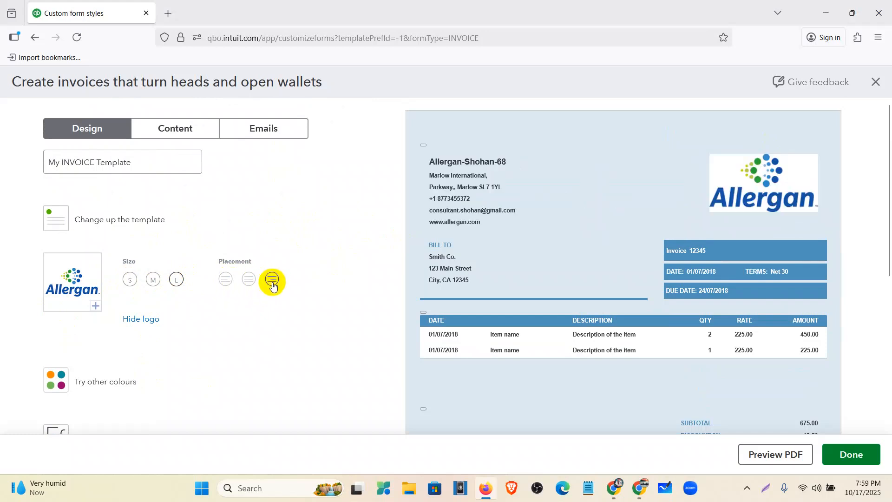
# - Try several accent colours on the invoice, including #96bc2d, #004254 and #542852, and apply dark blue #202e5a
pyautogui.scroll(-1, 220, 323)
pyautogui.click(106, 326)
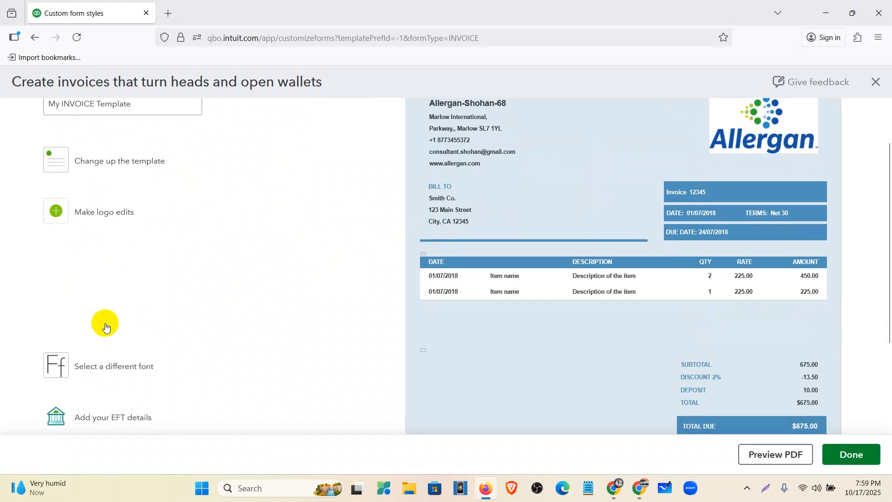
pyautogui.scroll(1, 537, 237)
pyautogui.scroll(-1, 526, 213)
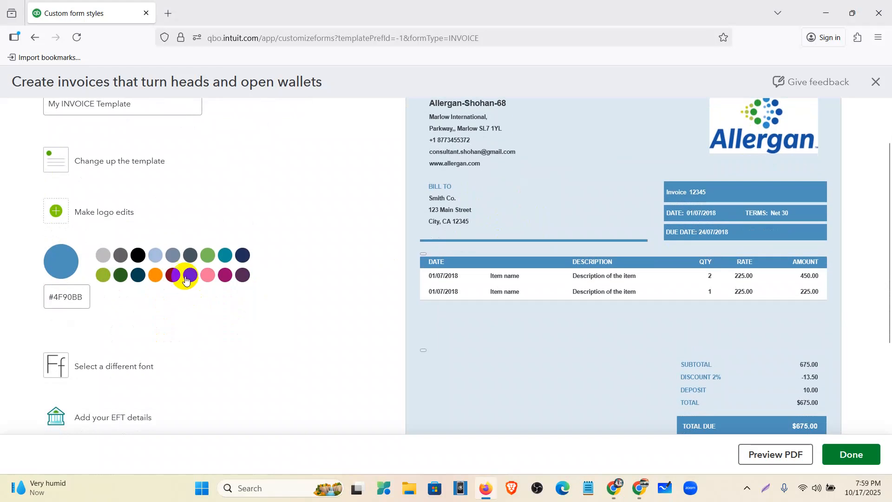
pyautogui.click(103, 275)
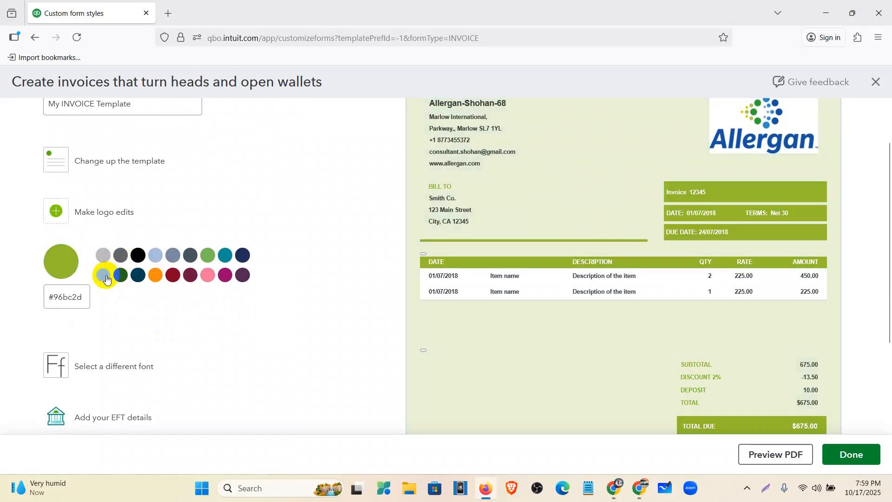
pyautogui.click(138, 277)
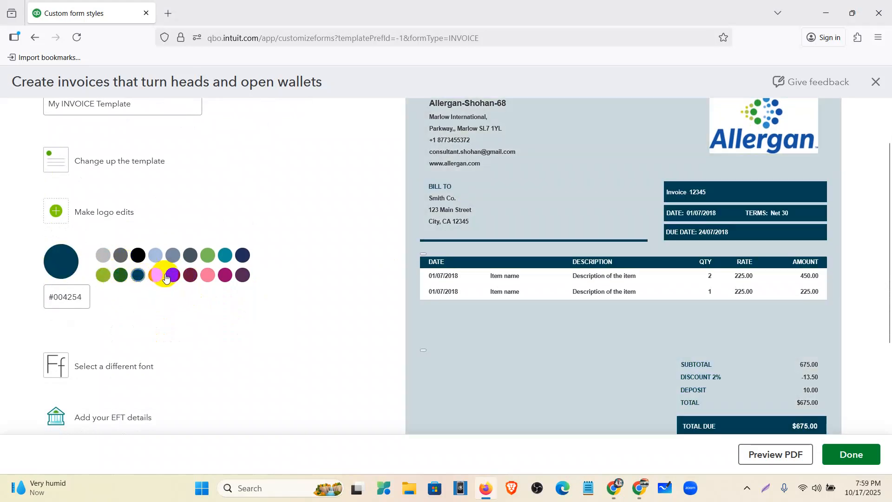
pyautogui.click(172, 276)
pyautogui.click(188, 275)
pyautogui.click(208, 275)
pyautogui.click(224, 276)
pyautogui.click(243, 275)
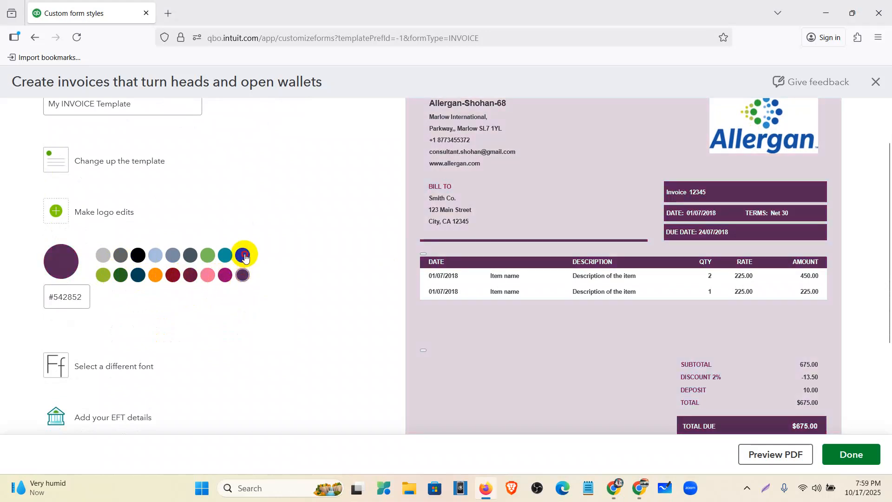
pyautogui.click(241, 255)
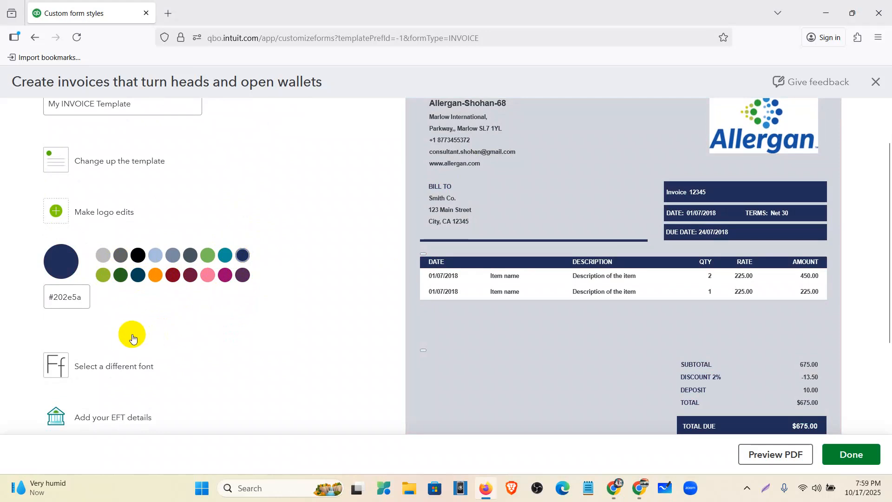
# - Change the invoice font to Times New Roman
pyautogui.click(130, 365)
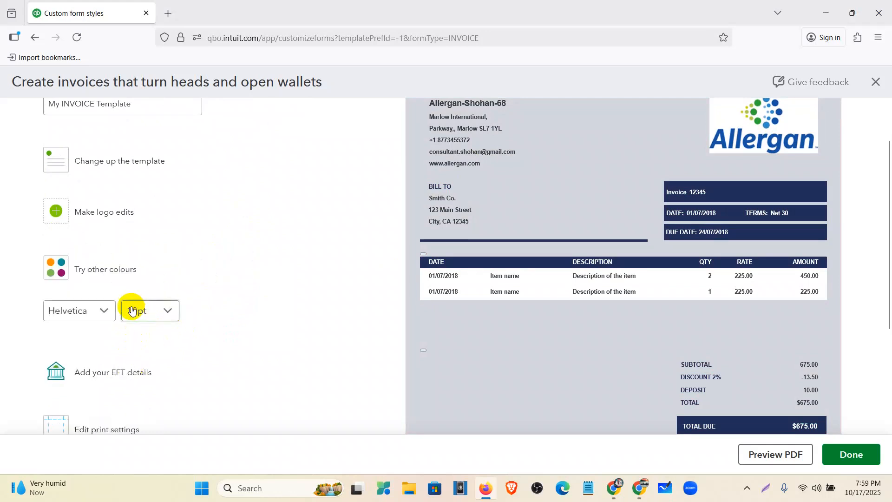
pyautogui.click(107, 310)
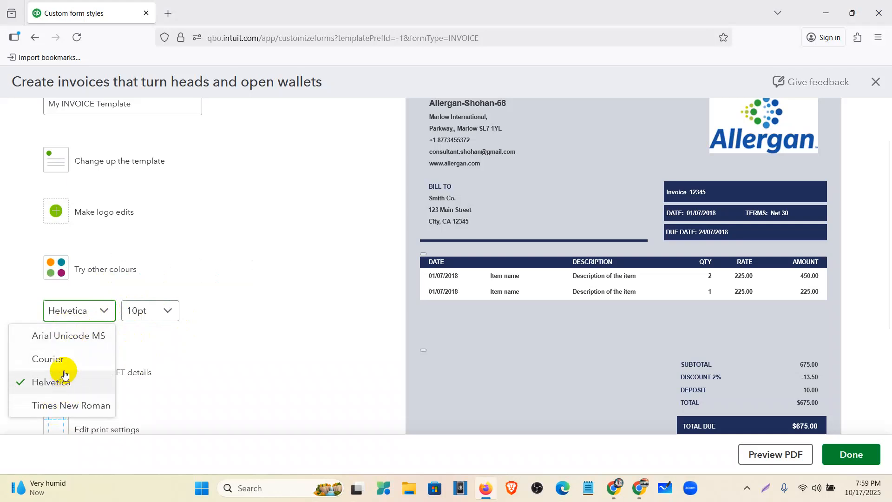
pyautogui.click(74, 405)
# - Look at where EFT details are added and examine the page margins in the design's print settings
pyautogui.scroll(-2, 125, 349)
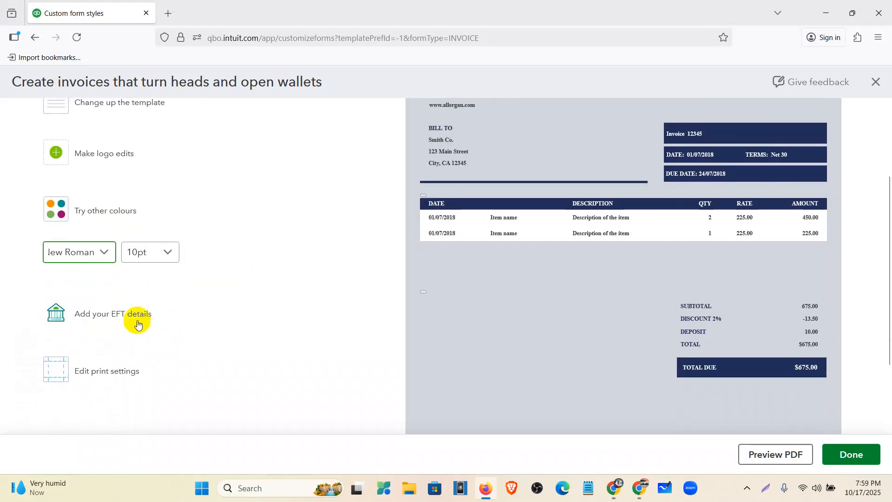
pyautogui.click(115, 320)
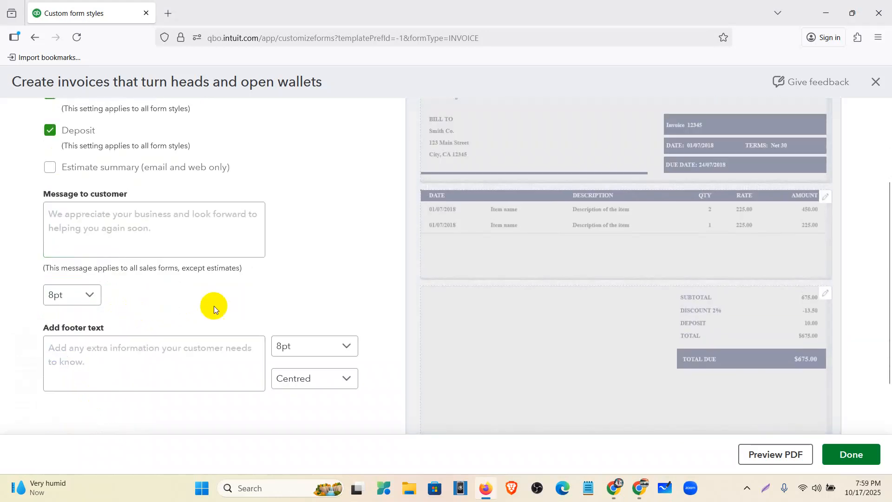
pyautogui.scroll(2, 186, 279)
pyautogui.click(100, 136)
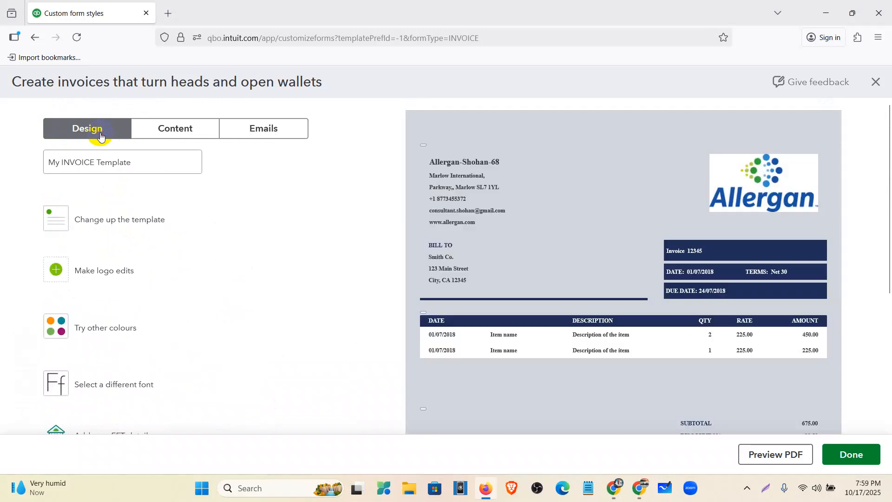
pyautogui.scroll(-5, 140, 333)
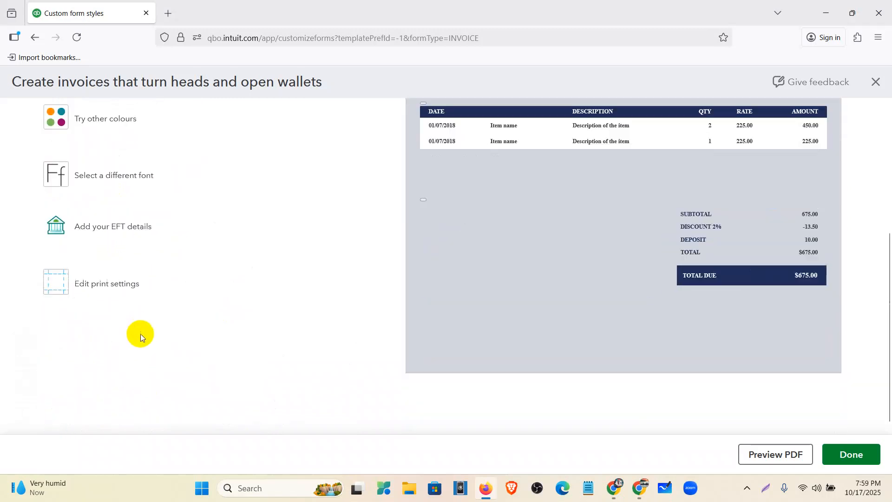
pyautogui.click(116, 280)
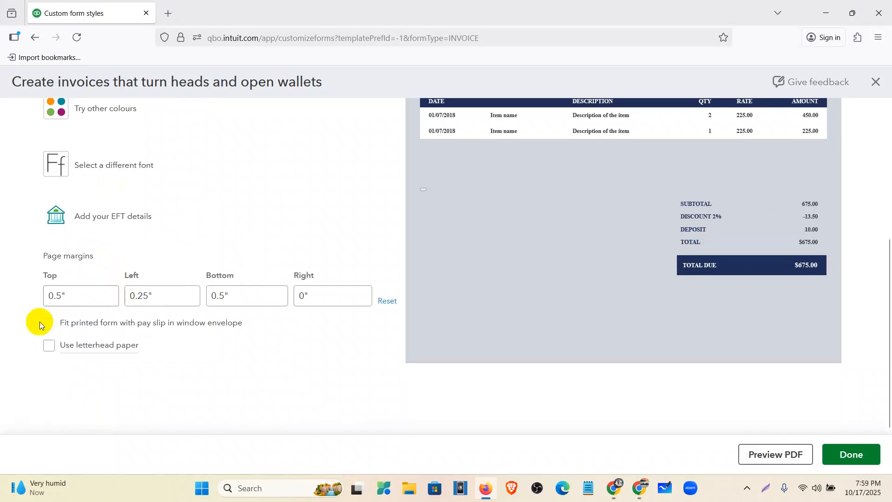
pyautogui.click(72, 295)
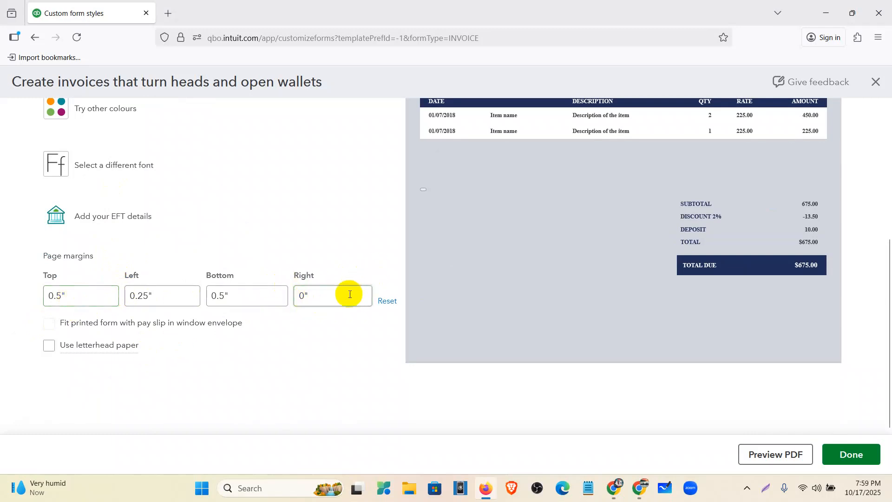
pyautogui.scroll(5, 330, 328)
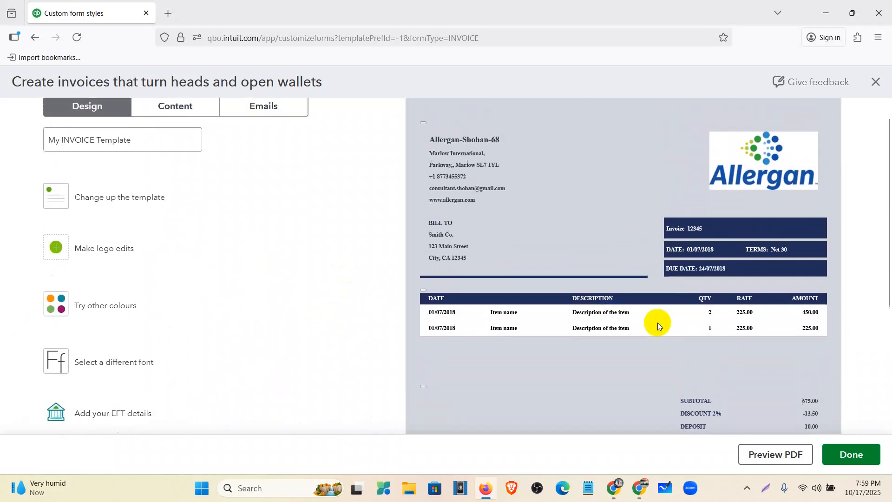
# - Open the invoice's header content for editing, and try hiding the phone and email before showing both again
pyautogui.click(174, 123)
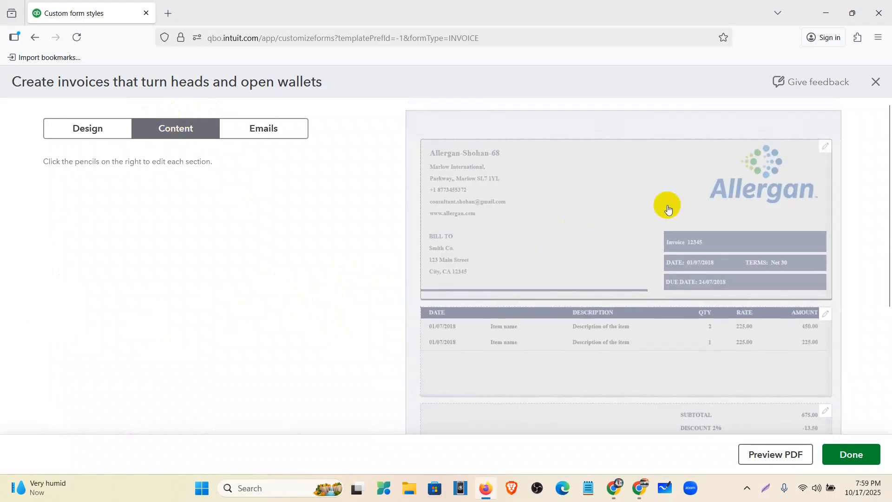
pyautogui.click(627, 217)
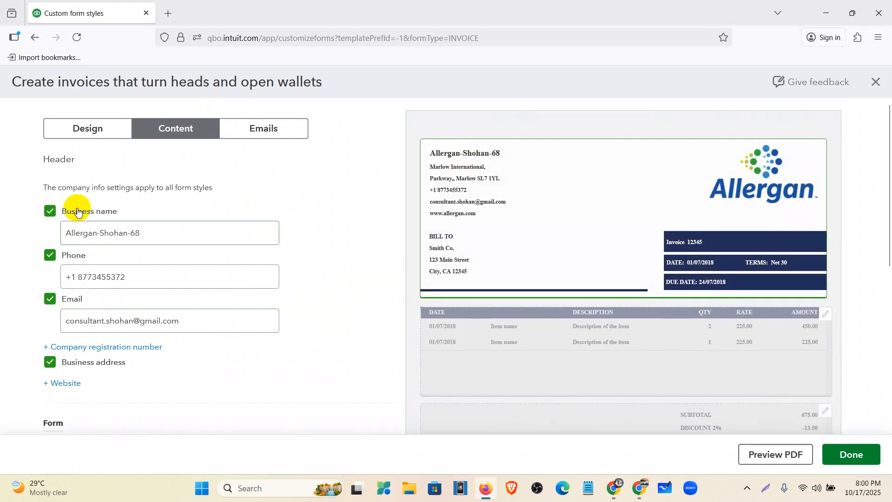
pyautogui.click(50, 255)
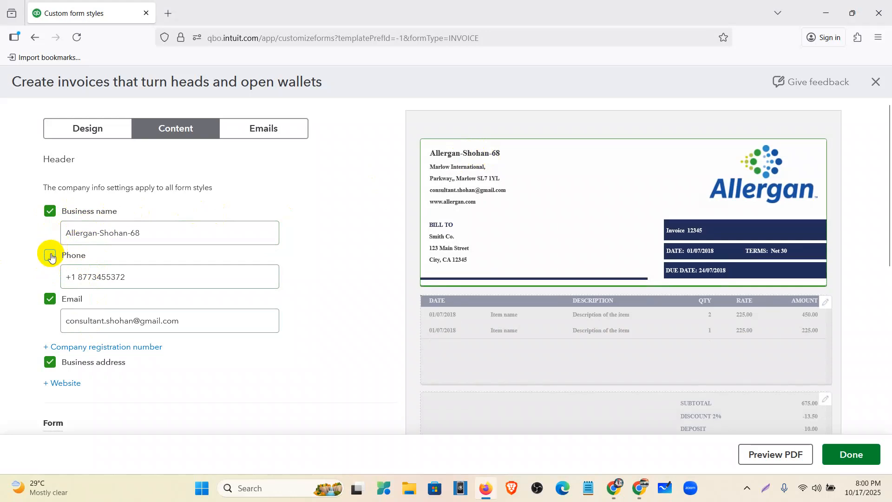
pyautogui.click(50, 255)
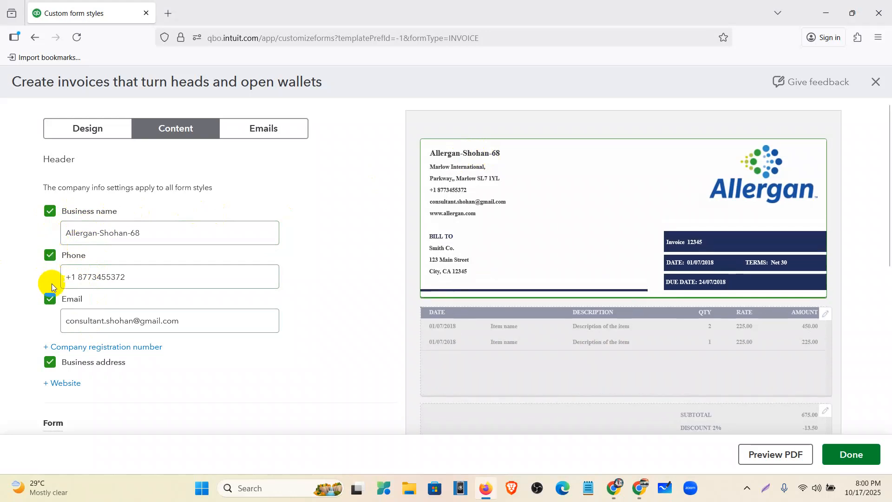
pyautogui.click(50, 300)
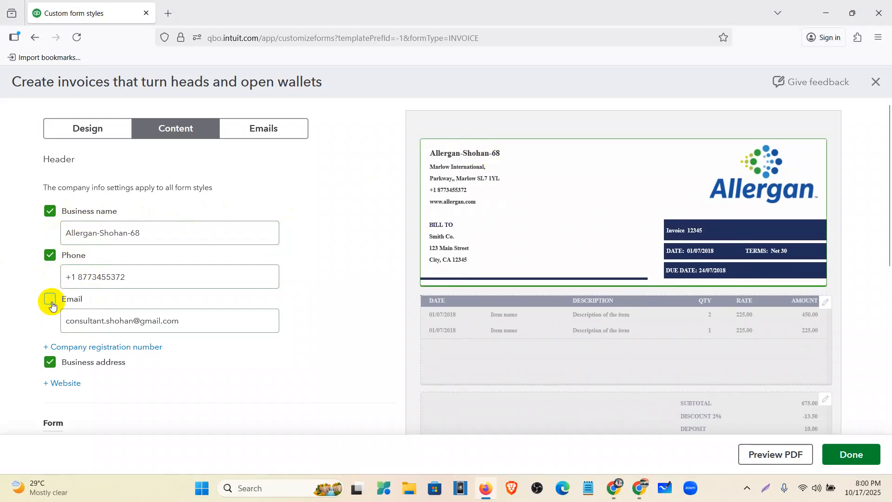
pyautogui.click(51, 301)
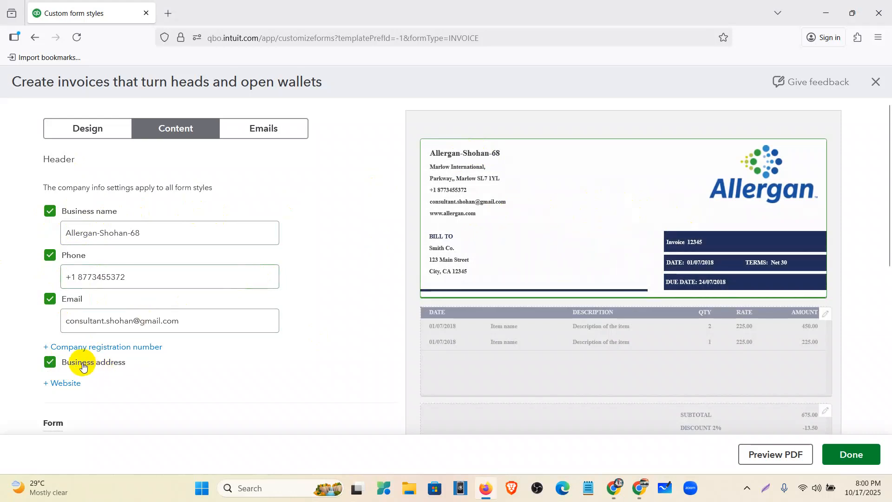
pyautogui.scroll(-1, 70, 368)
pyautogui.click(63, 325)
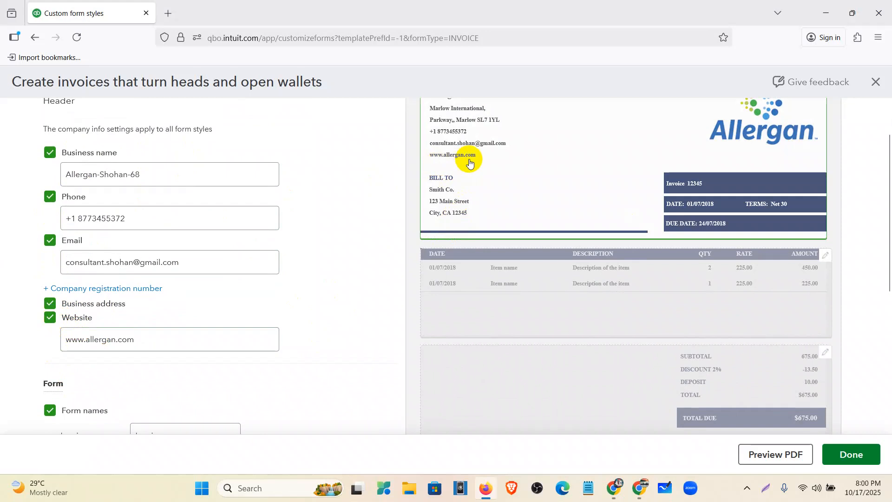
pyautogui.scroll(-3, 107, 309)
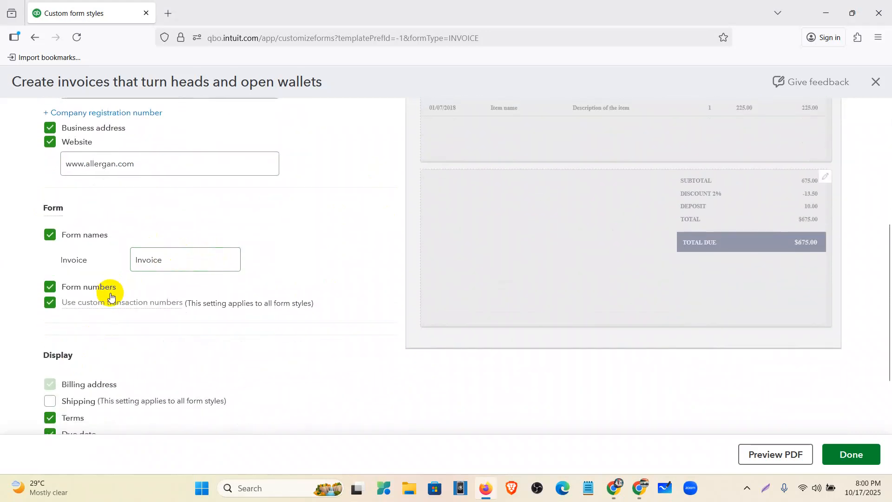
pyautogui.scroll(-2, 110, 293)
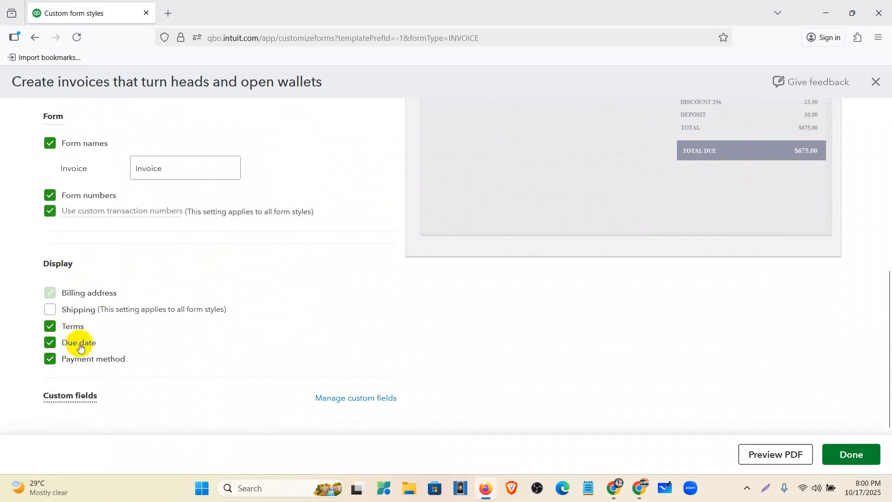
pyautogui.scroll(6, 497, 248)
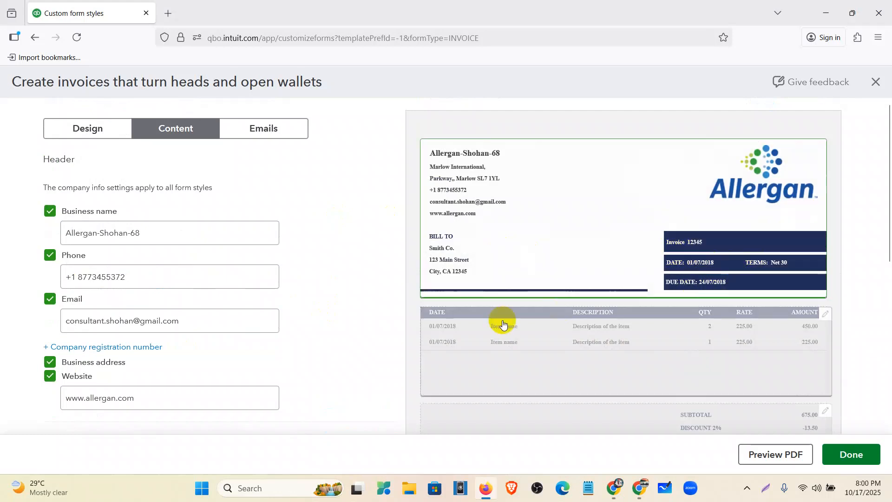
# - Open the invoice's activity table for editing, review its columns and try switching the Amount column off, keeping it shown
pyautogui.click(534, 357)
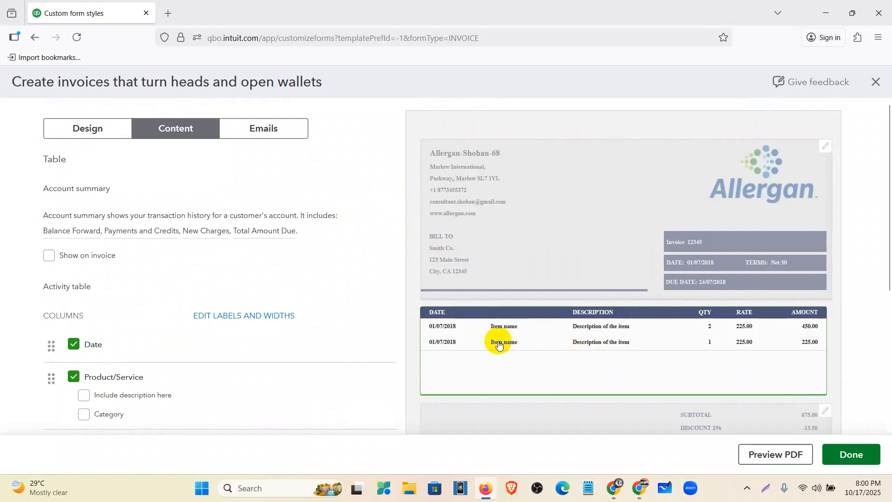
pyautogui.scroll(-2, 496, 337)
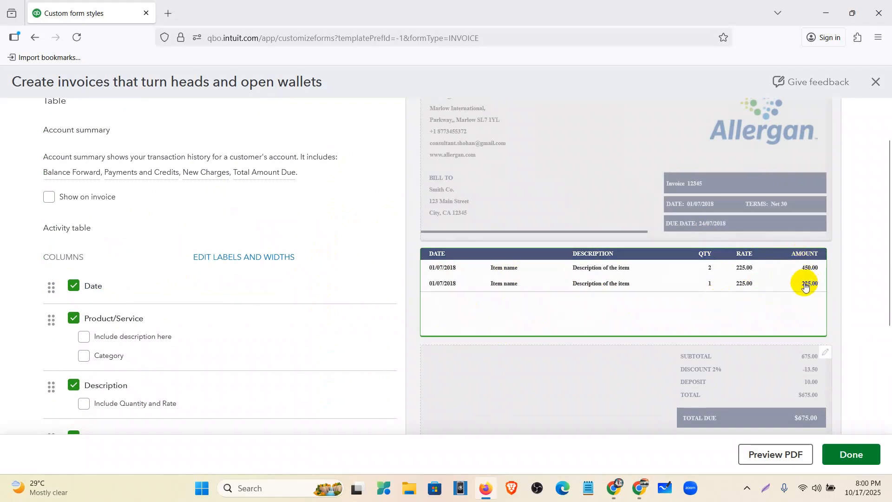
pyautogui.scroll(-2, 91, 366)
pyautogui.scroll(-2, 91, 366)
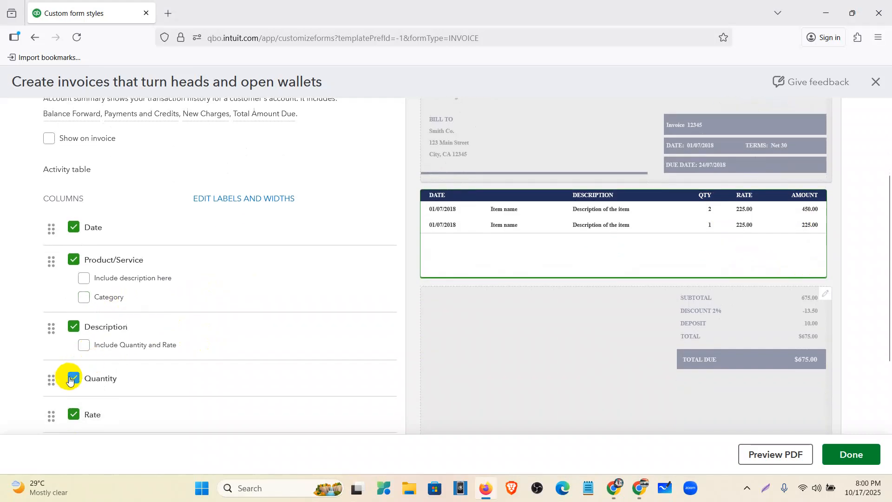
pyautogui.scroll(-3, 82, 402)
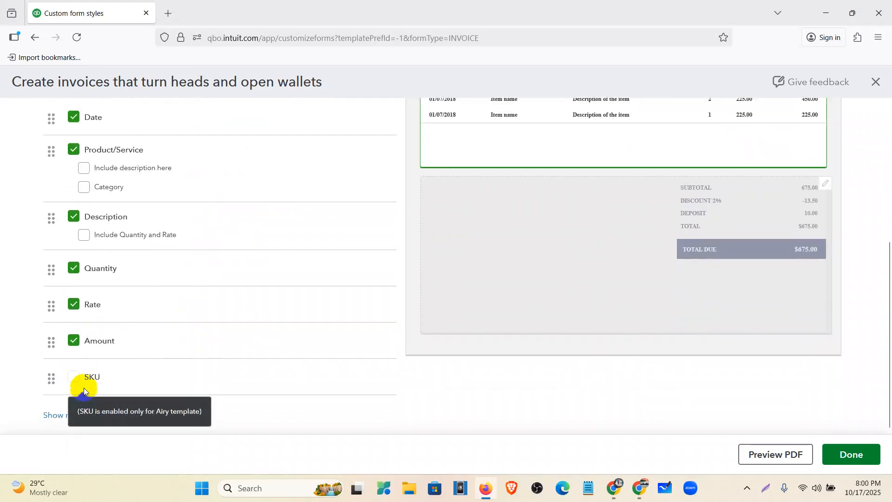
pyautogui.click(74, 341)
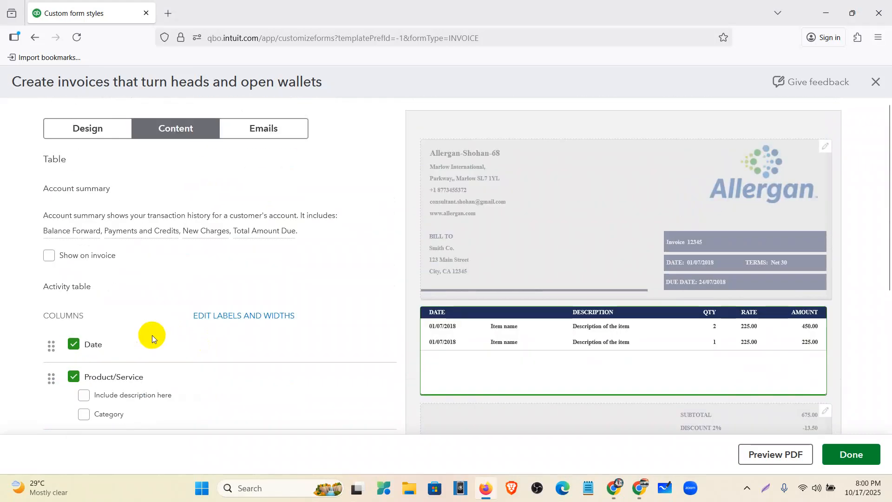
# - Open the invoice's footer content for editing and review its discount, deposit and estimate summary display options
pyautogui.scroll(-3, 439, 293)
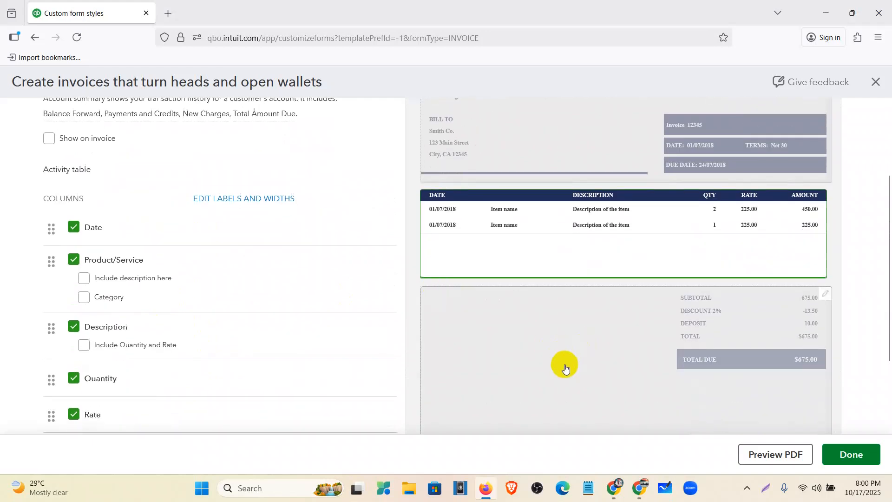
pyautogui.click(559, 354)
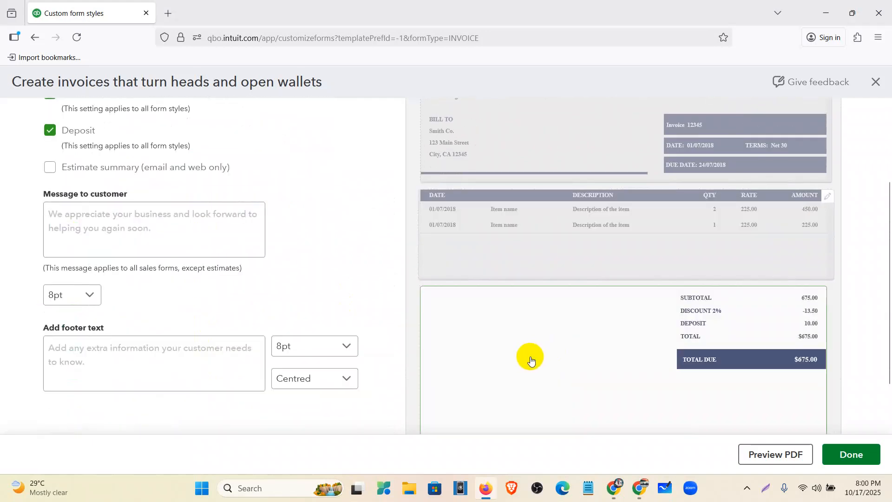
pyautogui.scroll(3, 227, 283)
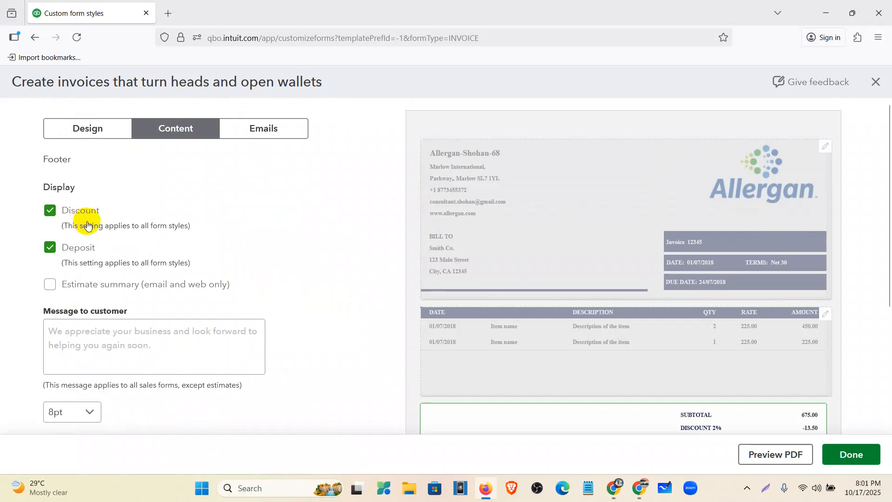
pyautogui.scroll(-3, 616, 259)
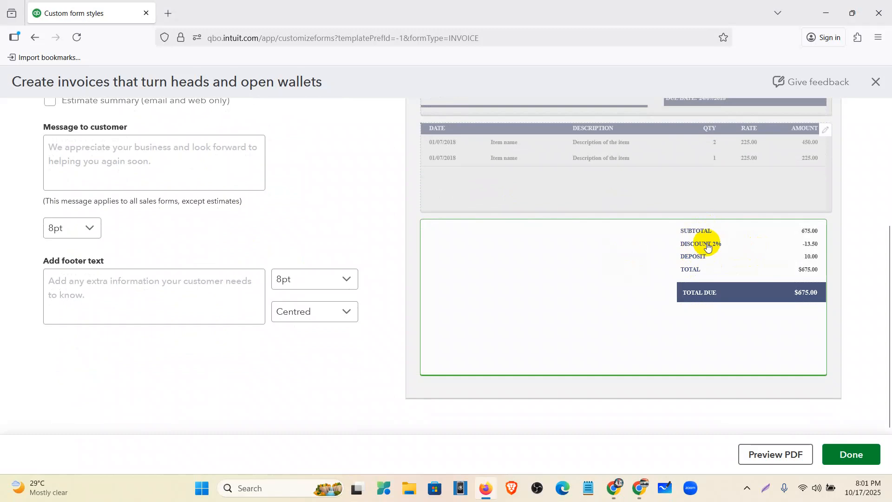
pyautogui.scroll(3, 252, 227)
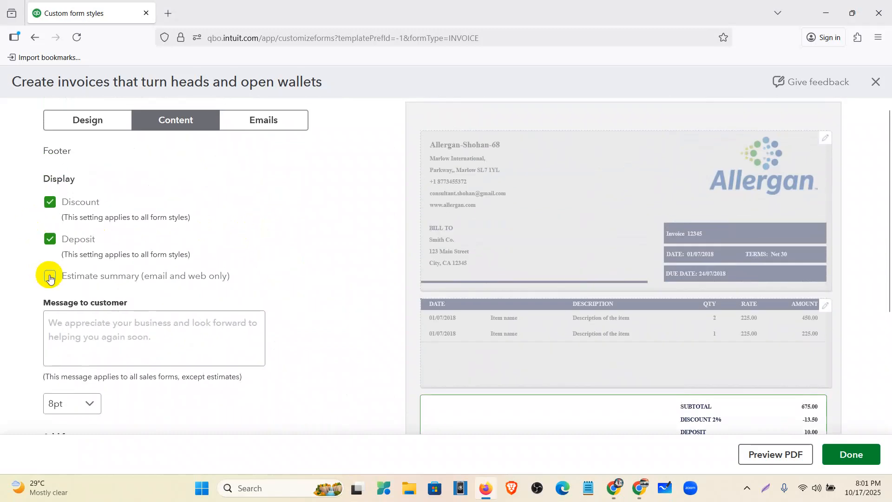
# - Enter the footer's customer message "If goods are defect must be returned within 1 months." and set its font size to 12pt
pyautogui.click(54, 325)
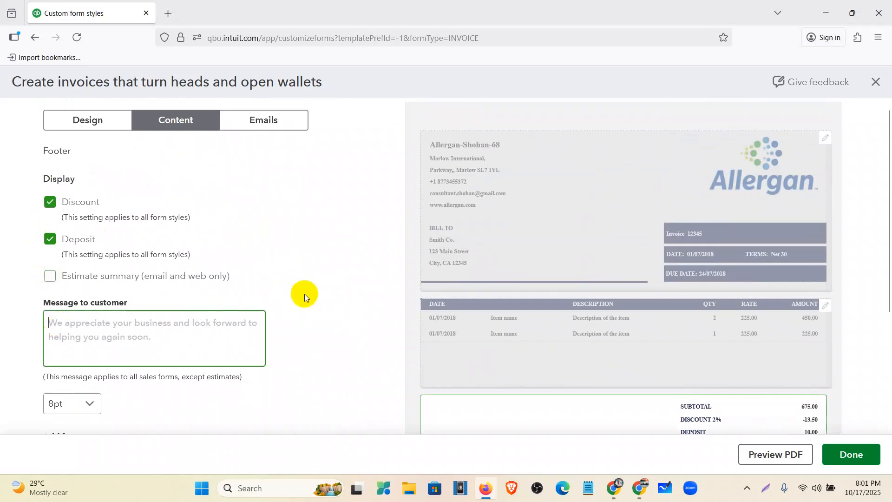
pyautogui.scroll(-1, 316, 296)
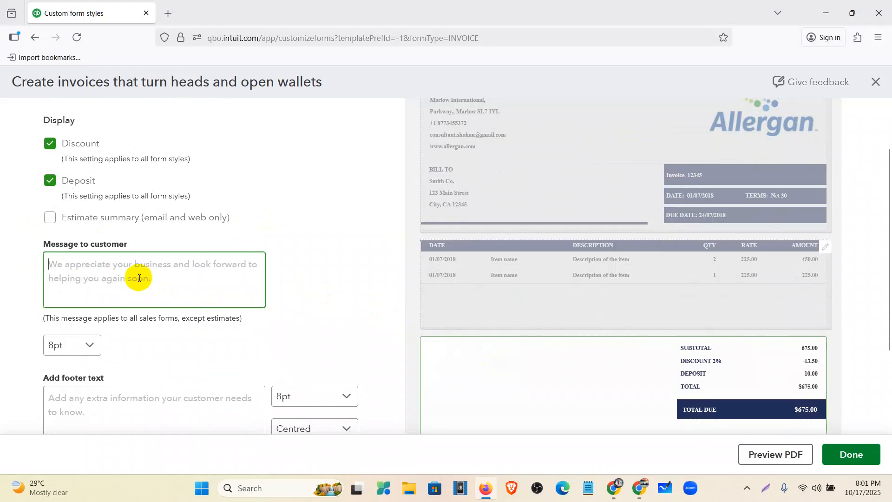
pyautogui.write('If')
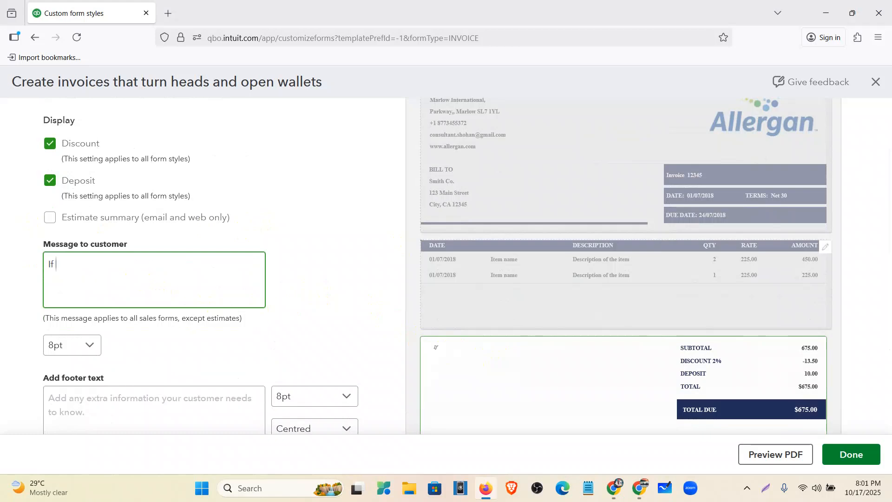
pyautogui.write(' goods are defect ')
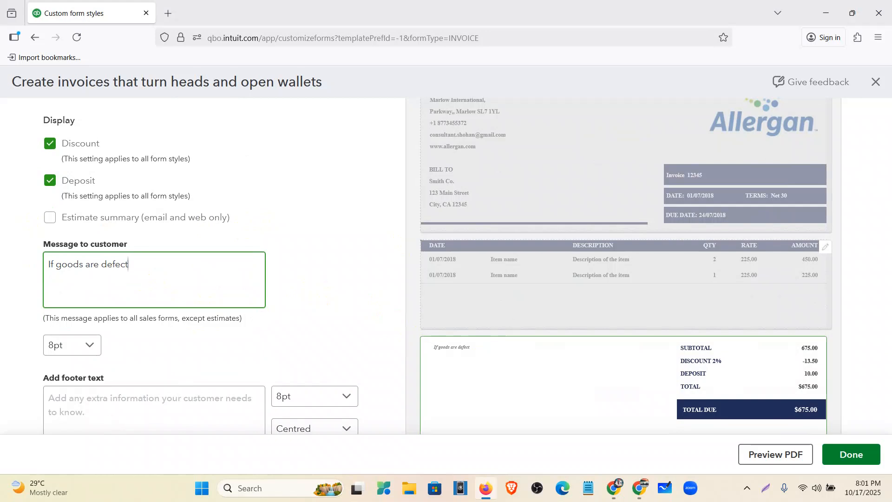
pyautogui.write('must be returned within')
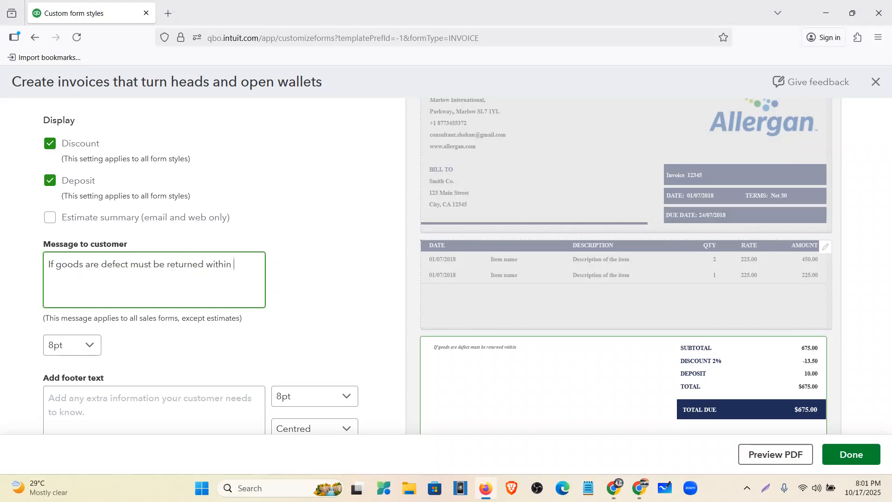
pyautogui.write(' 1 months.')
pyautogui.click(88, 342)
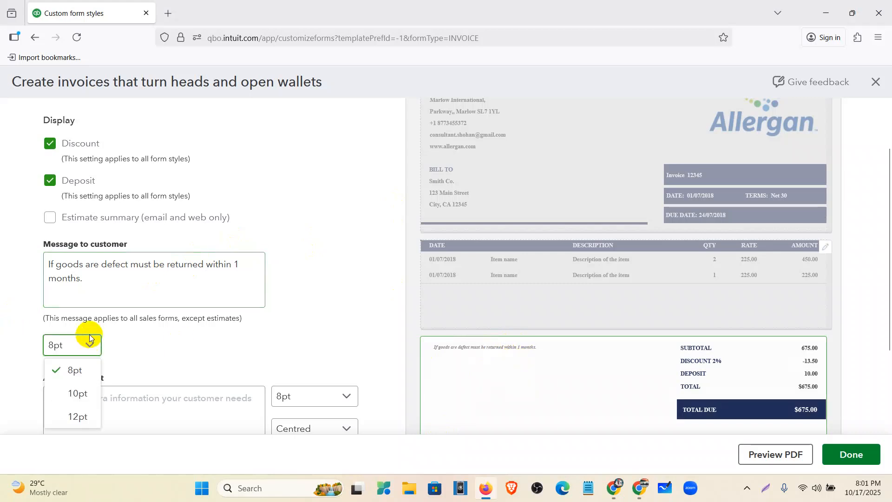
pyautogui.click(85, 418)
# - Add the footer text "Thanks for coming!!!" to the invoice
pyautogui.scroll(-3, 344, 322)
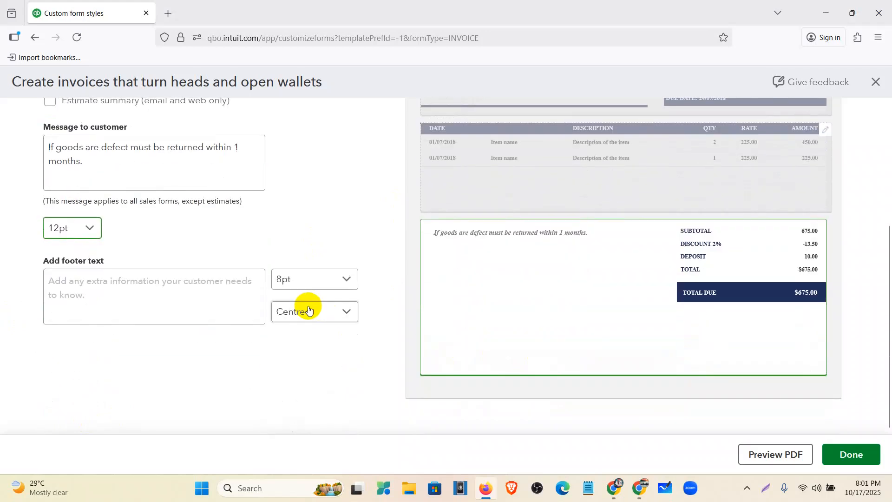
pyautogui.click(181, 302)
pyautogui.write('T')
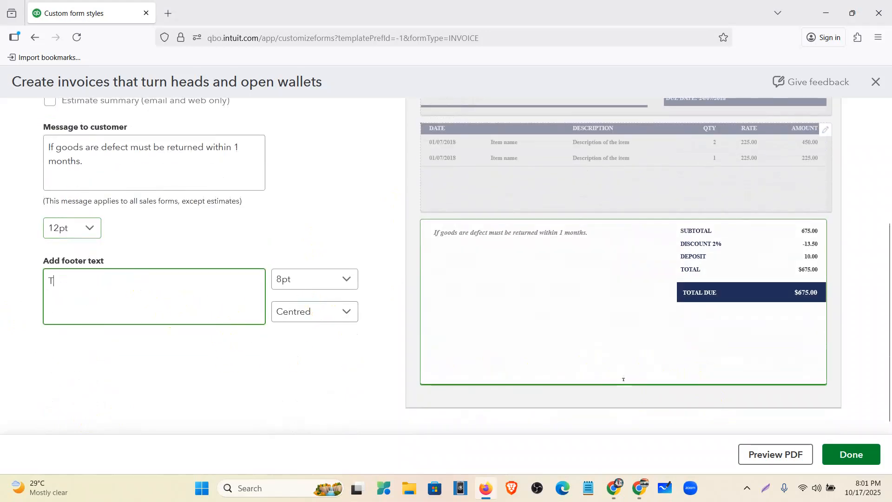
pyautogui.write('hanks')
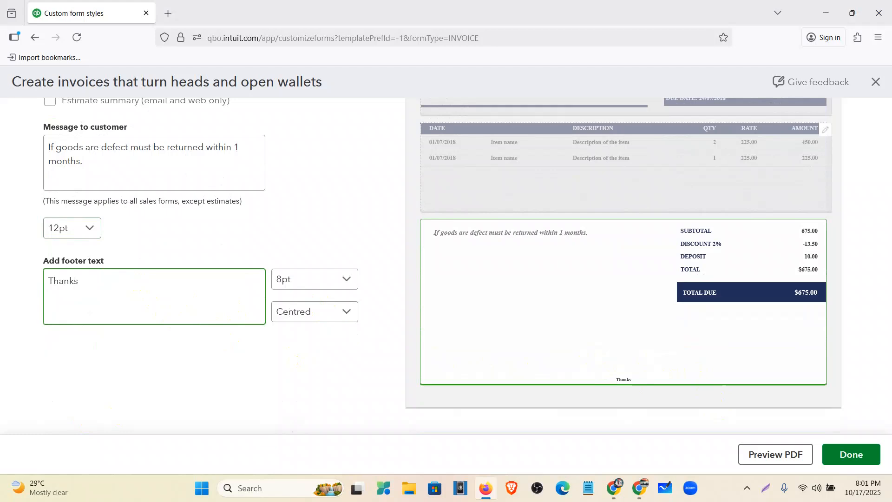
pyautogui.write(' forn')
pyautogui.press('BackSpace')
pyautogui.press('BackSpace')
pyautogui.write('coming!!!')
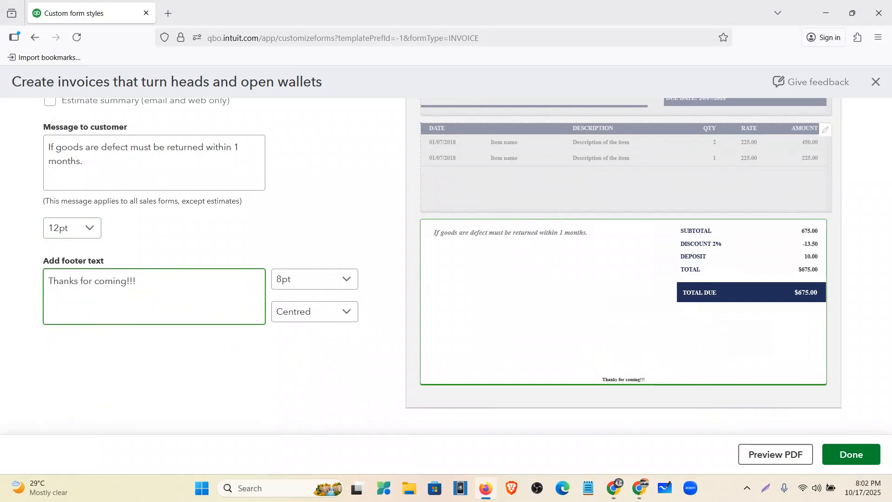
# - Set the footer text's font size to 12pt and check its alignment options, keeping it centred
pyautogui.click(285, 279)
pyautogui.click(308, 349)
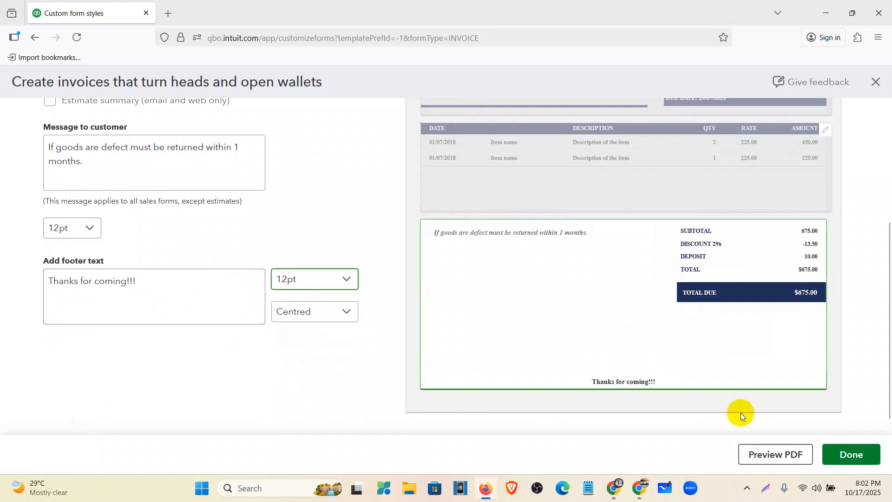
pyautogui.click(332, 307)
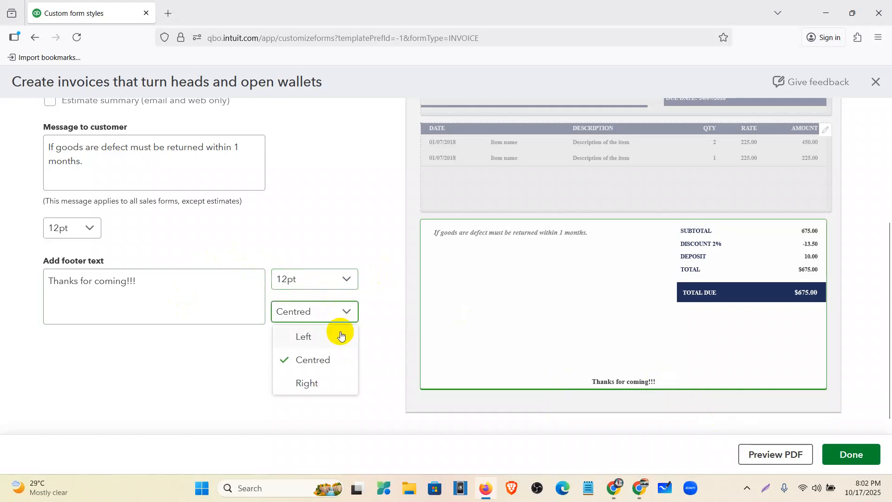
pyautogui.scroll(4, 406, 311)
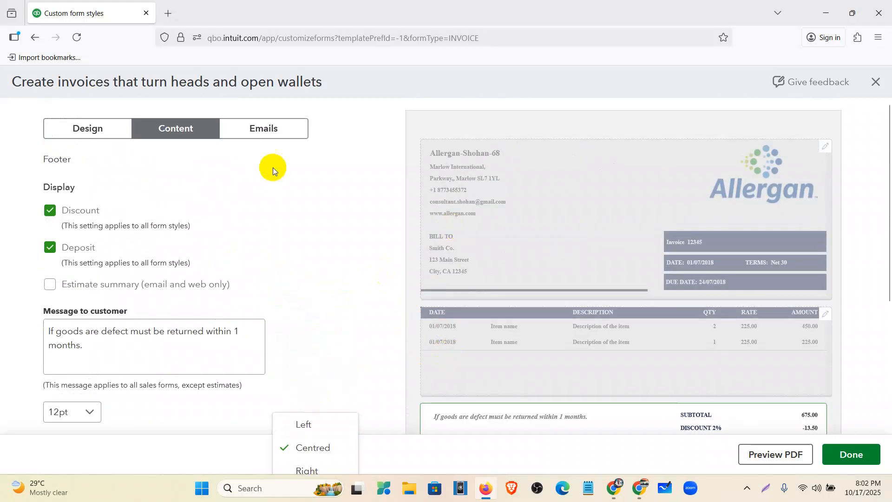
# - Open the invoice's email settings and examine the email preview from the amount due through the greeting, billing details, items and footer messages
pyautogui.click(274, 129)
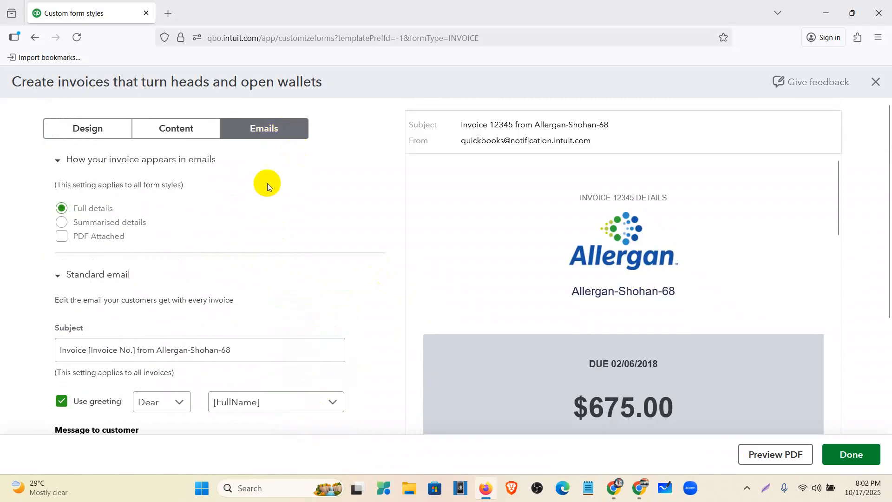
pyautogui.scroll(-3, 838, 188)
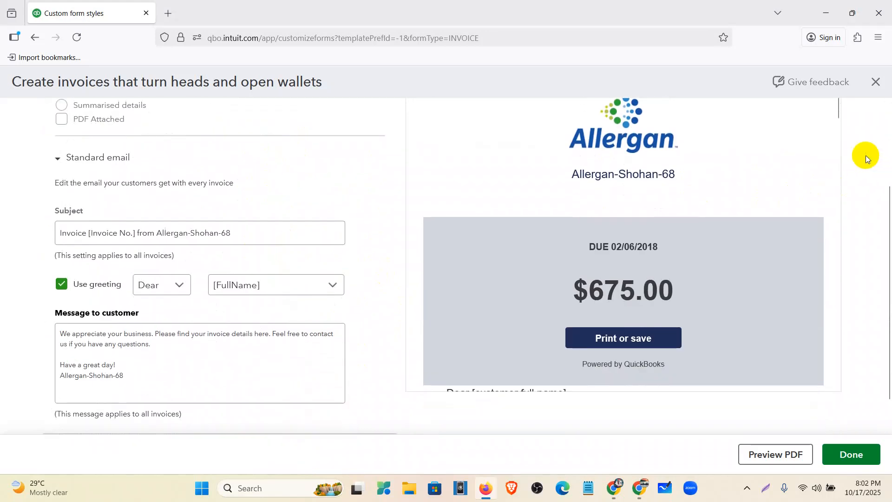
pyautogui.scroll(3, 852, 148)
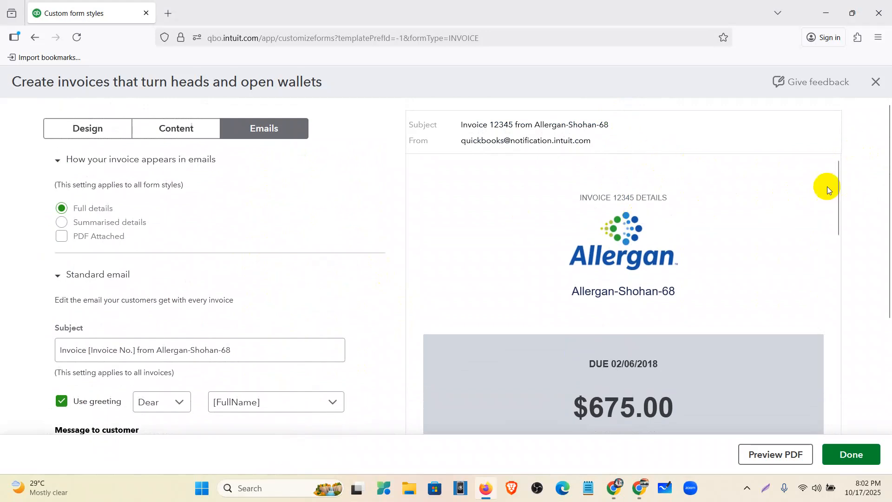
pyautogui.scroll(-2, 860, 179)
pyautogui.scroll(-1, 646, 262)
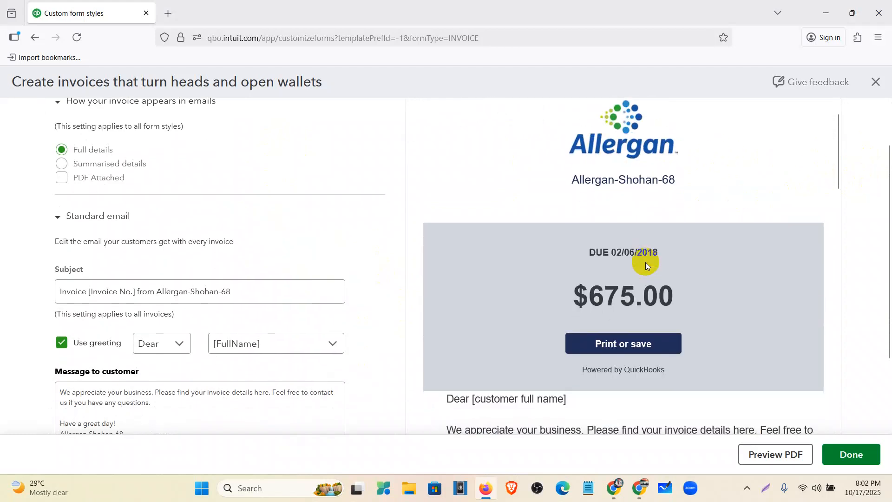
pyautogui.scroll(-1, 674, 249)
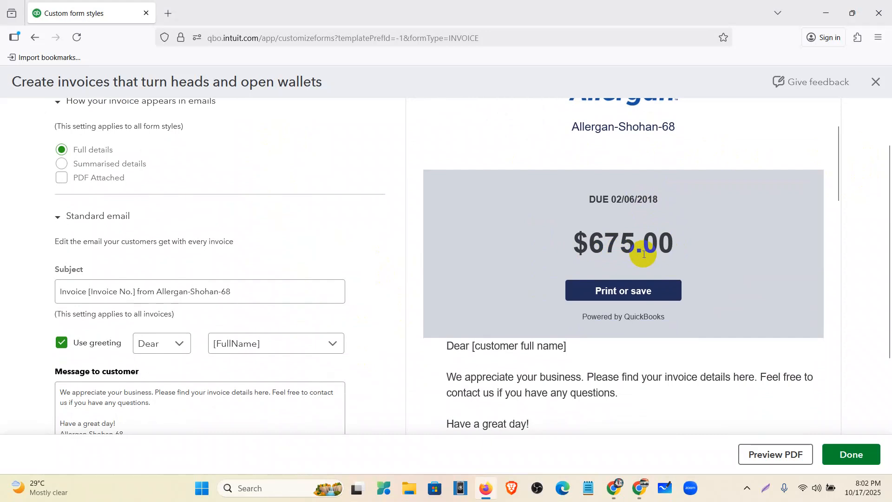
pyautogui.scroll(-2, 644, 254)
pyautogui.scroll(-1, 620, 217)
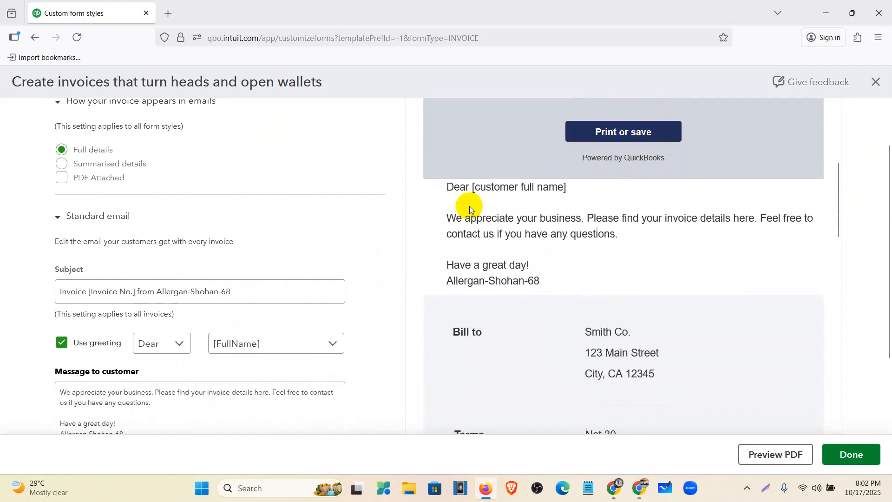
pyautogui.moveTo(449, 187); pyautogui.dragTo(548, 287)
pyautogui.scroll(-2, 549, 284)
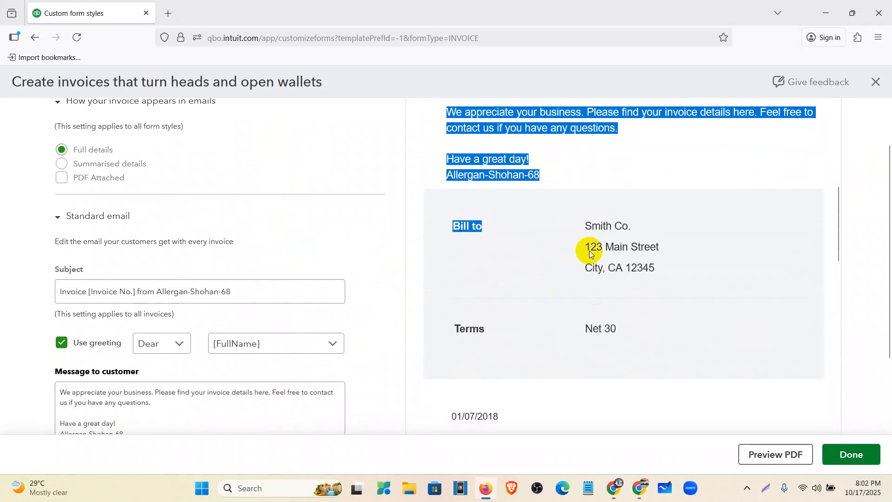
pyautogui.moveTo(582, 231); pyautogui.dragTo(618, 306)
pyautogui.scroll(-5, 591, 270)
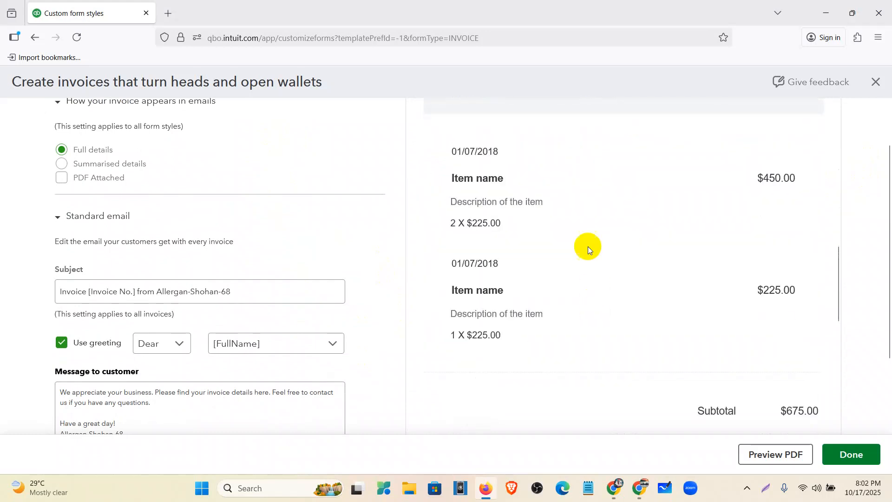
pyautogui.scroll(-6, 601, 288)
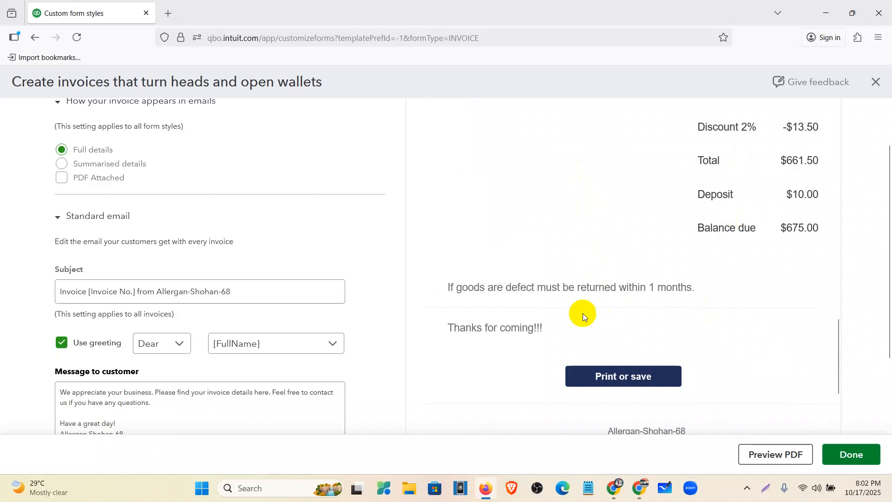
# - Review the standard email's message to the customer along with its subject, greeting and detail options
pyautogui.click(203, 399)
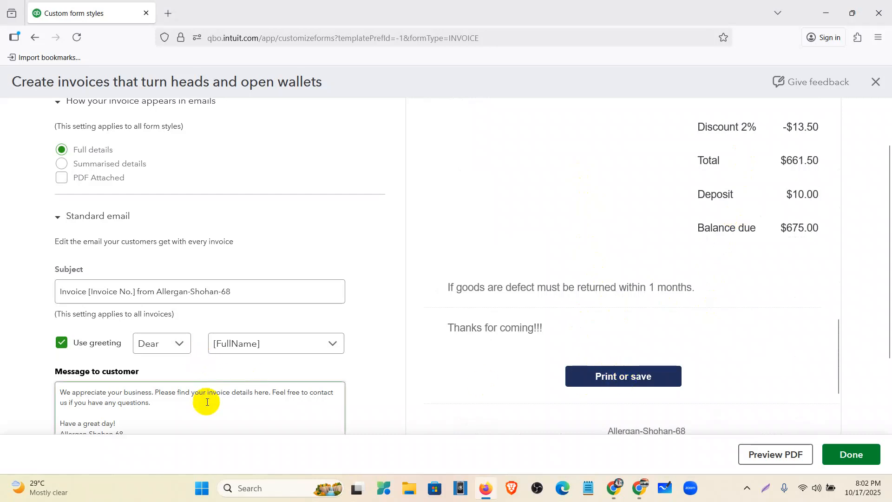
pyautogui.scroll(-1, 201, 400)
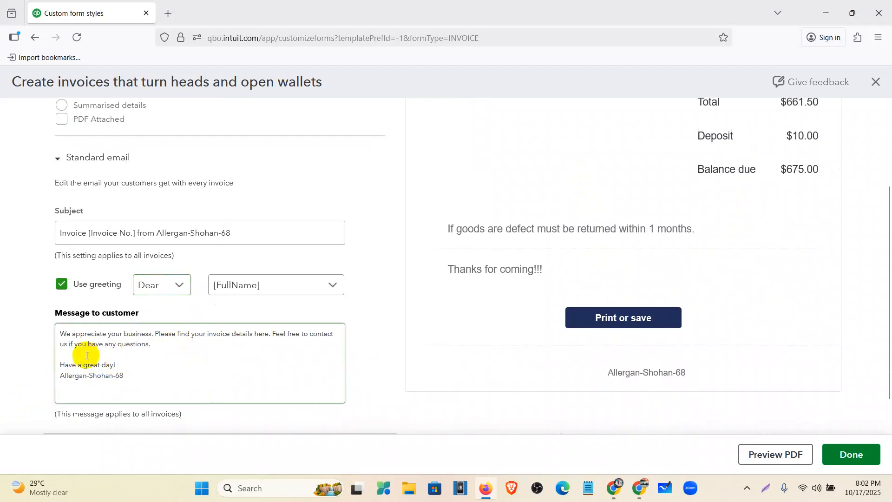
pyautogui.moveTo(64, 334)
pyautogui.mouseDown()
pyautogui.moveTo(131, 386)
pyautogui.moveTo(141, 376)
pyautogui.moveTo(58, 332)
pyautogui.mouseUp()
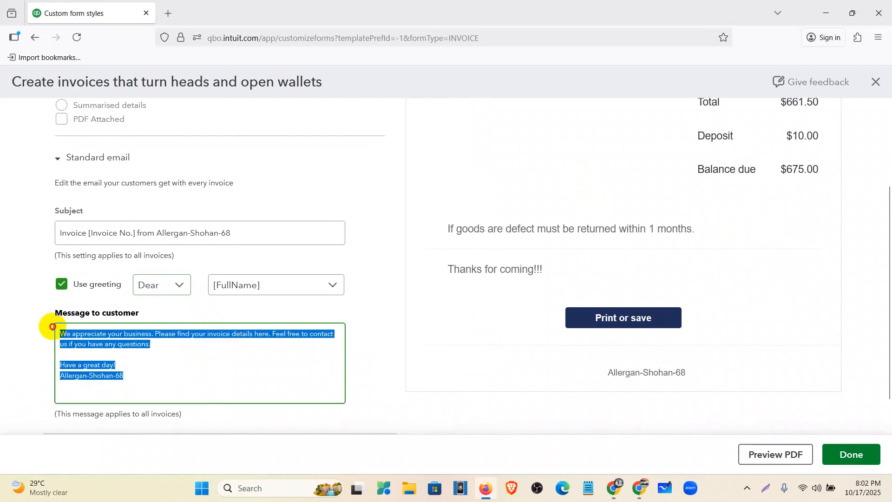
pyautogui.scroll(2, 260, 318)
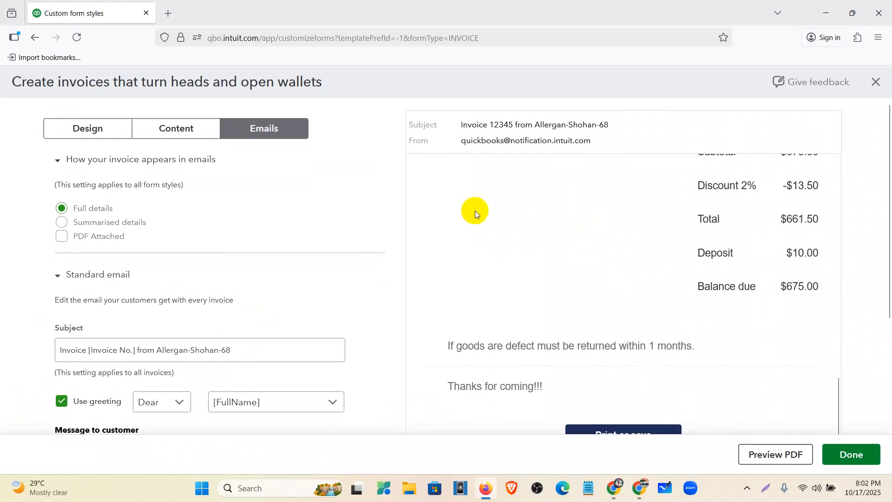
pyautogui.scroll(-3, 90, 264)
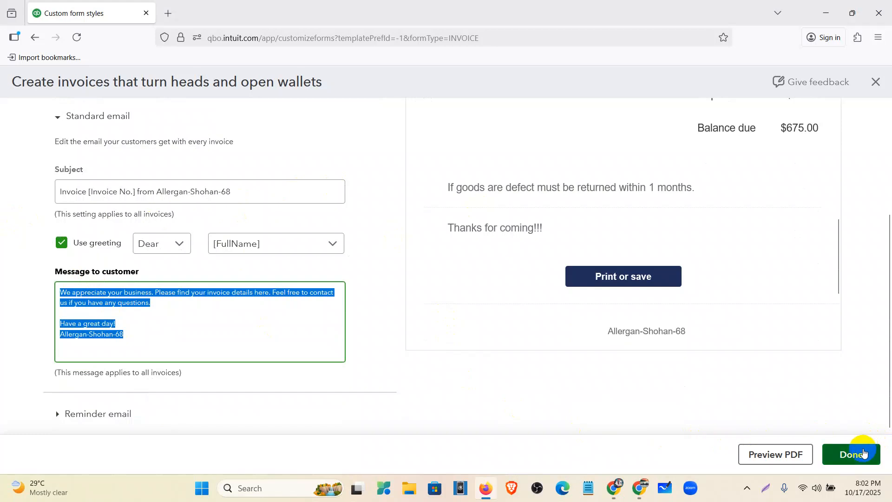
# - Save the customized invoice template and reload the list of custom form styles
pyautogui.click(860, 453)
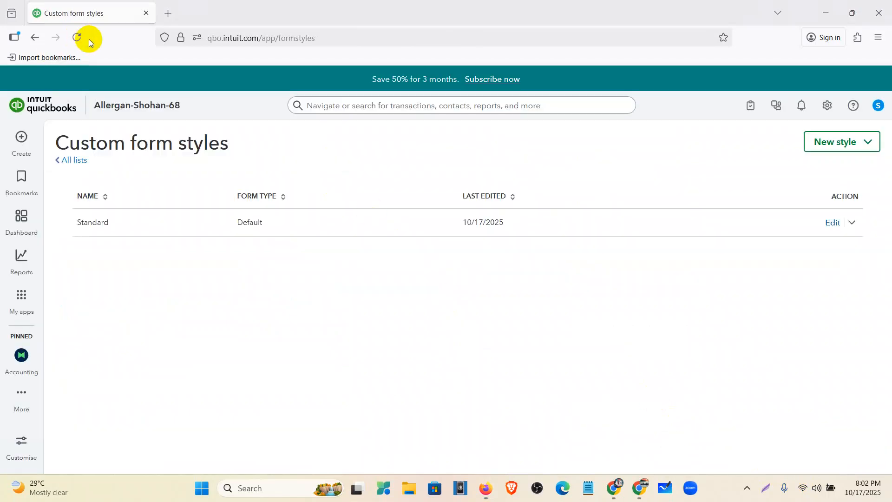
pyautogui.click(82, 36)
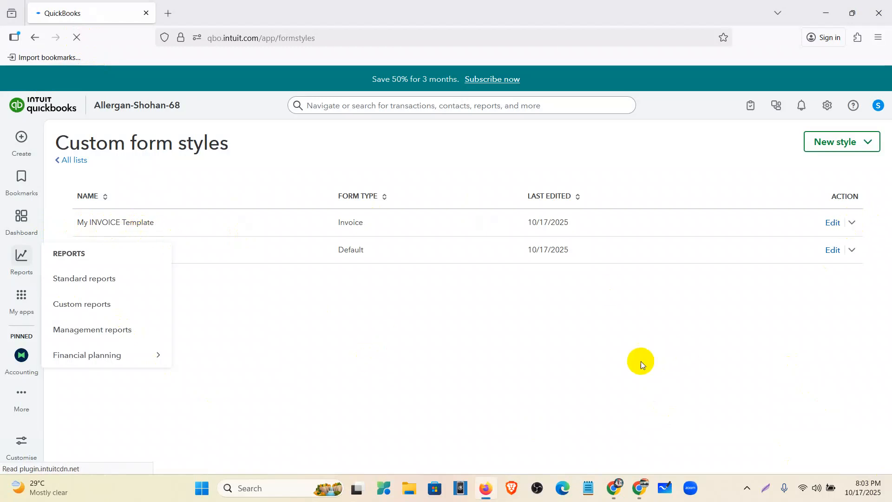
# - Preview My INVOICE Template as a PDF and examine its header, item table, totals and footer before closing the preview
pyautogui.click(854, 224)
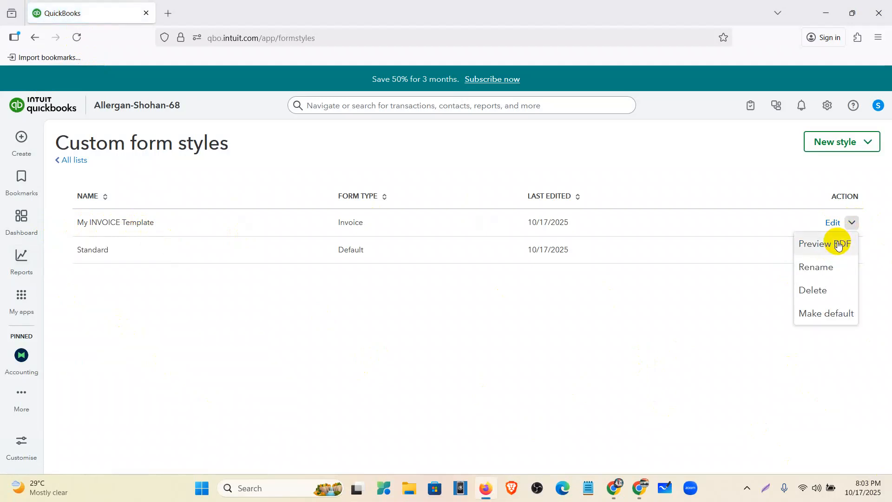
pyautogui.click(836, 248)
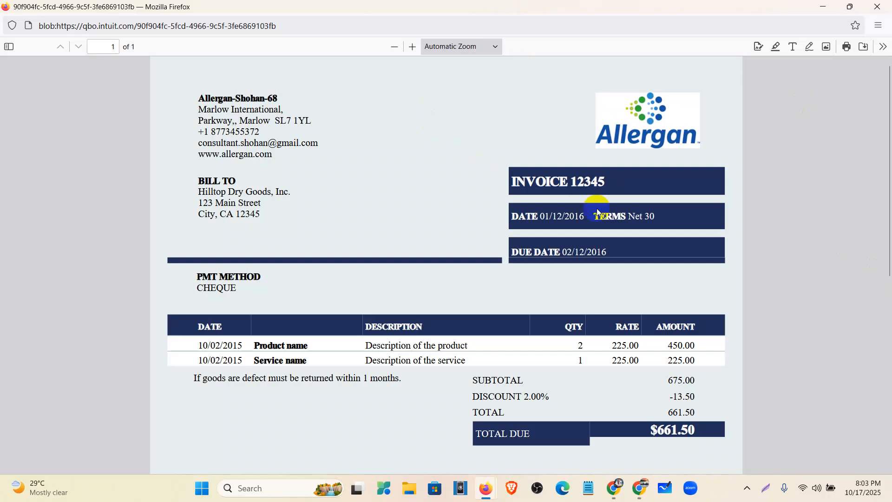
pyautogui.scroll(-3, 433, 191)
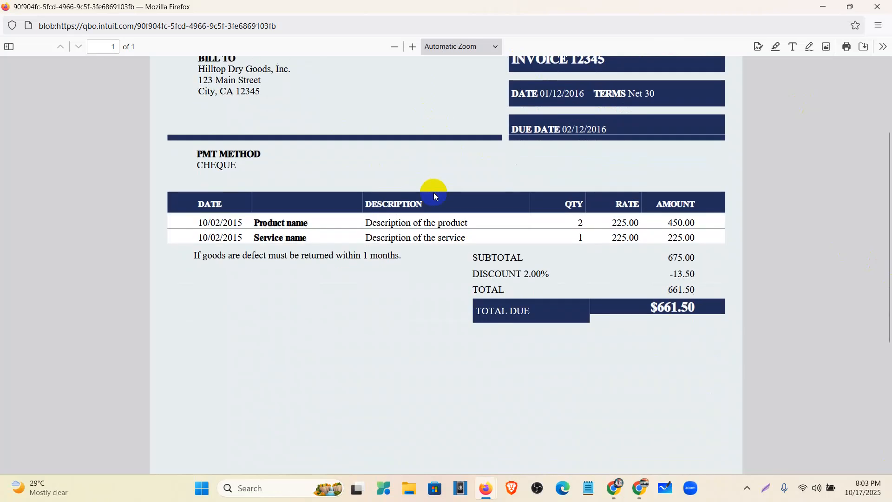
pyautogui.scroll(1, 509, 222)
pyautogui.scroll(-6, 512, 227)
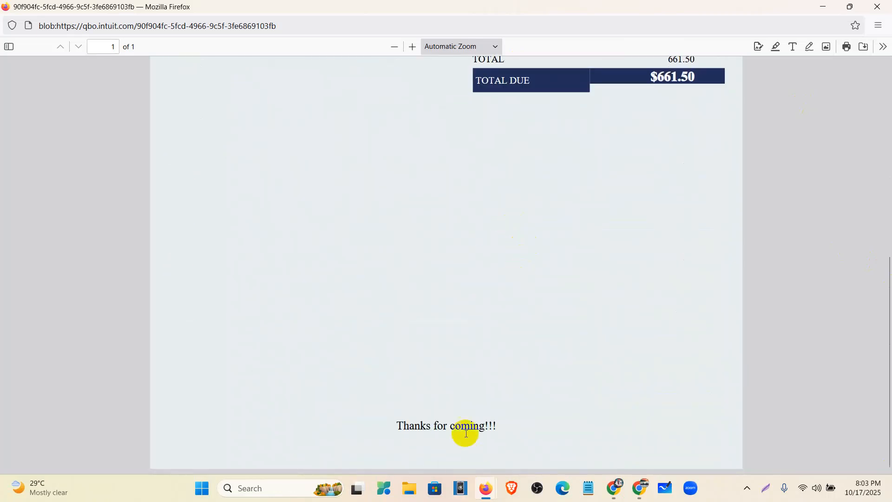
pyautogui.scroll(8, 465, 404)
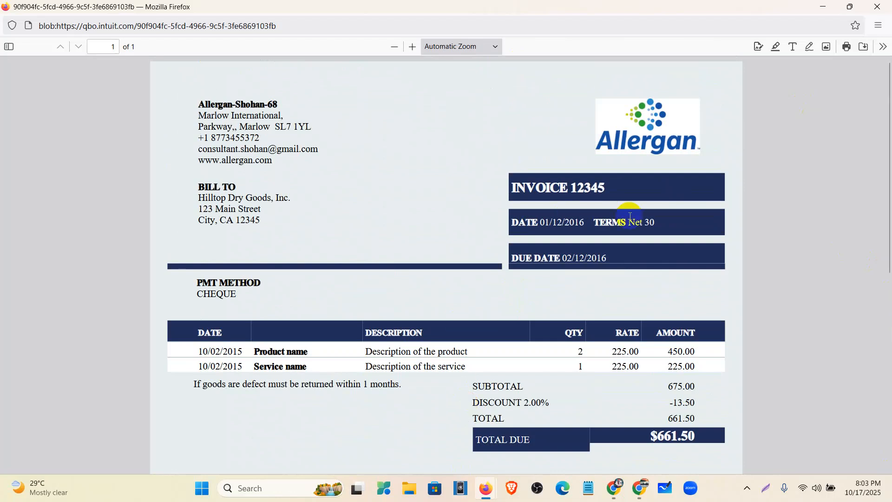
pyautogui.click(877, 6)
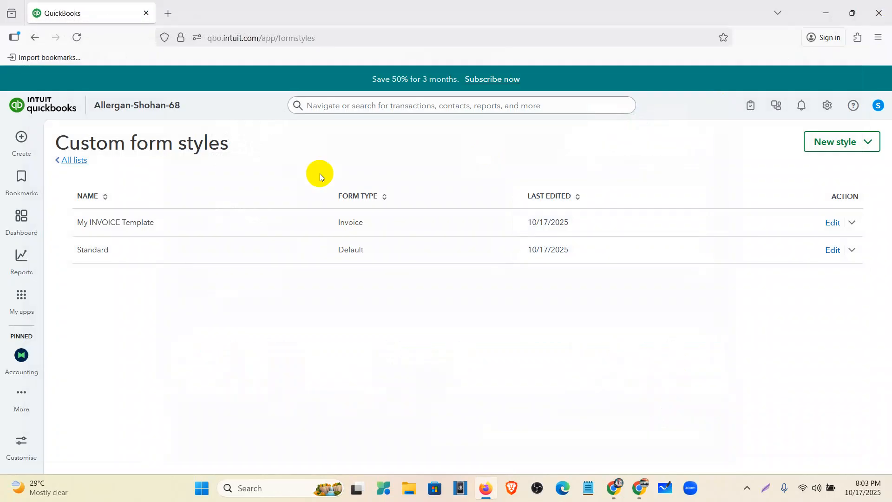
# - Check the form types offered for a new style, and make My INVOICE Template the default invoice style
pyautogui.click(867, 142)
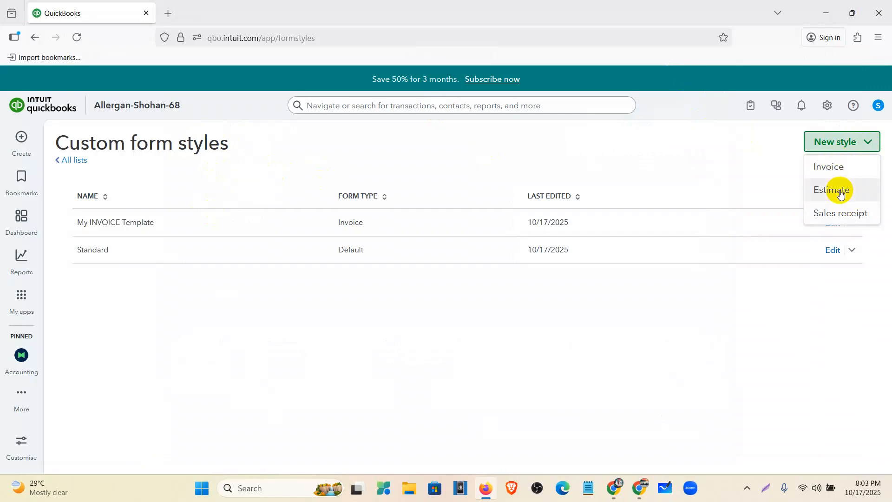
pyautogui.click(747, 298)
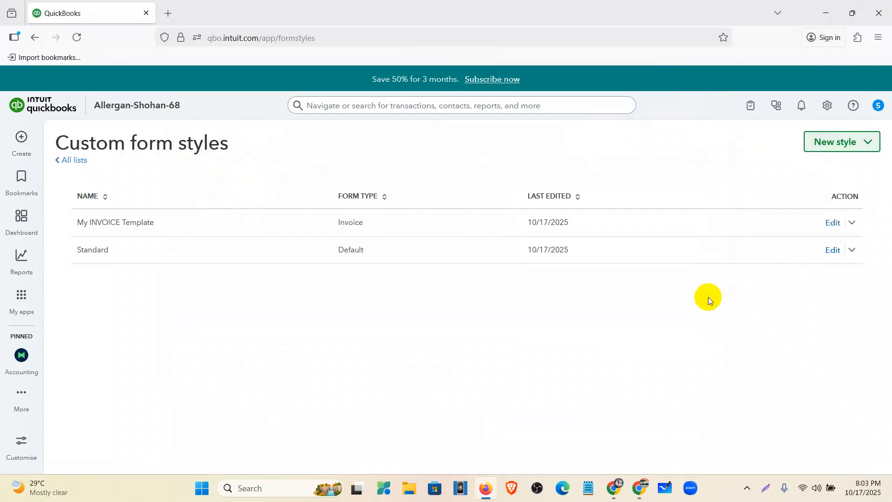
pyautogui.moveTo(21, 298)
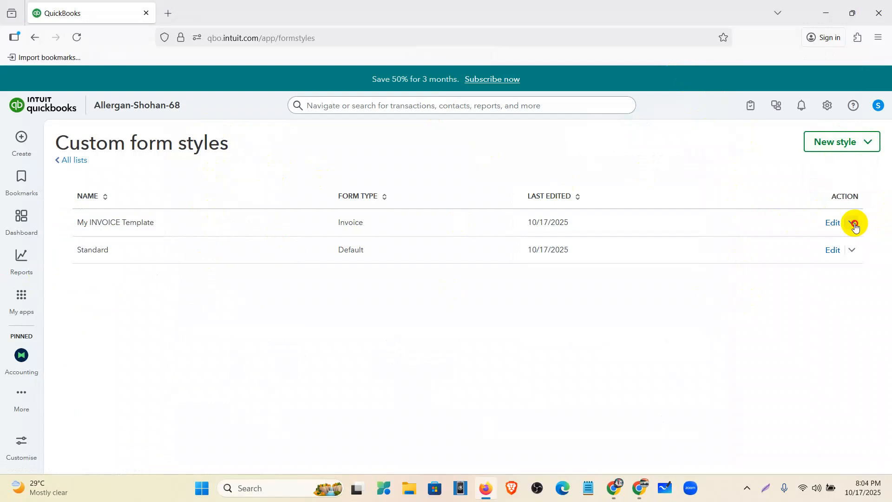
pyautogui.click(854, 223)
pyautogui.click(854, 314)
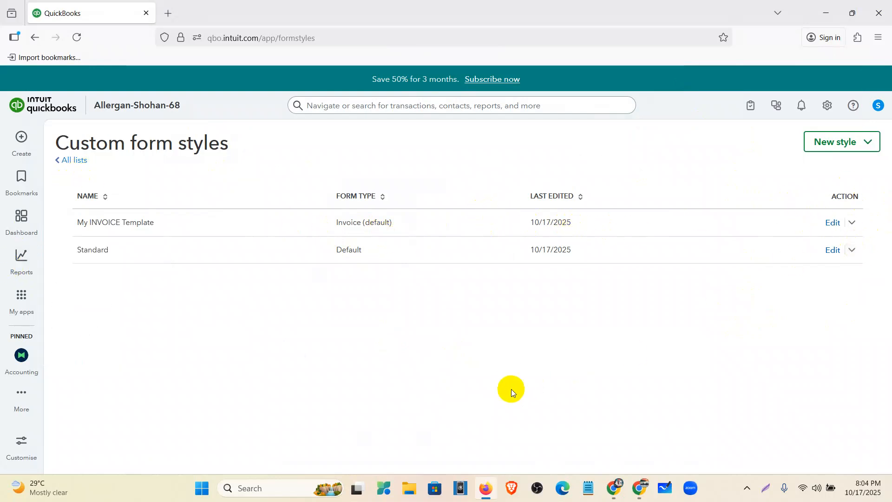
# - Switch to Google Docs in Chrome and review the QuickBooks Assignment-1 tasks and the tax setup instructions in the Allergan Database document
pyautogui.moveTo(620, 497)
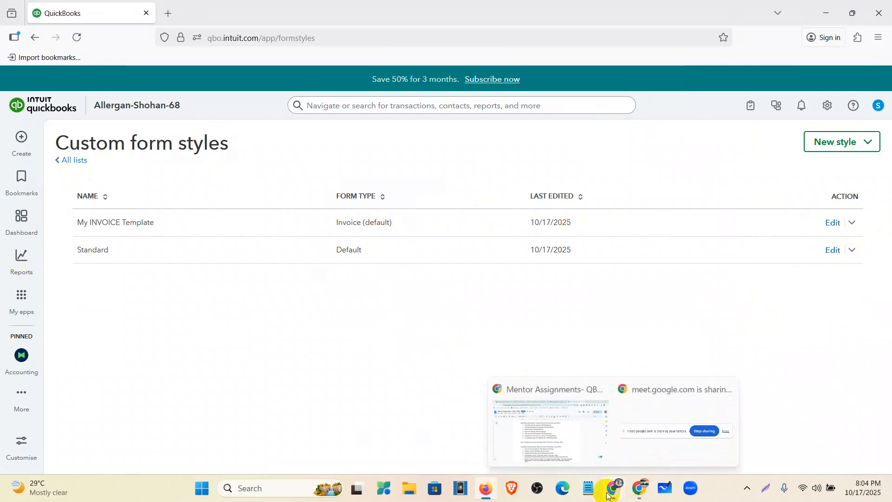
pyautogui.click(551, 416)
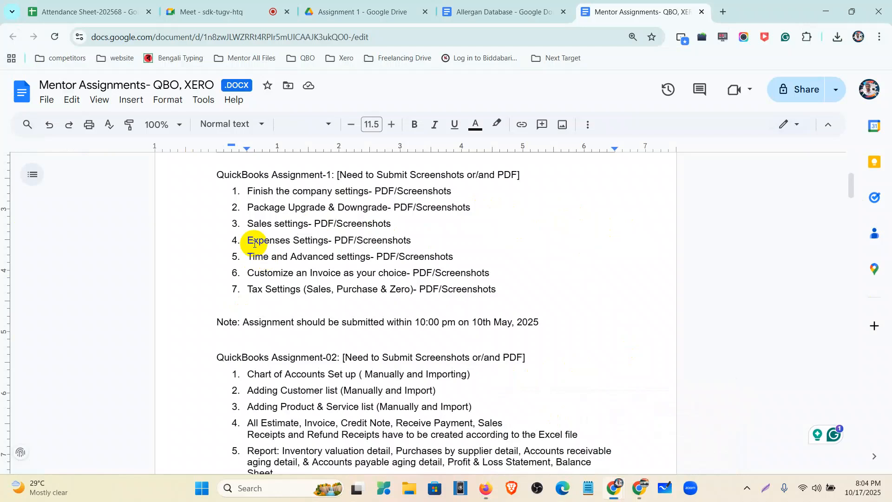
pyautogui.moveTo(246, 190); pyautogui.dragTo(492, 278)
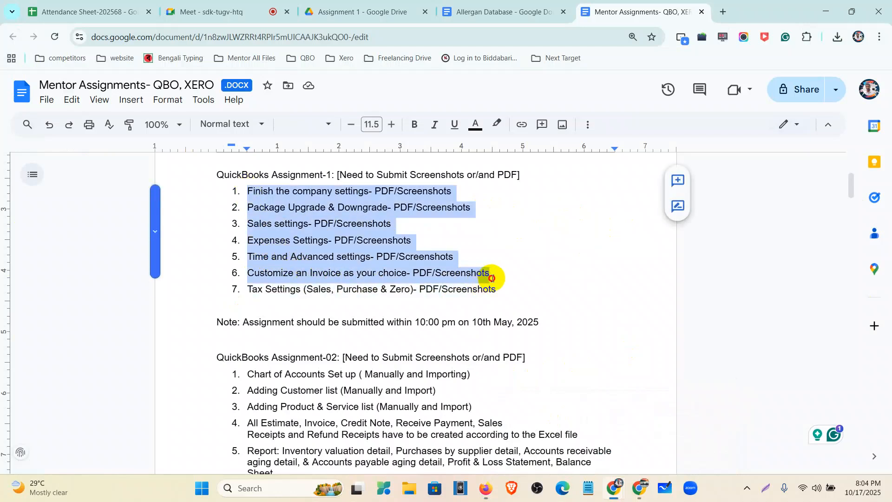
pyautogui.click(493, 11)
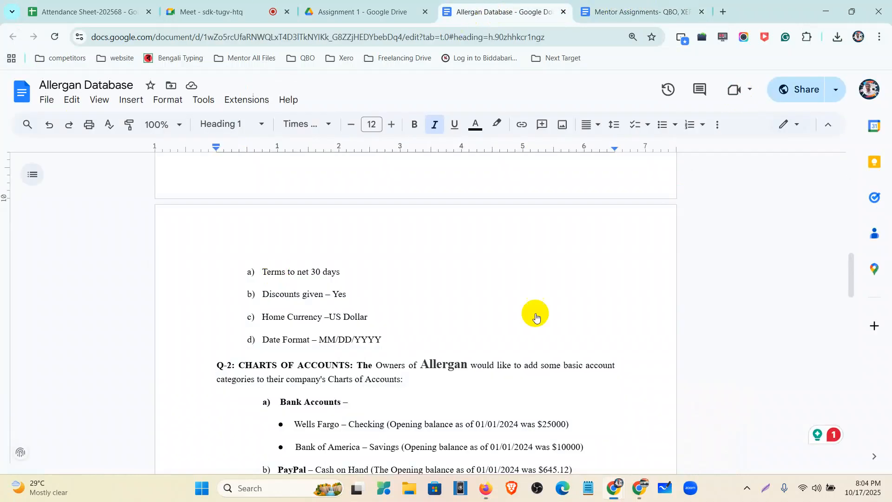
pyautogui.scroll(-2, 373, 353)
pyautogui.scroll(5, 373, 354)
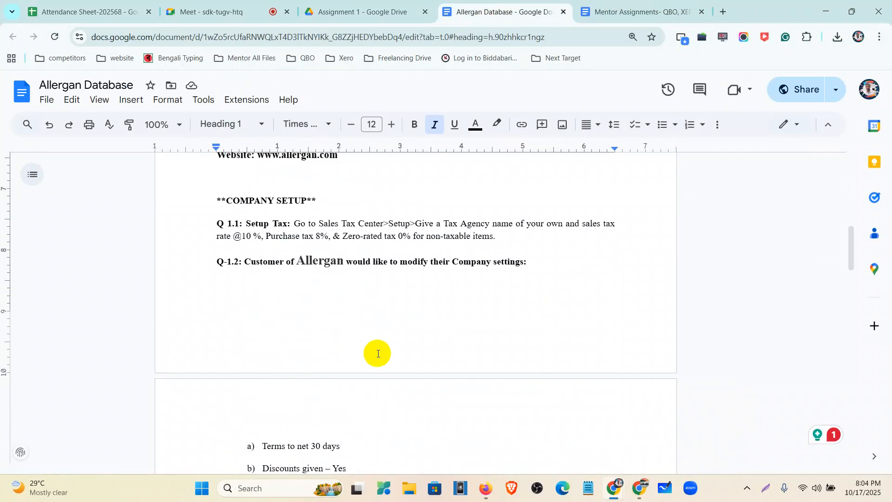
pyautogui.hotkey('ctrl', '+')
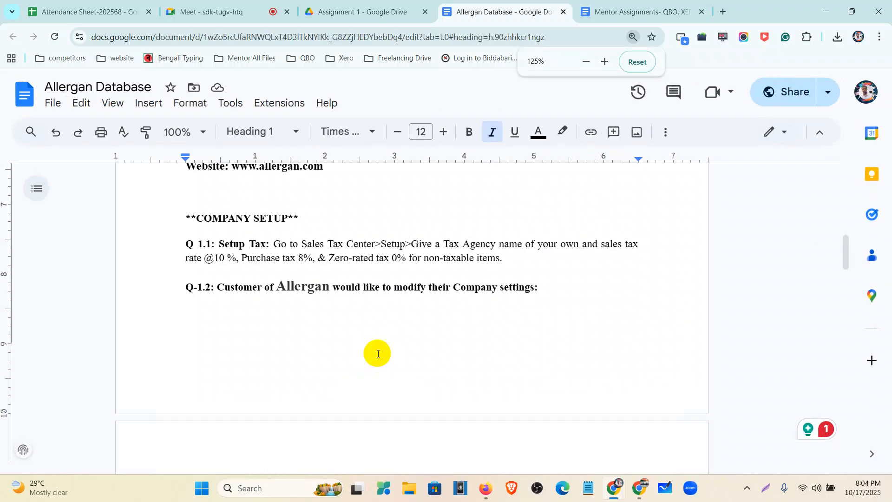
pyautogui.scroll(-1, 378, 354)
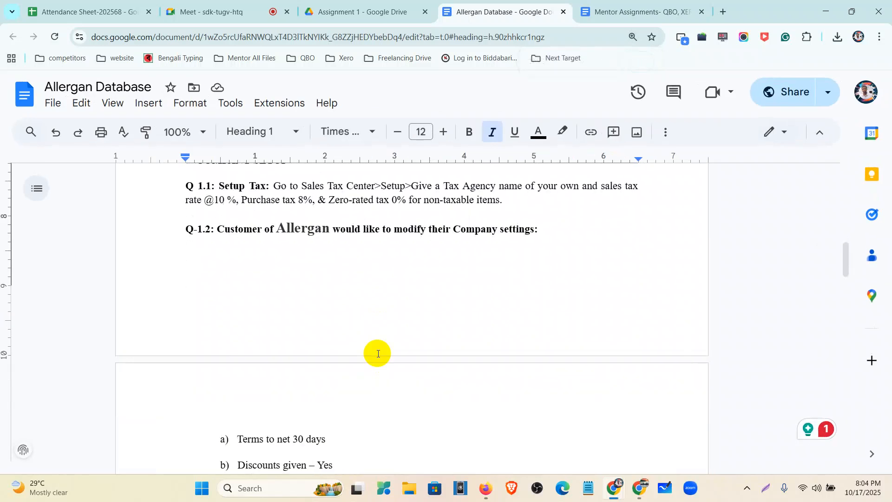
pyautogui.click(830, 15)
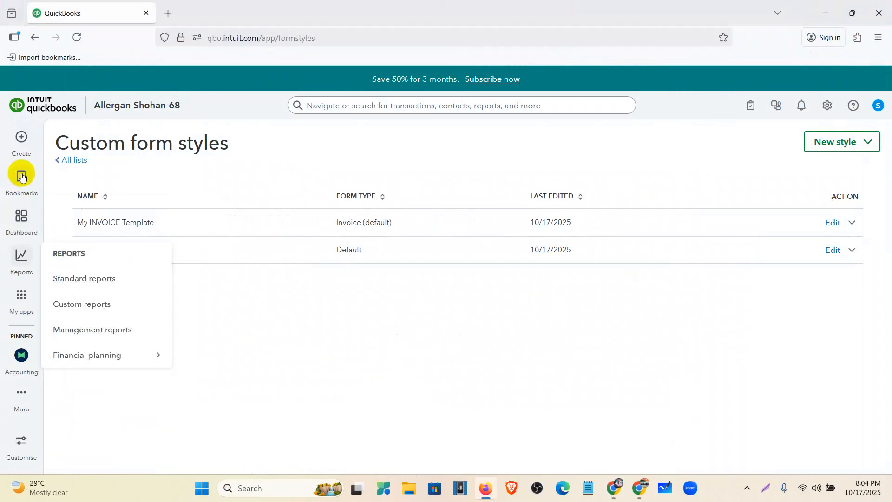
# - Return to the dashboard and open the Tax overview, collapsing the apps list and dismissing the full-screen tip
pyautogui.click(18, 224)
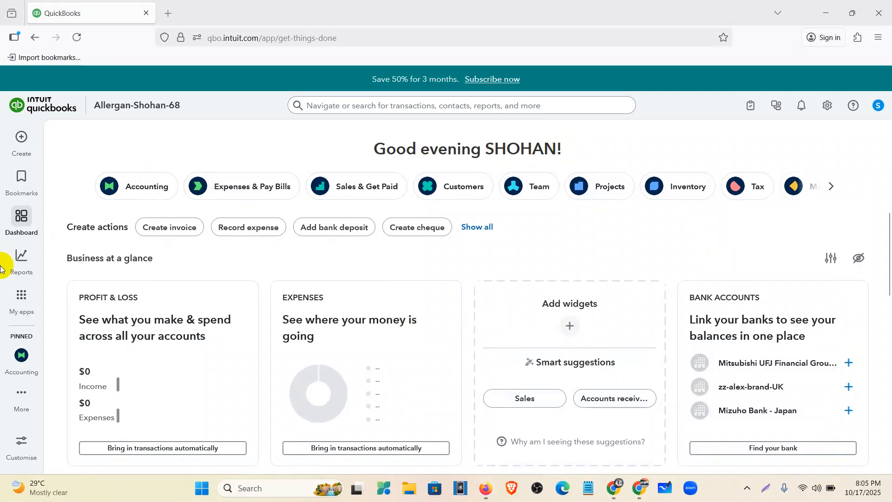
pyautogui.moveTo(20, 309)
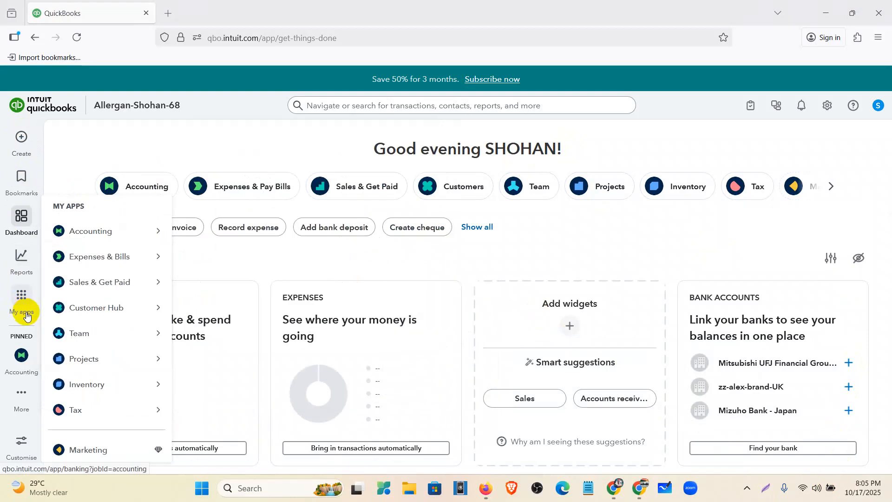
pyautogui.click(23, 306)
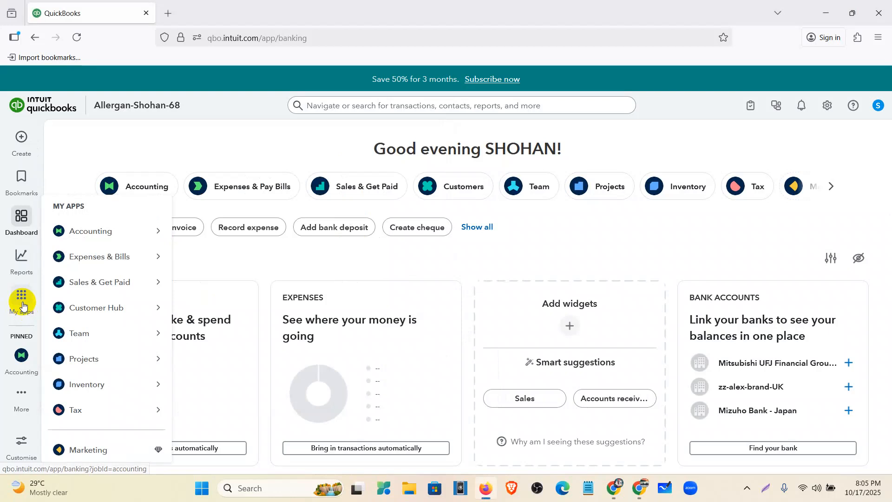
pyautogui.moveTo(20, 300)
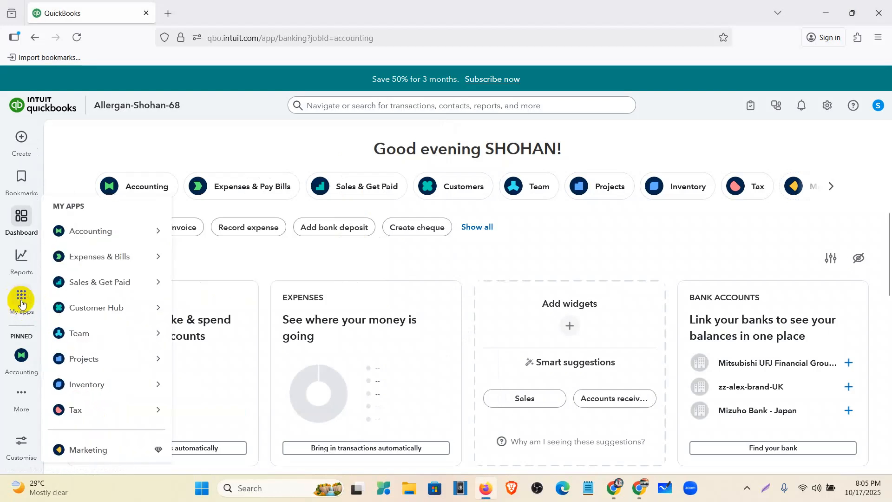
pyautogui.click(87, 413)
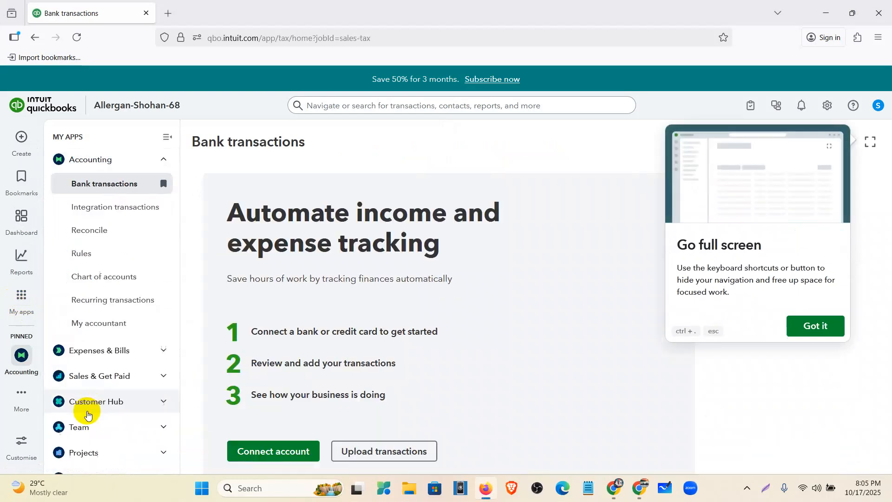
pyautogui.scroll(-2, 148, 228)
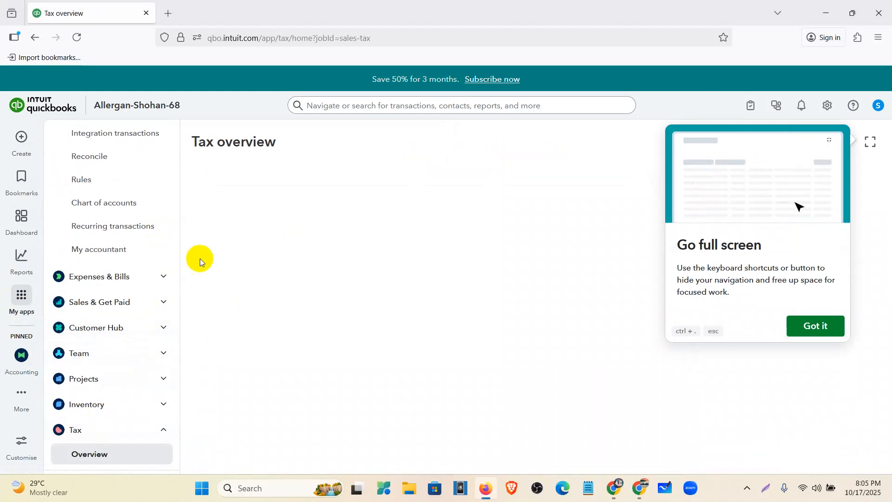
pyautogui.moveTo(175, 210); pyautogui.dragTo(174, 148)
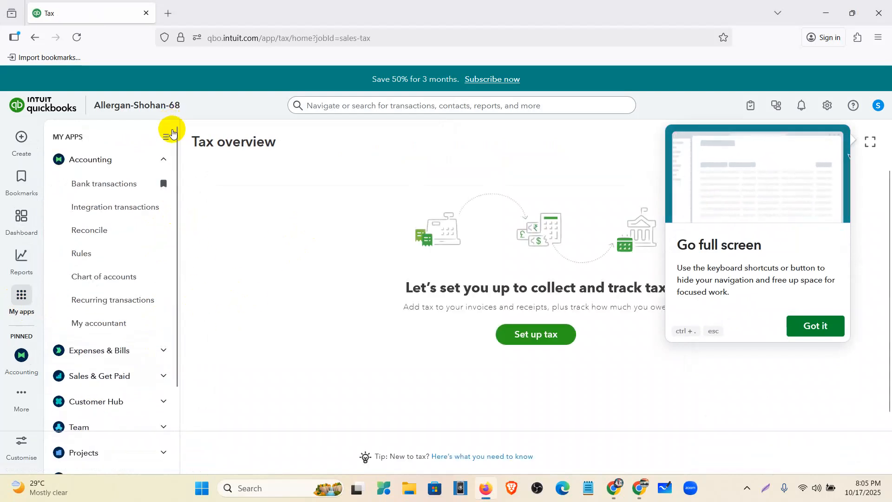
pyautogui.click(168, 137)
pyautogui.click(796, 332)
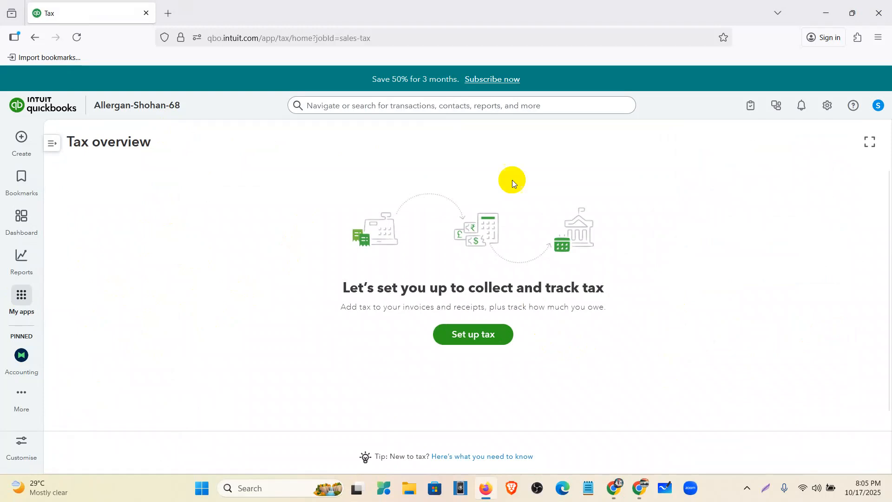
# - Capture the whole screen, outline the tax illustration and each of its three icons with red rectangles, and discard the capture
pyautogui.click(766, 488)
pyautogui.moveTo(1, 4); pyautogui.dragTo(891, 501)
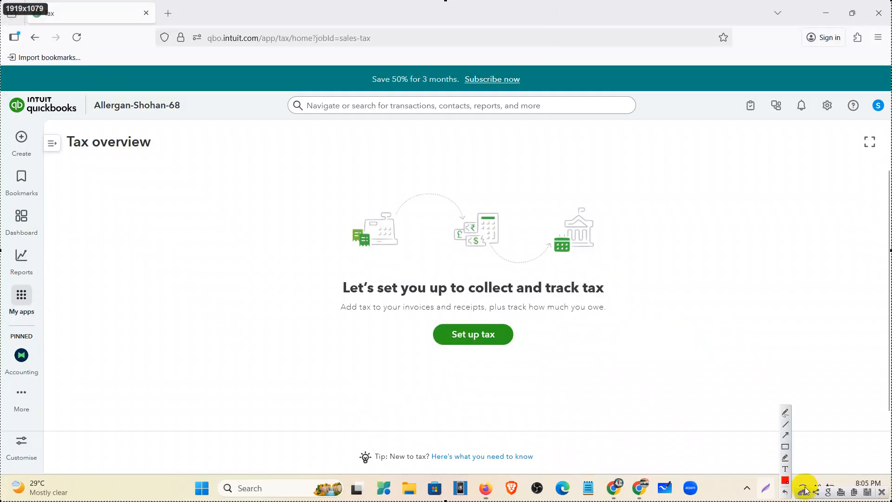
pyautogui.click(783, 449)
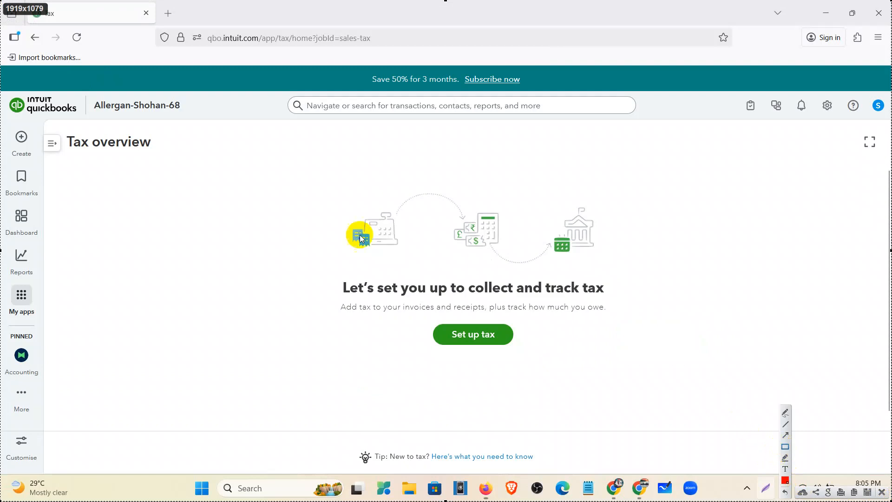
pyautogui.moveTo(302, 170); pyautogui.dragTo(622, 275)
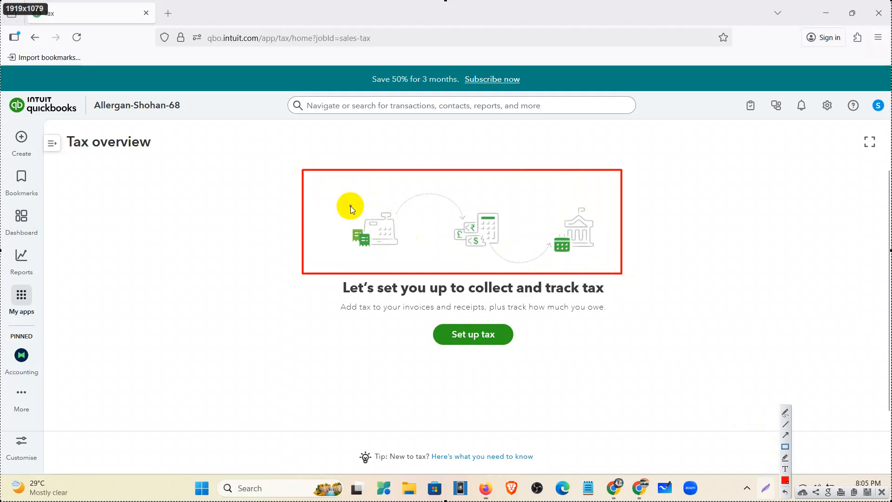
pyautogui.moveTo(349, 204)
pyautogui.mouseDown()
pyautogui.moveTo(405, 269)
pyautogui.moveTo(406, 259)
pyautogui.mouseUp()
pyautogui.moveTo(446, 205)
pyautogui.mouseDown()
pyautogui.moveTo(497, 225)
pyautogui.moveTo(510, 259)
pyautogui.mouseUp()
pyautogui.moveTo(537, 202)
pyautogui.mouseDown()
pyautogui.moveTo(590, 259)
pyautogui.moveTo(610, 257)
pyautogui.mouseUp()
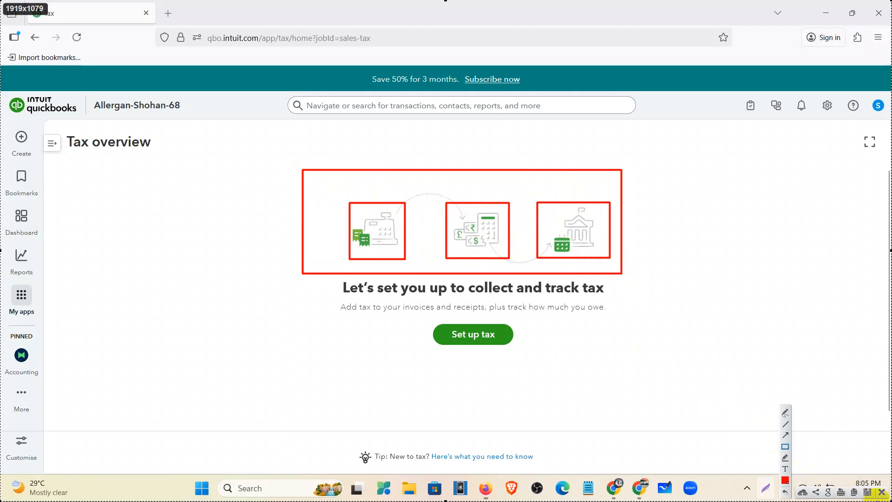
pyautogui.click(881, 494)
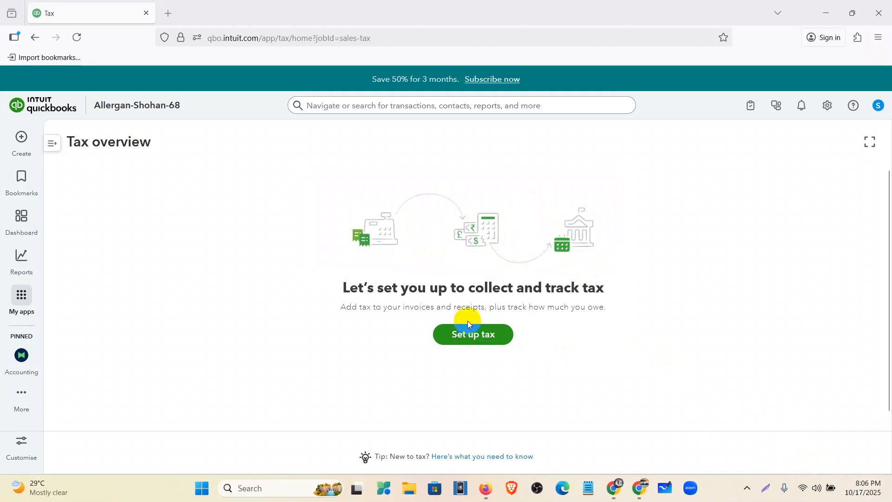
# - Start the sales tax setup and enter Vat as the tax name
pyautogui.click(469, 344)
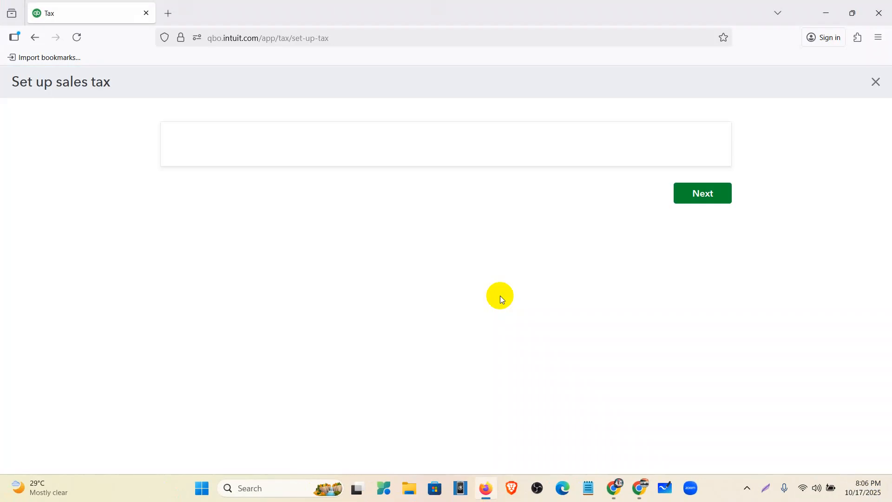
pyautogui.click(501, 296)
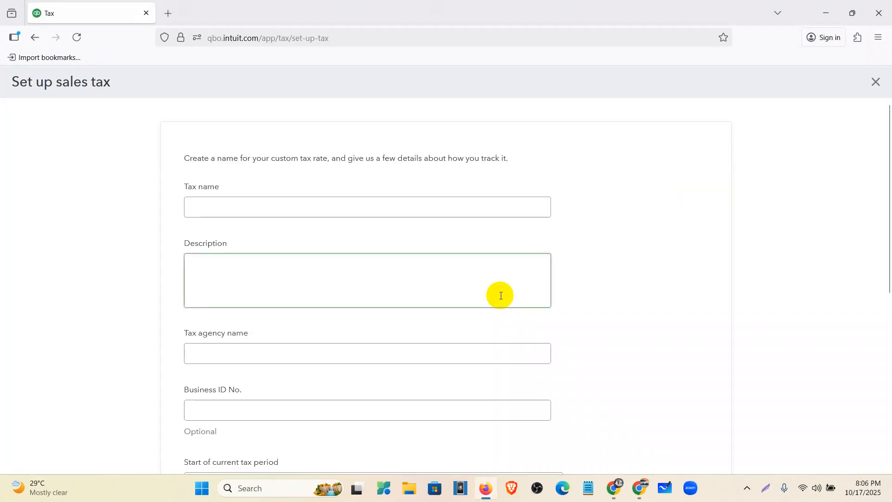
pyautogui.click(447, 208)
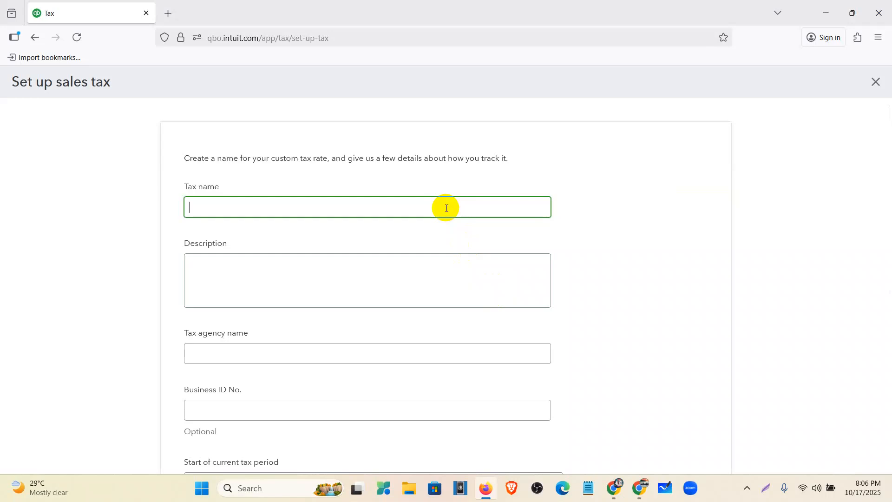
pyautogui.write('Vat')
pyautogui.scroll(-2, 343, 264)
pyautogui.scroll(2, 280, 217)
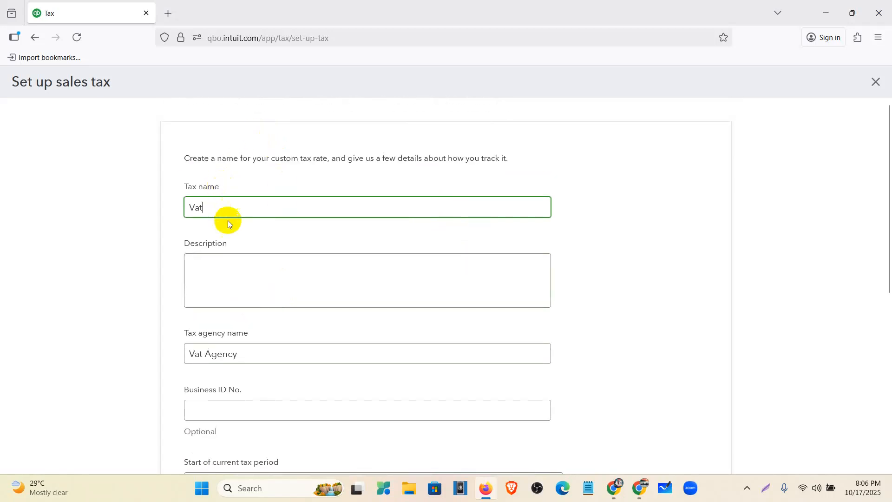
# - Keep Vat Agency as the tax agency name and set the start of the current tax period to October
pyautogui.click(261, 353)
pyautogui.scroll(-5, 232, 328)
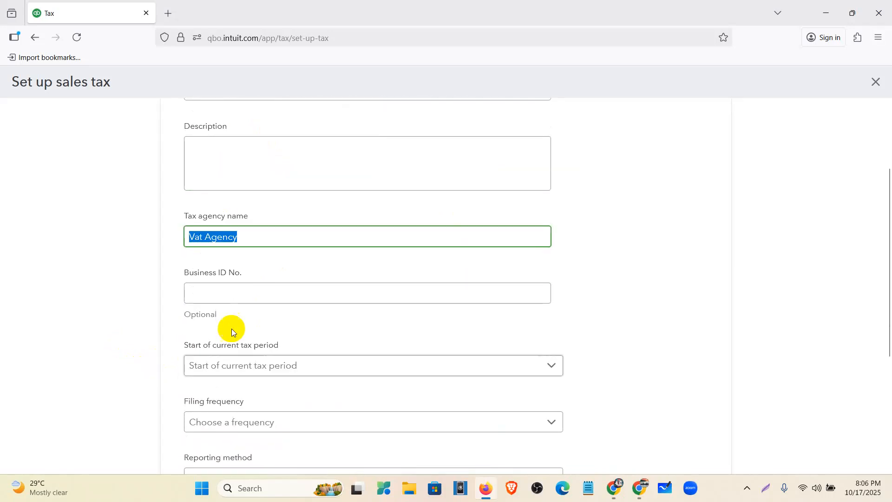
pyautogui.scroll(-2, 234, 326)
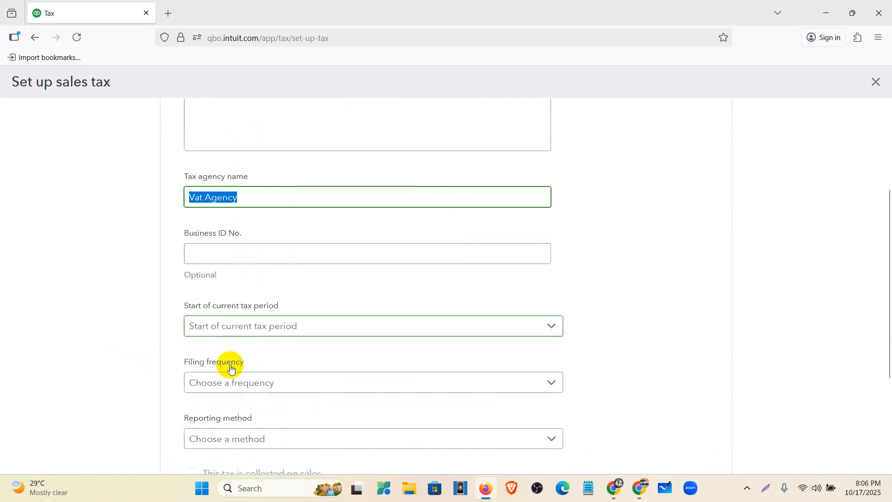
pyautogui.click(236, 315)
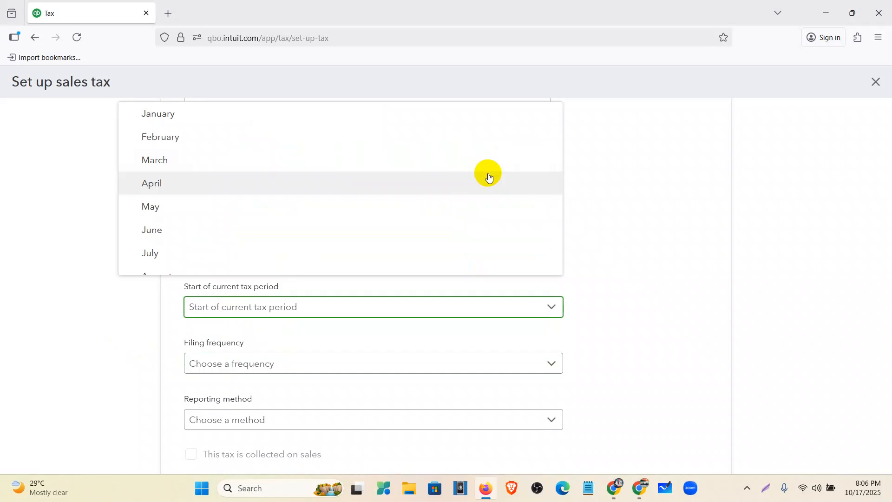
pyautogui.scroll(-5, 325, 215)
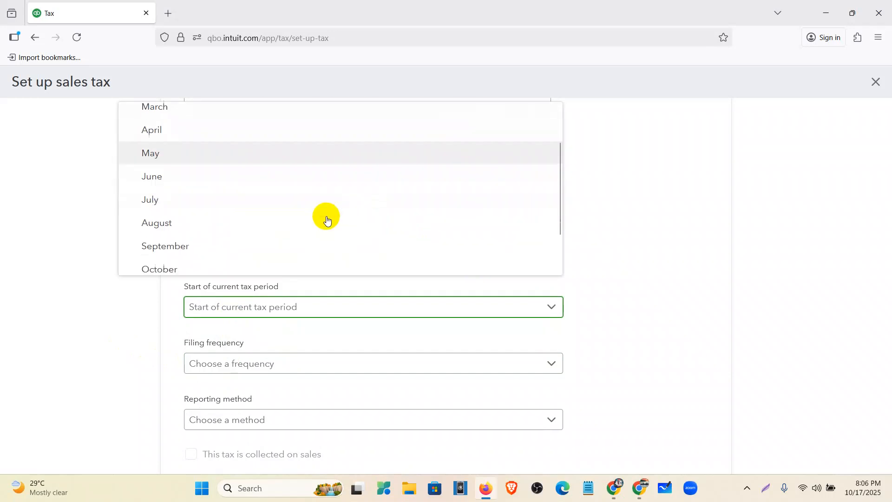
pyautogui.click(291, 219)
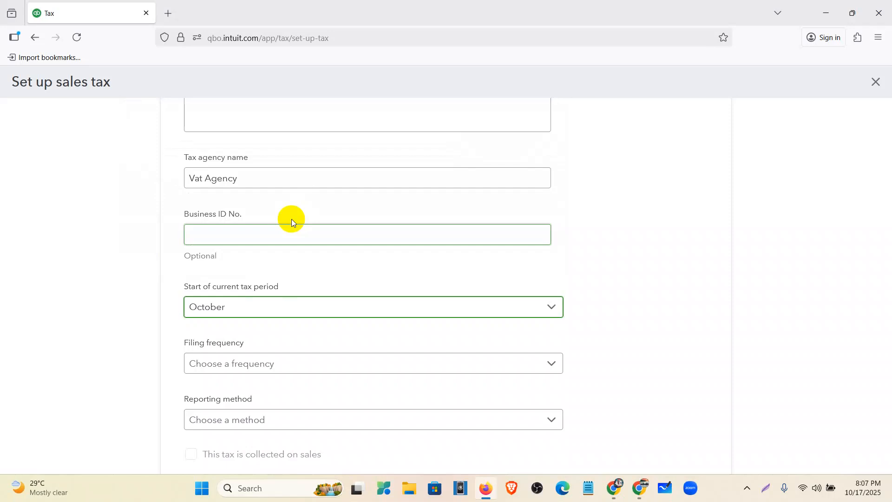
# - Set the filing frequency to Quarterly and the reporting method to Cash
pyautogui.scroll(-3, 299, 221)
pyautogui.click(263, 254)
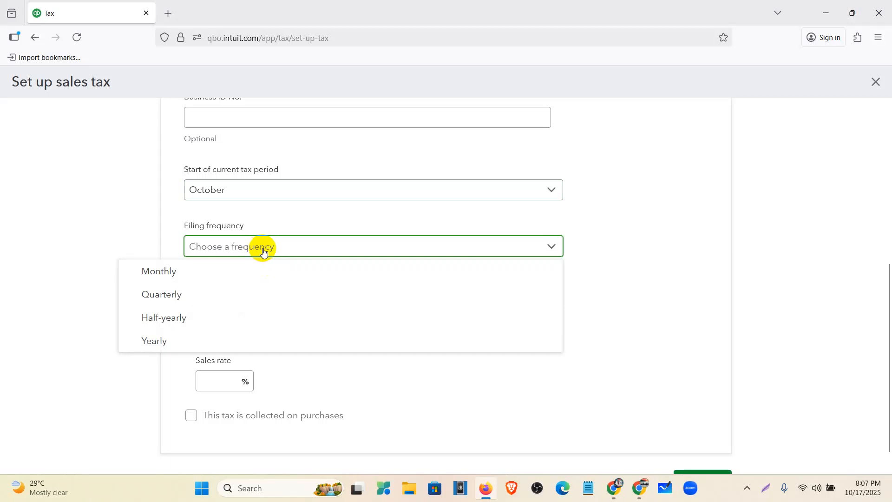
pyautogui.click(242, 301)
pyautogui.click(248, 305)
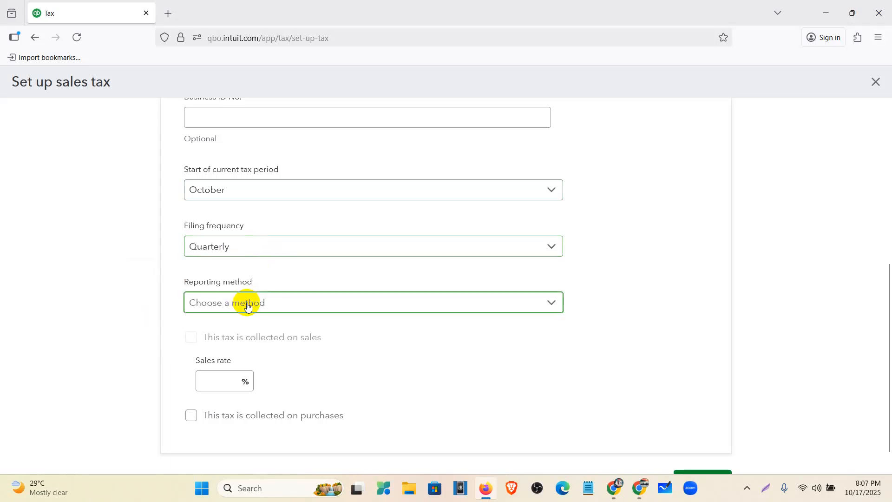
pyautogui.scroll(-1, 267, 270)
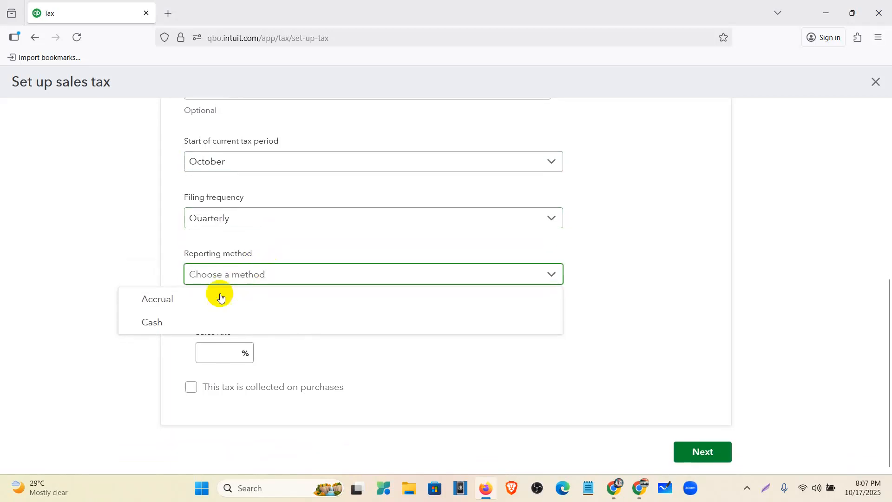
pyautogui.click(182, 327)
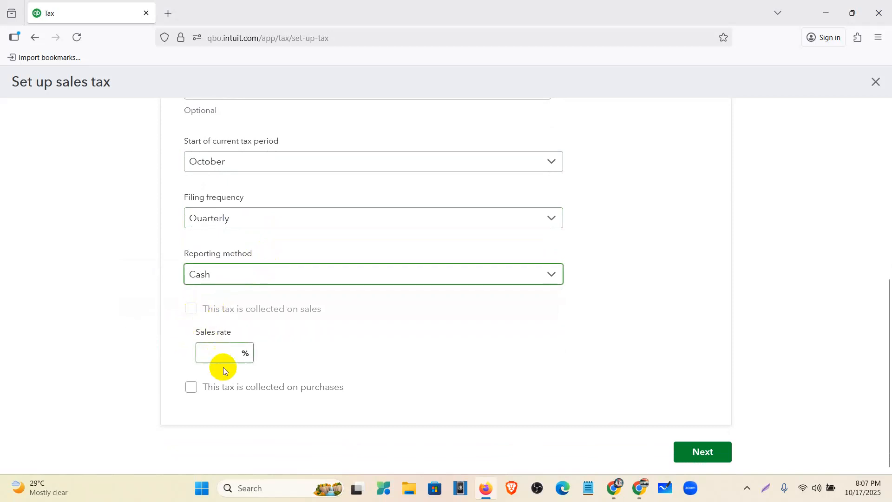
# - Set the sales rate to 25% and have the tax collected on purchases at a reclaimable 25% rate
pyautogui.click(216, 355)
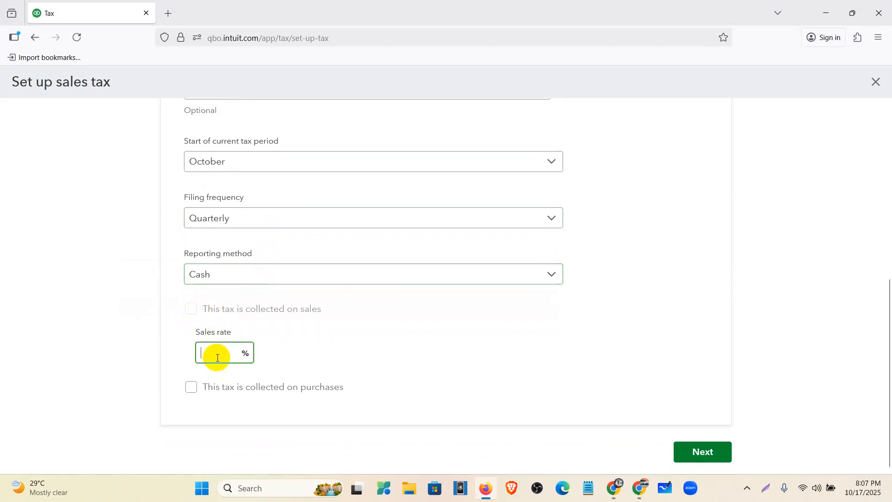
pyautogui.write('25')
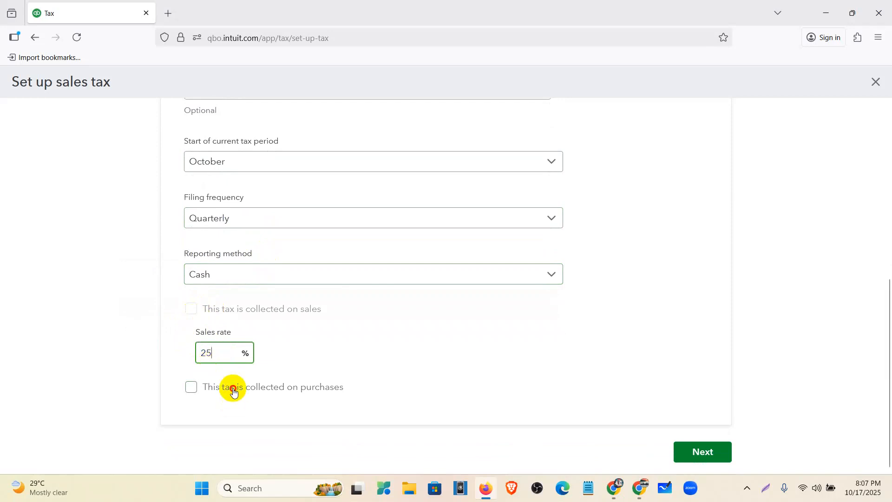
pyautogui.click(234, 392)
pyautogui.scroll(-1, 229, 390)
pyautogui.click(226, 375)
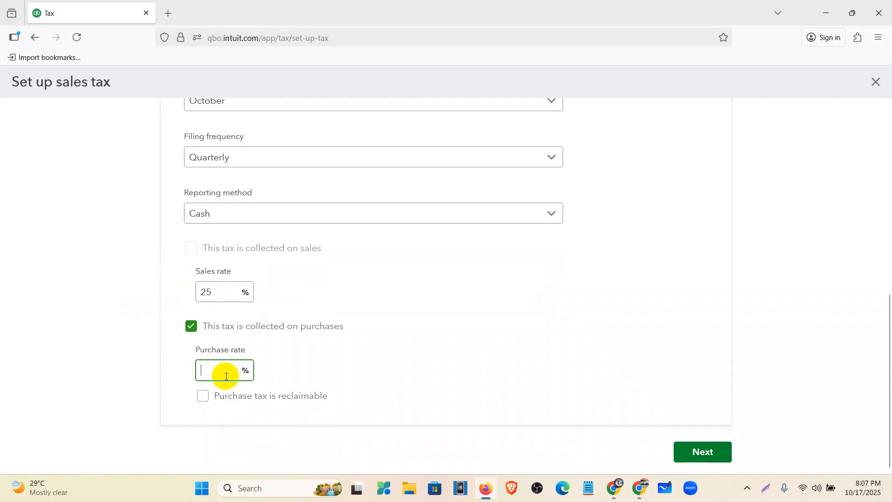
pyautogui.write('25')
pyautogui.click(271, 397)
# - Submit the sales tax setup and dismiss the tracking video to return to the Tax overview
pyautogui.click(710, 460)
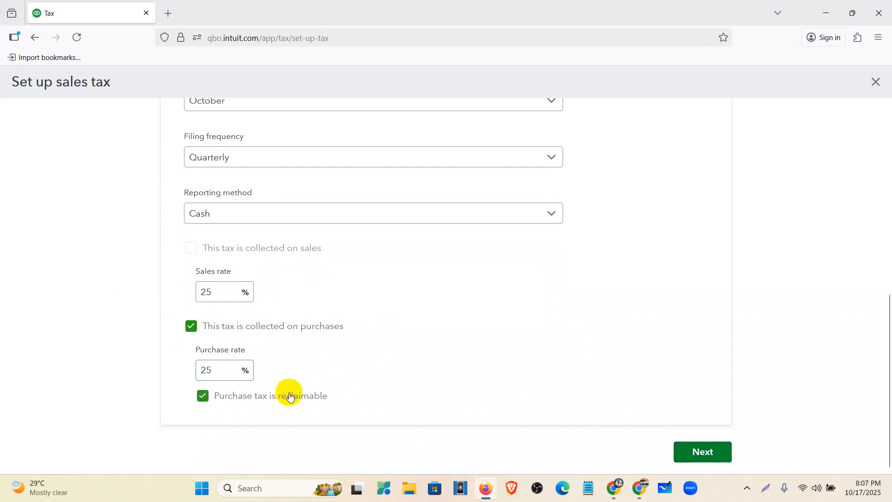
pyautogui.click(704, 452)
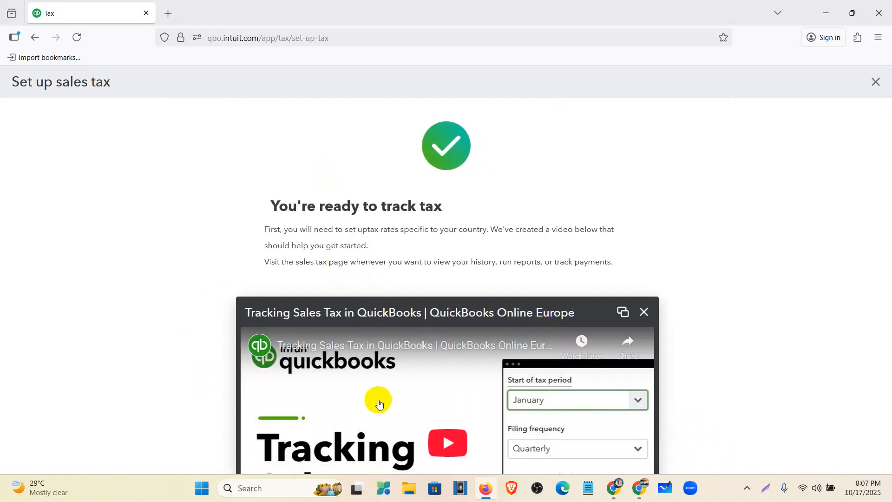
pyautogui.click(644, 312)
pyautogui.click(446, 311)
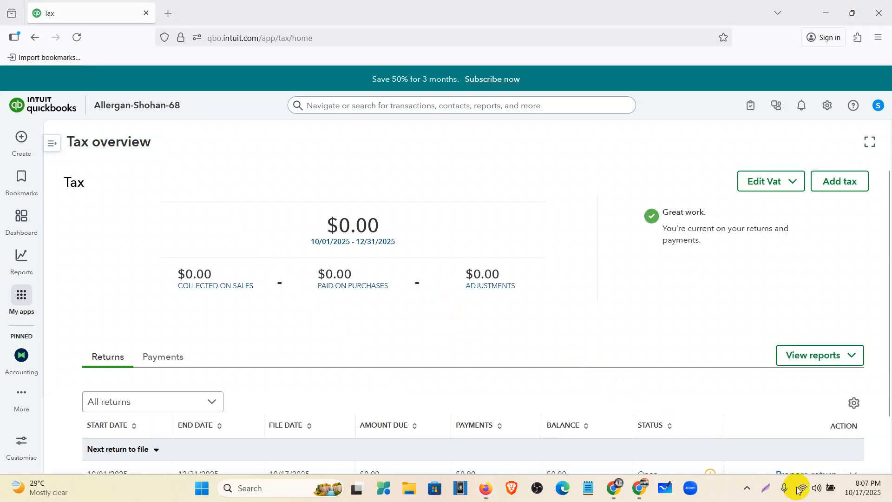
# - Examine the Tax overview's period total, its sales, purchases and adjustments amounts, and the returns list
pyautogui.scroll(-2, 425, 280)
pyautogui.scroll(2, 437, 291)
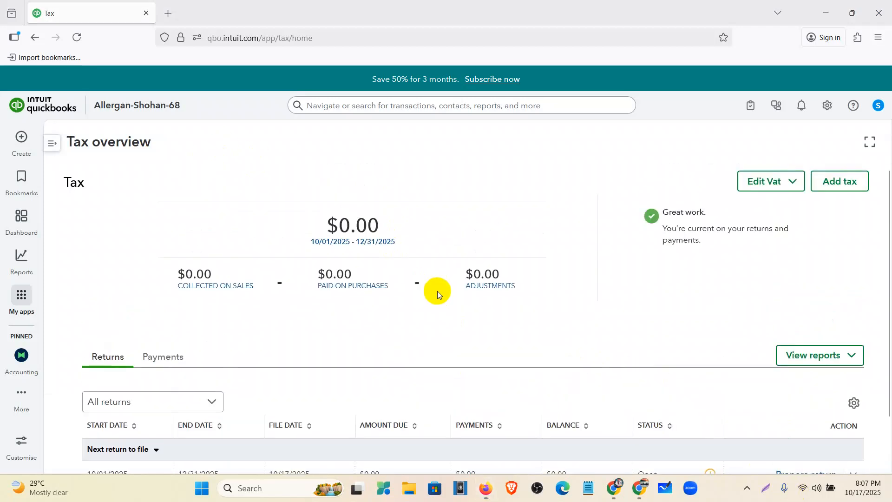
pyautogui.scroll(-2, 365, 272)
pyautogui.scroll(2, 362, 285)
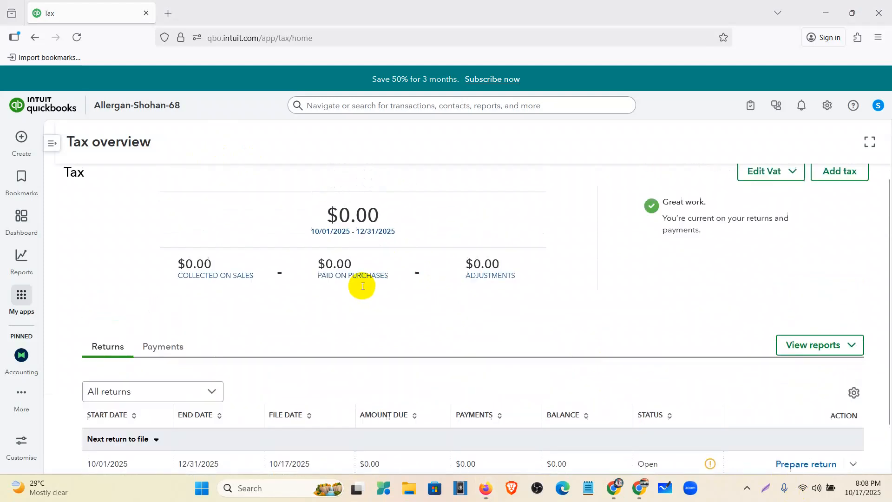
pyautogui.scroll(-2, 464, 277)
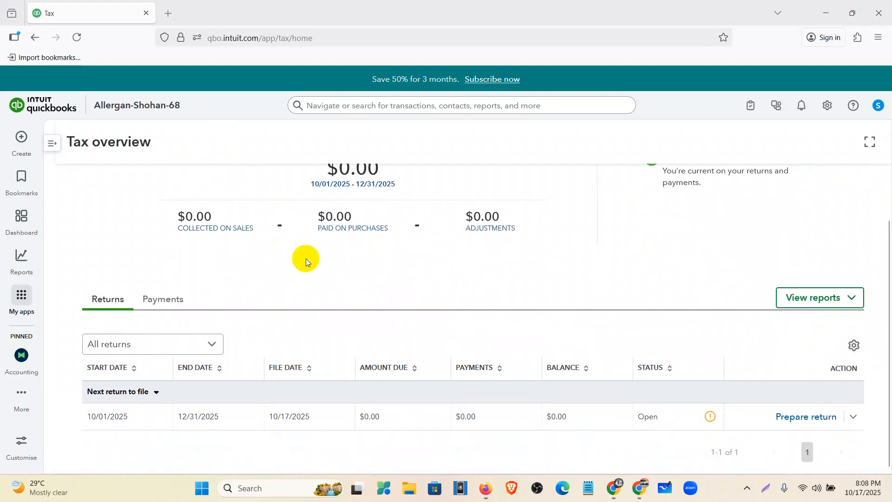
pyautogui.scroll(2, 279, 265)
pyautogui.moveTo(183, 273); pyautogui.dragTo(392, 284)
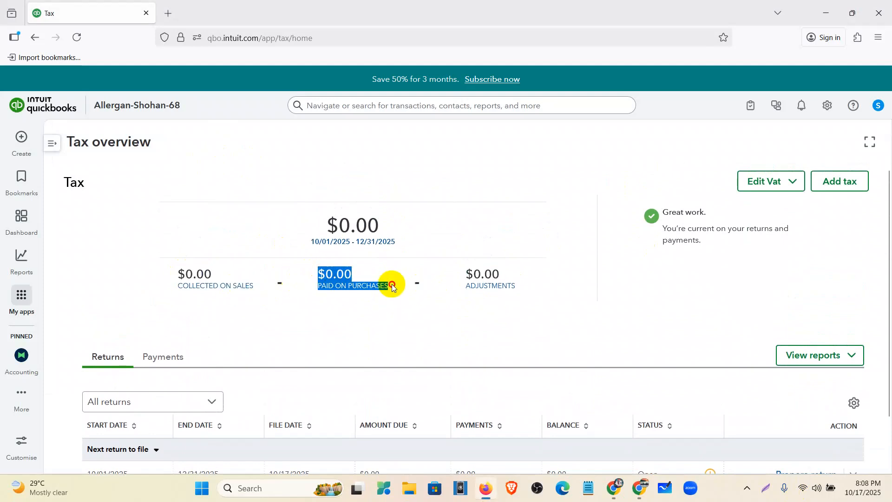
pyautogui.moveTo(461, 265); pyautogui.dragTo(522, 299)
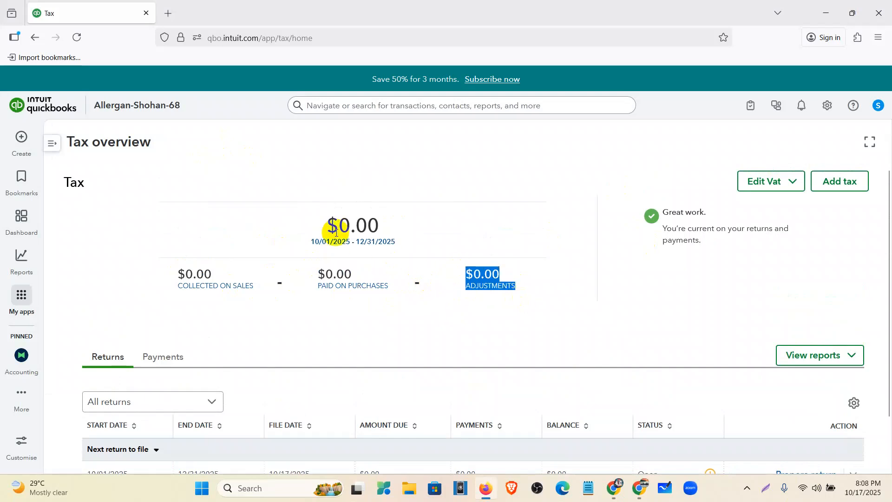
pyautogui.click(316, 223)
pyautogui.moveTo(316, 223); pyautogui.dragTo(401, 246)
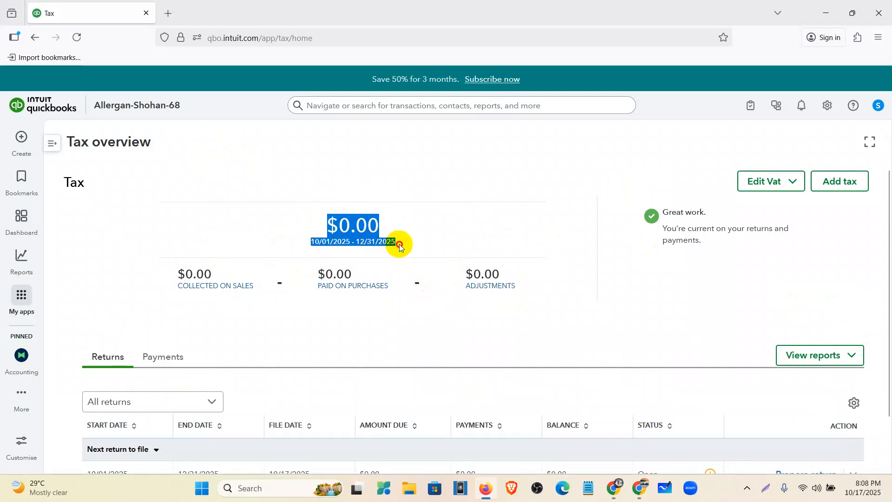
pyautogui.scroll(-2, 629, 264)
pyautogui.scroll(2, 629, 264)
pyautogui.click(742, 213)
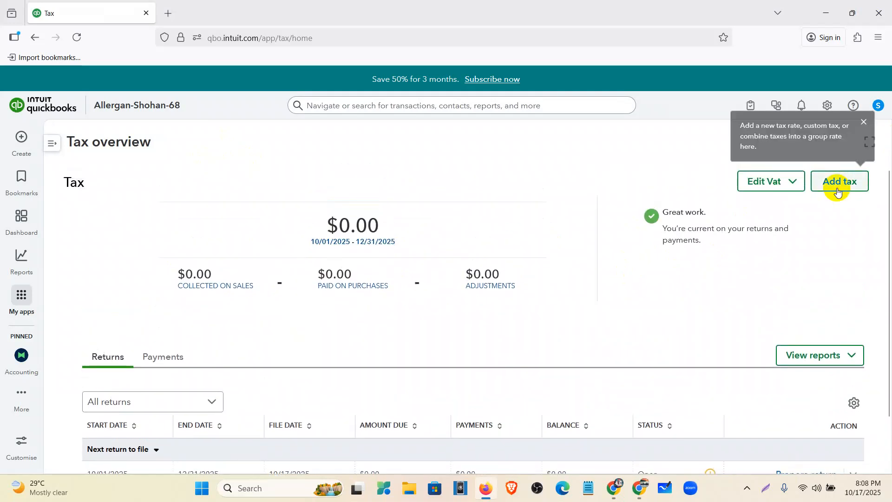
# - Start adding another tax and review the available tax types
pyautogui.click(842, 181)
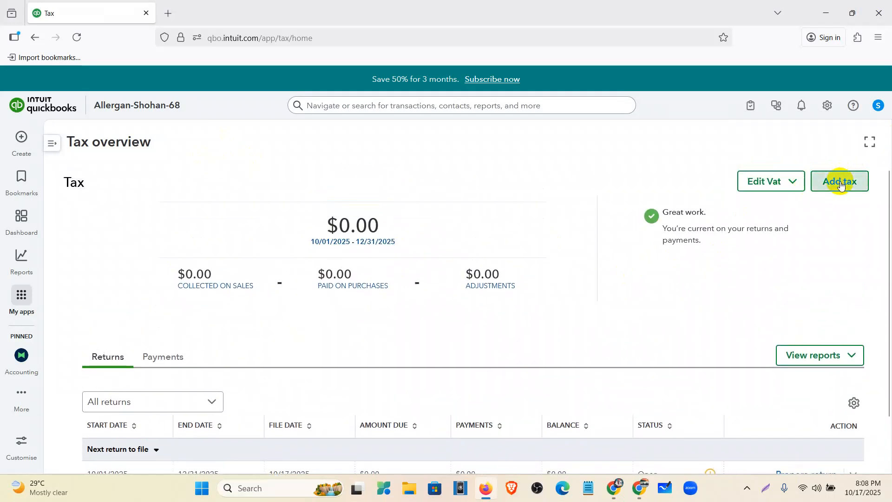
pyautogui.scroll(-1, 827, 209)
pyautogui.scroll(1, 790, 270)
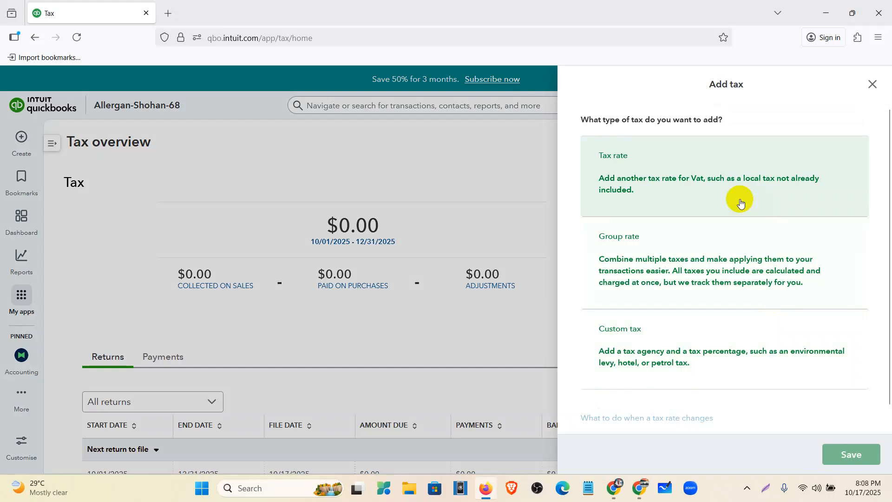
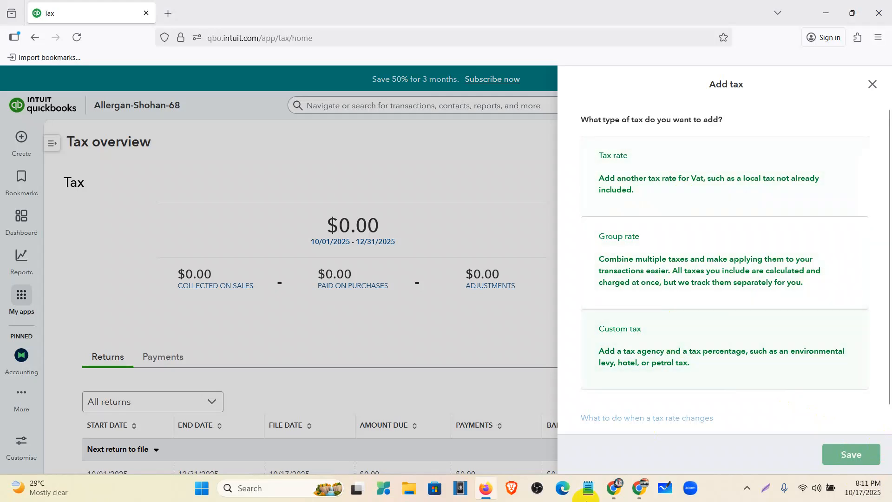
# - Switch to the Allergan Database document and highlight the sales, purchase and zero-rated tax requirement in Q 1.1
pyautogui.click(484, 494)
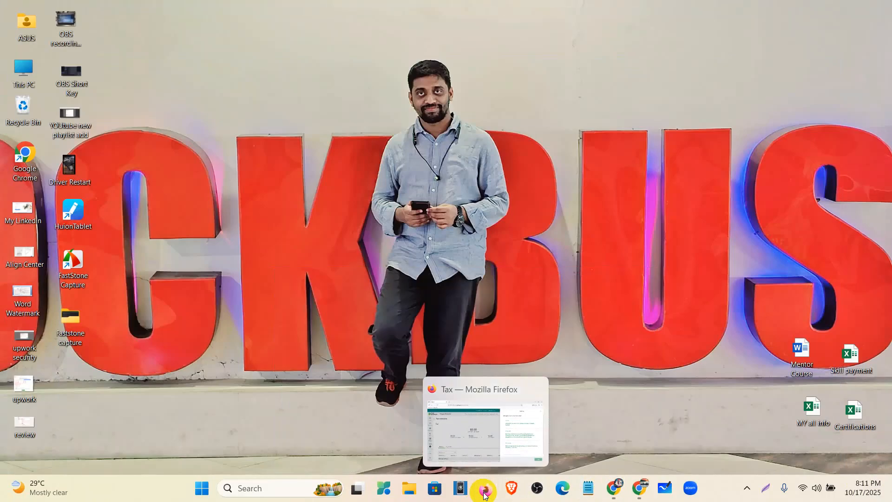
pyautogui.moveTo(613, 492)
pyautogui.click(540, 419)
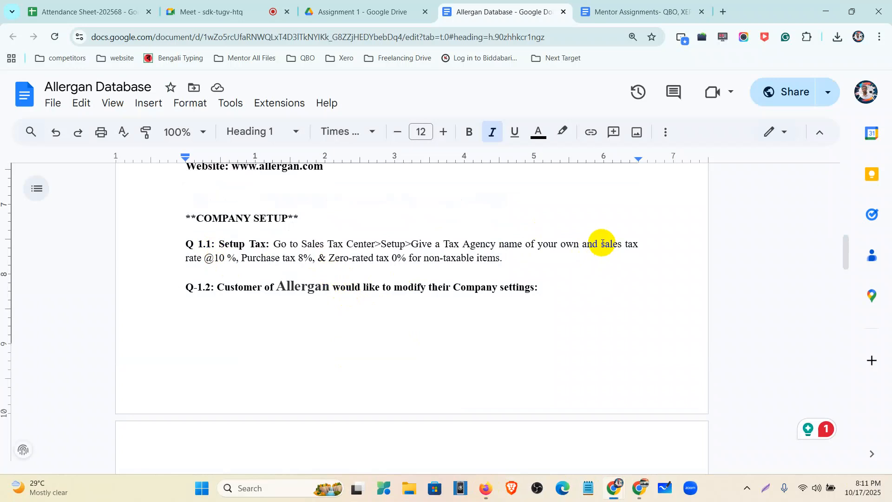
pyautogui.moveTo(601, 243); pyautogui.dragTo(614, 260)
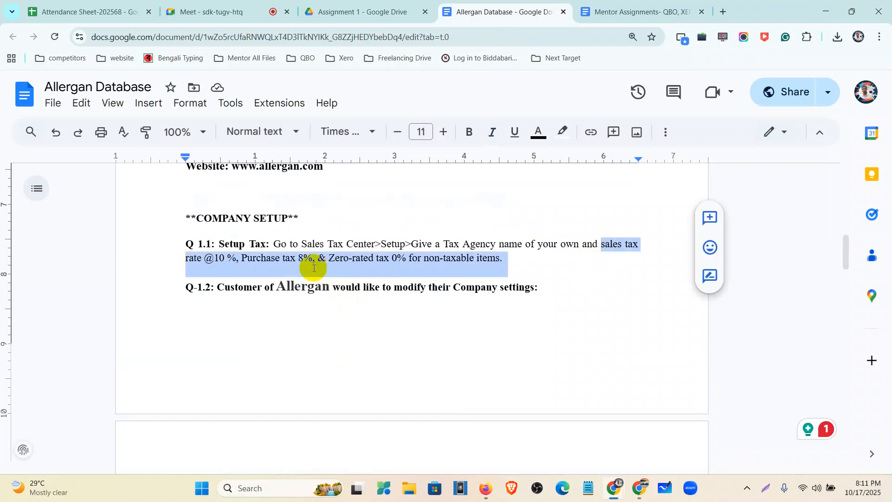
# - Return to QuickBooks in Firefox, choose to add a custom tax, and name it Sales Tax
pyautogui.click(484, 488)
pyautogui.scroll(-1, 669, 326)
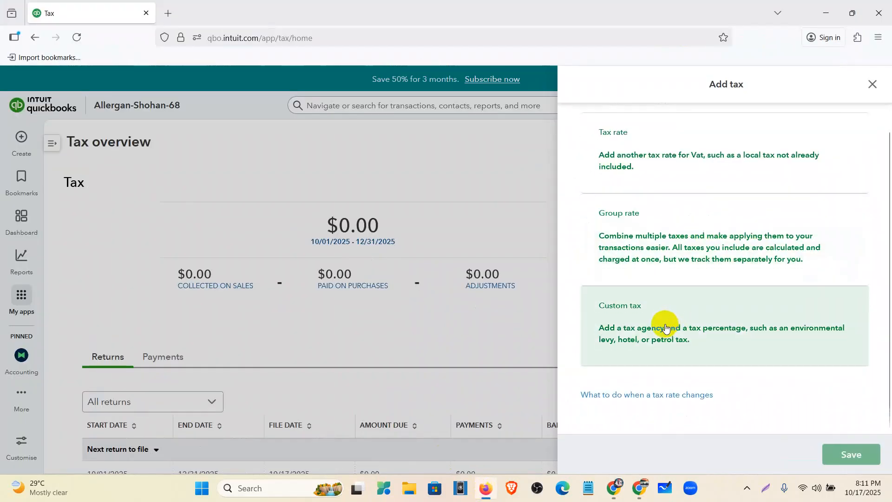
pyautogui.click(665, 327)
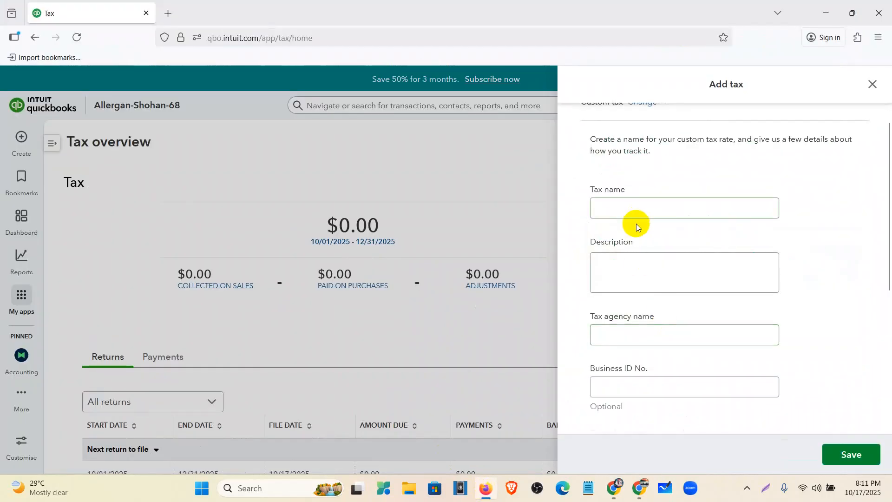
pyautogui.click(626, 213)
pyautogui.write('Sales Tax')
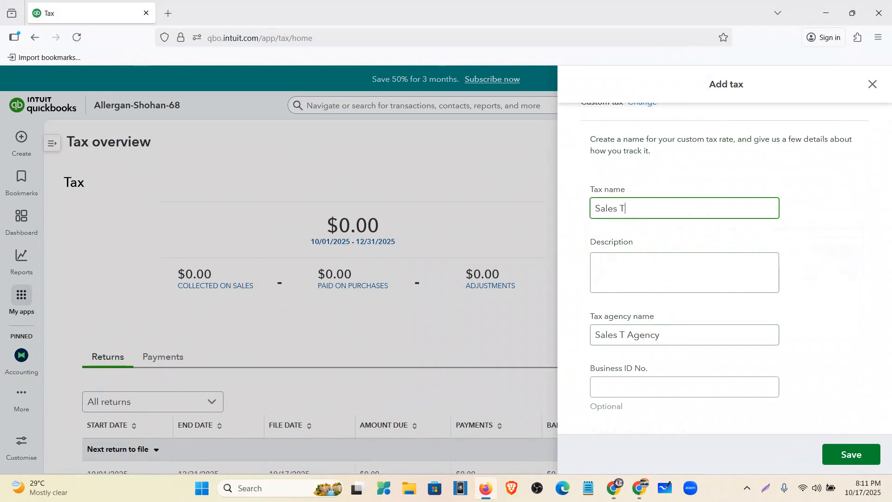
# - Set the Sales Tax period start to October, with quarterly filing and the cash reporting method
pyautogui.scroll(-1, 644, 277)
pyautogui.scroll(-4, 643, 278)
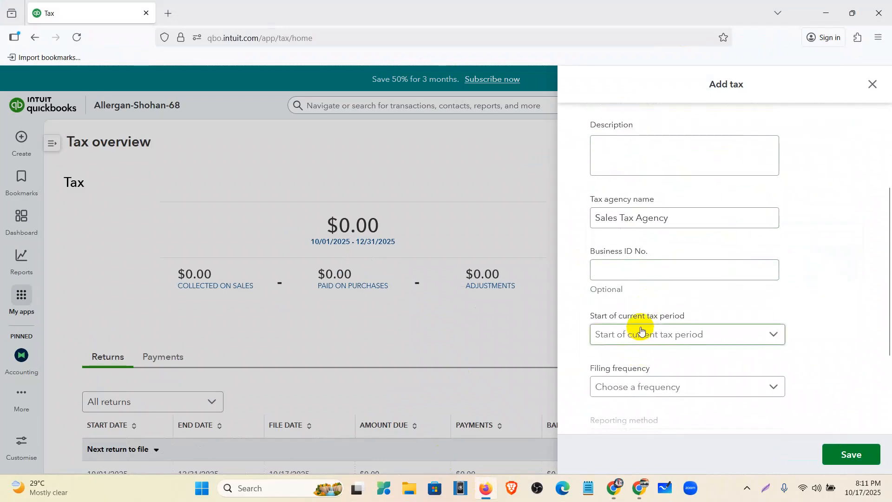
pyautogui.click(642, 336)
pyautogui.scroll(-3, 616, 205)
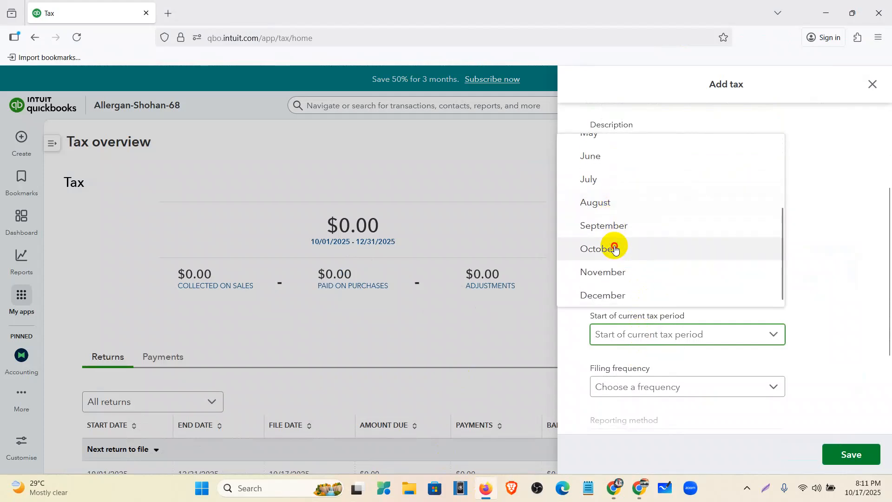
pyautogui.click(614, 249)
pyautogui.scroll(-4, 618, 243)
pyautogui.click(643, 270)
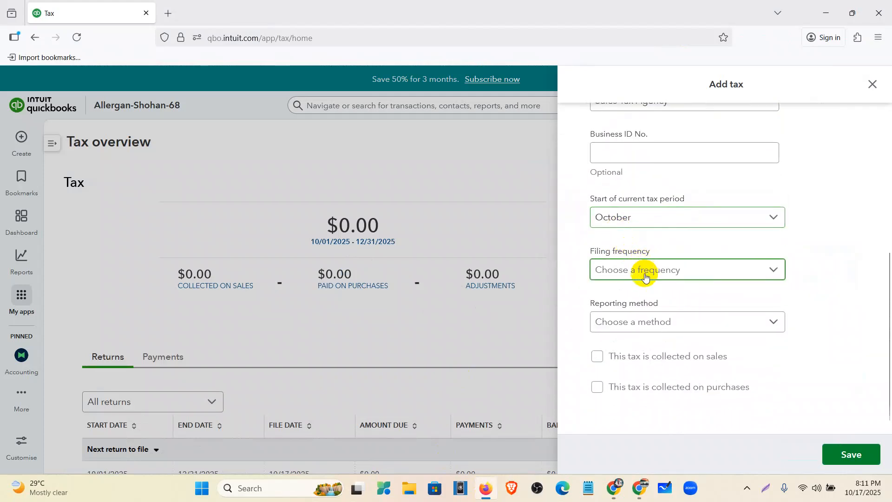
pyautogui.click(618, 315)
pyautogui.click(640, 325)
pyautogui.click(622, 367)
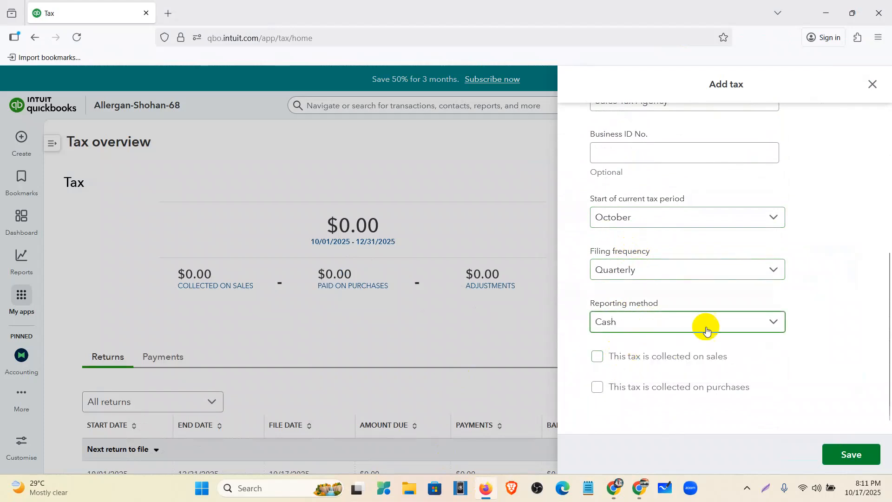
# - Mark the custom tax as collected on sales and open its sales rate for entry
pyautogui.scroll(3, 698, 333)
pyautogui.scroll(-3, 688, 327)
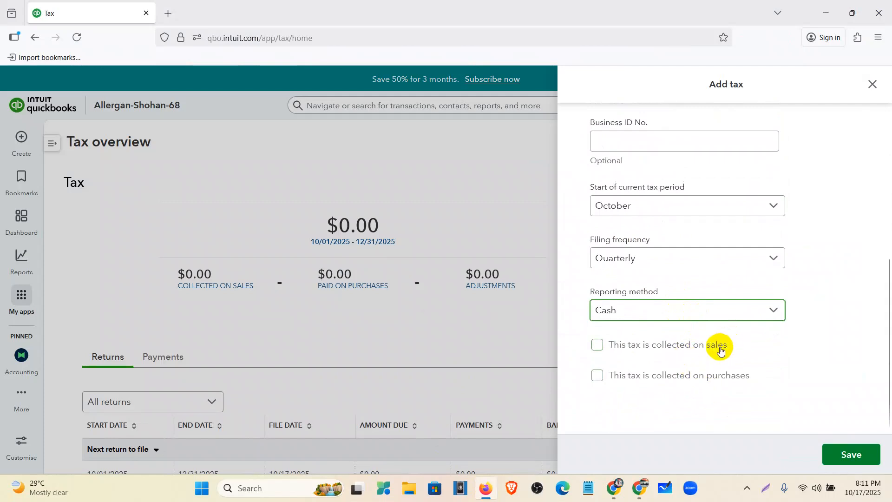
pyautogui.click(687, 345)
pyautogui.click(632, 379)
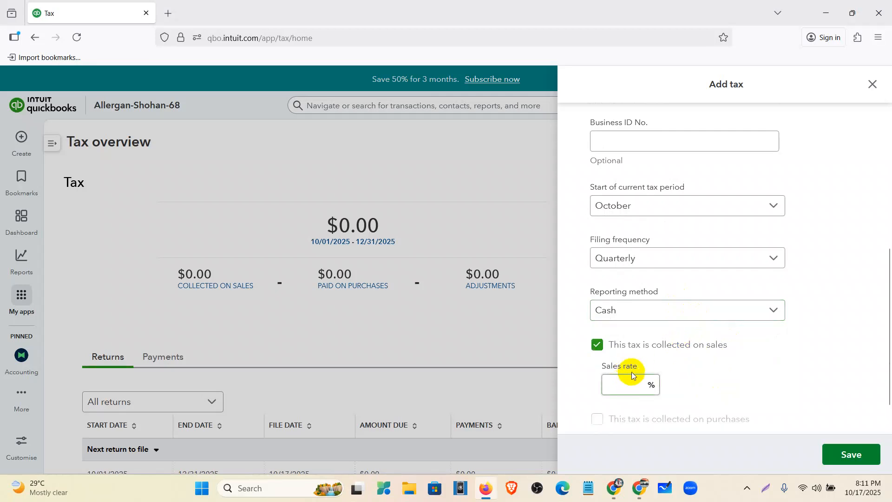
# - Check the required sales tax rate in the Allergan Database document and highlight it in Q 1.1
pyautogui.moveTo(486, 496)
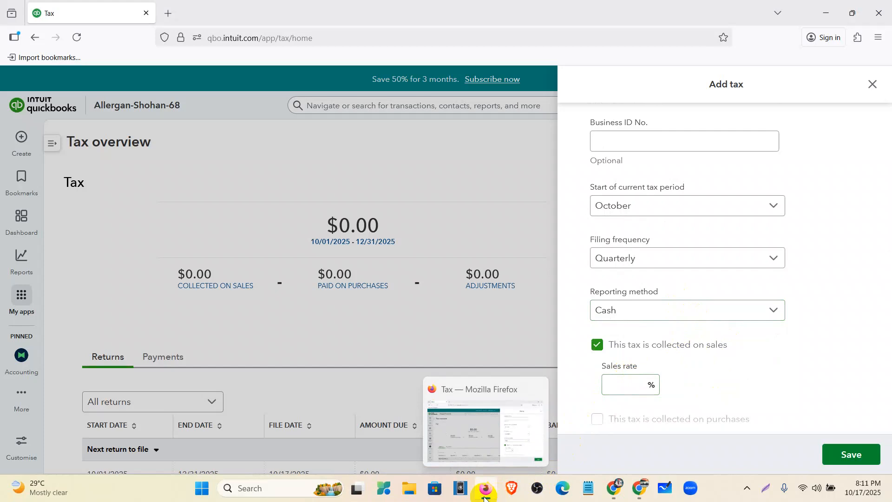
pyautogui.click(485, 496)
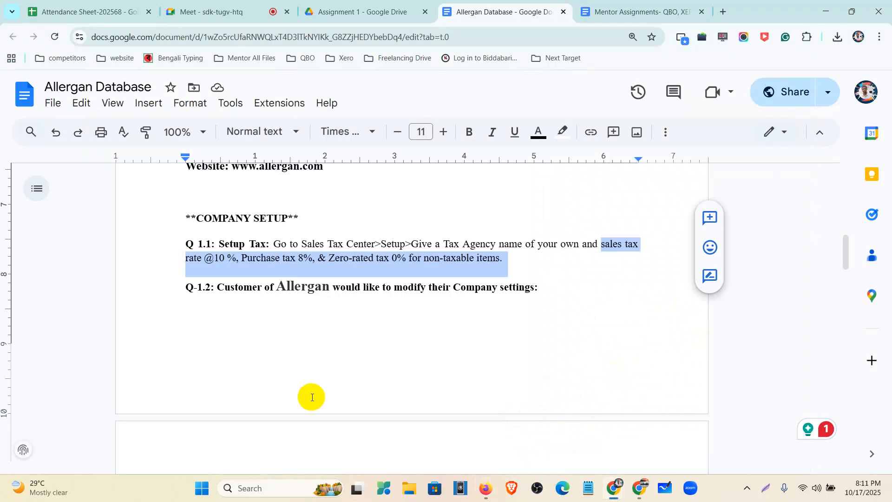
pyautogui.click(233, 260)
pyautogui.moveTo(236, 259); pyautogui.dragTo(217, 258)
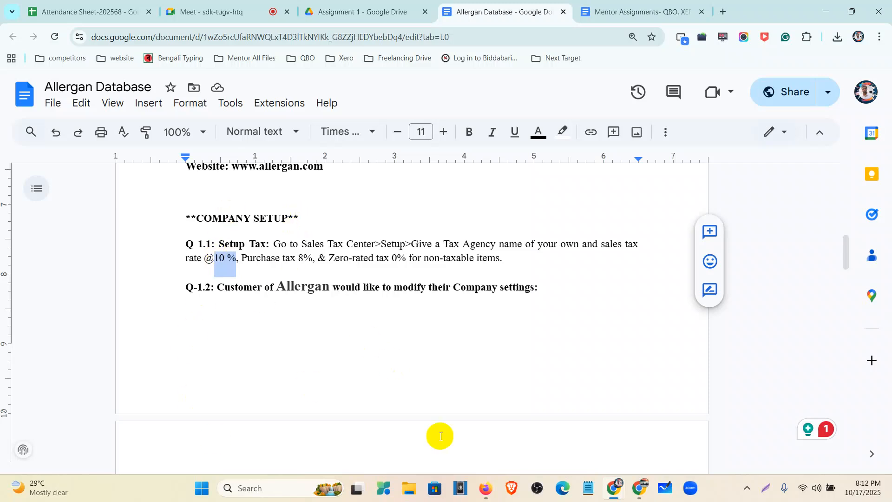
# - Return to the custom tax form in Firefox and set the sales rate to 10%
pyautogui.click(485, 494)
pyautogui.click(641, 385)
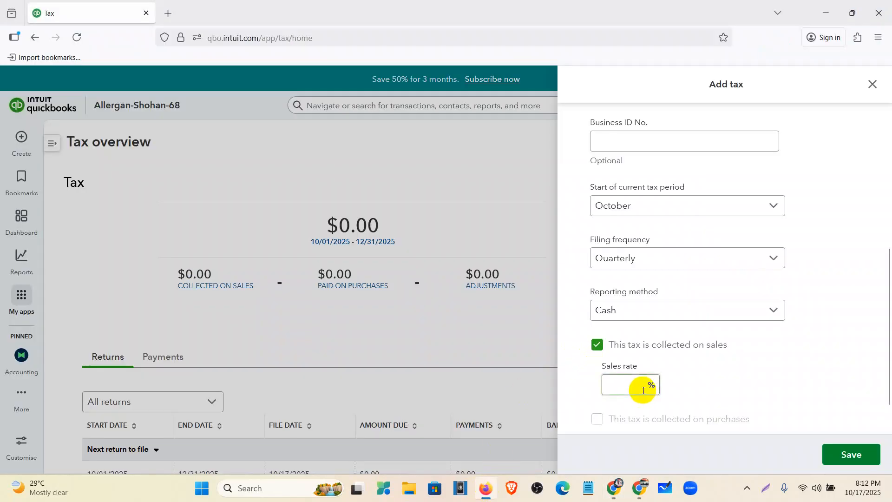
pyautogui.write('10')
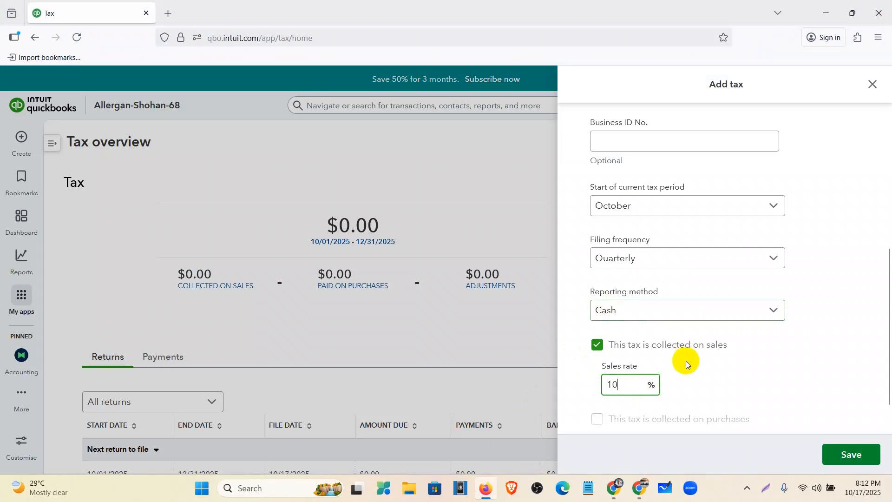
# - Mark the custom tax as collected on purchases with a 10% purchase rate, and make the purchase tax reclaimable
pyautogui.scroll(-2, 686, 360)
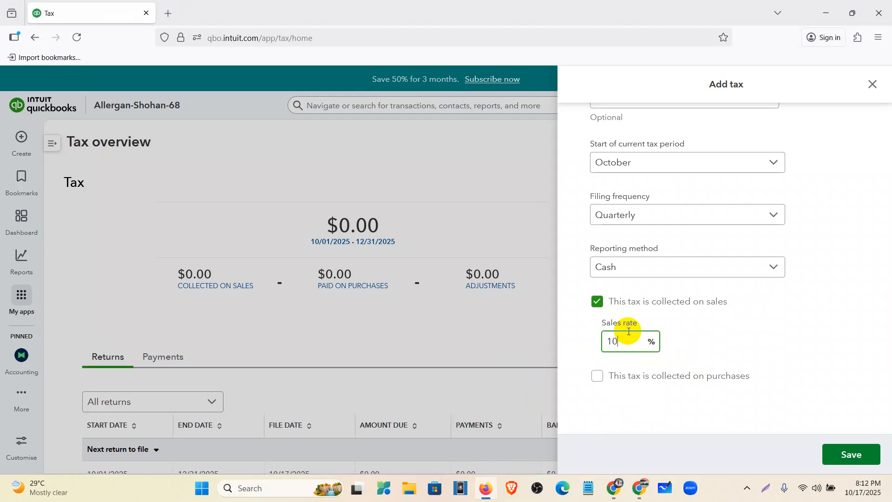
pyautogui.click(637, 381)
pyautogui.click(631, 413)
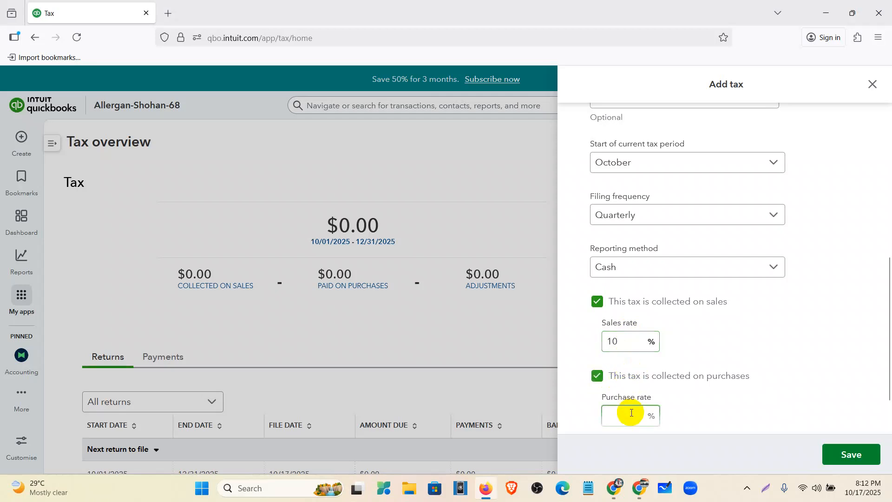
pyautogui.write('10')
pyautogui.scroll(-2, 704, 352)
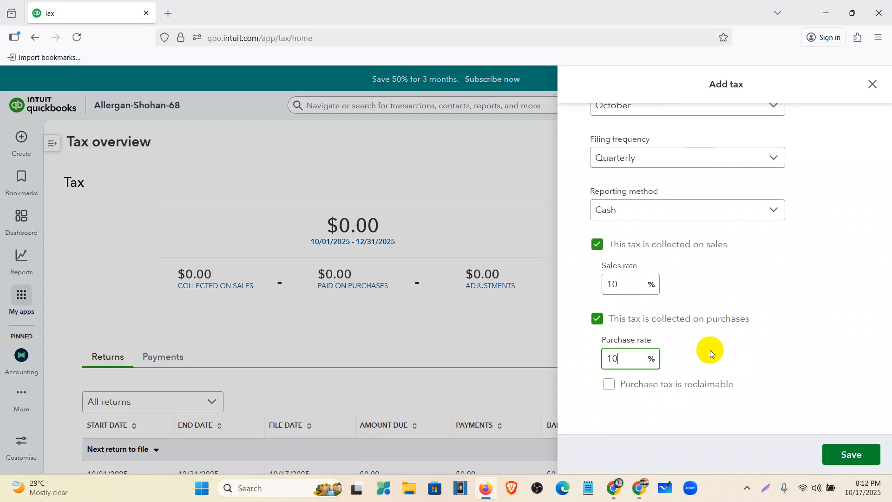
pyautogui.click(659, 386)
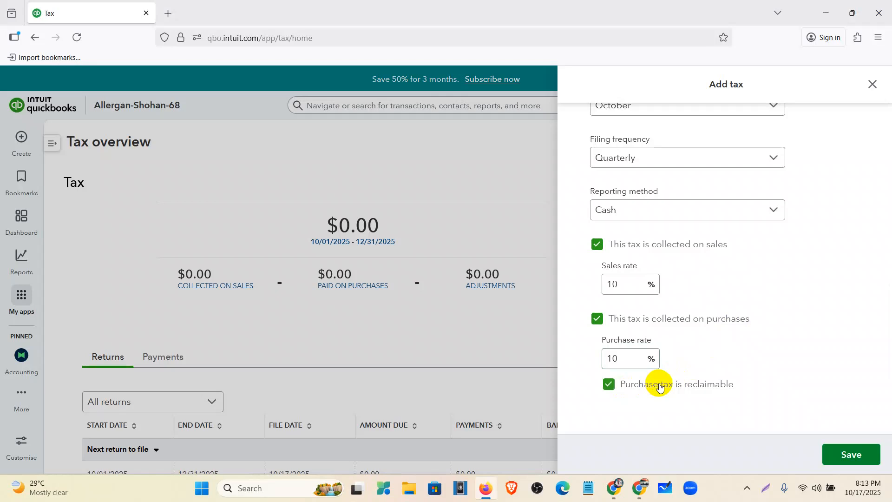
pyautogui.click(613, 359)
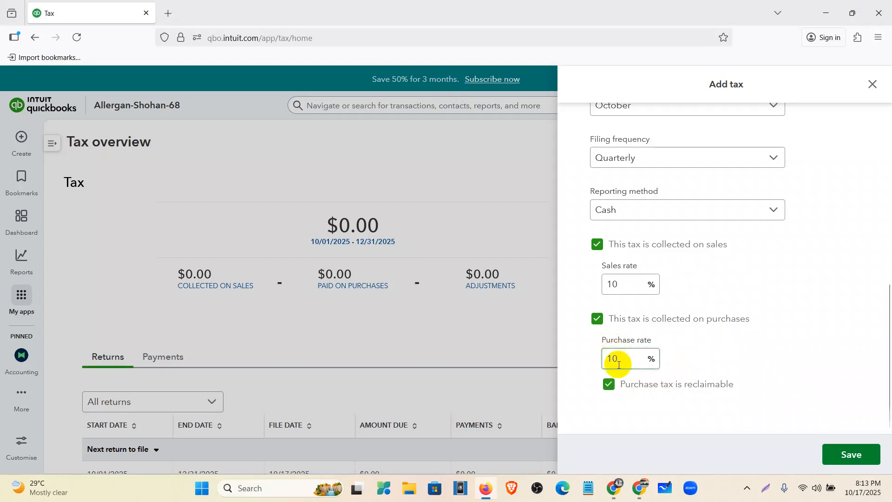
# - Save the custom tax and bring up Sales Tax in the Tax overview
pyautogui.click(844, 453)
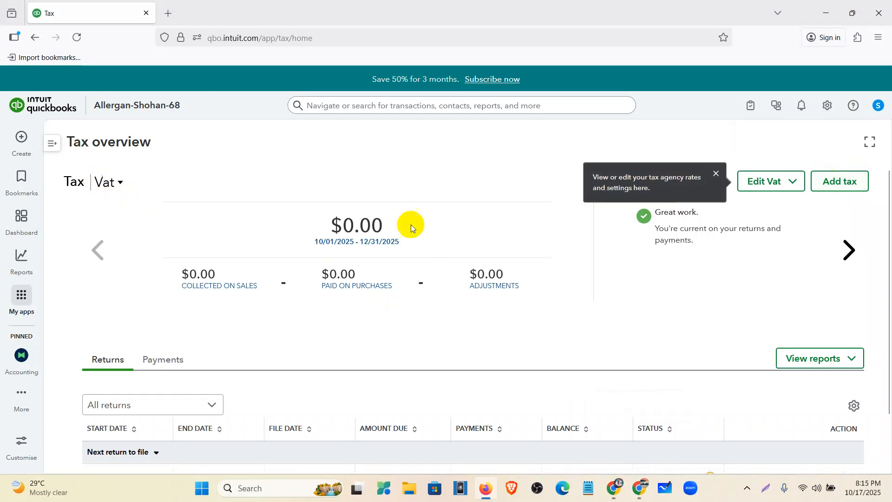
pyautogui.click(846, 250)
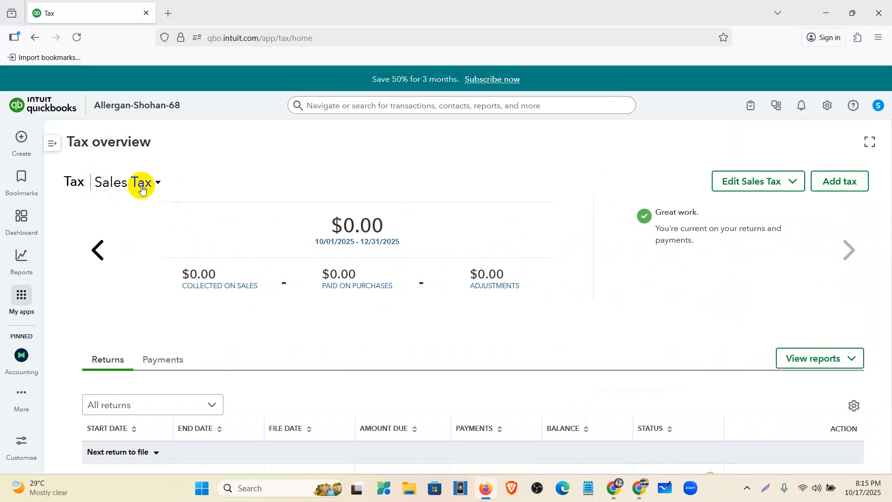
# - Open a new invoice, check which tax rates its first line offers, and leave without saving
pyautogui.click(21, 143)
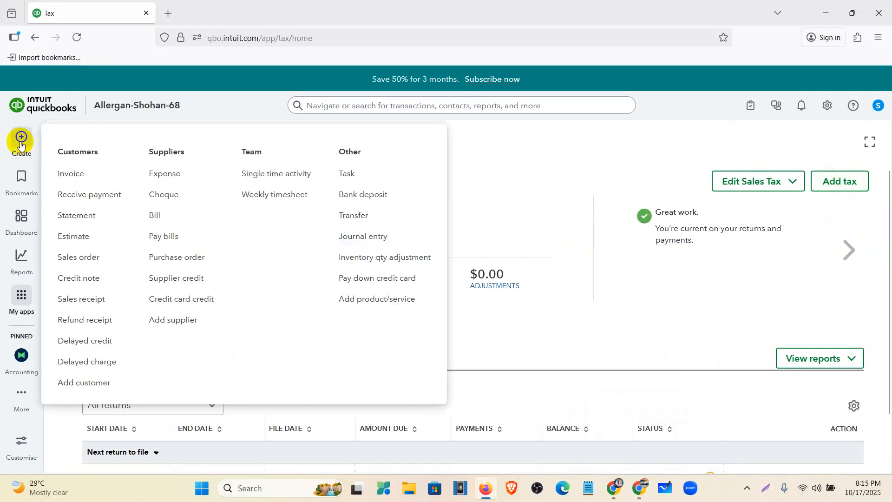
pyautogui.click(81, 175)
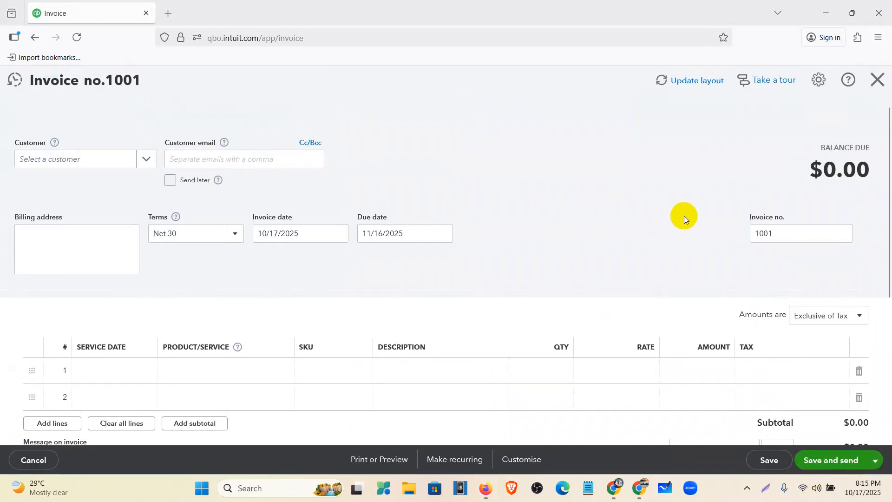
pyautogui.scroll(-2, 636, 196)
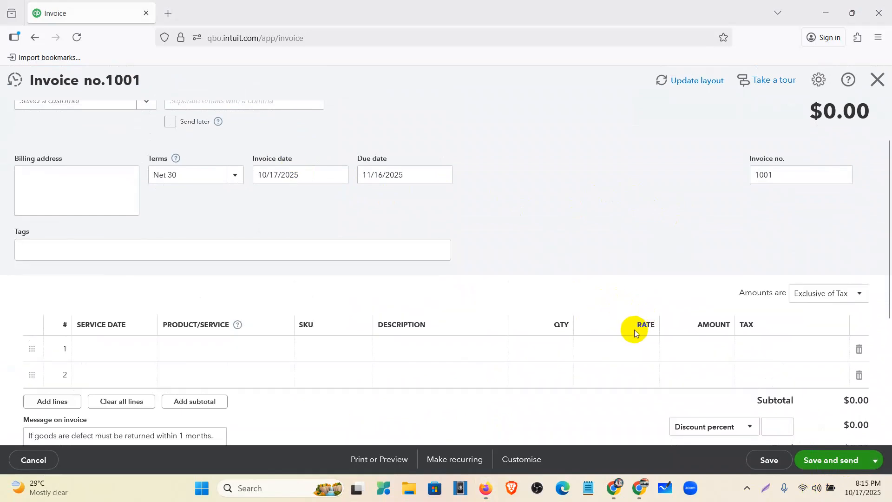
pyautogui.scroll(-3, 605, 226)
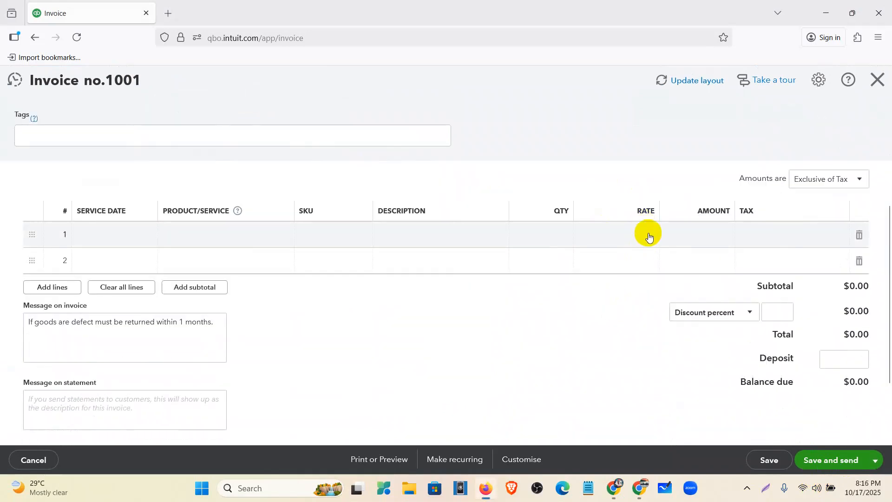
pyautogui.click(647, 235)
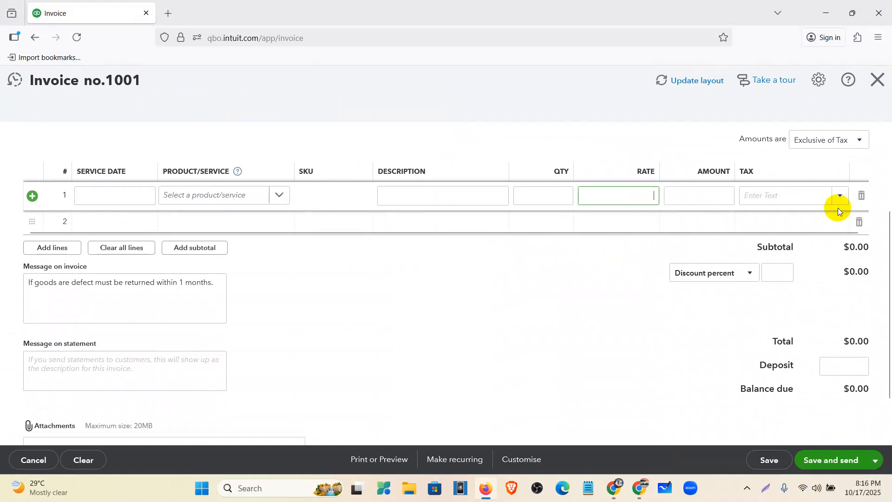
pyautogui.click(841, 197)
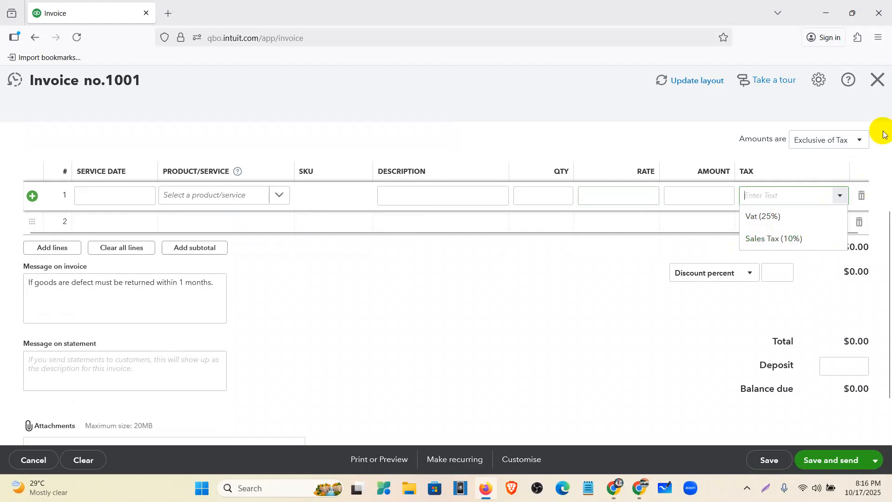
pyautogui.click(874, 80)
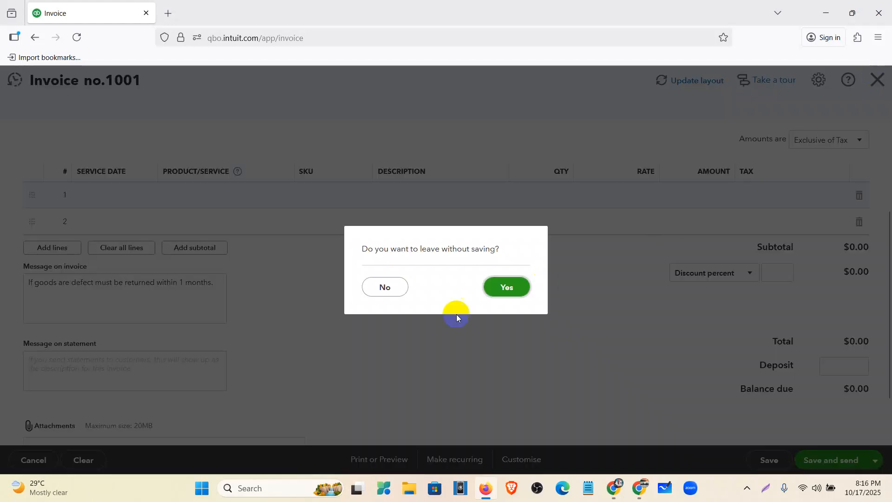
pyautogui.click(515, 288)
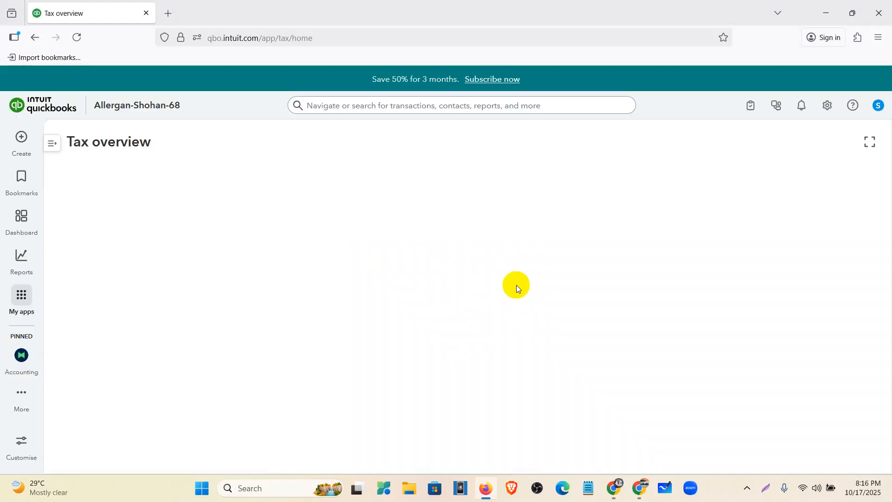
# - Open a new expense and check which tax rates are offered on its first category line
pyautogui.click(18, 140)
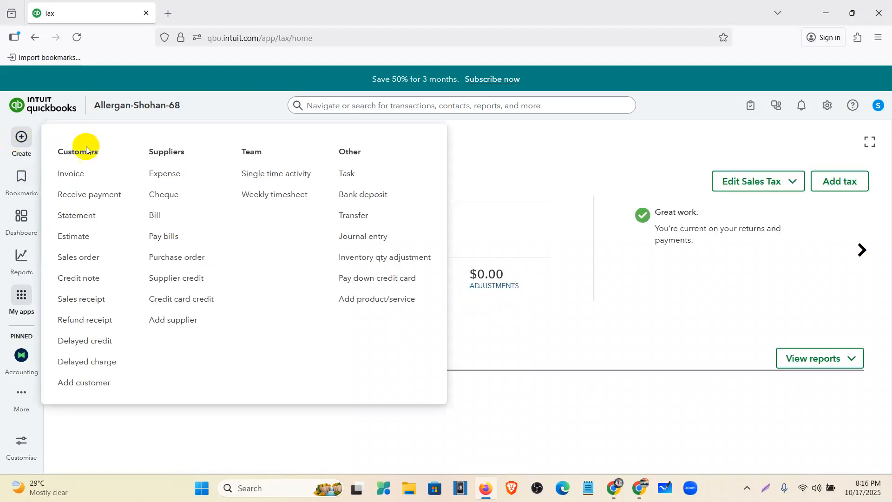
pyautogui.click(180, 175)
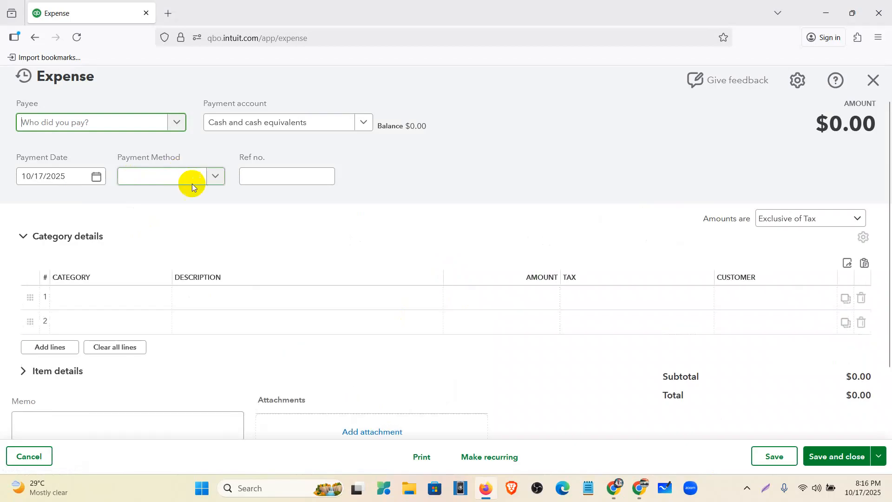
pyautogui.click(682, 304)
pyautogui.click(703, 302)
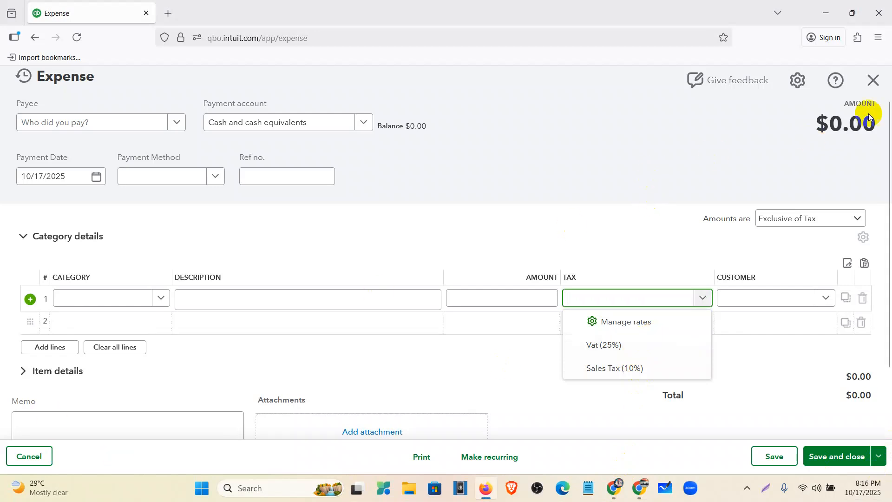
# - Leave the expense without saving and look up the purchase tax requirement in the Allergan Database document
pyautogui.click(882, 85)
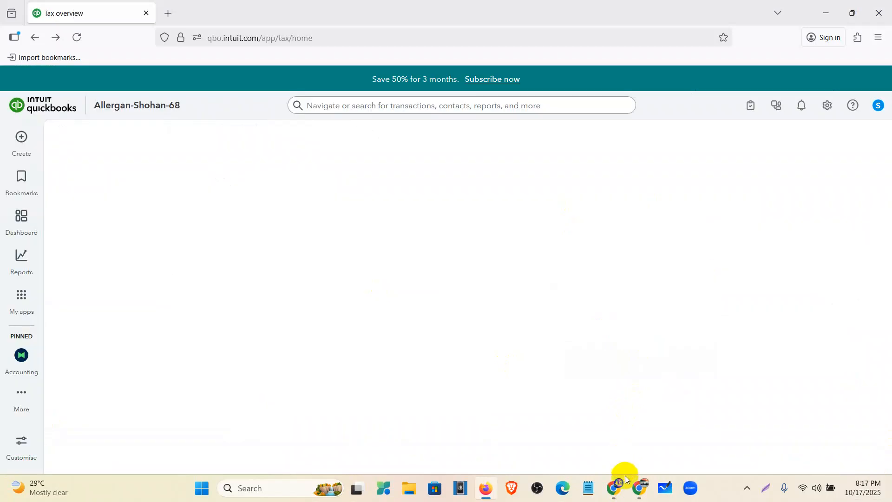
pyautogui.moveTo(615, 488)
pyautogui.click(577, 451)
pyautogui.click(506, 12)
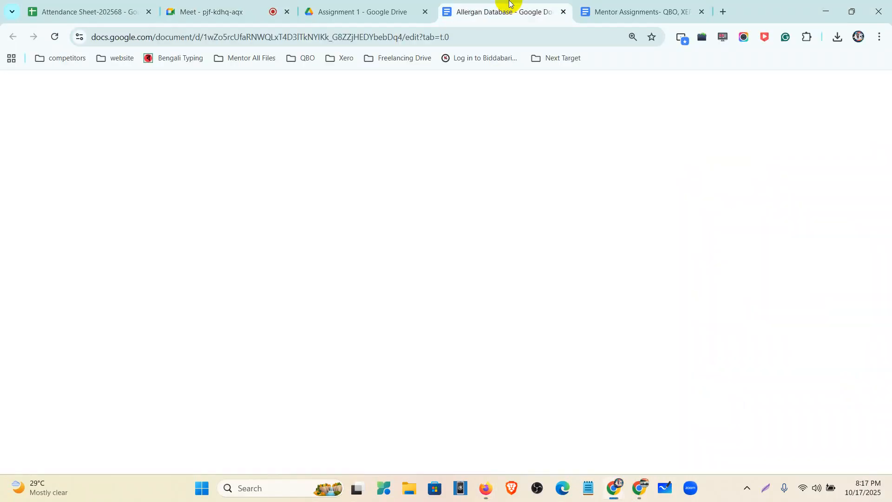
pyautogui.moveTo(313, 256); pyautogui.dragTo(241, 257)
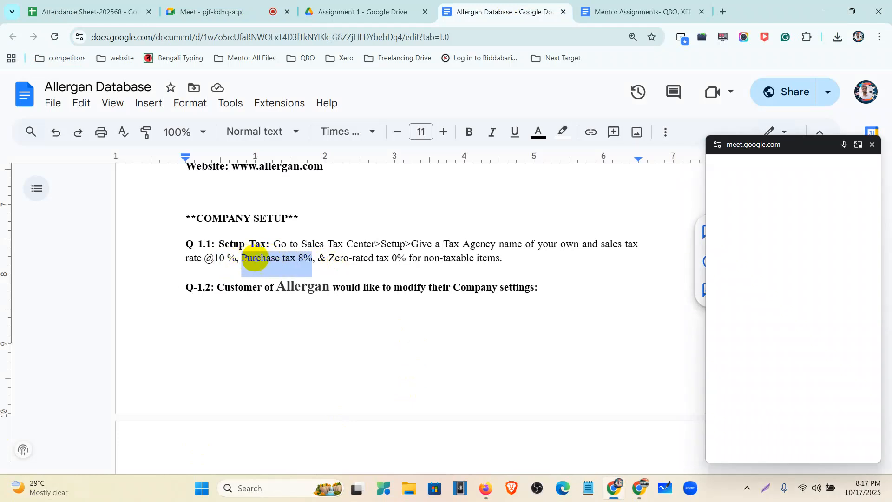
pyautogui.click(871, 150)
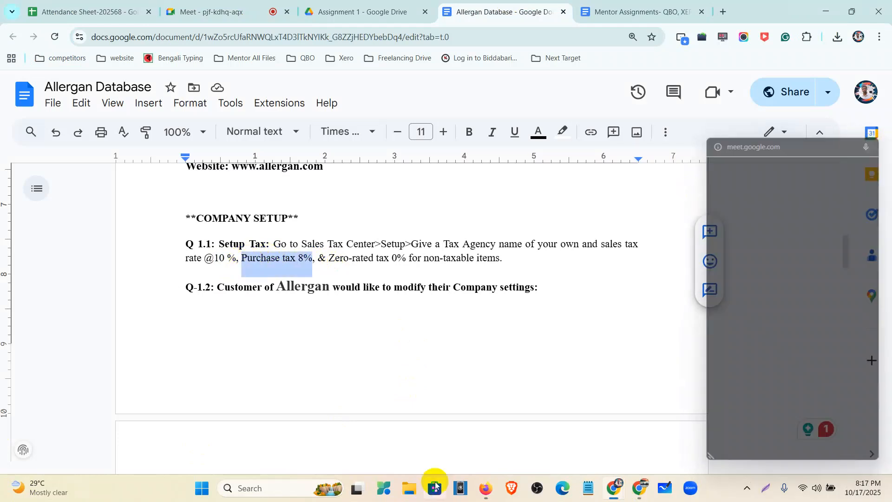
# - Switch back to QuickBooks and start a new custom tax named Purchase Tax
pyautogui.click(488, 494)
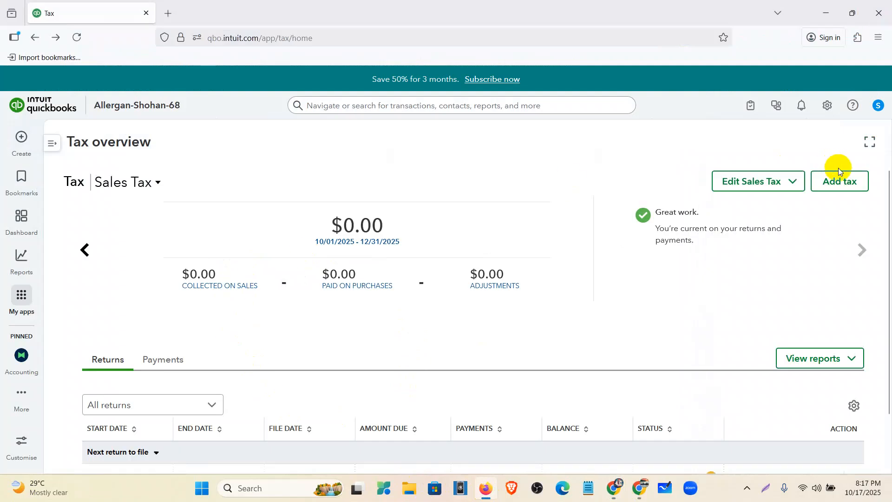
pyautogui.click(850, 182)
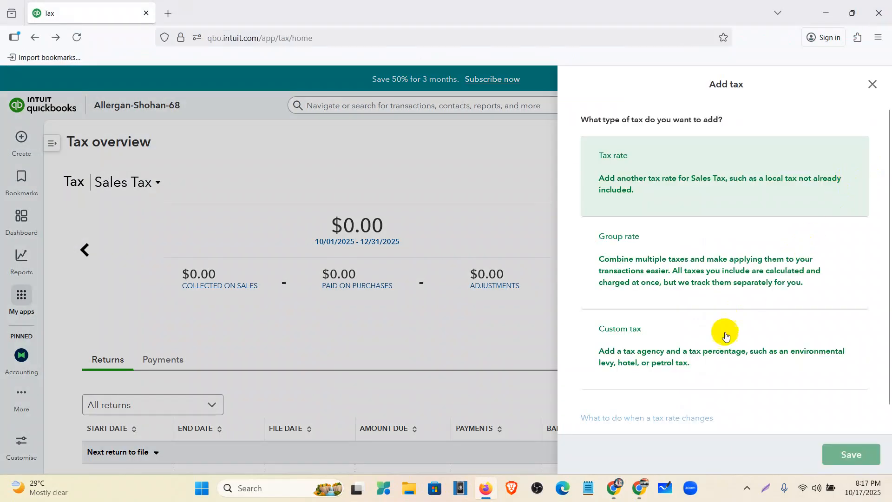
pyautogui.click(720, 356)
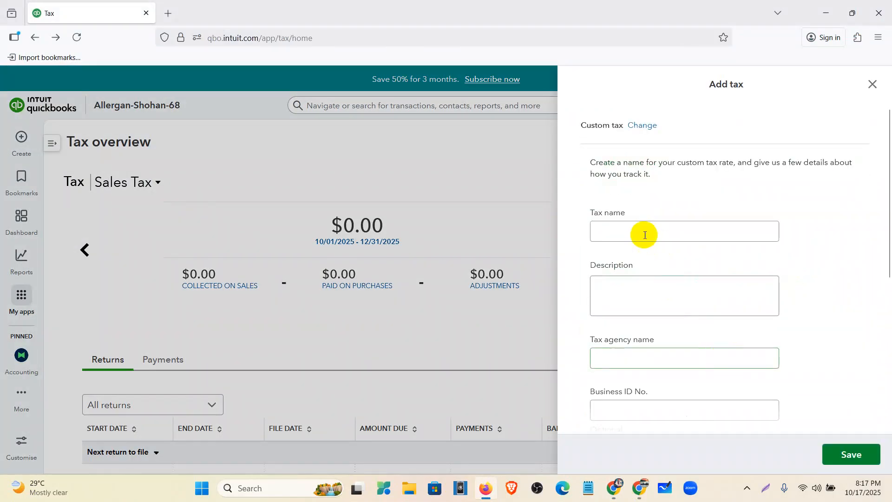
pyautogui.click(608, 231)
pyautogui.write('P')
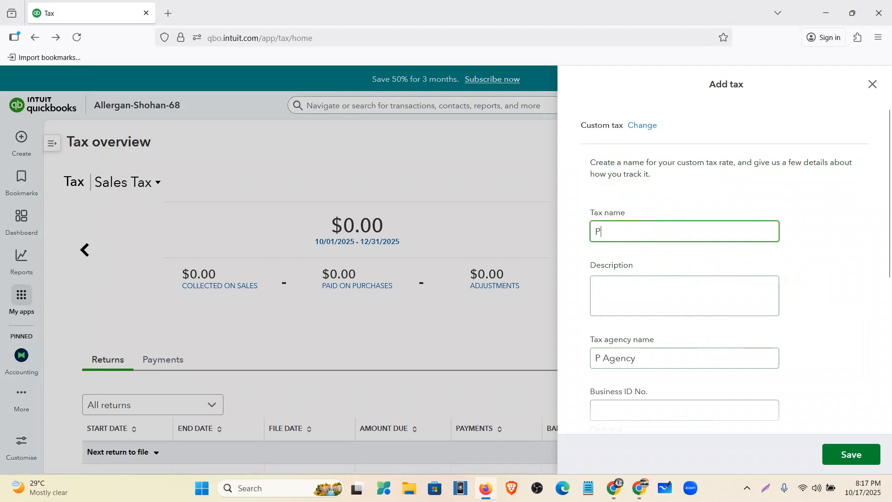
pyautogui.write('urchase Tax')
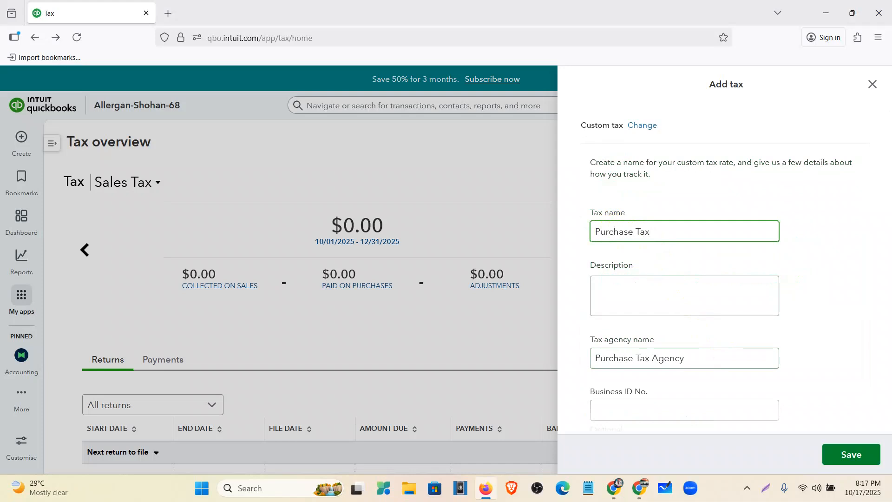
# - Set the start of the Purchase Tax's current tax period to October
pyautogui.scroll(-4, 661, 287)
pyautogui.click(669, 299)
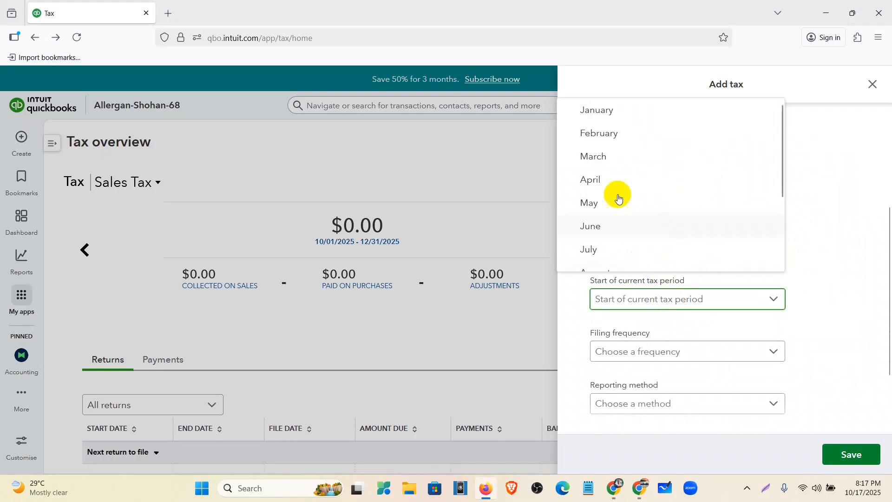
pyautogui.scroll(-3, 623, 218)
pyautogui.click(623, 222)
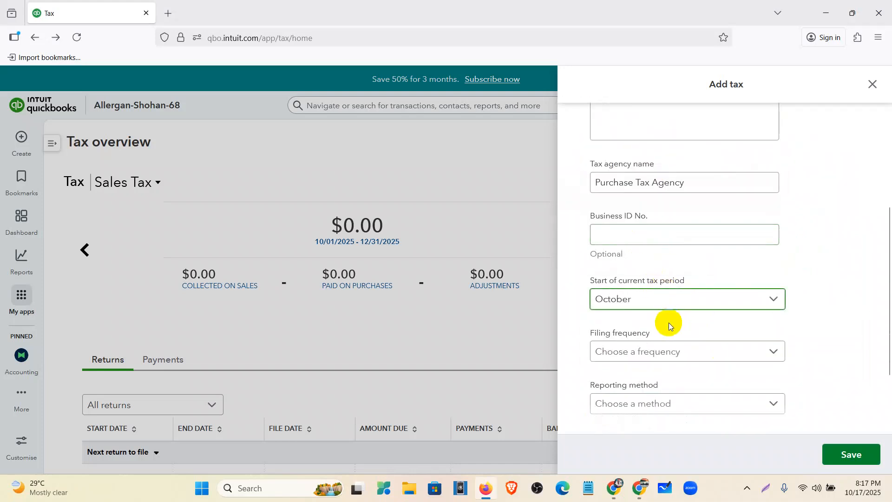
# - Give the Purchase Tax a Quarterly filing frequency and the Cash reporting method
pyautogui.click(670, 353)
pyautogui.click(623, 403)
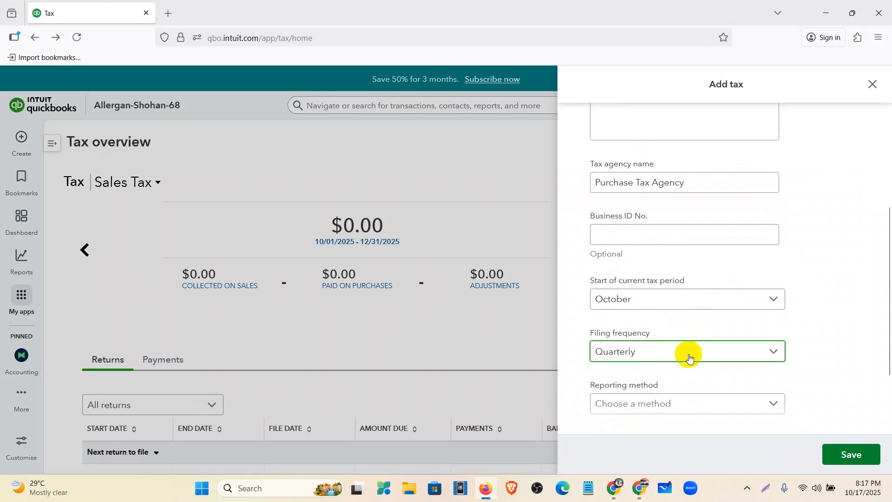
pyautogui.scroll(-2, 687, 344)
pyautogui.click(679, 319)
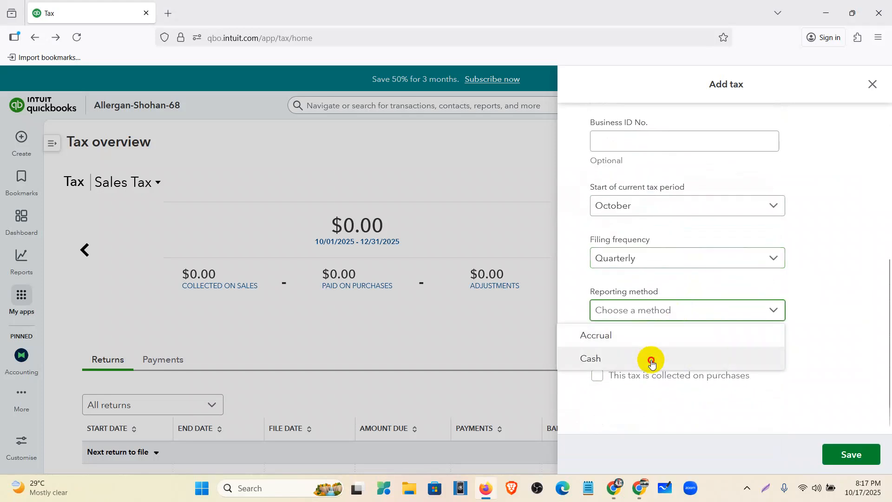
pyautogui.click(651, 359)
# - Mark the Purchase Tax as collected on sales with an 8% sales rate
pyautogui.click(629, 345)
pyautogui.click(630, 383)
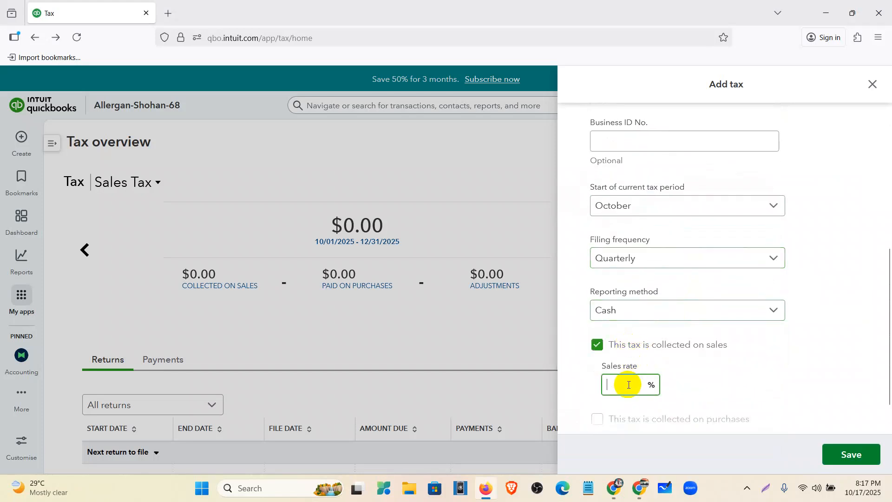
pyautogui.write('8')
# - Collect the Purchase Tax on purchases at a reclaimable 8% purchase rate, and save the tax
pyautogui.scroll(-1, 651, 365)
pyautogui.click(649, 378)
pyautogui.scroll(-1, 649, 379)
pyautogui.click(627, 360)
pyautogui.write('8')
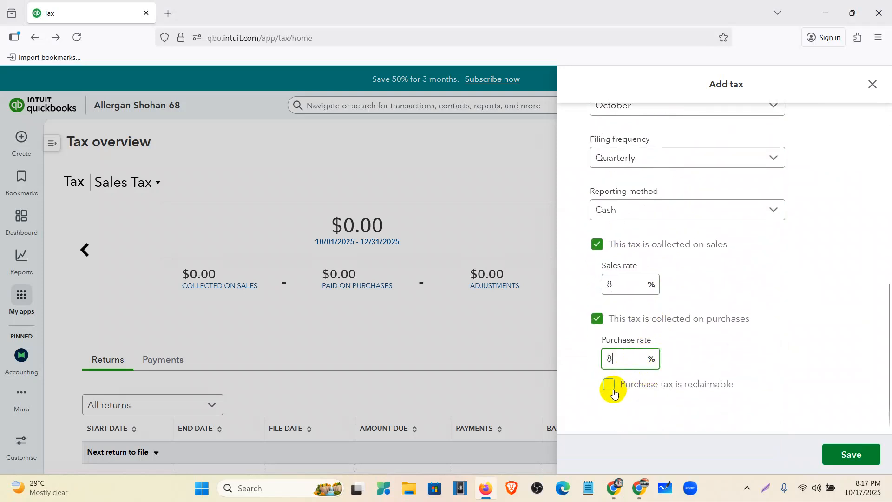
pyautogui.click(610, 386)
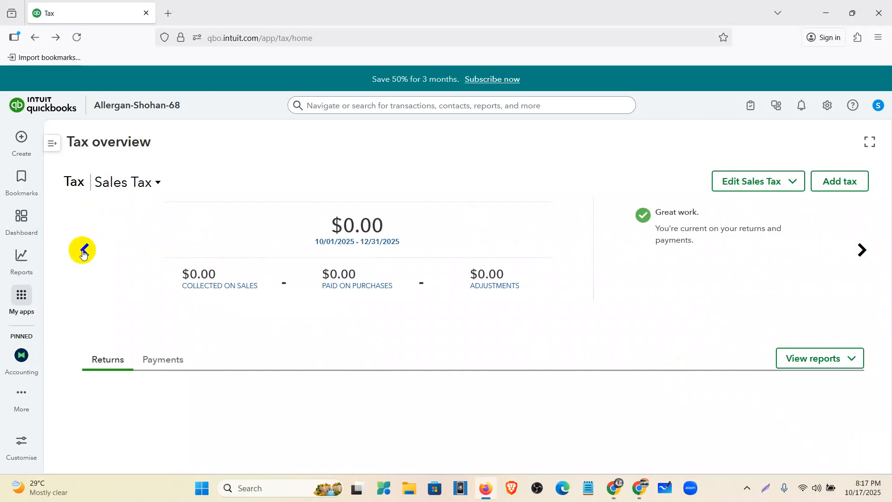
# - Browse the saved taxes in the Tax overview from Vat through Sales Tax to Purchase Tax
pyautogui.click(83, 252)
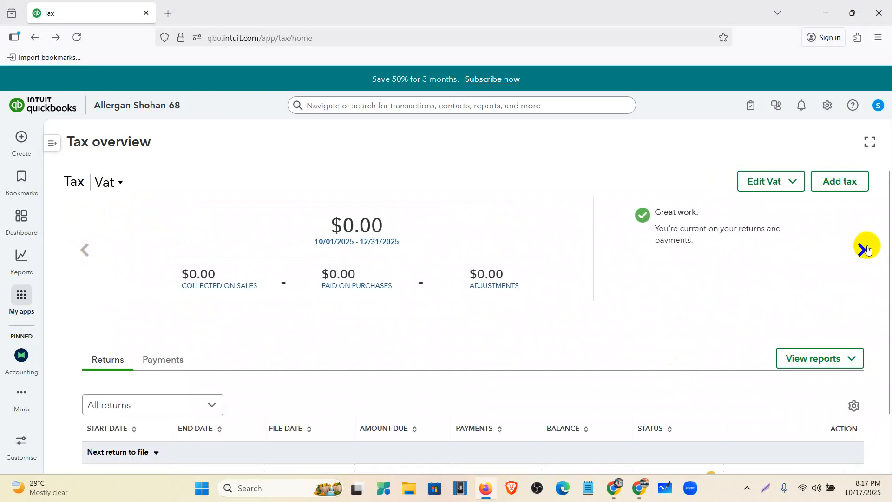
pyautogui.click(868, 251)
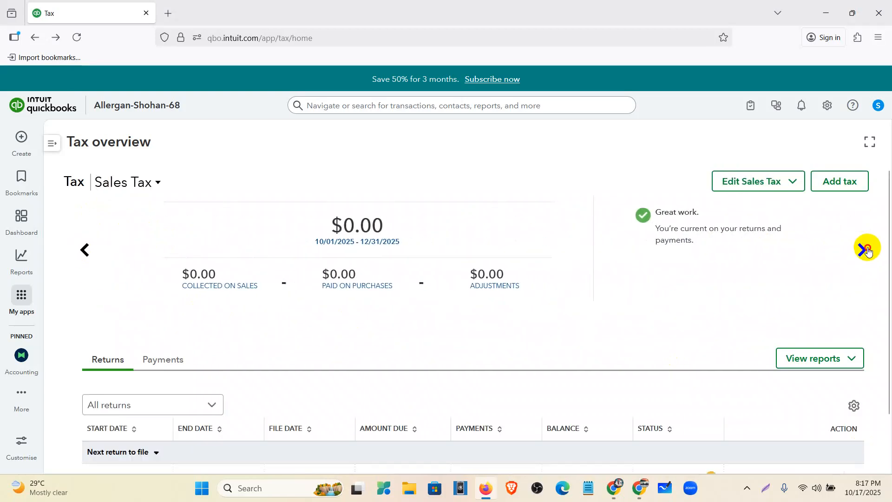
pyautogui.click(867, 249)
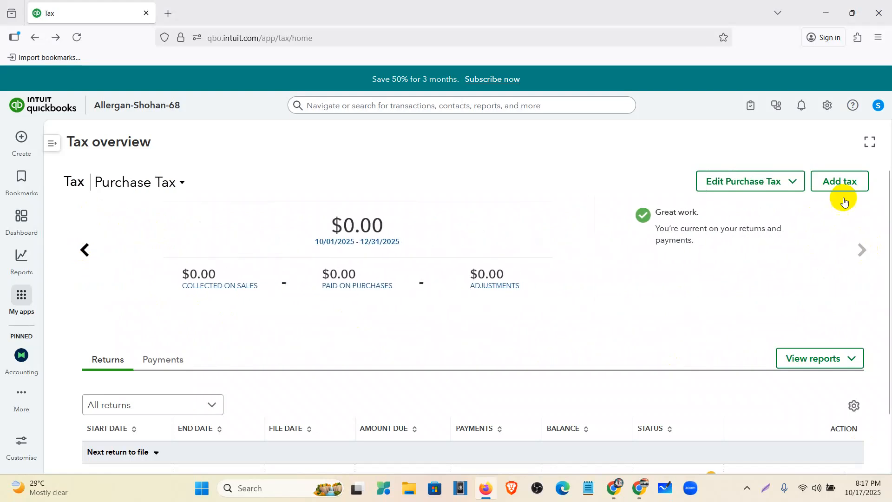
# - Start another custom tax and name it Zero Rated Tax
pyautogui.click(857, 190)
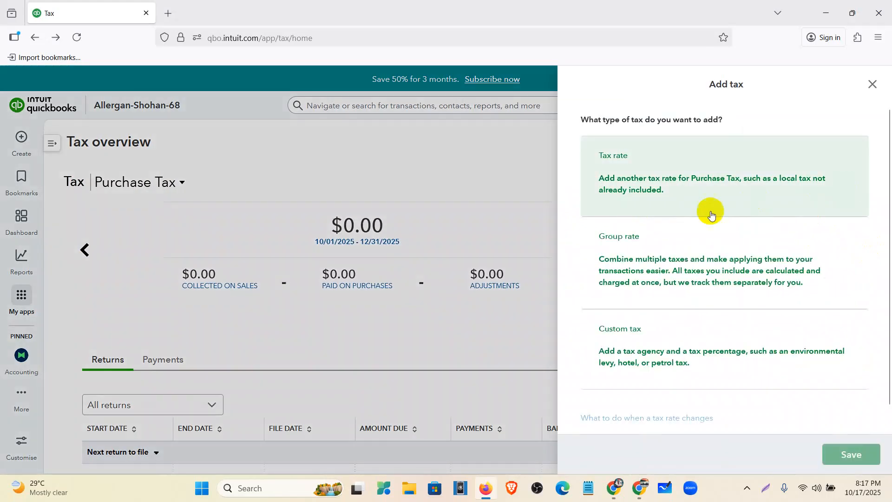
pyautogui.scroll(-1, 674, 305)
pyautogui.click(658, 333)
pyautogui.click(619, 212)
pyautogui.write('Zero ')
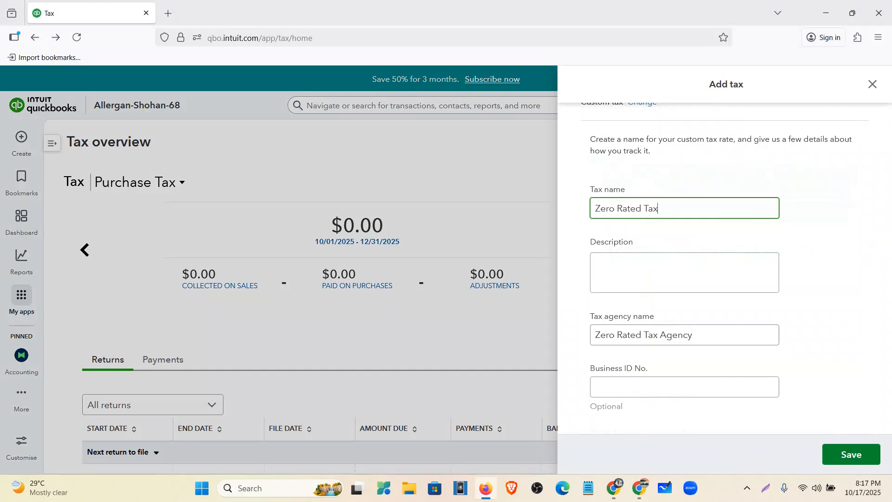
pyautogui.write('Rated Tax')
# - Set the start of the Zero Rated Tax's current tax period to October
pyautogui.scroll(-3, 646, 279)
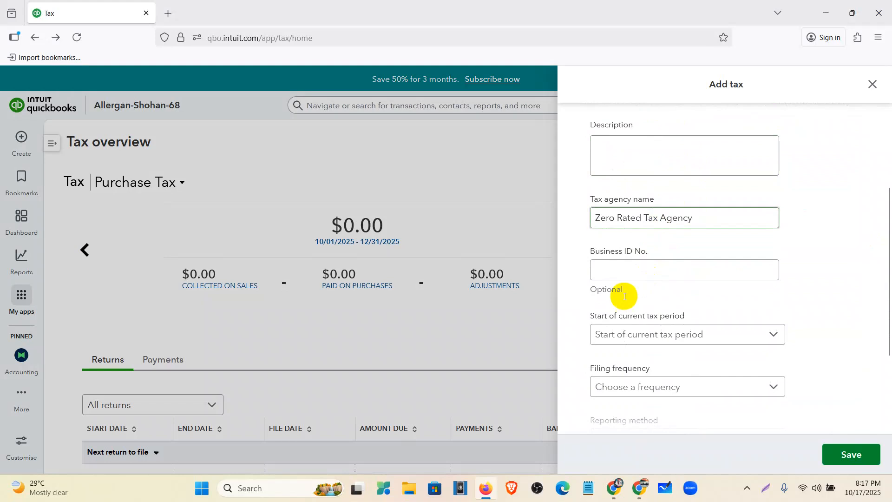
pyautogui.click(660, 343)
pyautogui.scroll(-2, 642, 254)
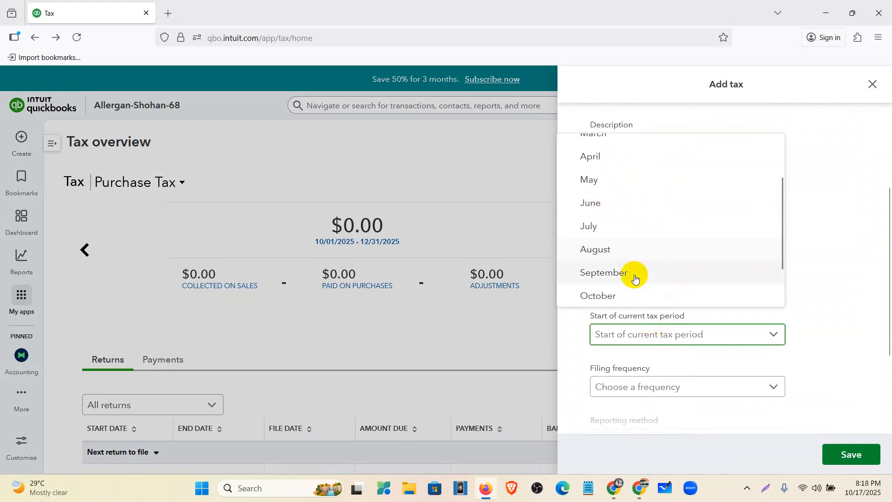
pyautogui.click(635, 274)
pyautogui.scroll(-3, 650, 272)
pyautogui.click(696, 267)
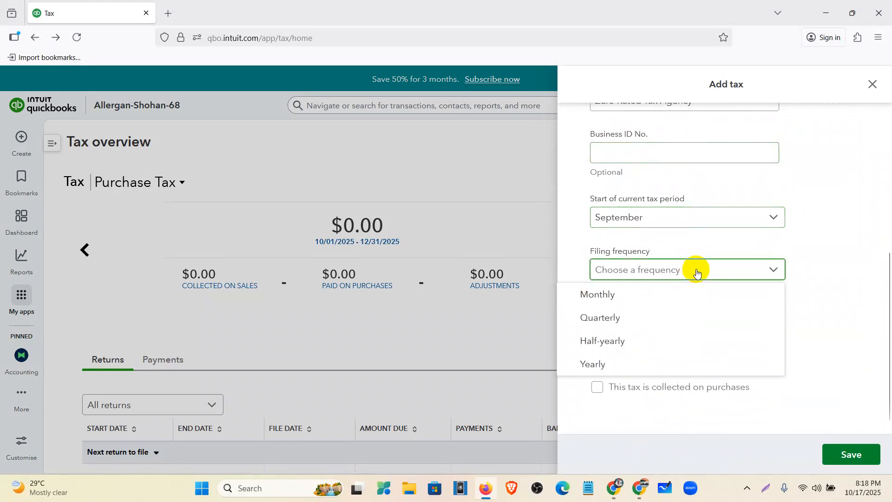
pyautogui.click(666, 222)
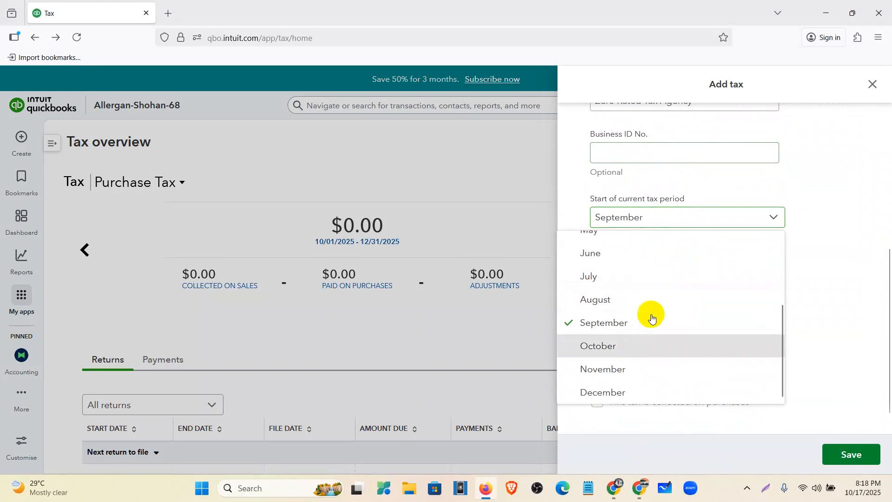
pyautogui.click(630, 349)
# - Give the Zero Rated Tax a Quarterly filing frequency and the Cash reporting method
pyautogui.click(665, 278)
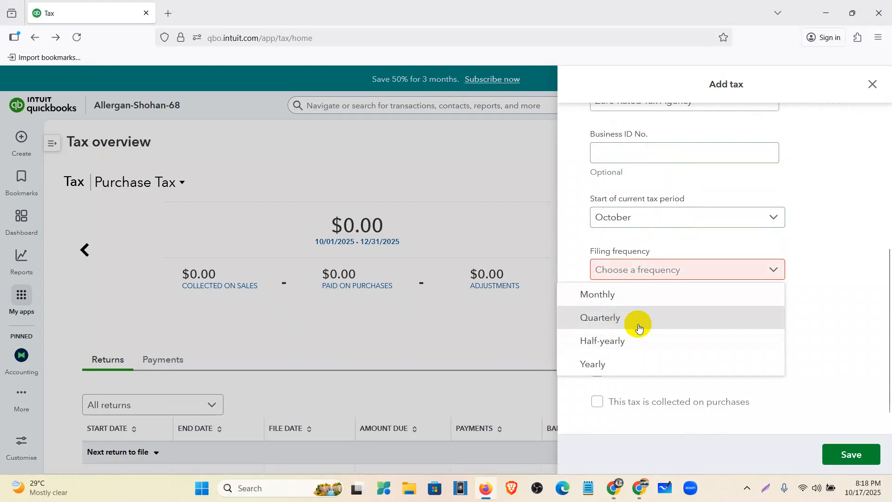
pyautogui.click(619, 316)
pyautogui.click(655, 337)
pyautogui.click(628, 370)
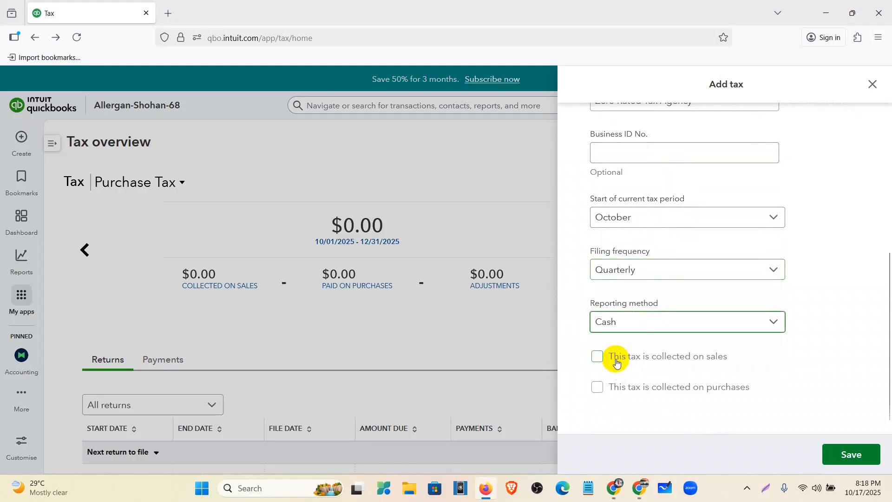
# - Mark the Zero Rated Tax as collected on sales with a 0% sales rate
pyautogui.click(620, 358)
pyautogui.scroll(-2, 639, 361)
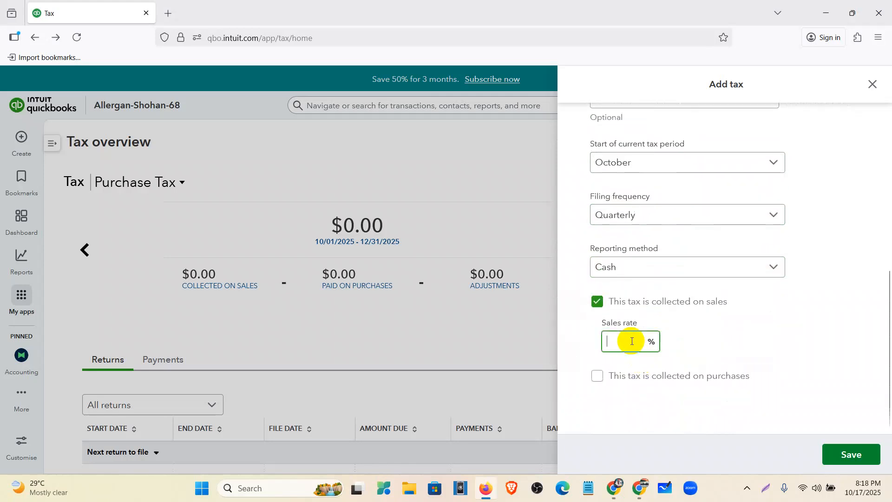
pyautogui.write('0')
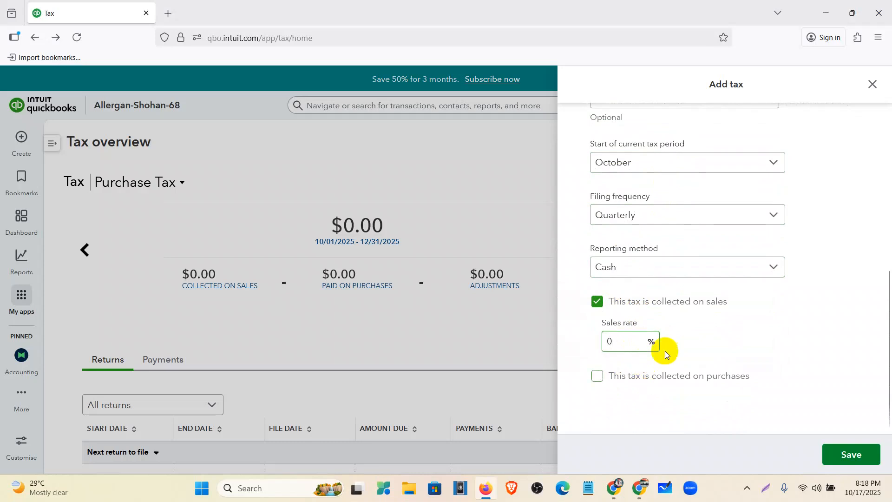
# - Collect the Zero Rated Tax on purchases at a reclaimable 0% purchase rate, and save the tax
pyautogui.click(646, 377)
pyautogui.scroll(-2, 650, 358)
pyautogui.click(649, 358)
pyautogui.write('0')
pyautogui.click(609, 385)
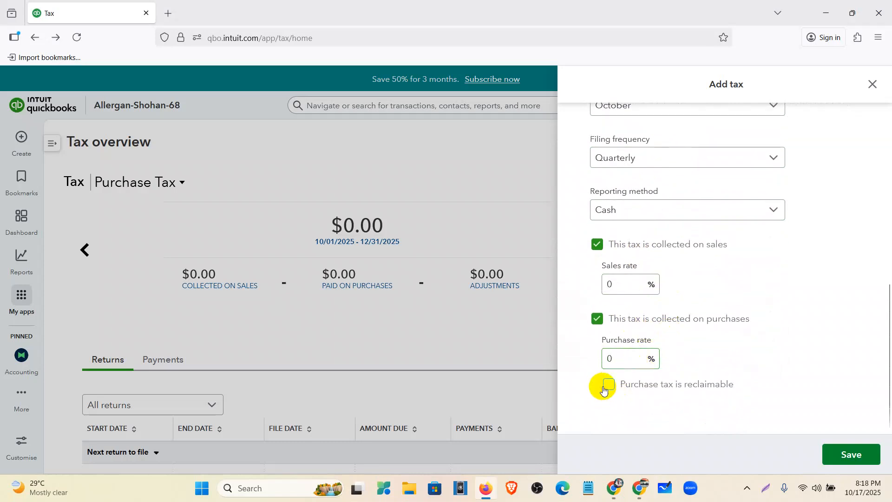
pyautogui.click(860, 452)
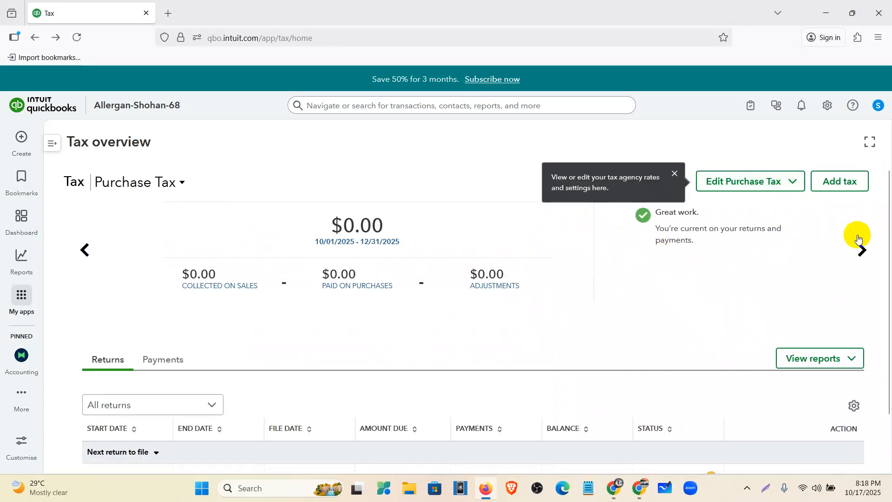
# - Bring up Zero Rated Tax in the Tax overview and check which edit options it offers
pyautogui.click(859, 247)
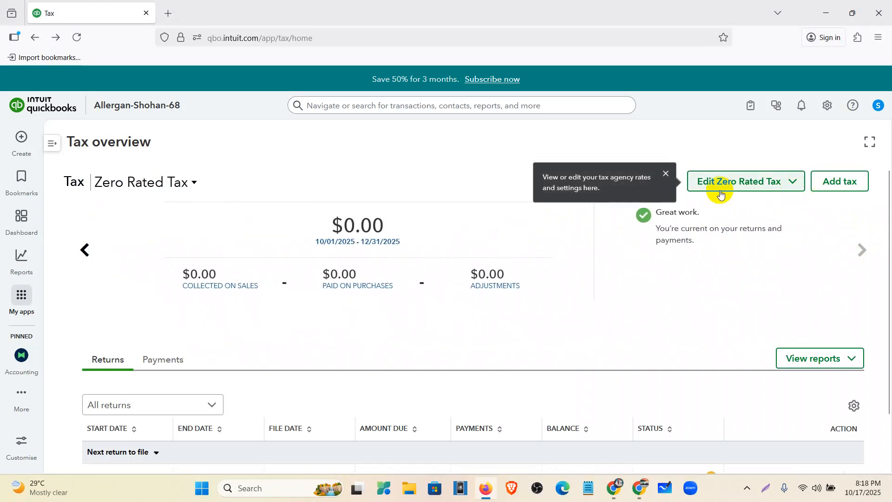
pyautogui.click(792, 182)
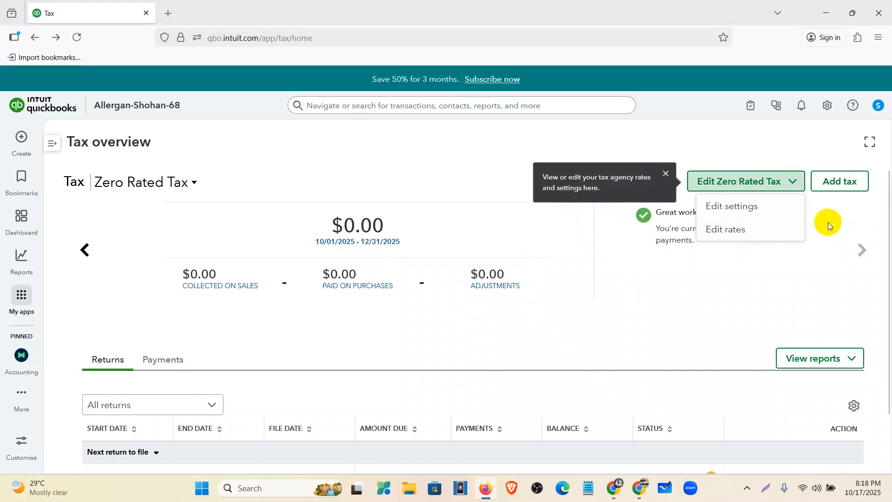
pyautogui.click(849, 217)
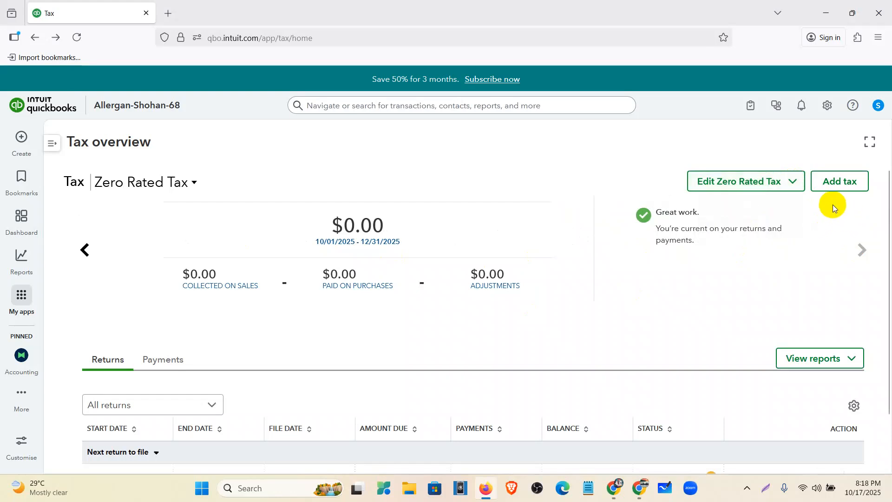
# - Start a new invoice, put Services on its first line, and check which tax rates the line offers
pyautogui.moveTo(22, 137)
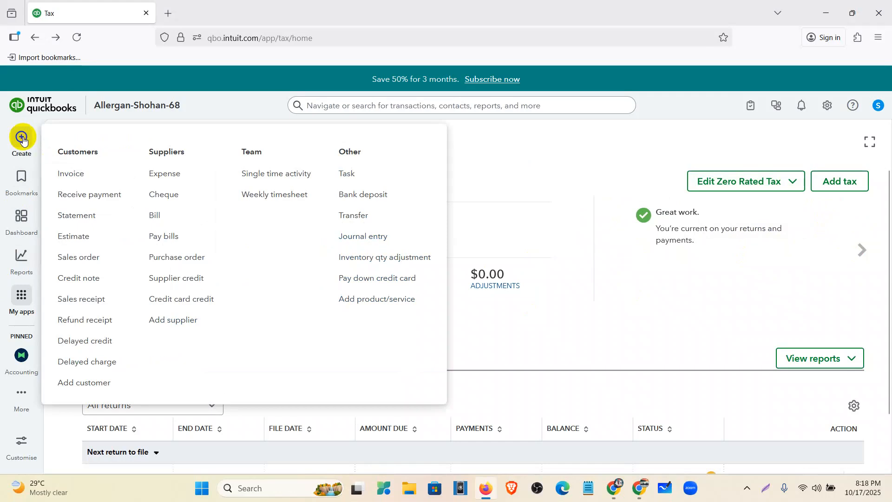
pyautogui.click(100, 176)
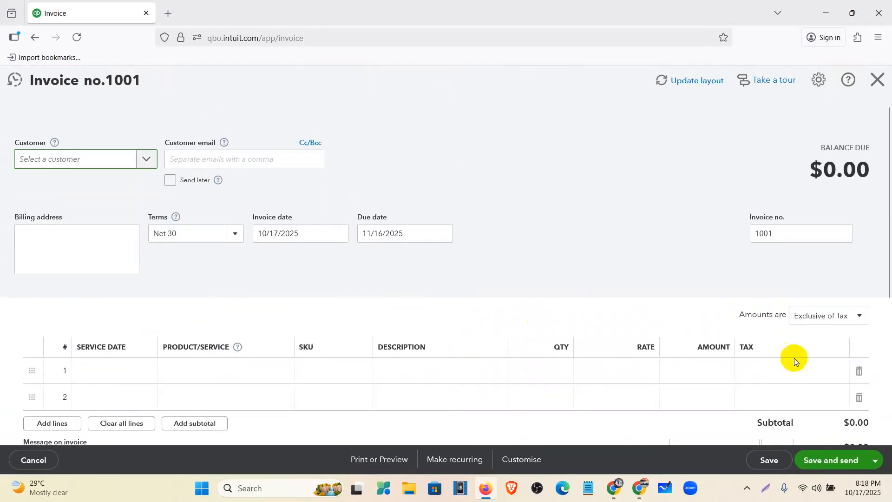
pyautogui.scroll(-2, 510, 291)
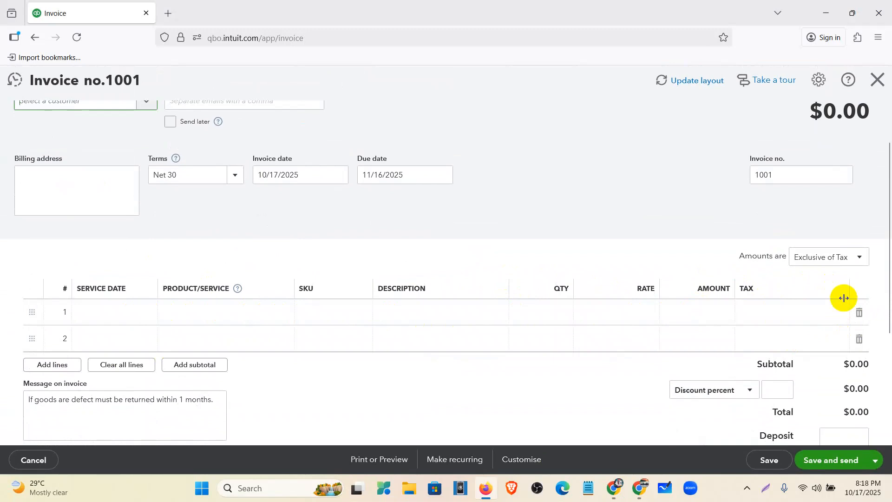
pyautogui.click(795, 320)
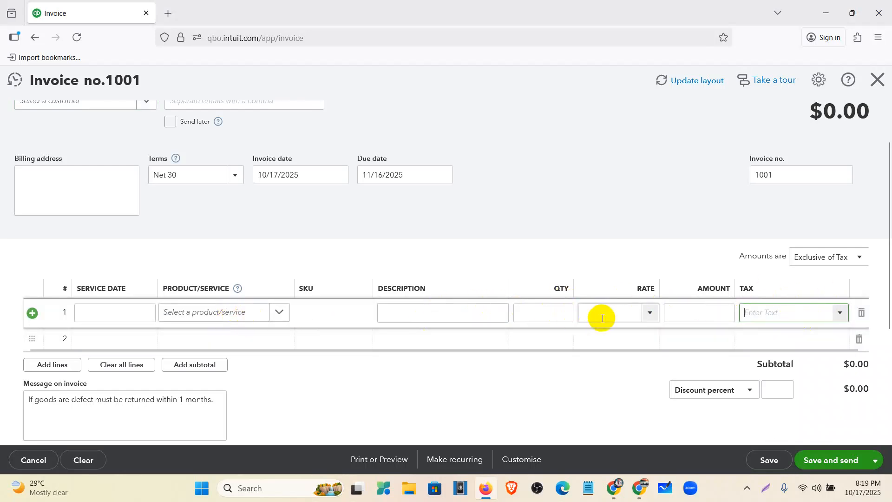
pyautogui.click(288, 314)
pyautogui.click(250, 366)
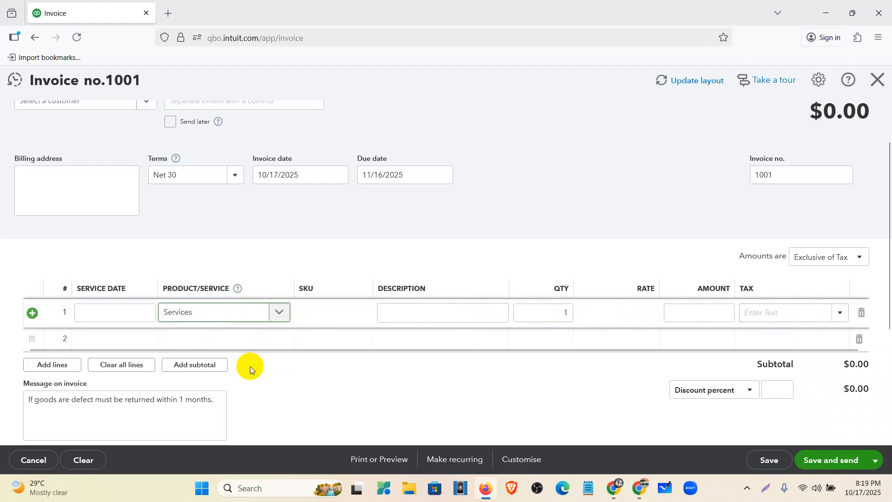
pyautogui.click(839, 314)
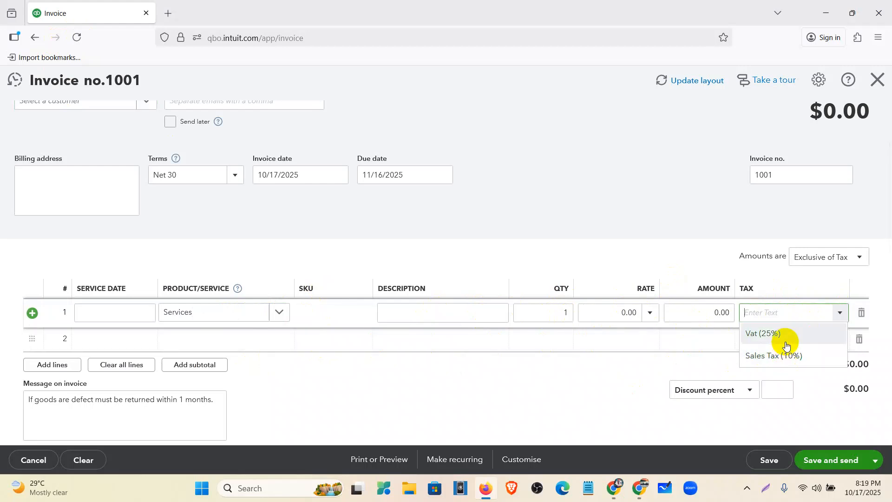
# - Reload the invoice, recheck the tax rates offered on its first line, and leave it without saving
pyautogui.click(80, 37)
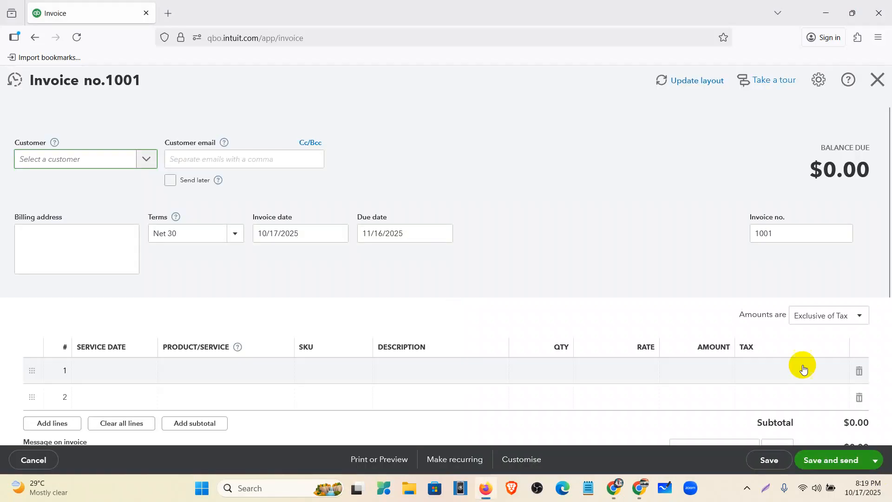
pyautogui.click(835, 371)
pyautogui.click(843, 372)
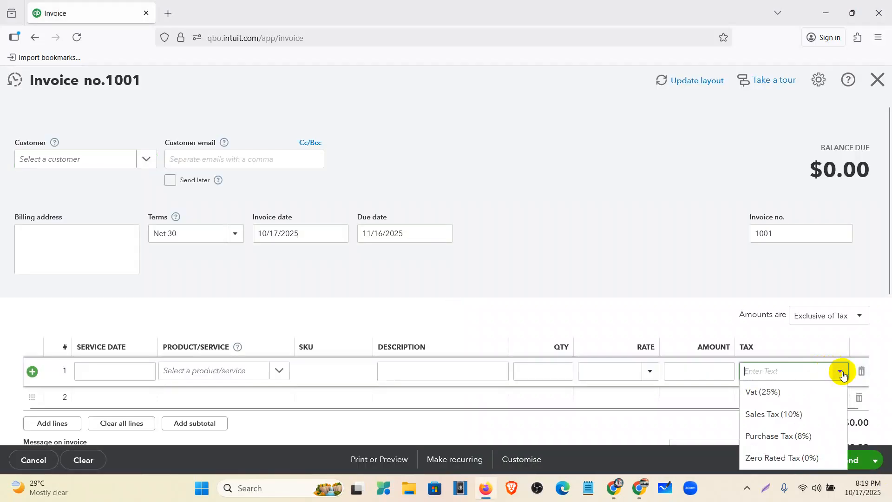
pyautogui.scroll(-2, 802, 341)
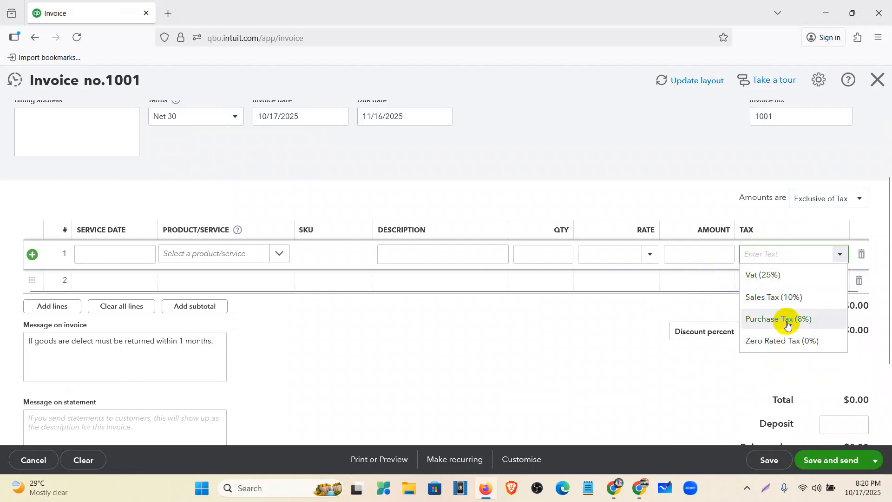
pyautogui.click(880, 80)
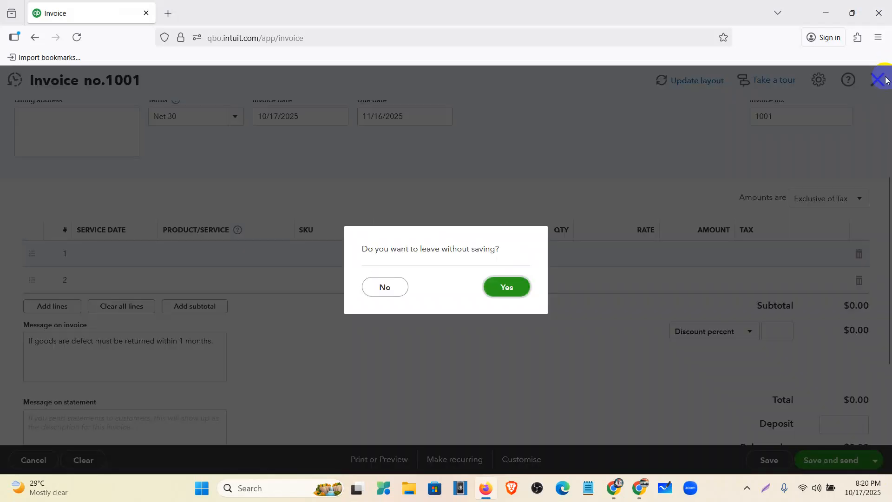
pyautogui.click(154, 147)
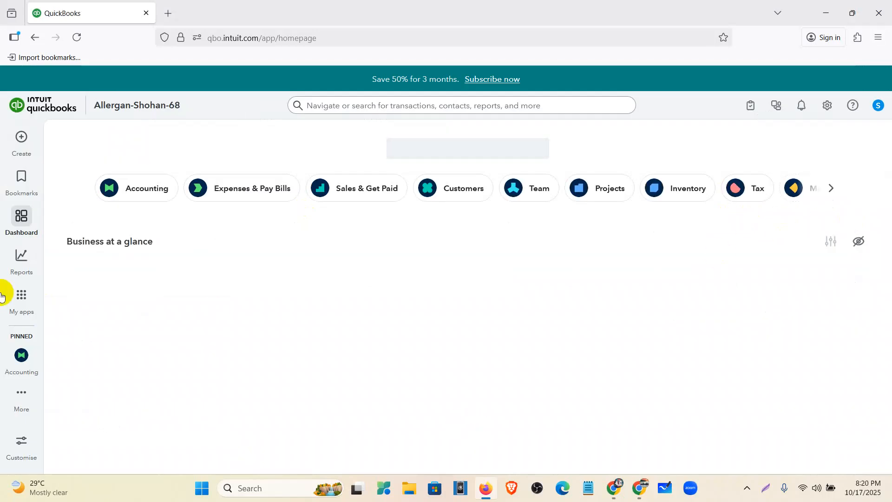
# - Go back to the Tax overview and collapse the My Apps navigation list
pyautogui.moveTo(27, 359)
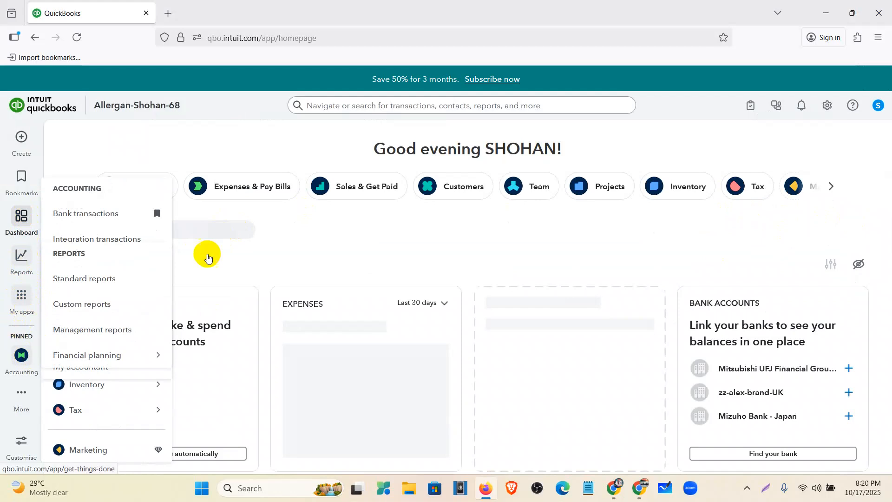
pyautogui.moveTo(93, 413)
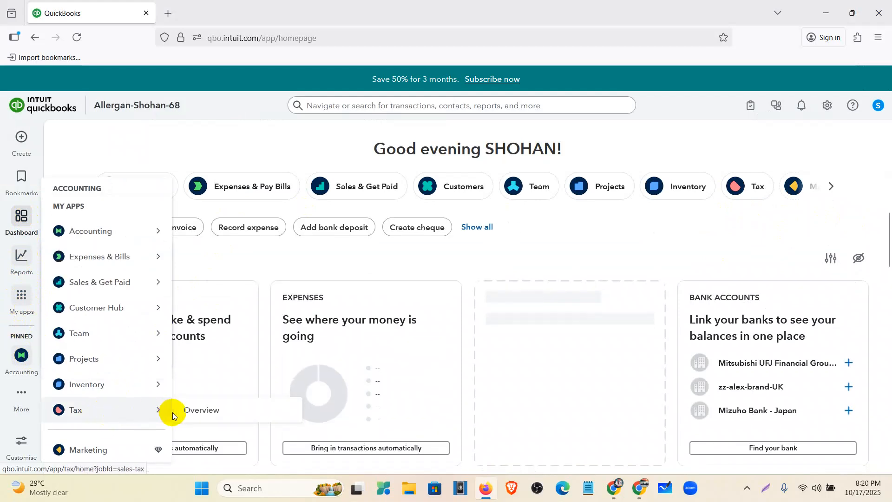
pyautogui.click(142, 411)
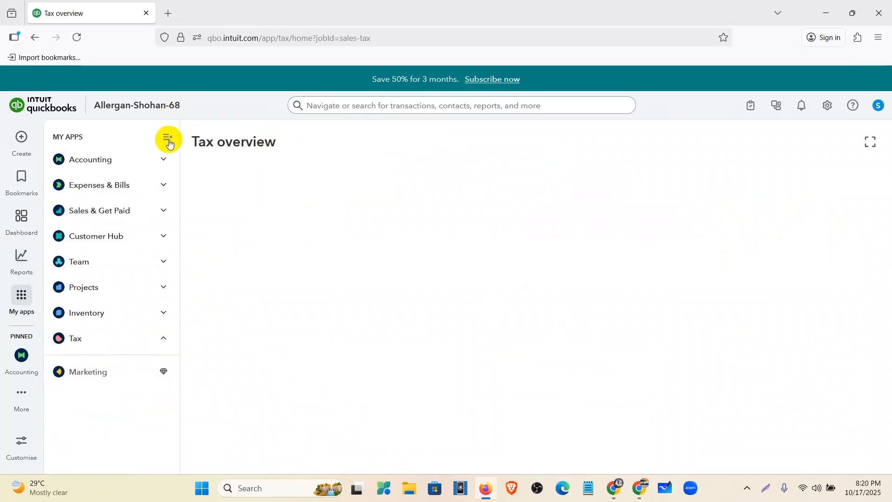
pyautogui.click(168, 140)
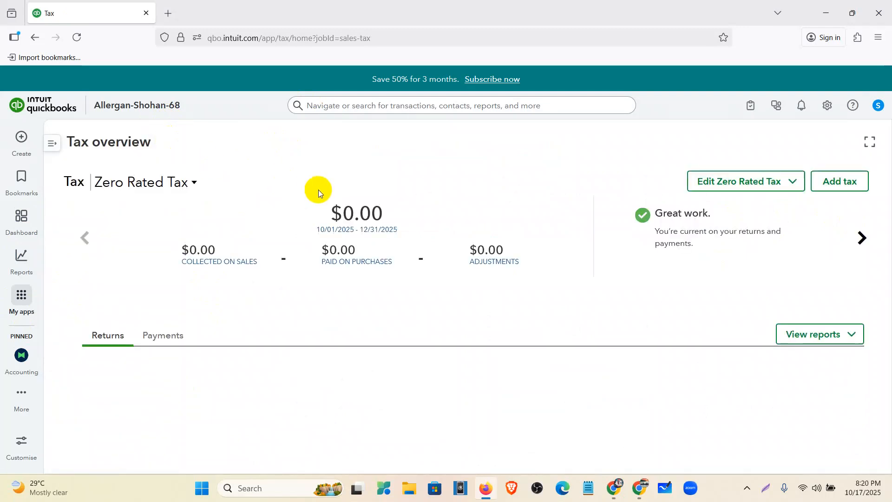
# - Start adding a group rate tax and name it Group Tax, with the same text as its description
pyautogui.click(840, 184)
pyautogui.click(680, 285)
pyautogui.click(628, 238)
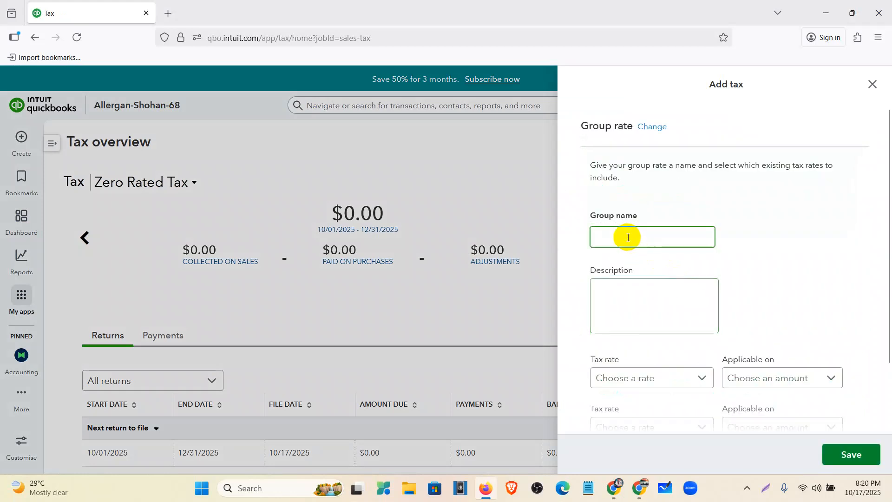
pyautogui.write('Grop')
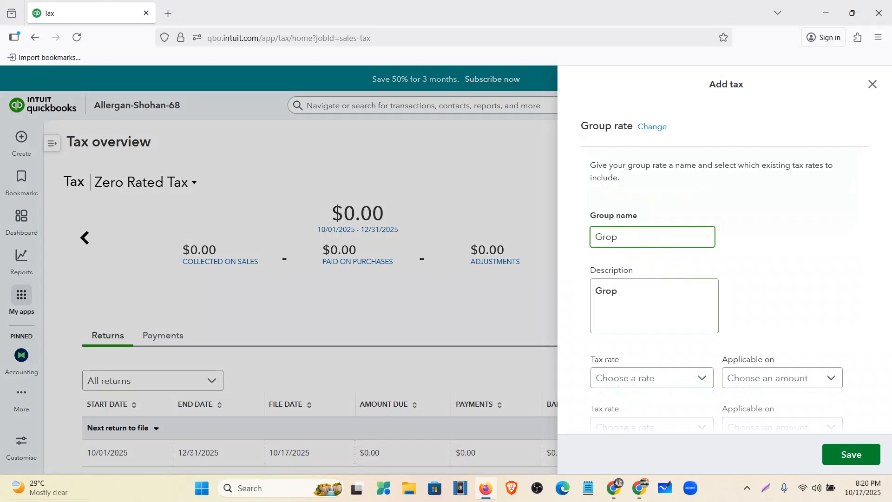
pyautogui.press('BackSpace')
pyautogui.press('BackSpace')
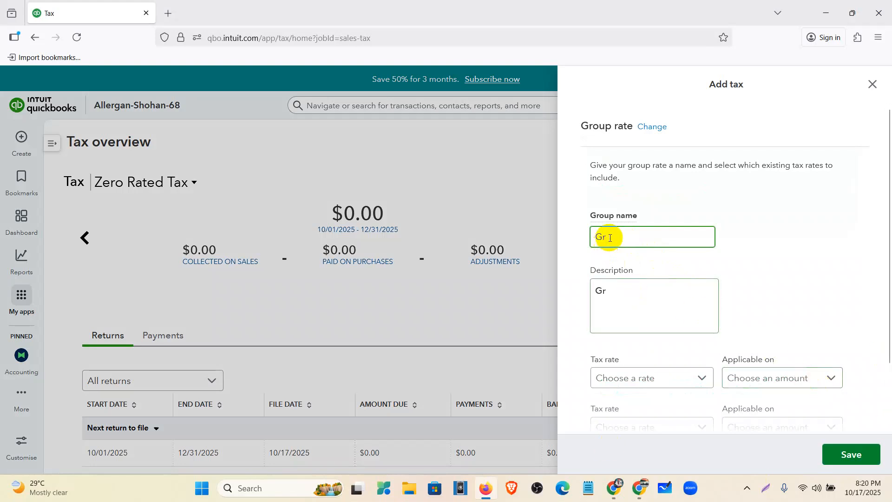
pyautogui.write('o')
pyautogui.write('up Tax')
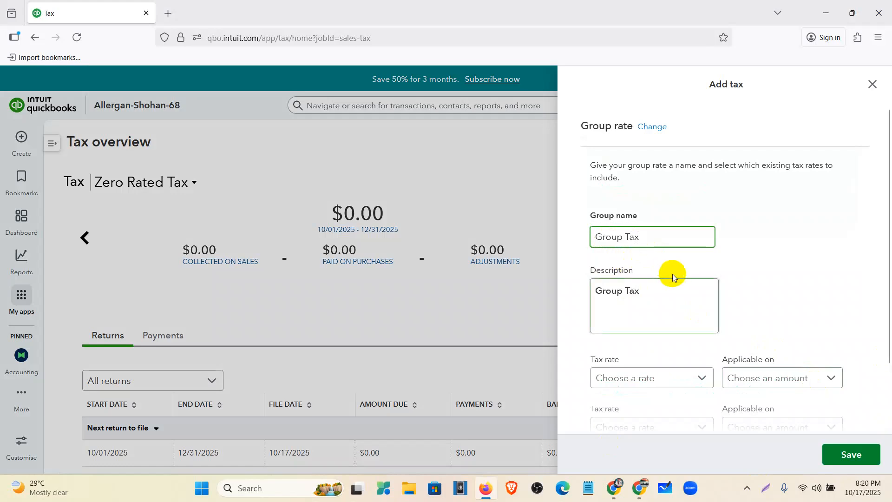
pyautogui.scroll(-1, 674, 280)
pyautogui.click(682, 247)
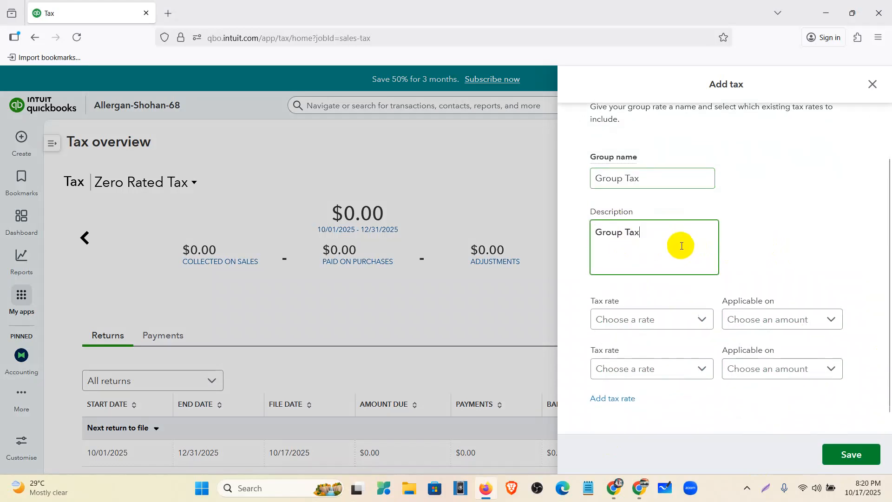
# - Include Sales Tax (Sales) and Purchase Tax (Sales) as the two tax rates of the group
pyautogui.scroll(-1, 682, 309)
pyautogui.click(678, 302)
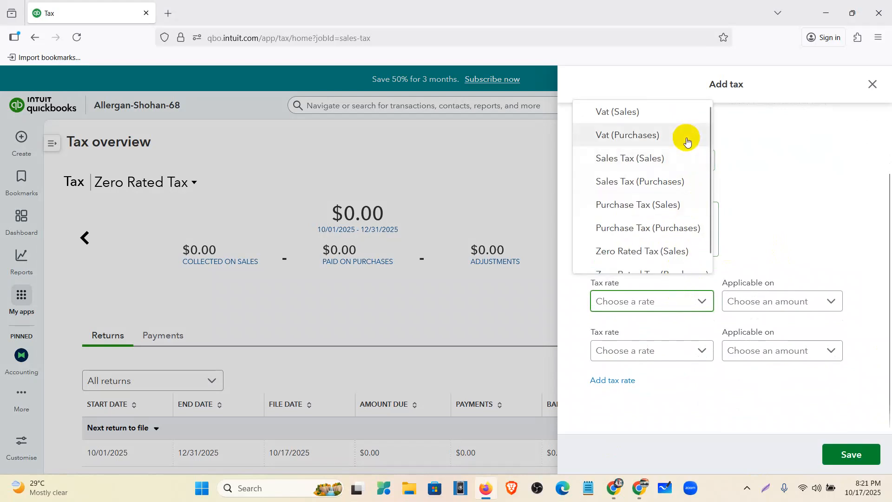
pyautogui.scroll(-1, 676, 225)
pyautogui.scroll(1, 677, 225)
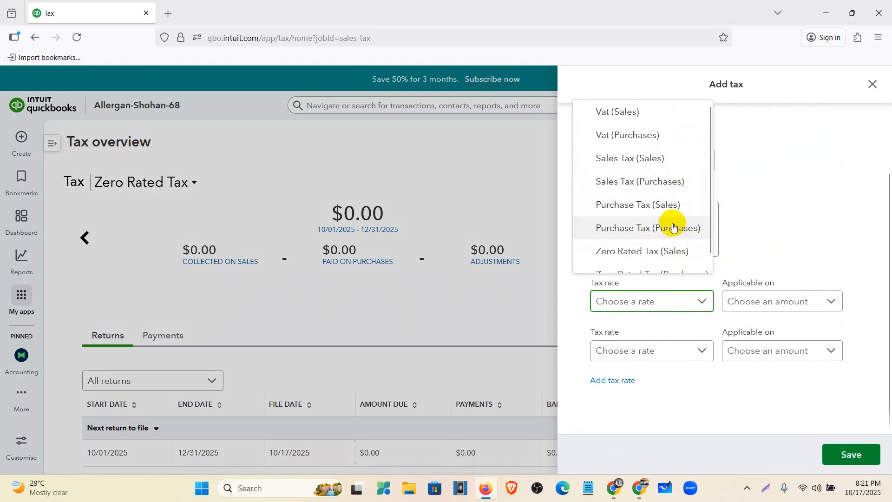
pyautogui.click(657, 160)
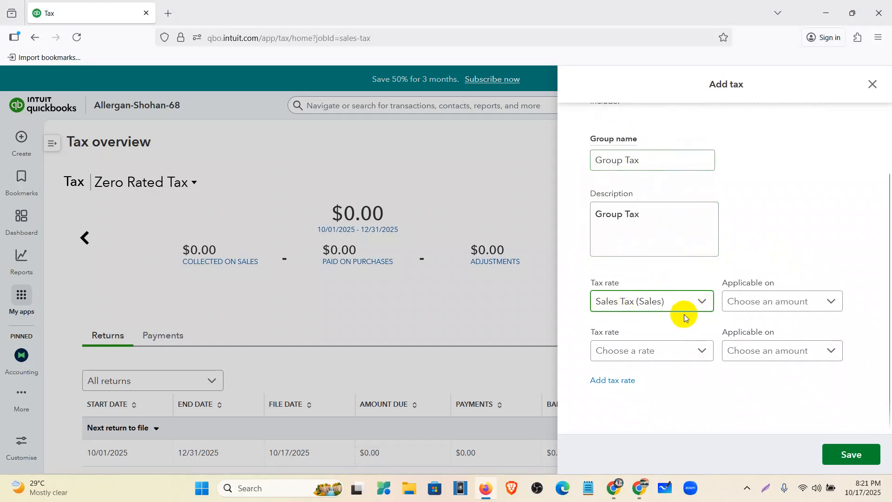
pyautogui.click(670, 357)
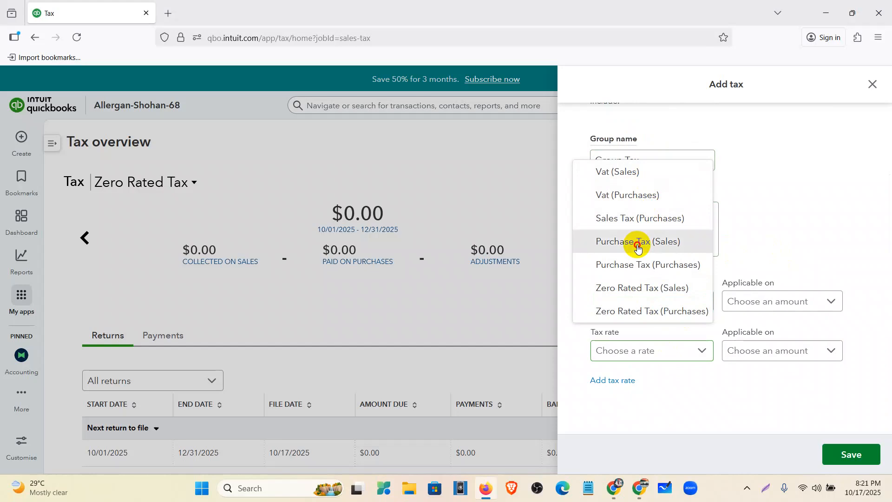
pyautogui.click(637, 245)
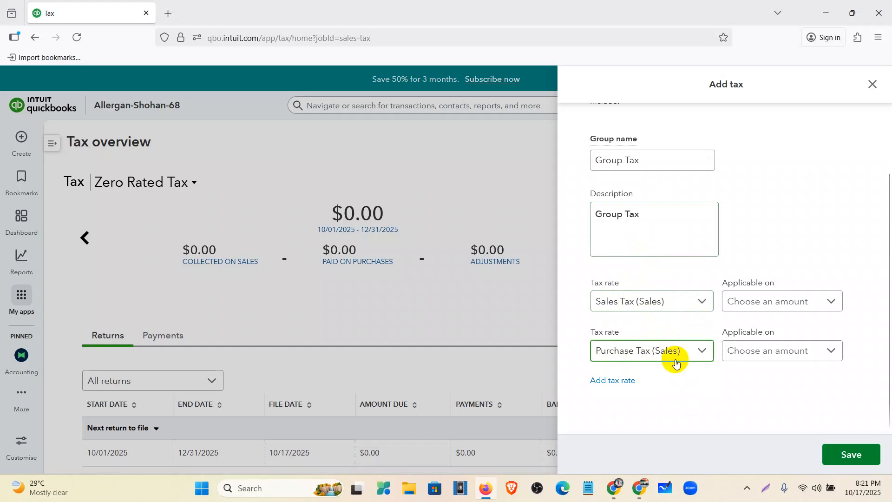
# - Make both rates of the group applicable on the Net amount, and save the group rate
pyautogui.click(828, 304)
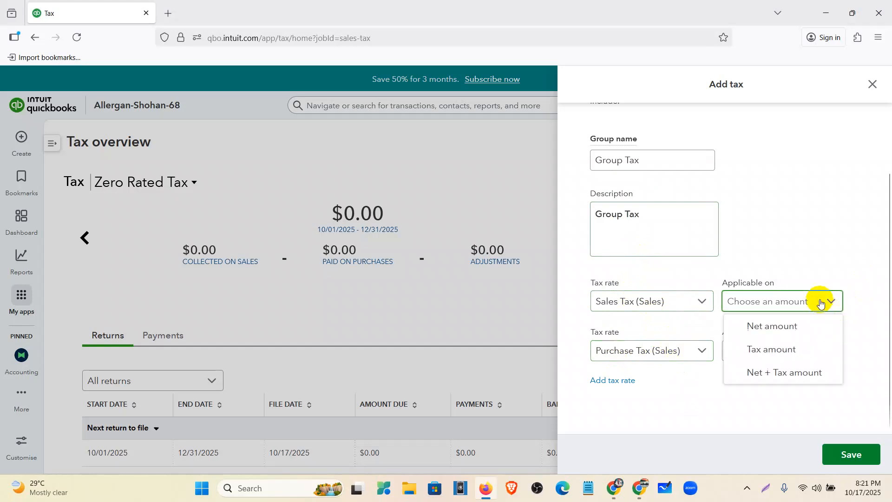
pyautogui.click(792, 328)
pyautogui.click(799, 348)
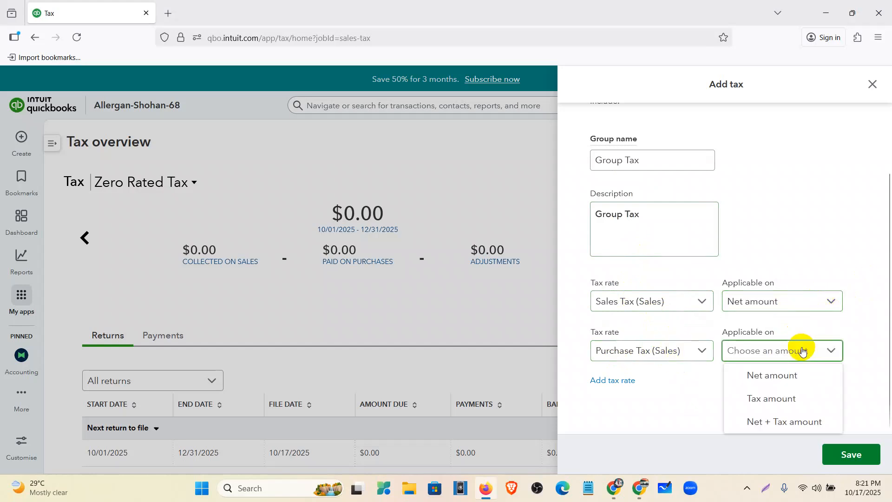
pyautogui.click(787, 378)
pyautogui.click(860, 452)
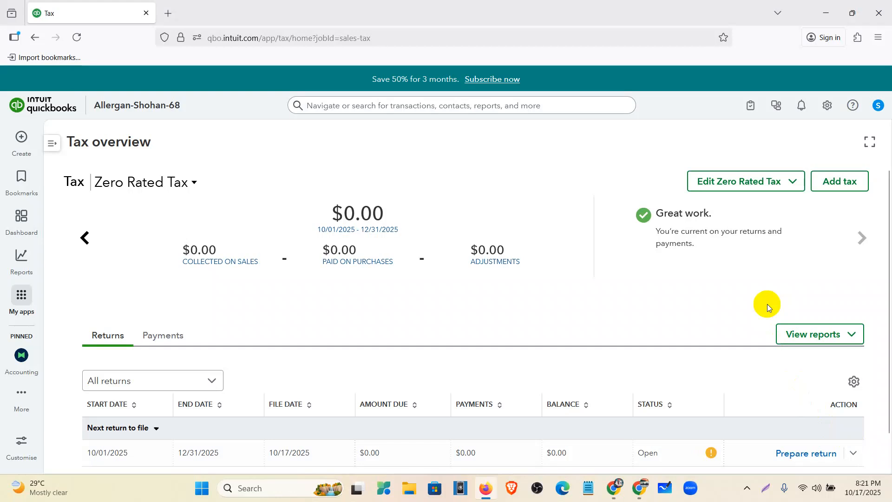
# - Refresh the tax data, check on a new invoice's first line that Group Tax is offered, and leave the invoice without saving
pyautogui.click(75, 35)
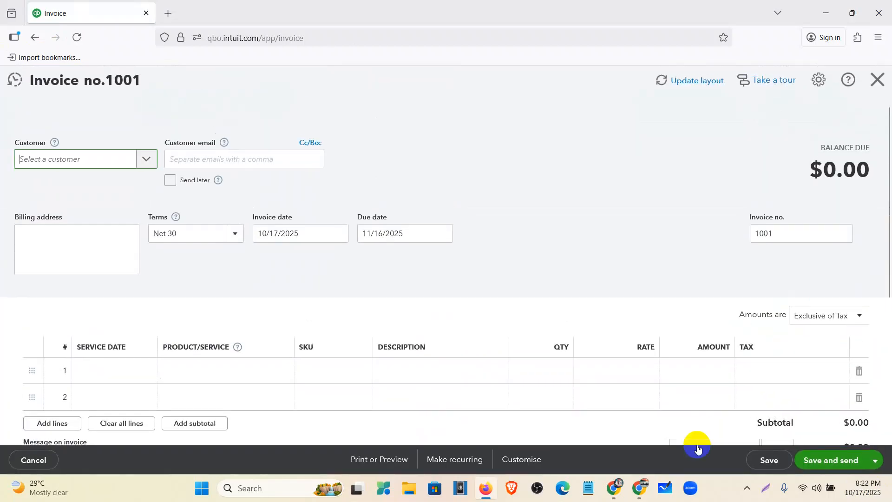
pyautogui.scroll(-3, 683, 370)
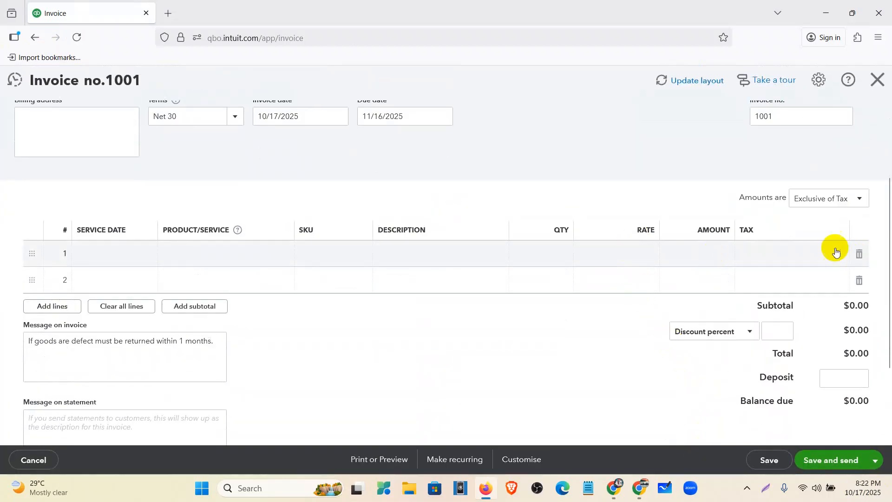
pyautogui.click(836, 253)
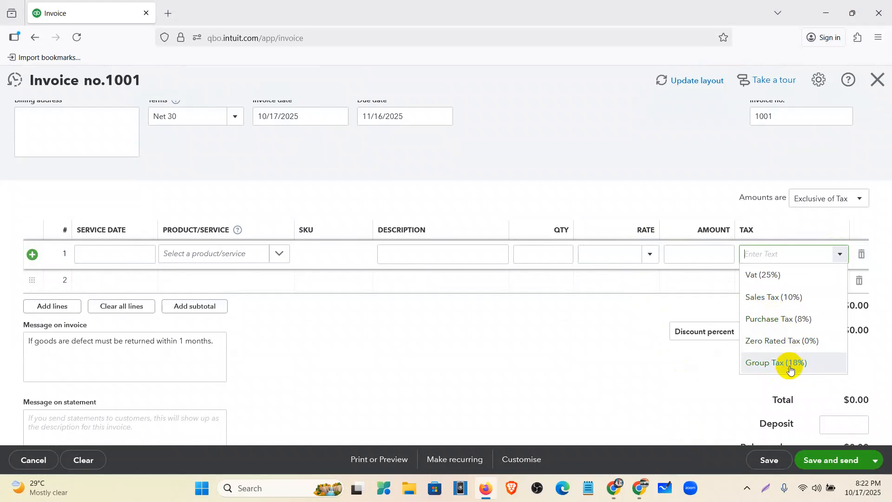
pyautogui.click(679, 397)
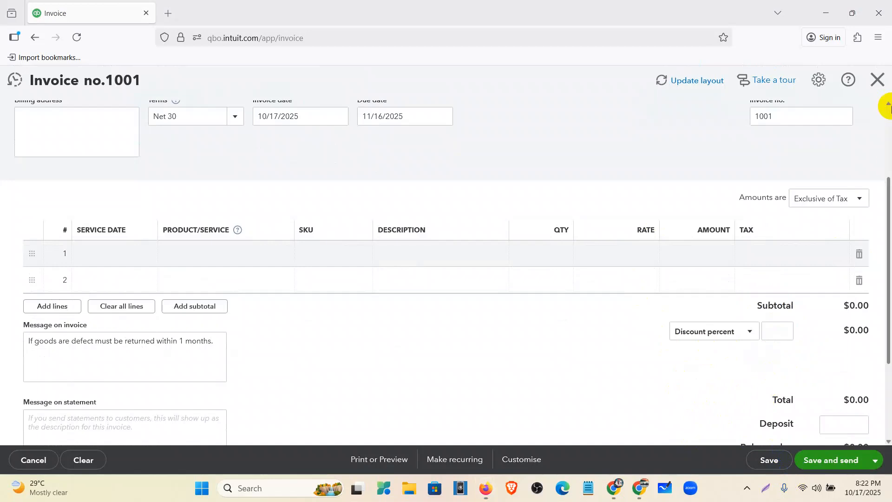
pyautogui.click(877, 82)
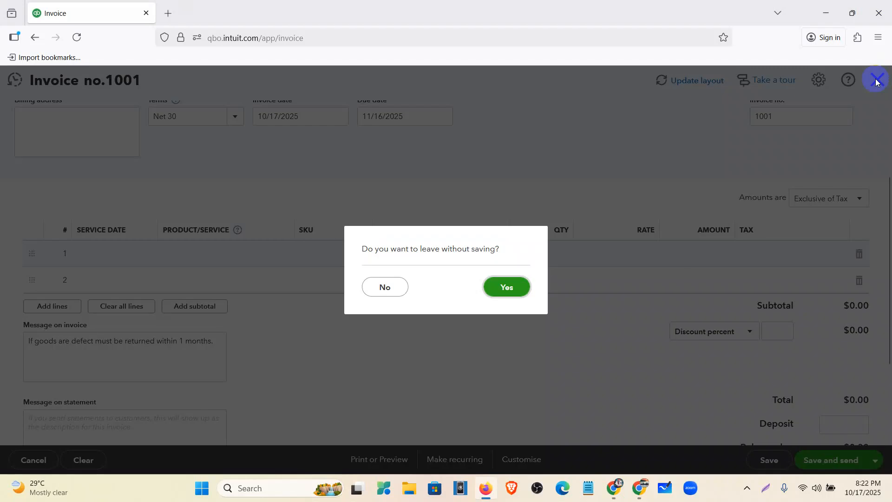
pyautogui.click(509, 286)
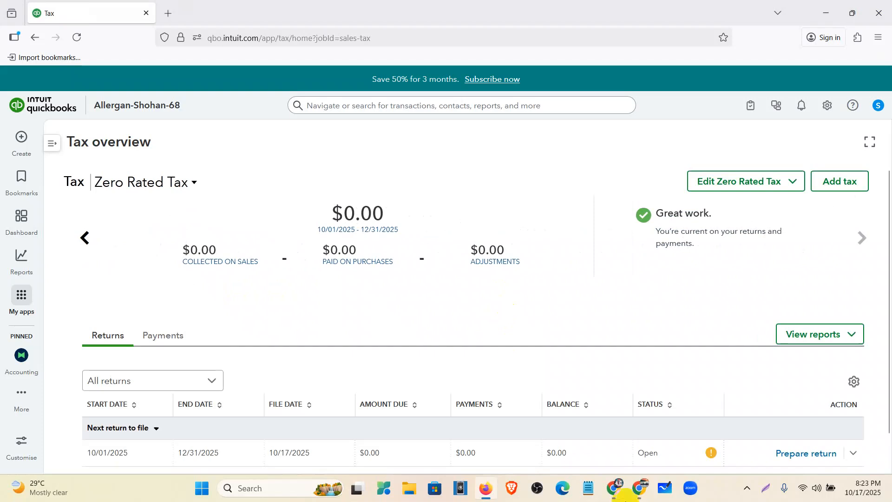
# - Switch to the Allergan Database document in Google Docs to read the company setup questions
pyautogui.moveTo(607, 491)
pyautogui.click(559, 442)
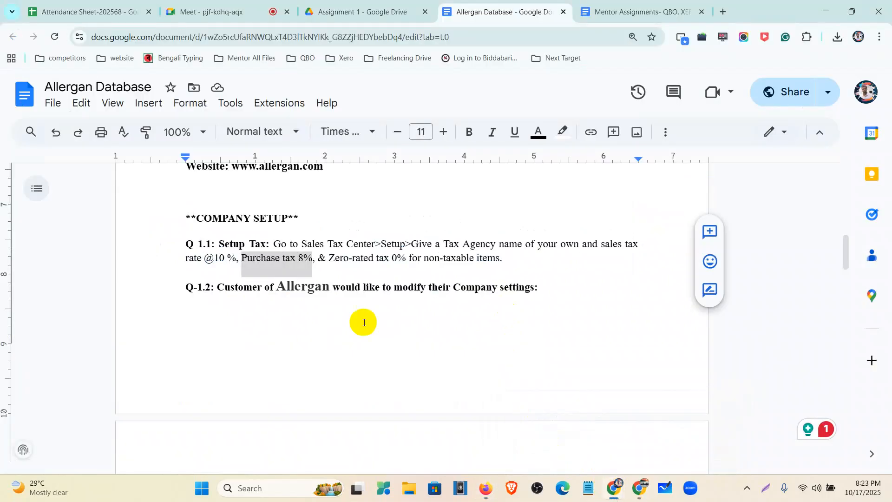
# - Switch to the Mentor Assignments- QBO, XERO document and highlight the QuickBooks Assignment-1 heading with its seven tasks
pyautogui.click(606, 11)
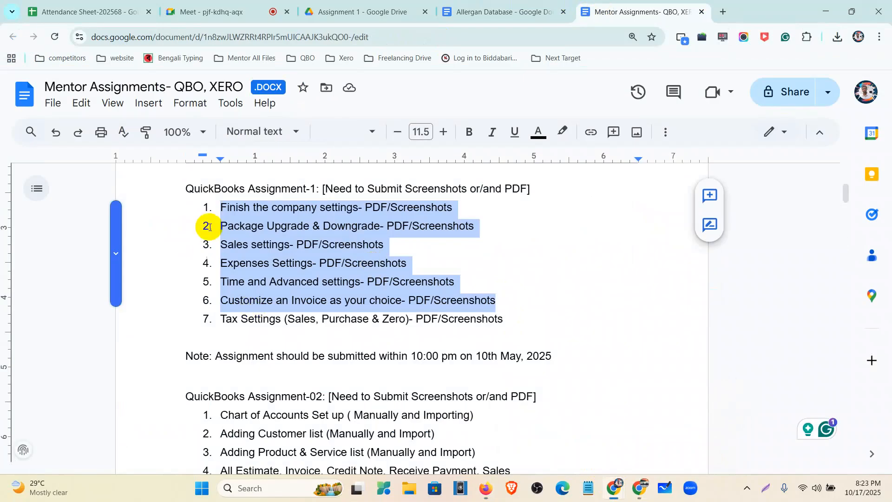
pyautogui.click(218, 206)
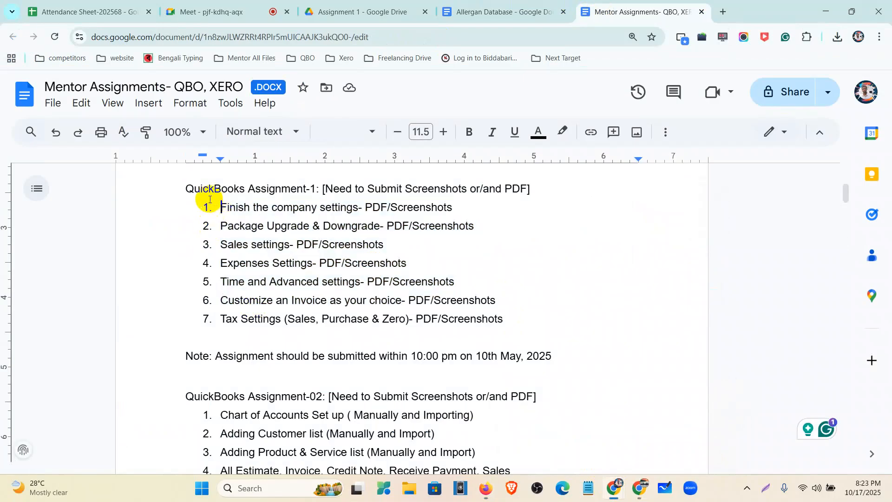
pyautogui.click(186, 188)
pyautogui.moveTo(204, 207); pyautogui.dragTo(504, 324)
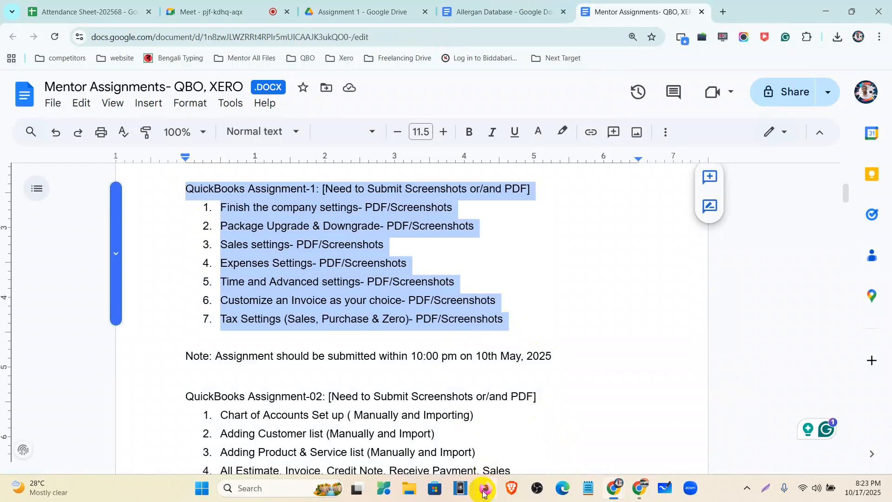
# - Switch to QuickBooks and browse the tax overview back from Zero Rated Tax through Purchase Tax to Sales Tax
pyautogui.moveTo(484, 494)
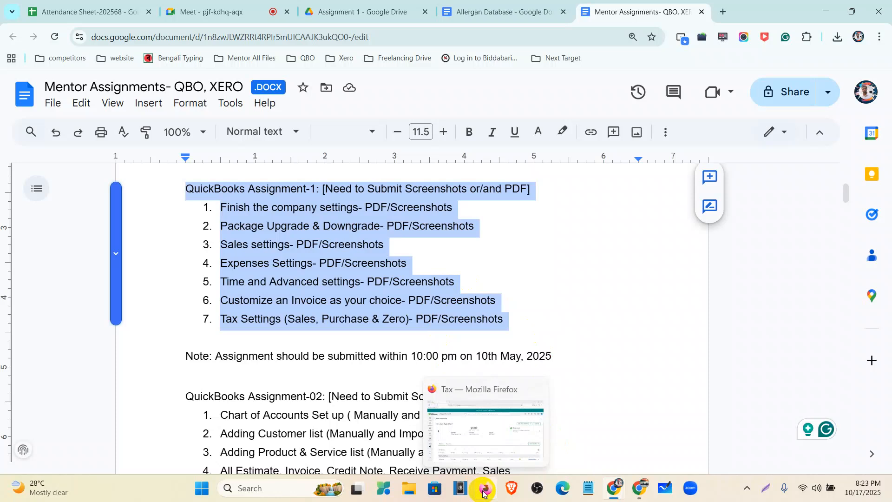
pyautogui.click(484, 494)
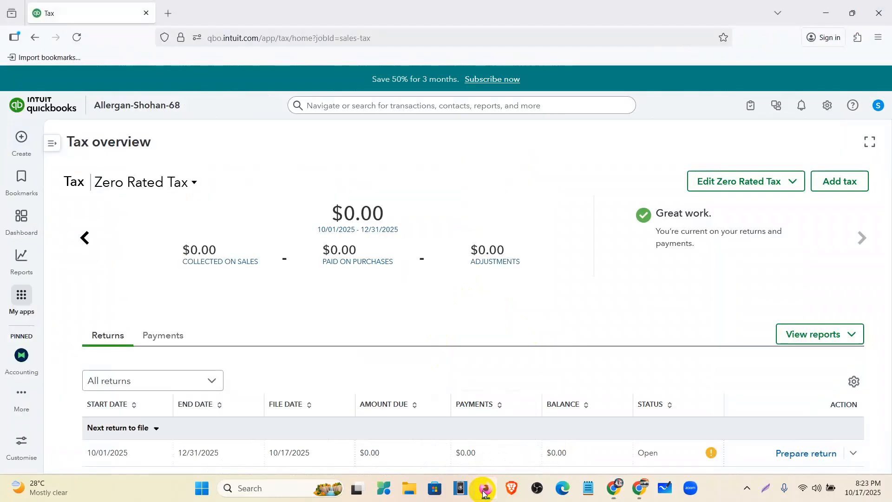
pyautogui.click(826, 104)
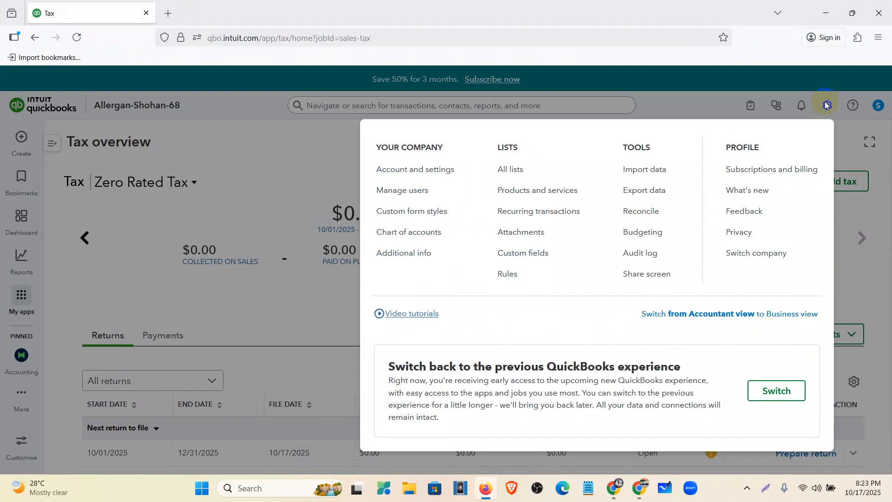
pyautogui.click(311, 172)
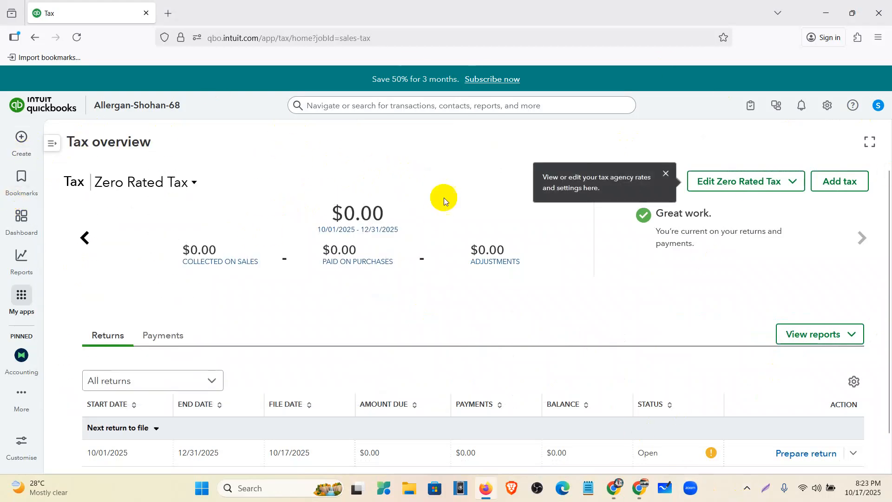
pyautogui.click(87, 239)
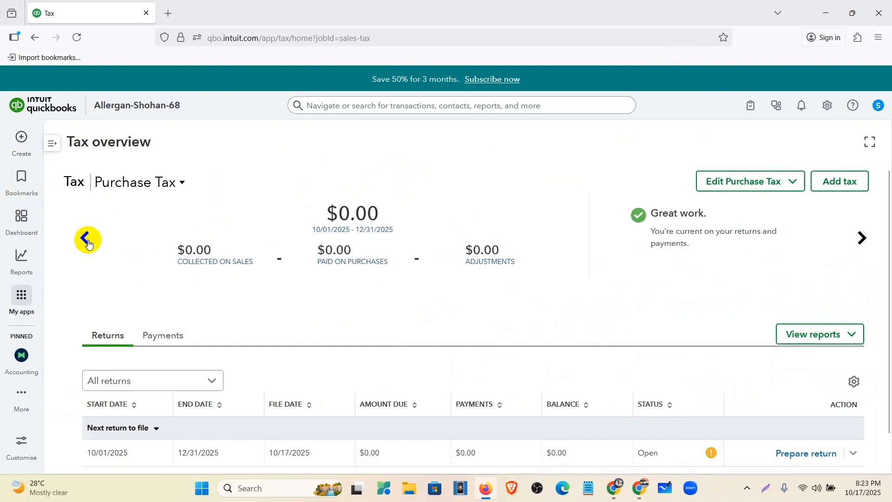
pyautogui.click(87, 240)
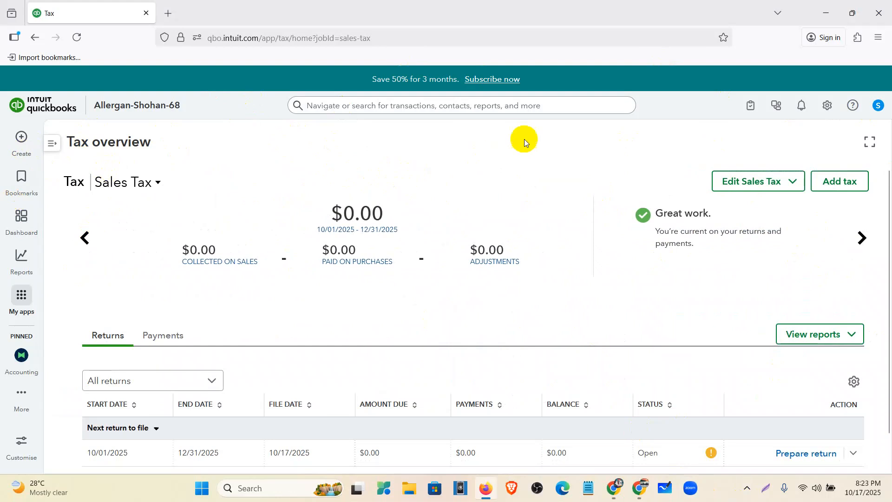
# - Open the Advanced section of the company's account settings, leaving the Company section without saving
pyautogui.click(829, 107)
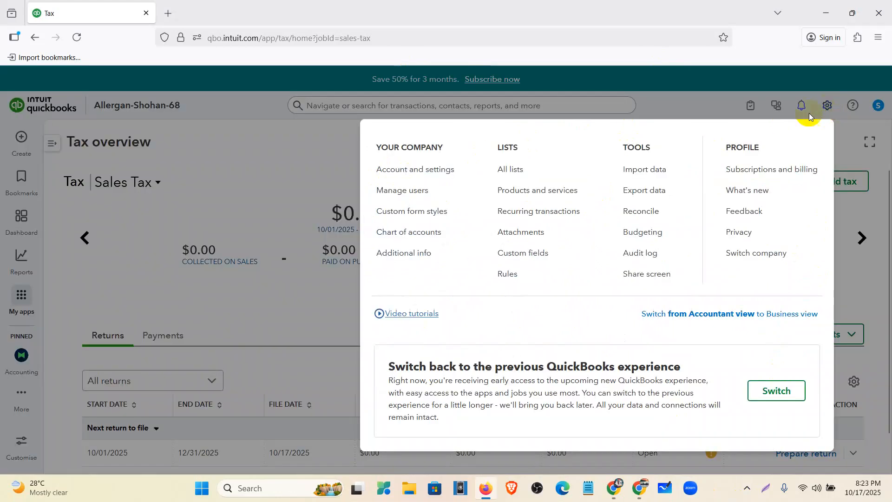
pyautogui.click(419, 174)
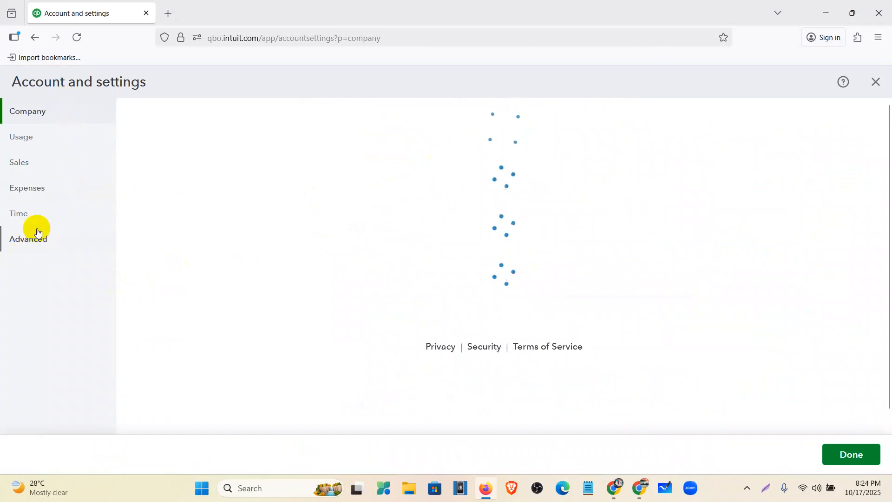
pyautogui.click(28, 239)
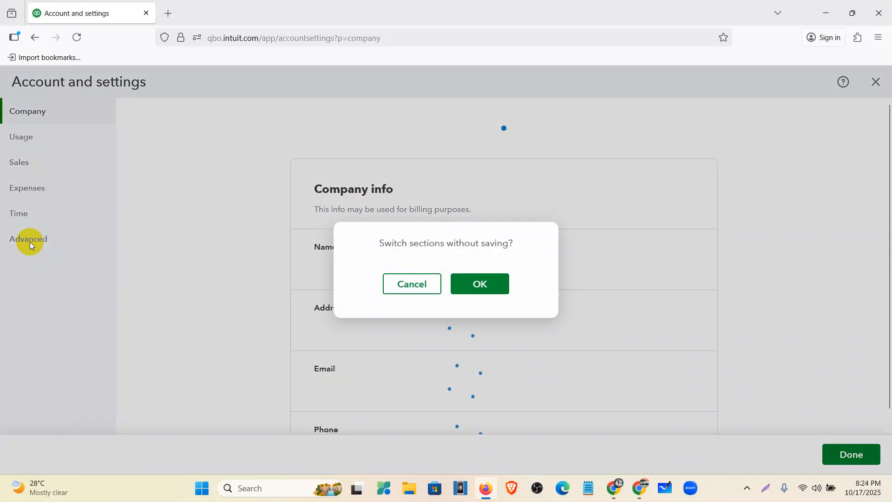
pyautogui.click(466, 292)
pyautogui.click(480, 285)
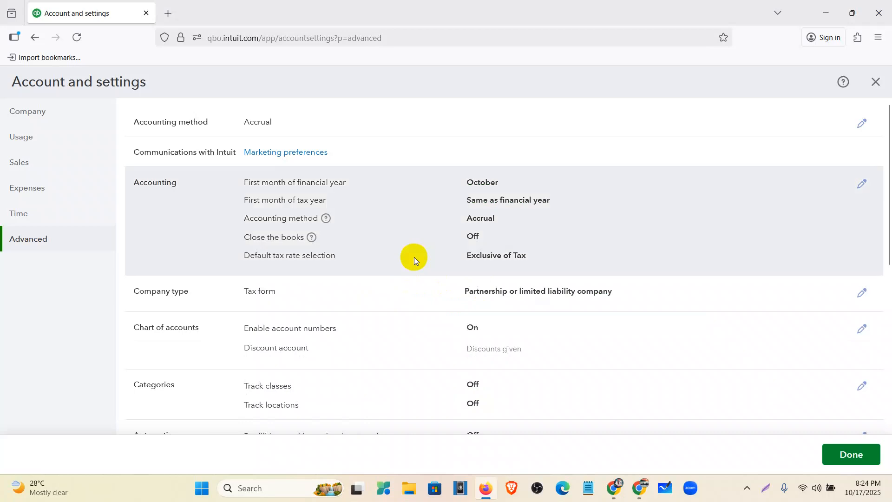
# - Review the Advanced settings from accounting method and chart of accounts through projects, currency and other preferences
pyautogui.hotkey('ctrl', '-')
pyautogui.hotkey('ctrl', '-')
pyautogui.hotkey('ctrl', '-')
pyautogui.hotkey('ctrl', '-')
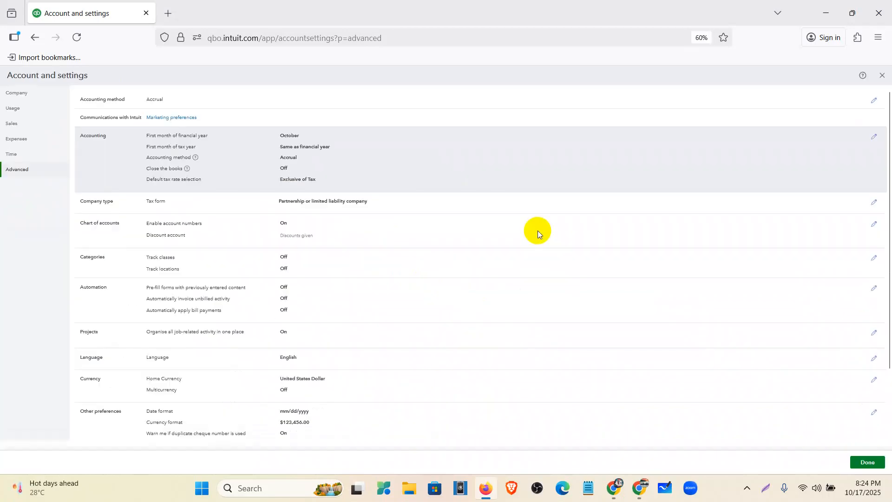
pyautogui.hotkey('ctrl', '-')
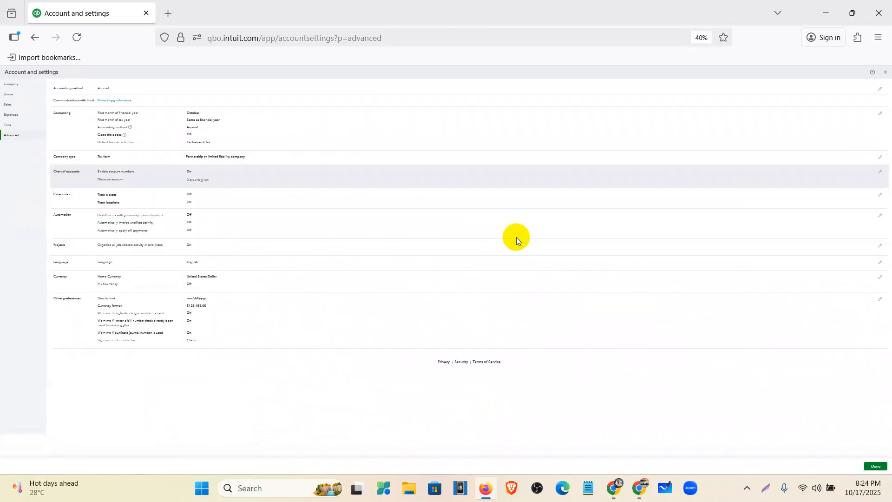
pyautogui.hotkey('ctrl', '+')
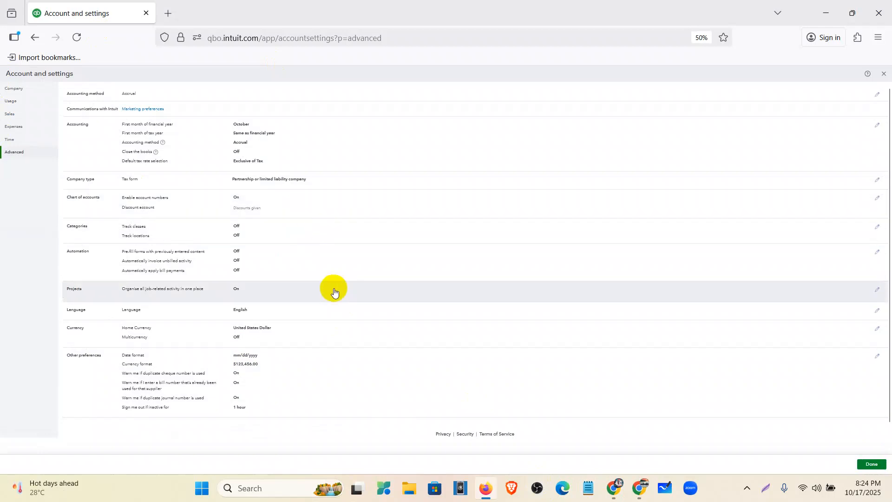
pyautogui.hotkey('ctrl', '+')
pyautogui.hotkey('ctrl', '+')
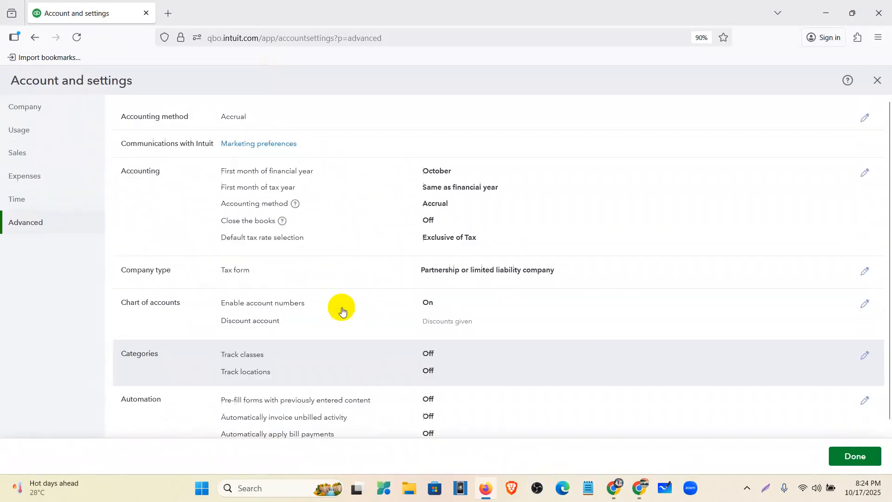
pyautogui.hotkey('ctrl', '+')
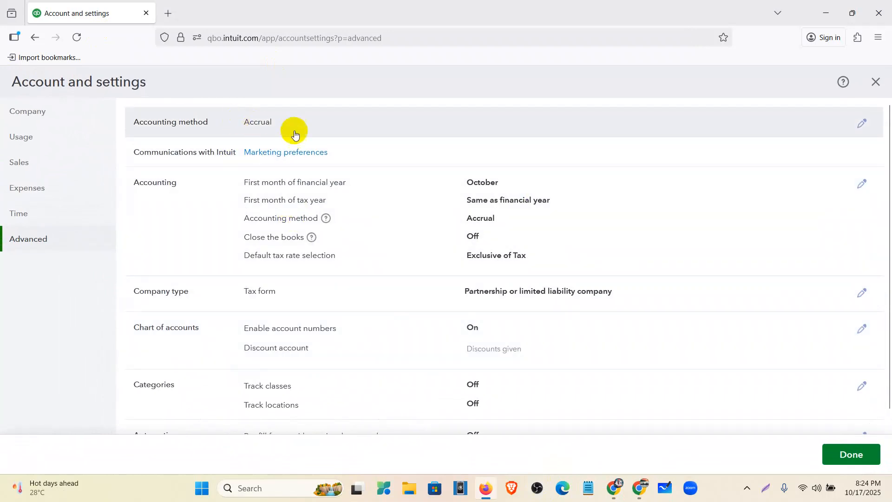
pyautogui.scroll(-5, 509, 148)
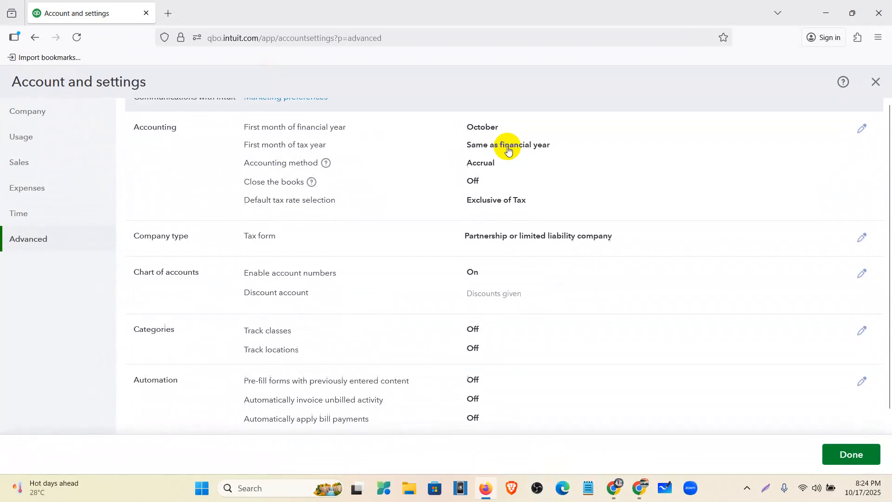
pyautogui.scroll(-3, 507, 153)
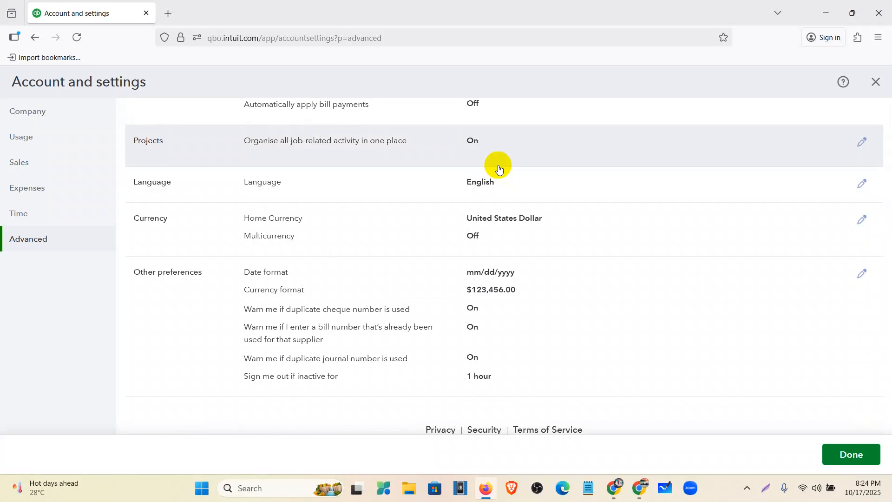
# - Close the account settings and go to the company dashboard
pyautogui.click(875, 83)
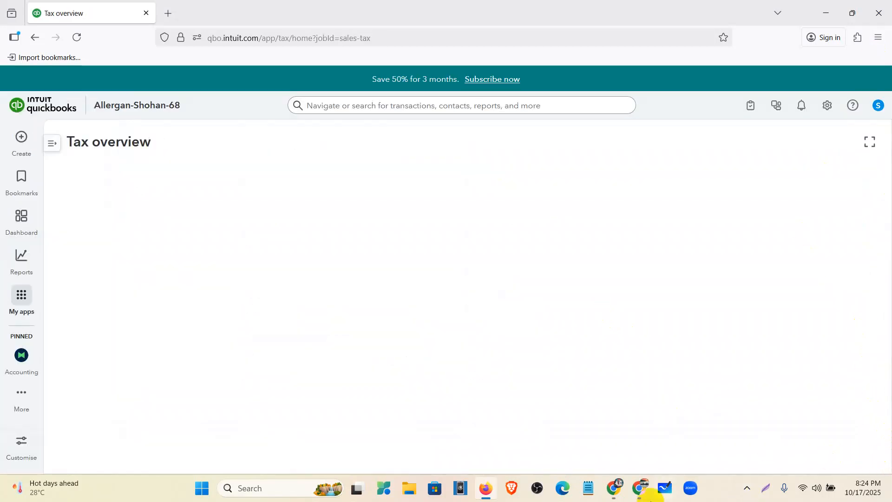
pyautogui.click(16, 215)
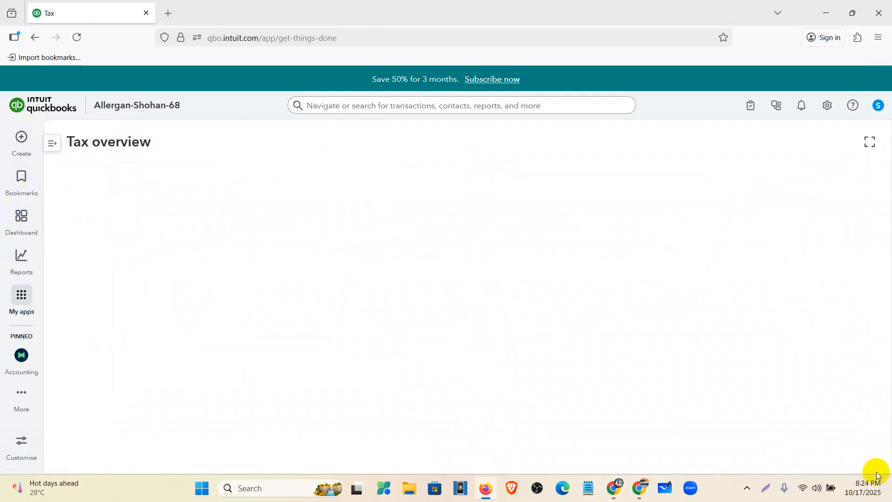